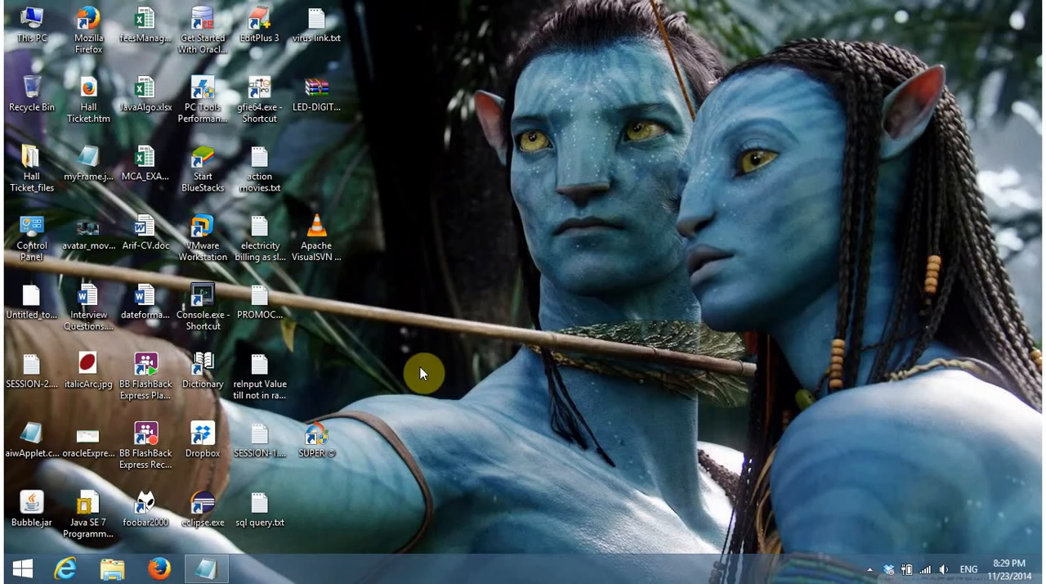
Open the SESSION-2.txt notes and review the MOTIVE section on creating sandboxes and connecting to the server
left_click(211, 562)
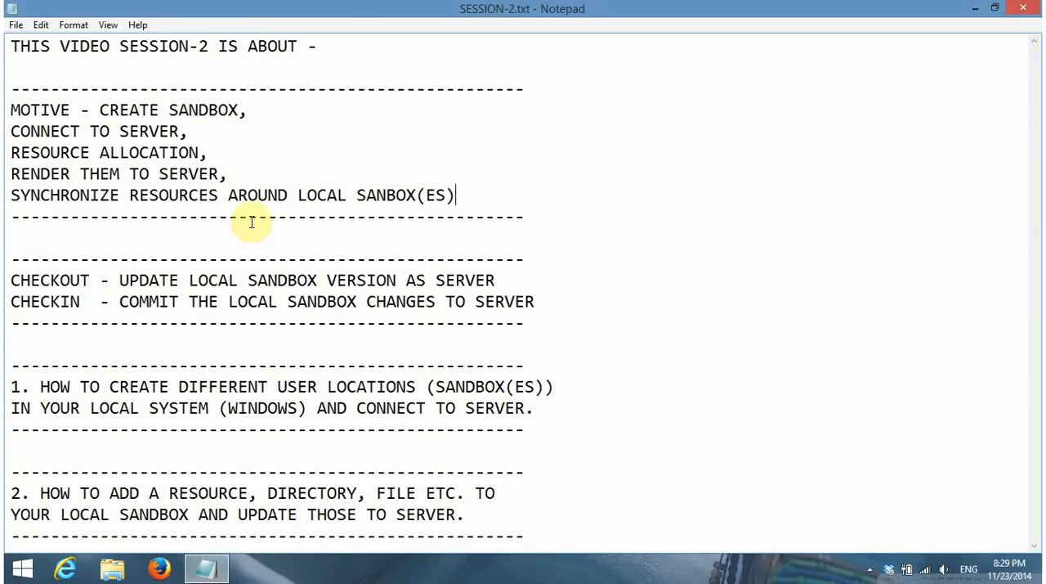
left_click(314, 50)
type("-")
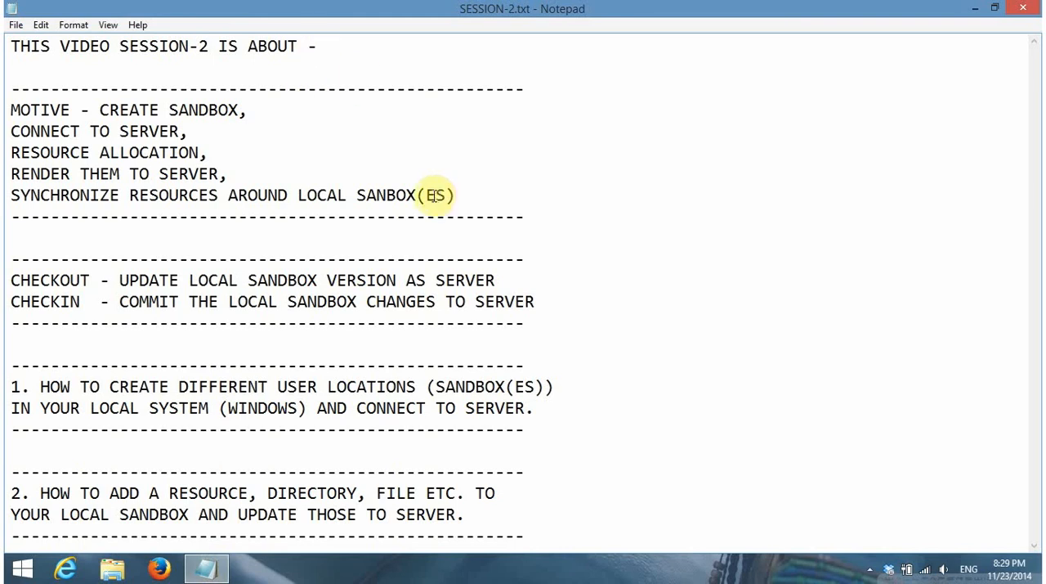
left_click_drag(455, 194, 14, 104)
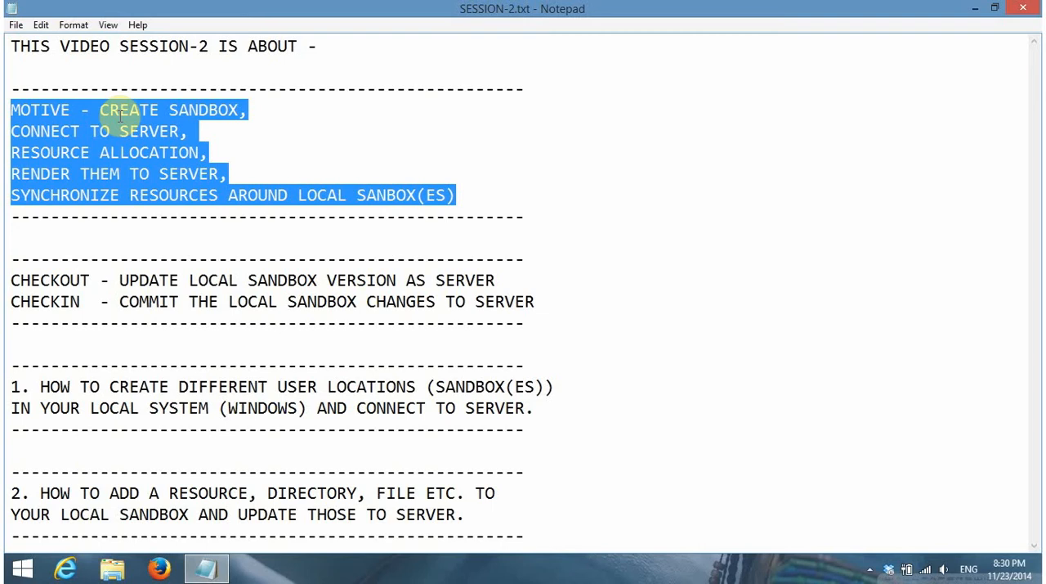
left_click(481, 238)
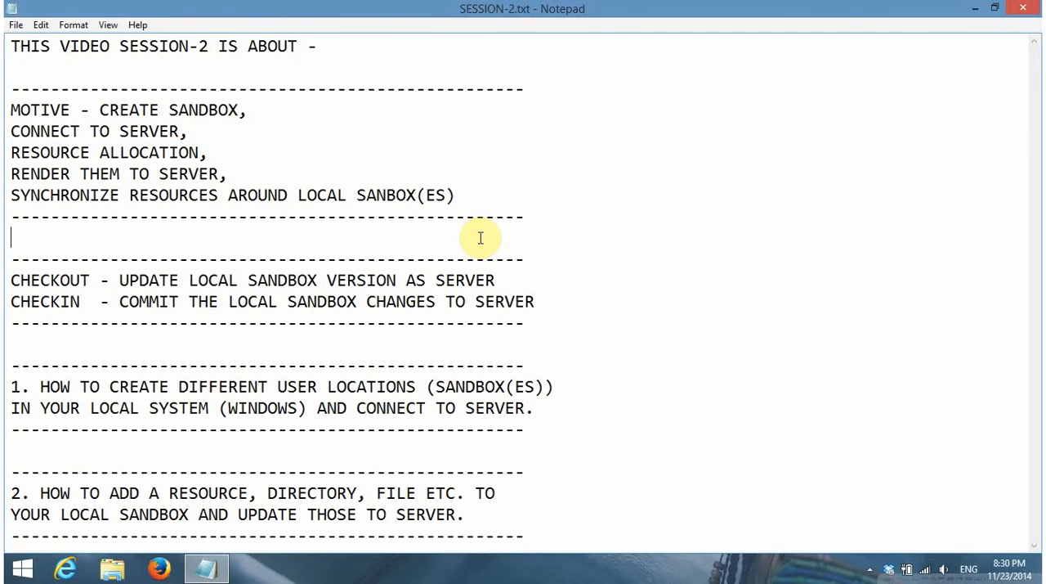
Review the CHECKOUT and CHECKIN definitions in the session notes, highlighting each line, and minimize the notes
left_click_drag(553, 293, 10, 274)
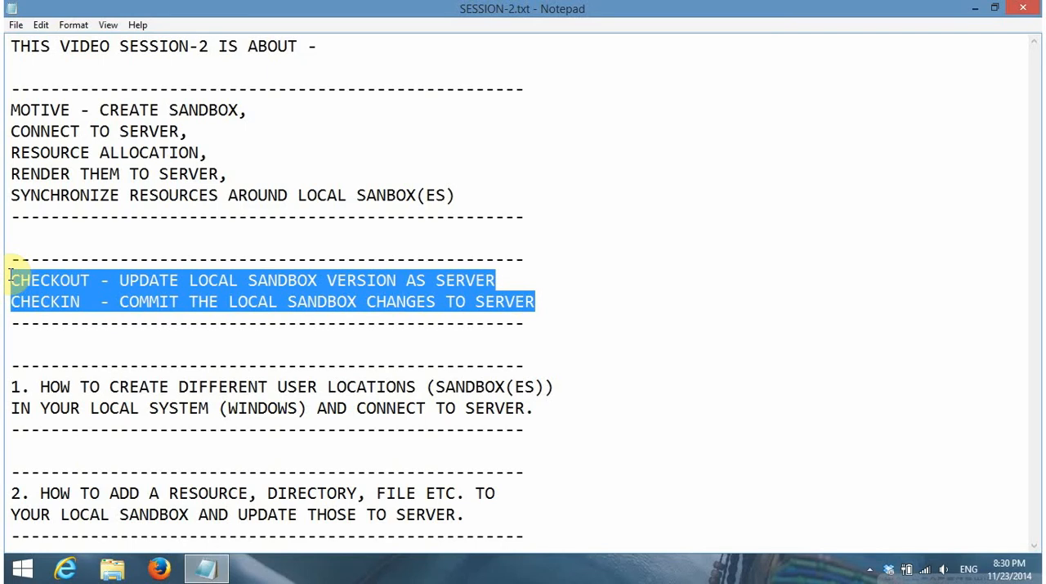
left_click(112, 280)
key("shift+End")
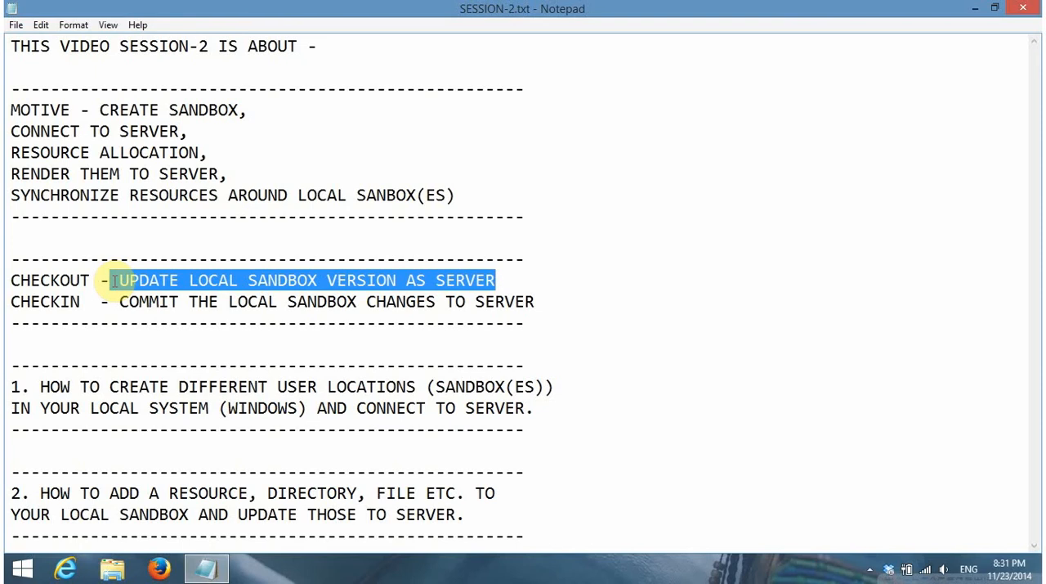
left_click(545, 297)
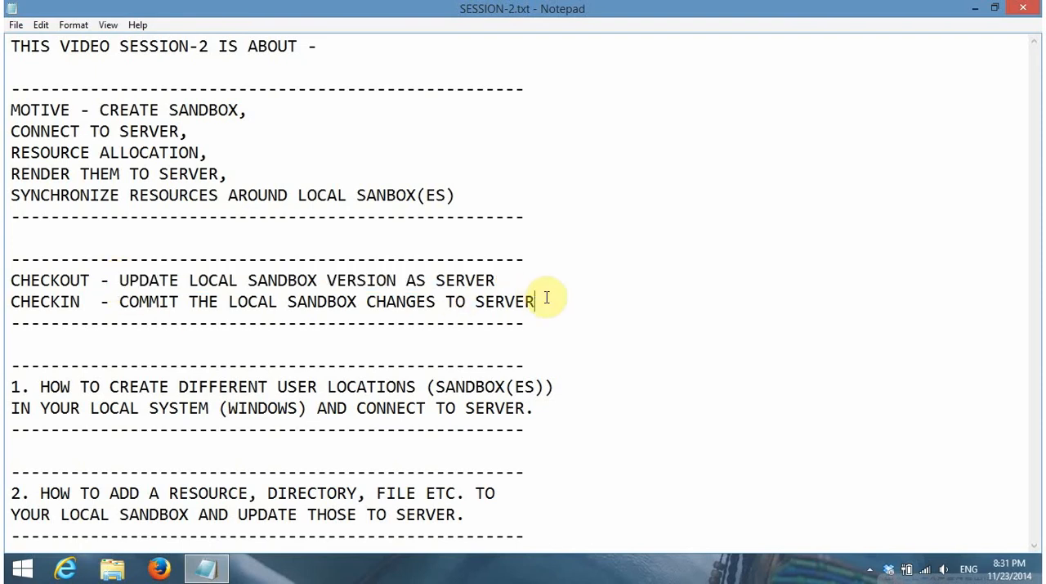
key("shift+Home")
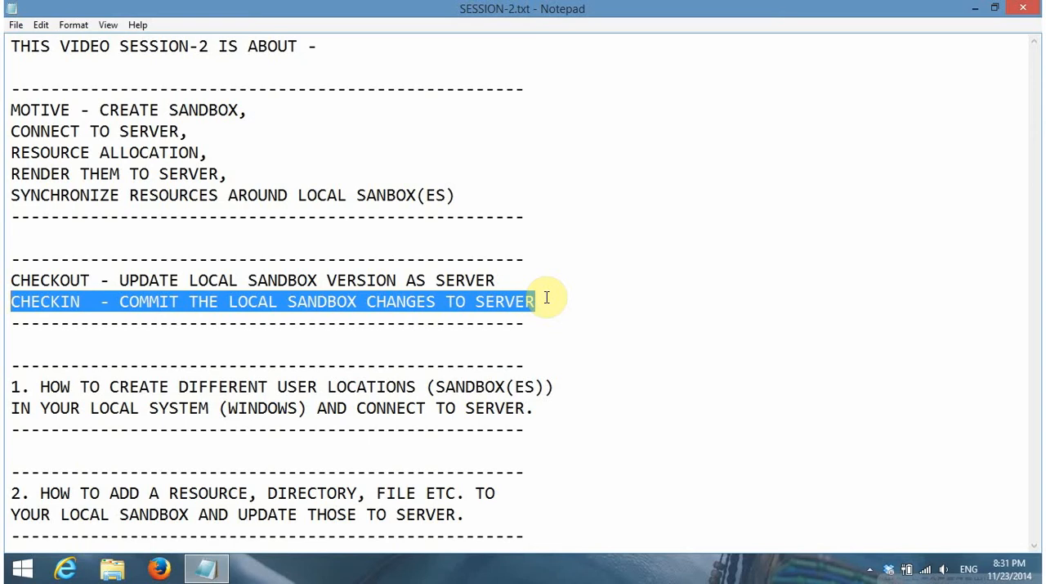
left_click(293, 112)
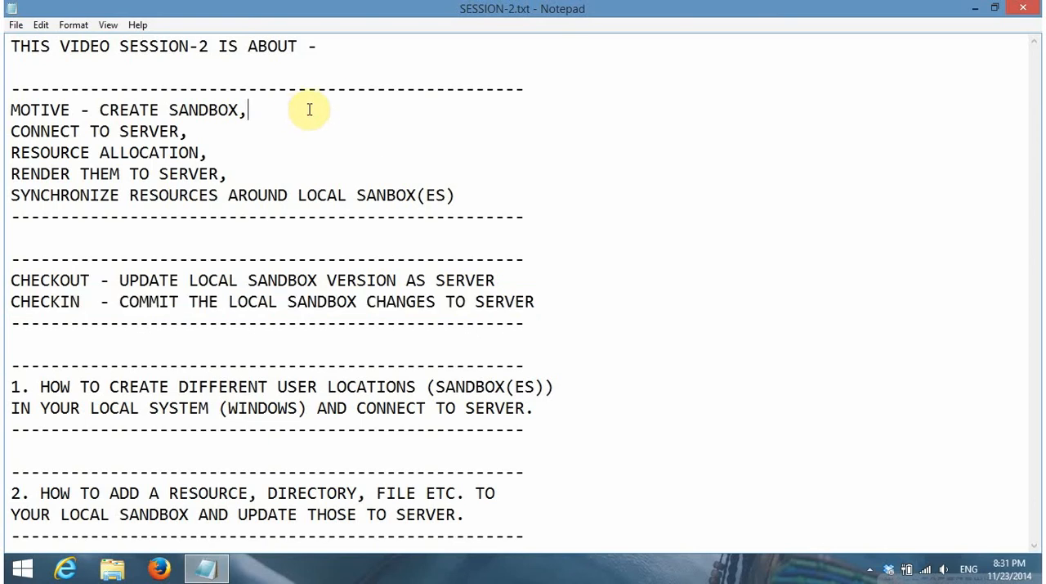
left_click(974, 11)
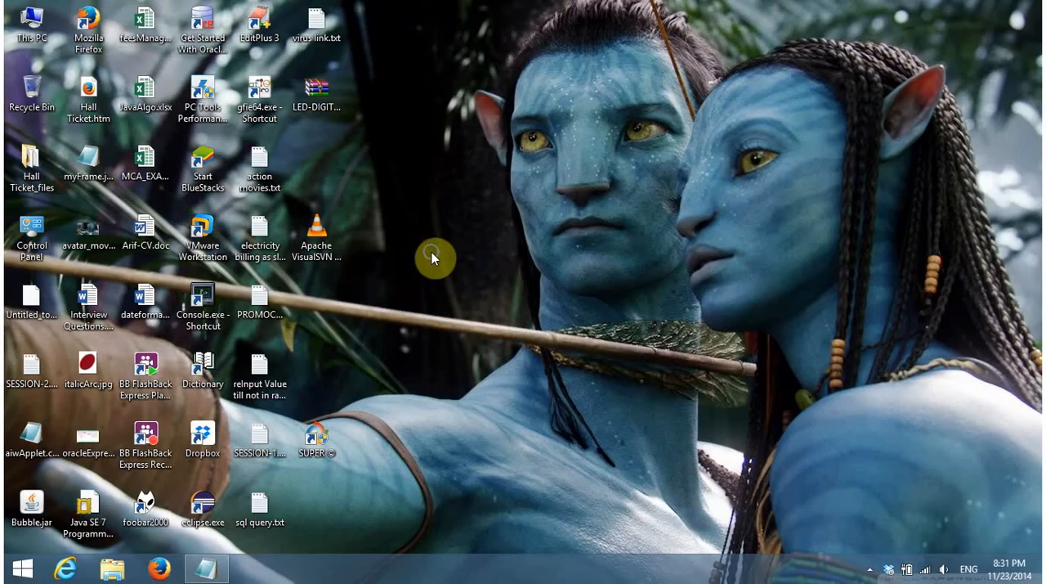
Refresh the desktop, open the Development (D:) drive from This PC, and widen the folder tree area
right_click(432, 251)
left_click(523, 338)
double_click(31, 23)
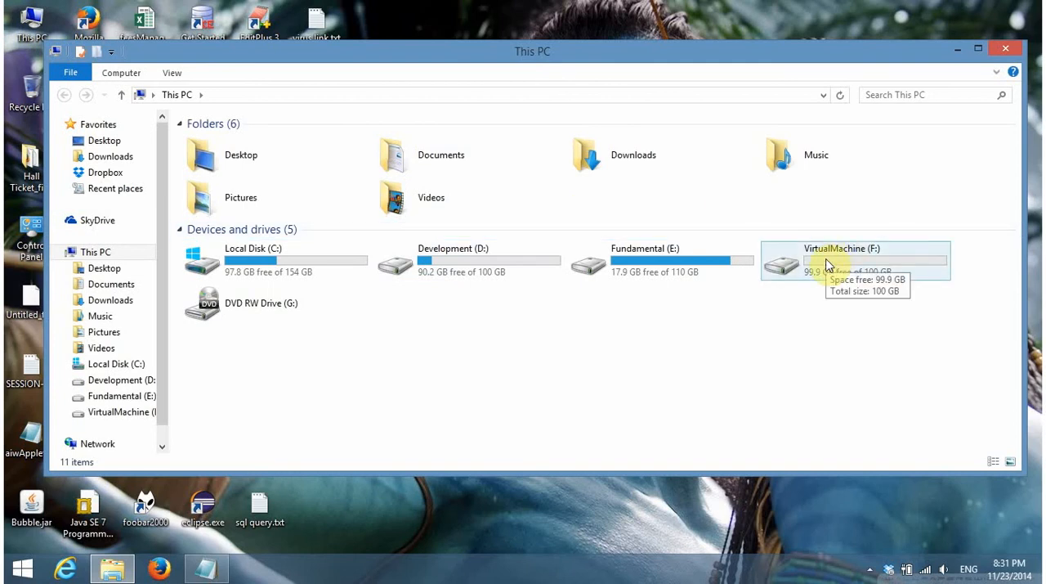
left_click(484, 268)
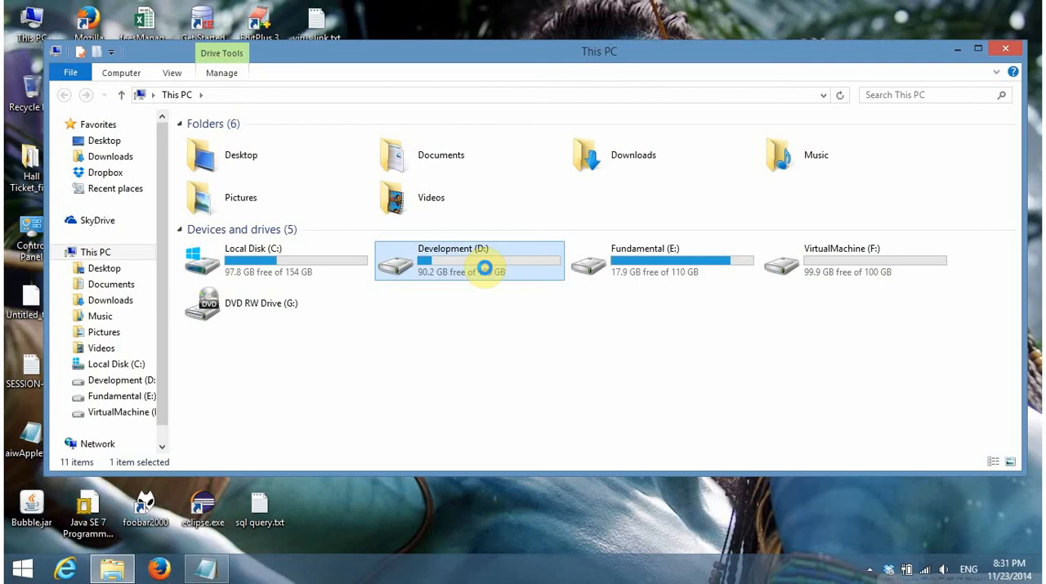
double_click(485, 268)
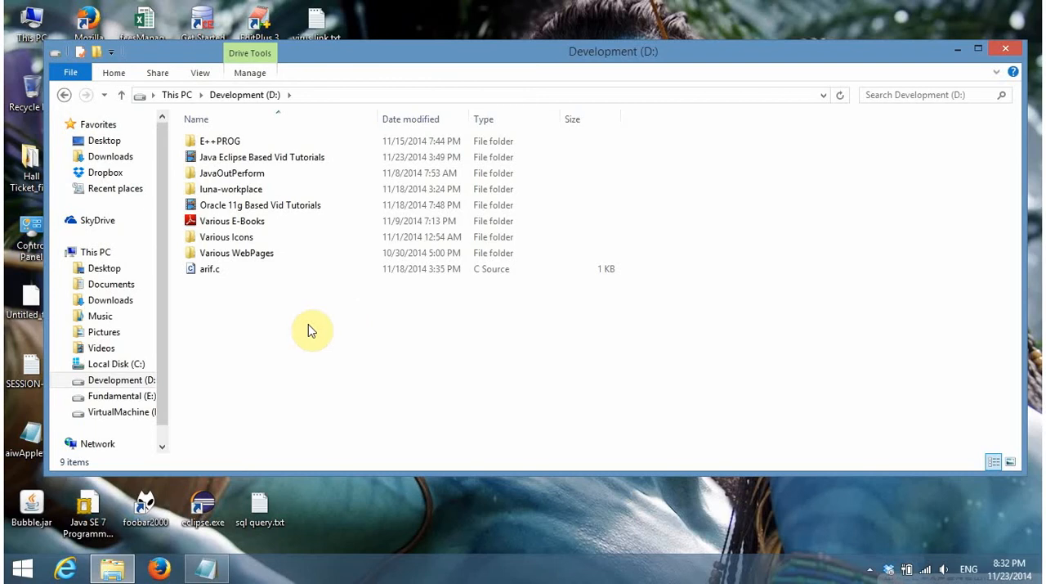
left_click_drag(169, 308, 242, 318)
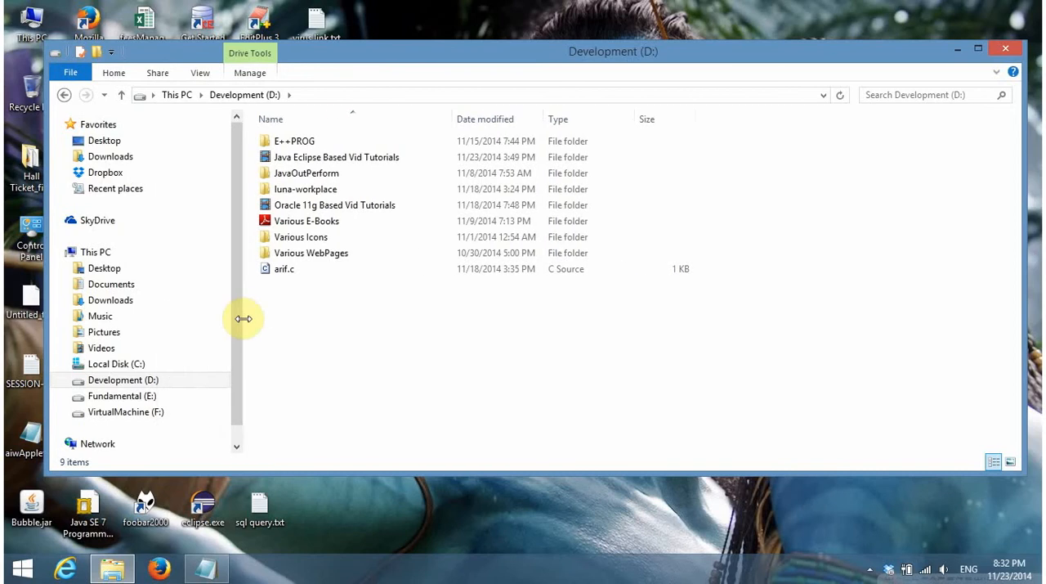
Delete the C source file from the Development (D:) drive
right_click(382, 325)
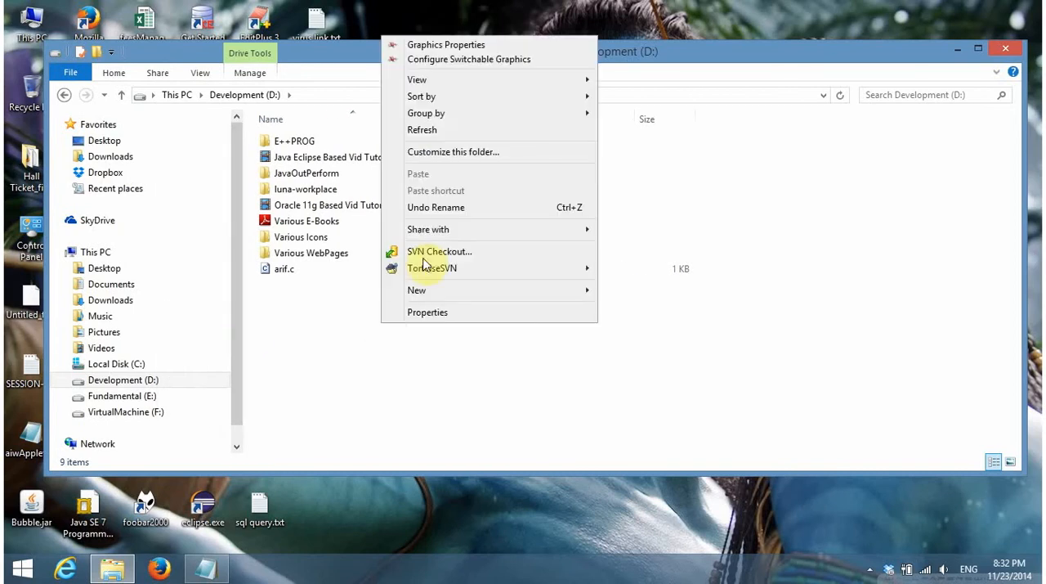
mouse_move(546, 121)
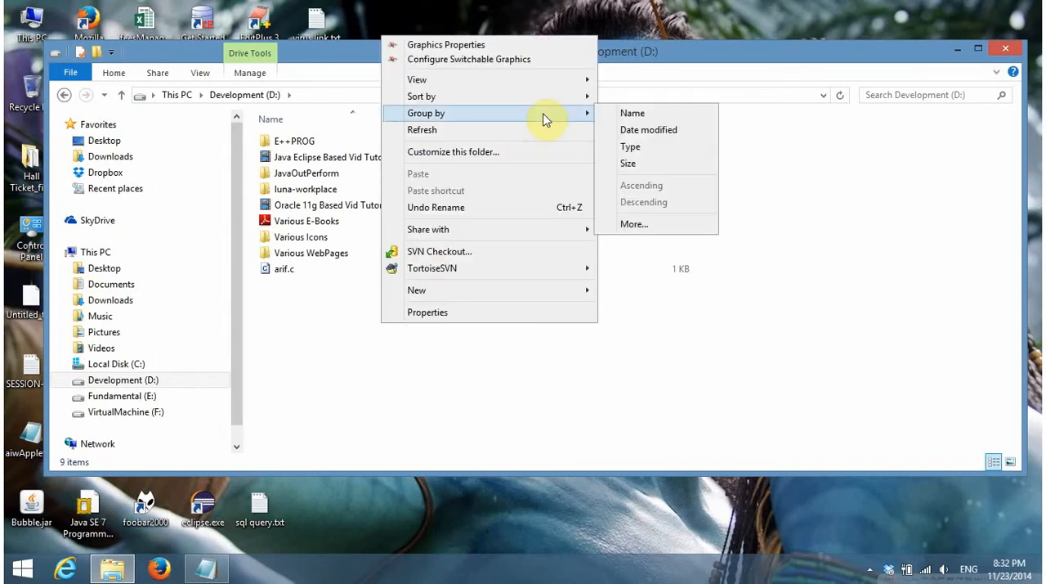
left_click(297, 272)
key("Delete")
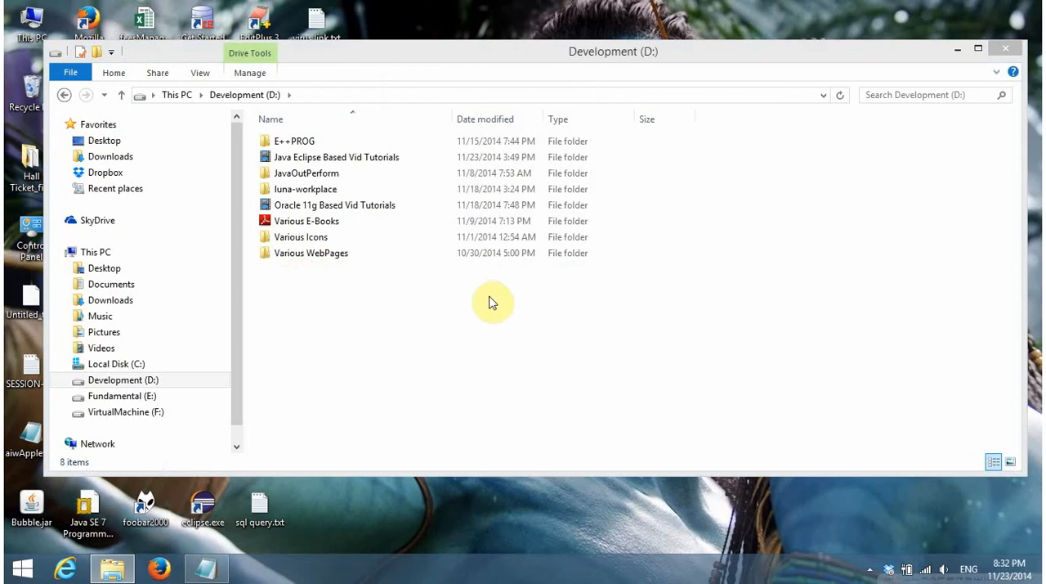
Create a new folder named USERA in the Development (D:) drive
right_click(410, 300)
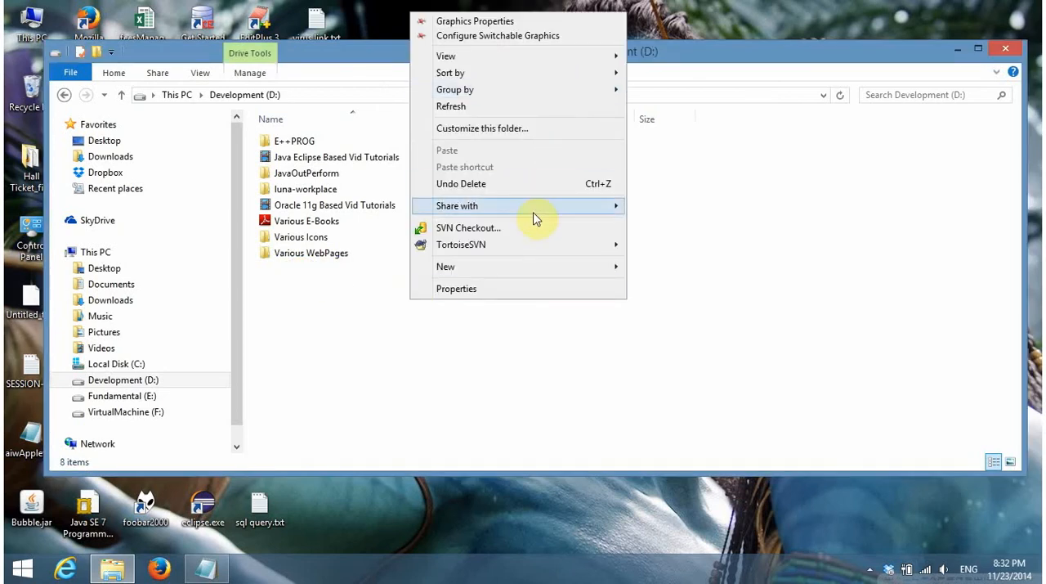
mouse_move(630, 267)
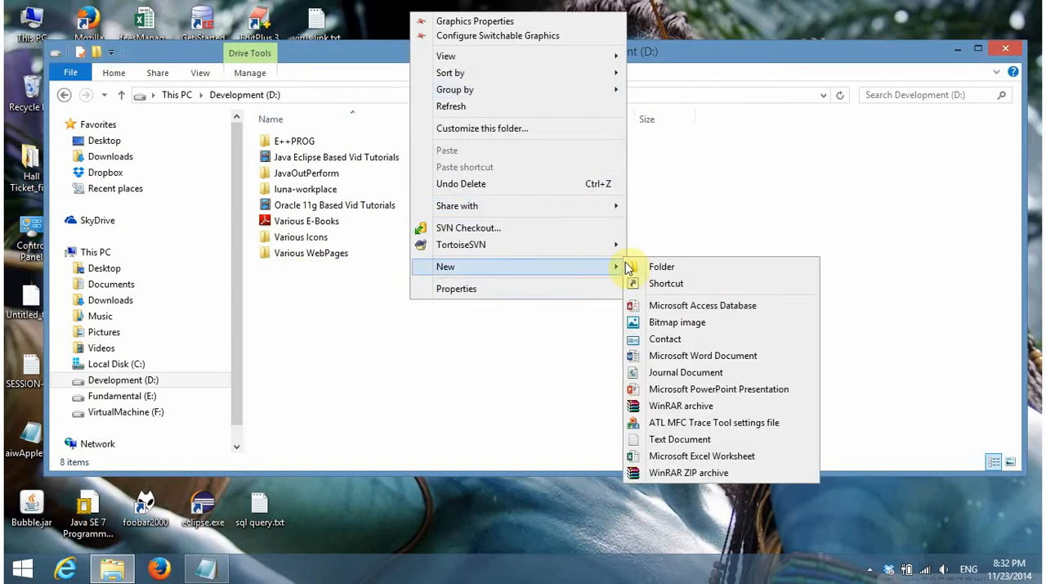
left_click(688, 265)
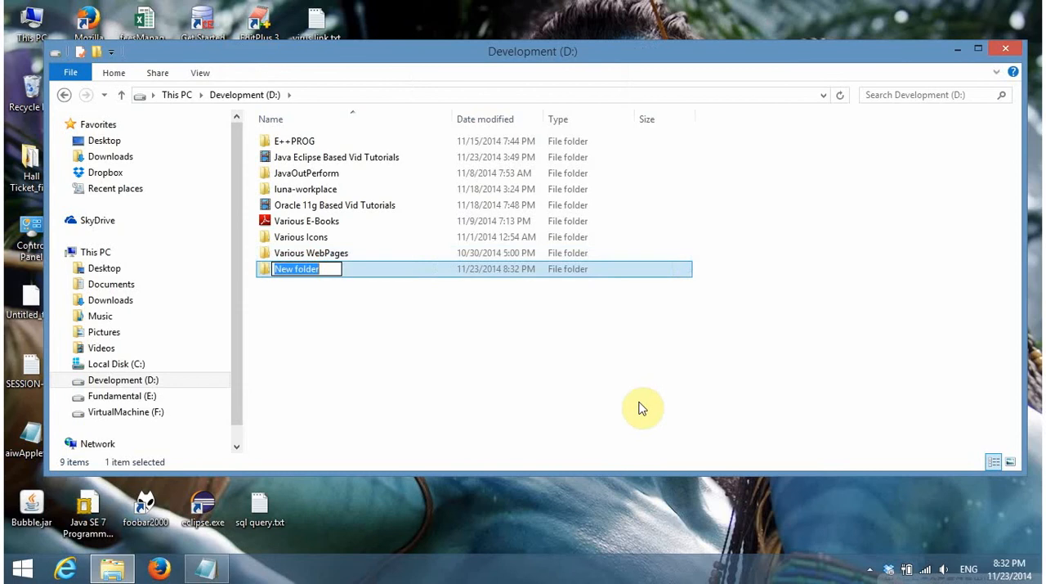
type("USER")
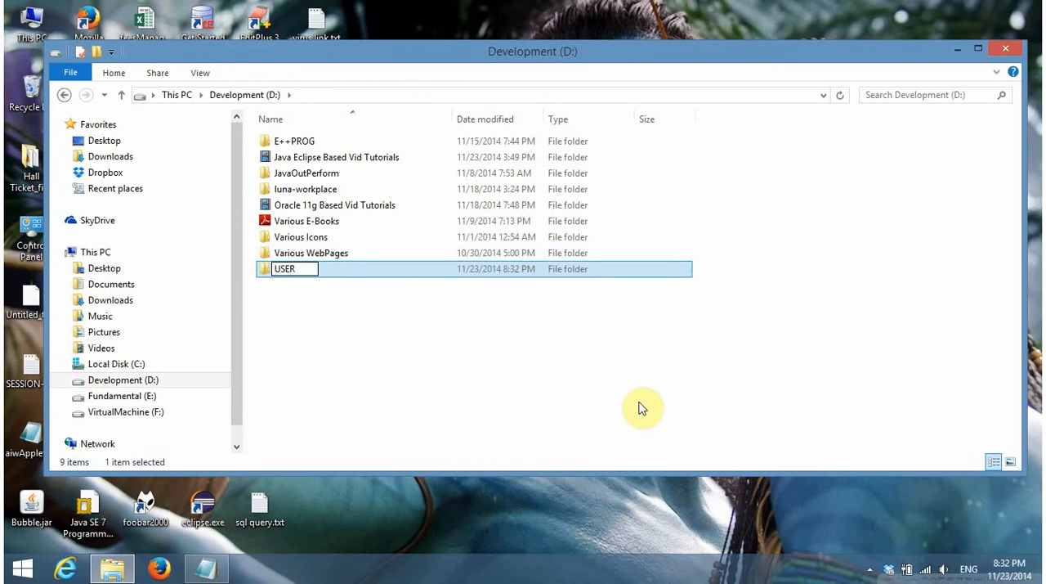
type("A")
left_click(641, 409)
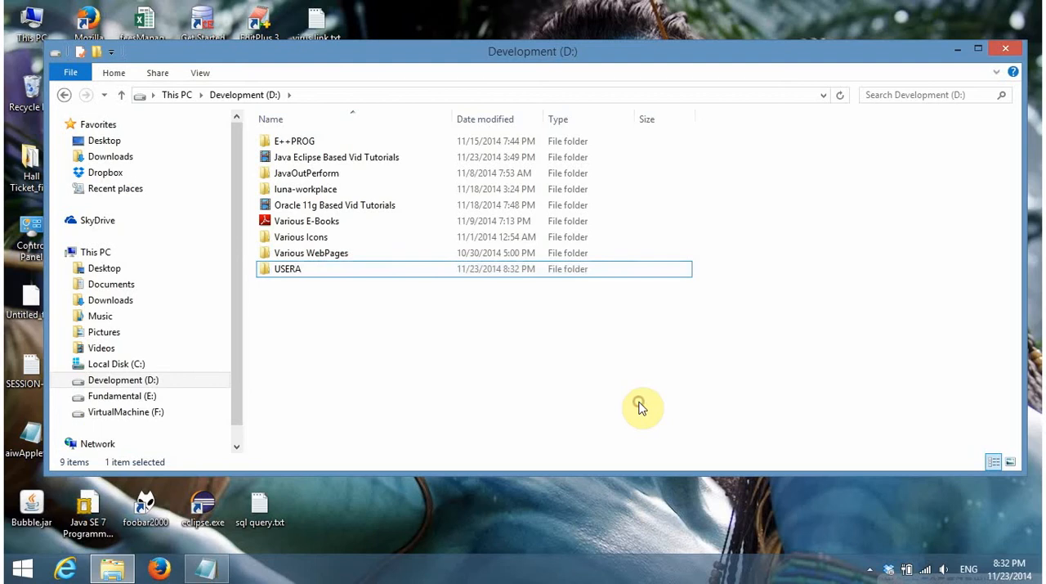
left_click(416, 279)
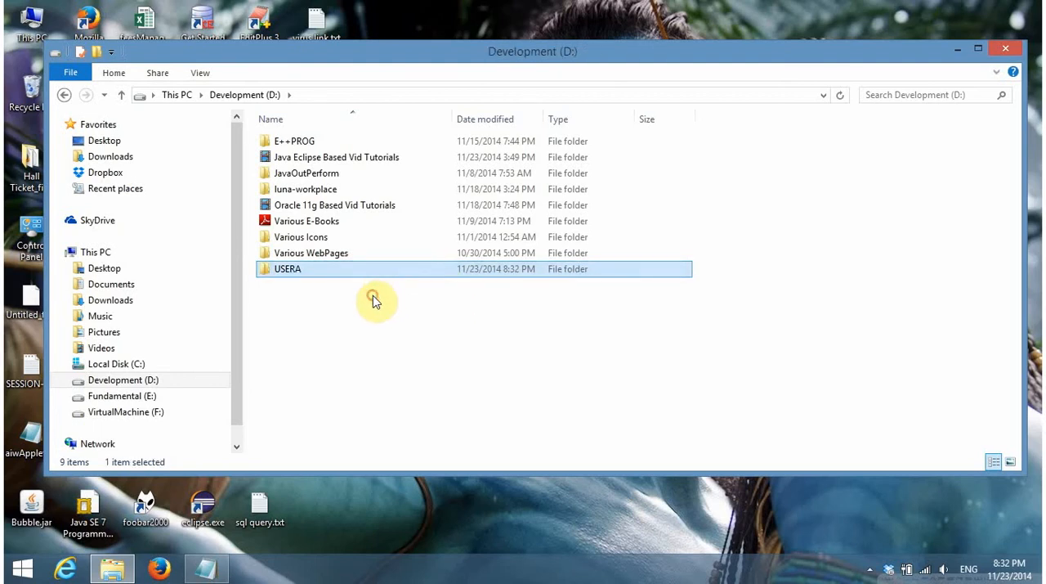
Create a new folder named USERB in the Fundamental (E:) drive
left_click(133, 397)
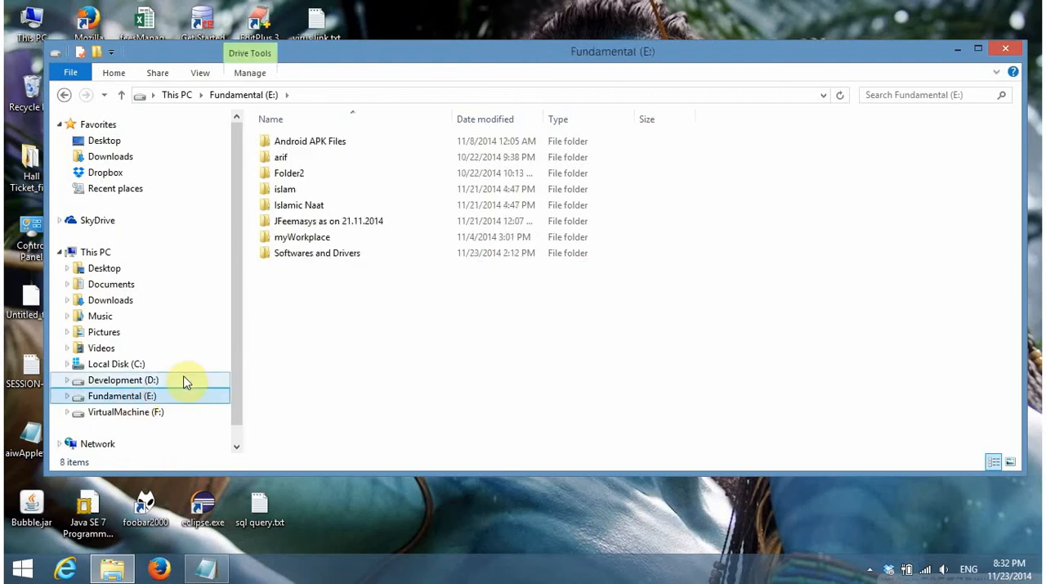
right_click(326, 324)
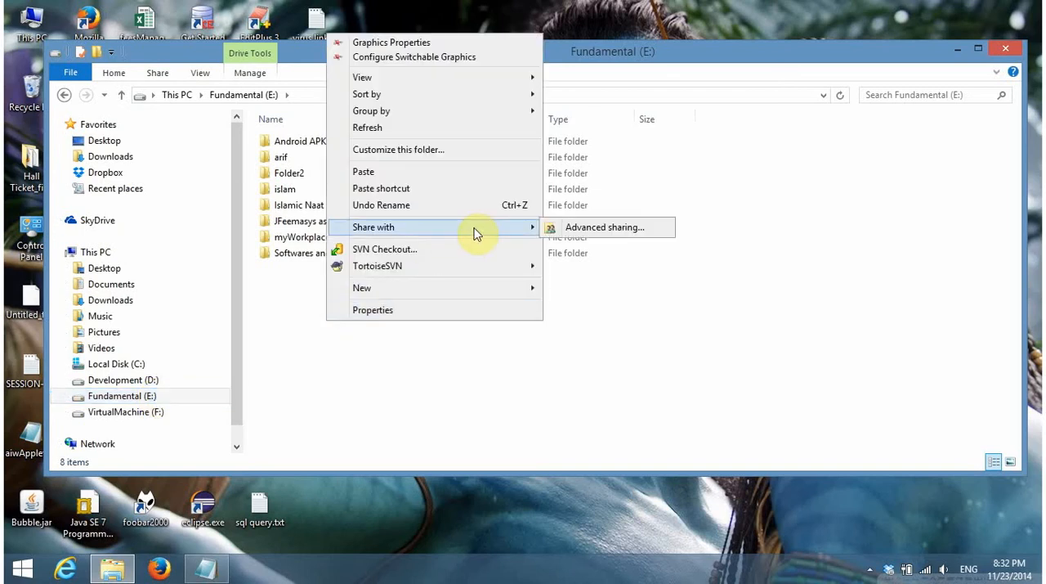
mouse_move(501, 289)
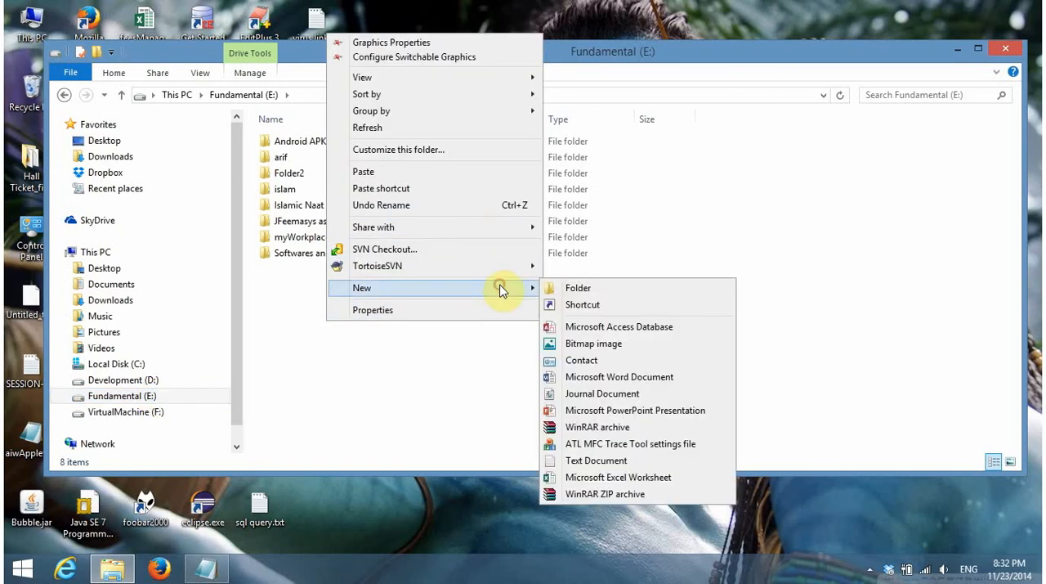
left_click(610, 290)
type("USER")
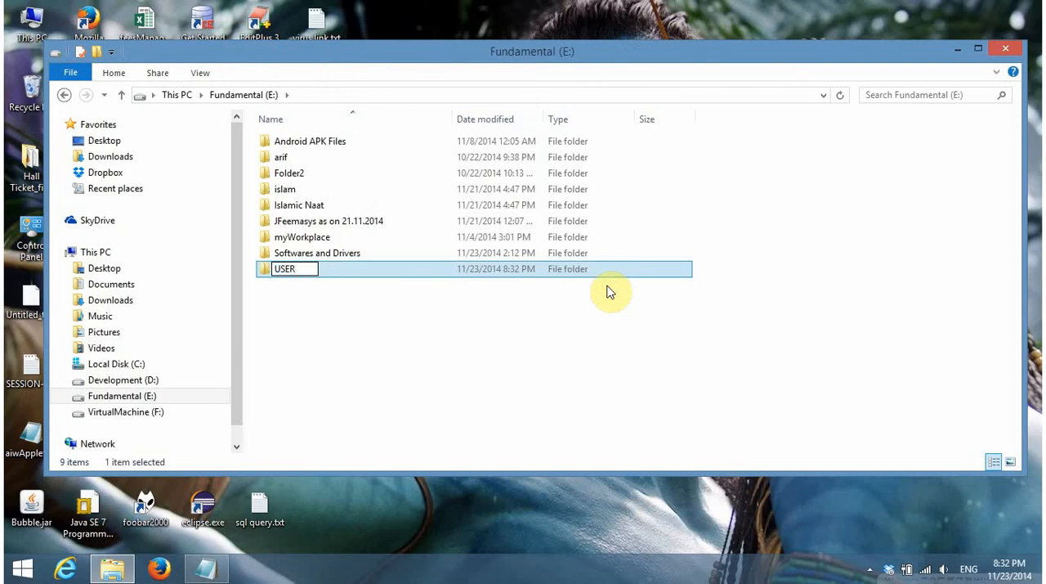
type("B")
key("Return")
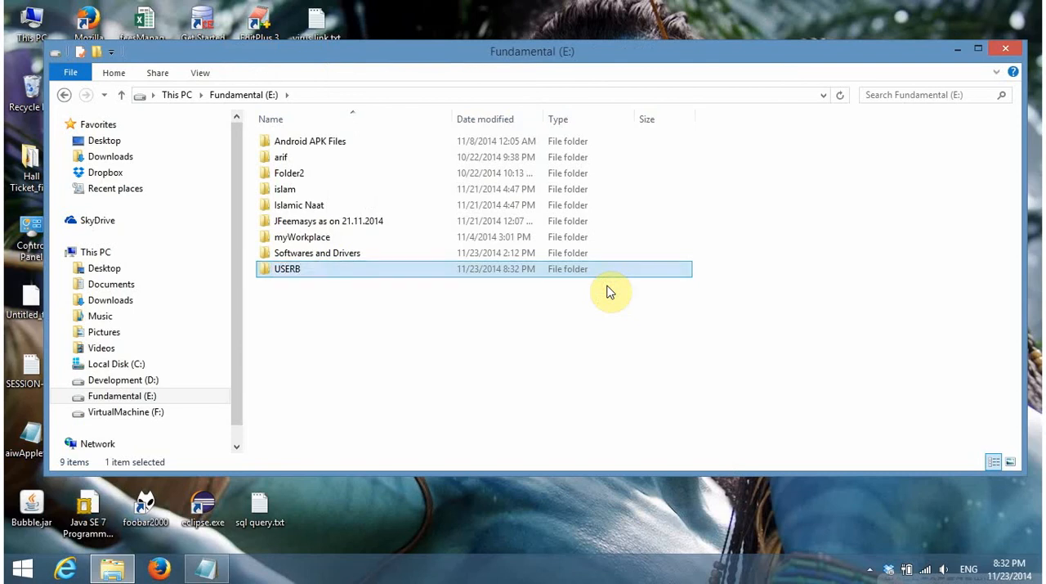
Create a desktop shortcut to the USERB folder
right_click(500, 278)
mouse_move(621, 417)
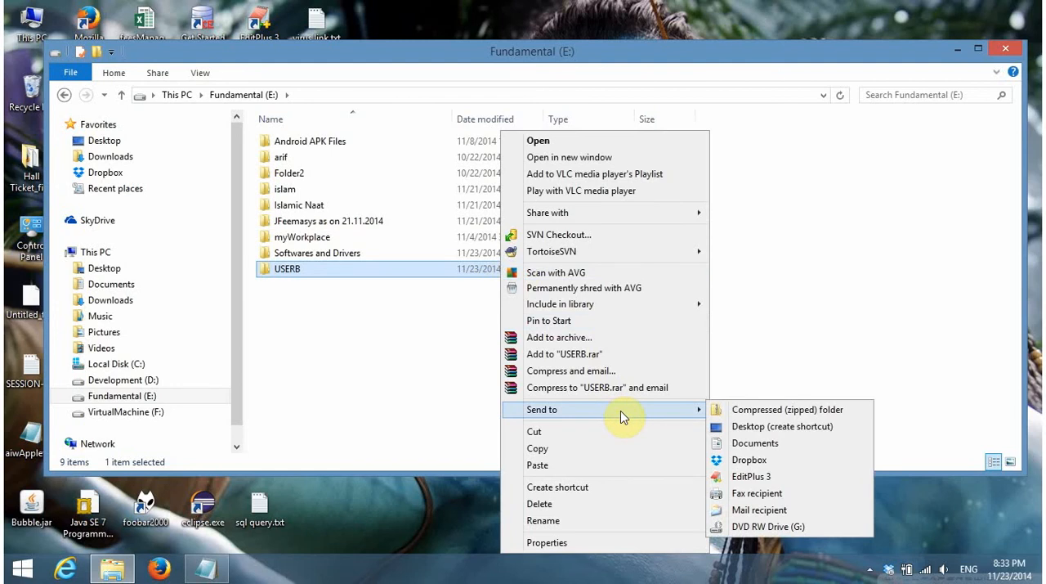
left_click(747, 426)
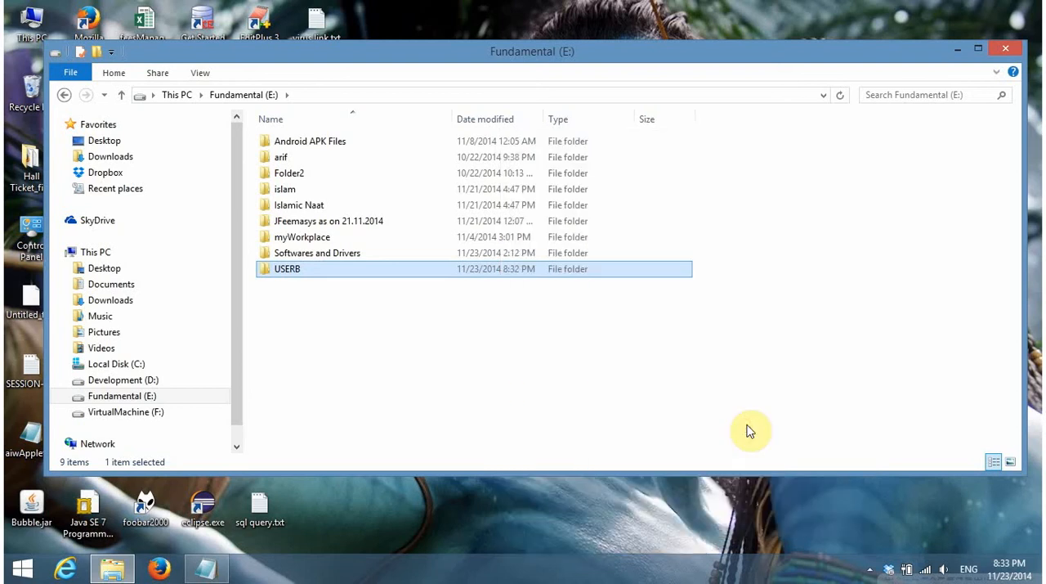
Create a desktop shortcut to the USERA folder on the Development (D:) drive and close the file window
left_click(122, 380)
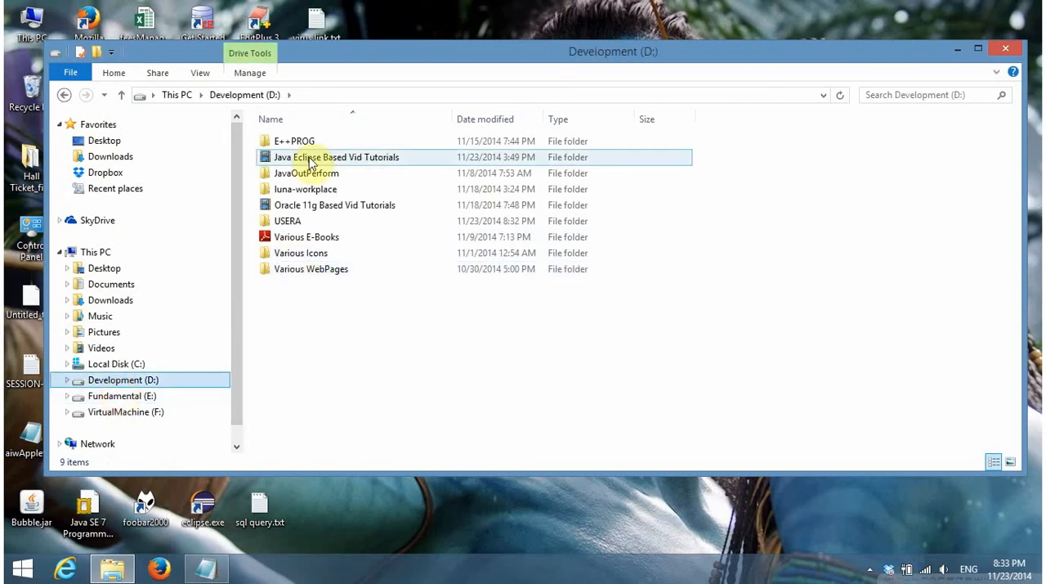
left_click(309, 222)
right_click(309, 223)
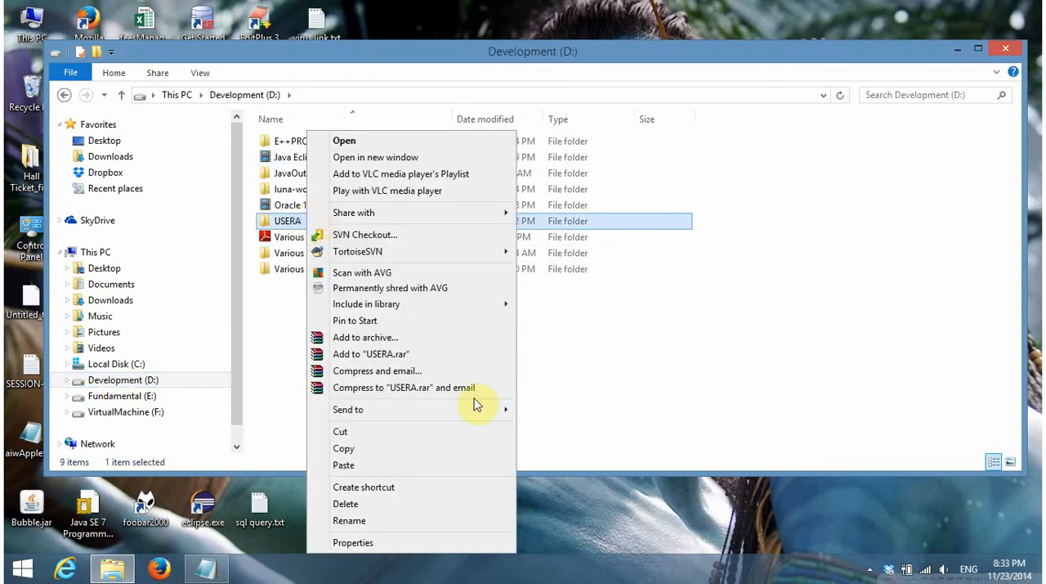
mouse_move(462, 411)
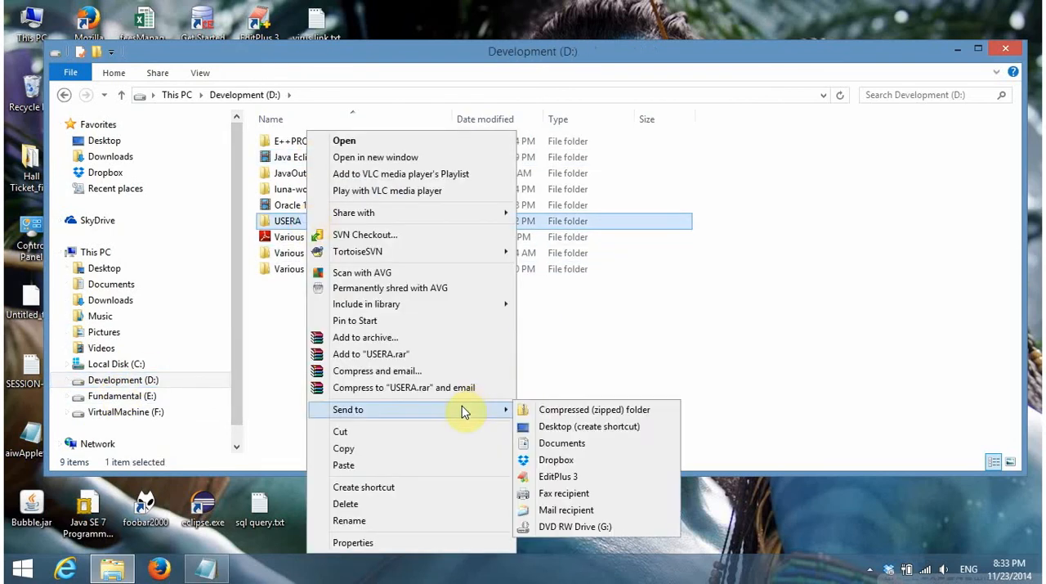
left_click(547, 425)
left_click(1006, 48)
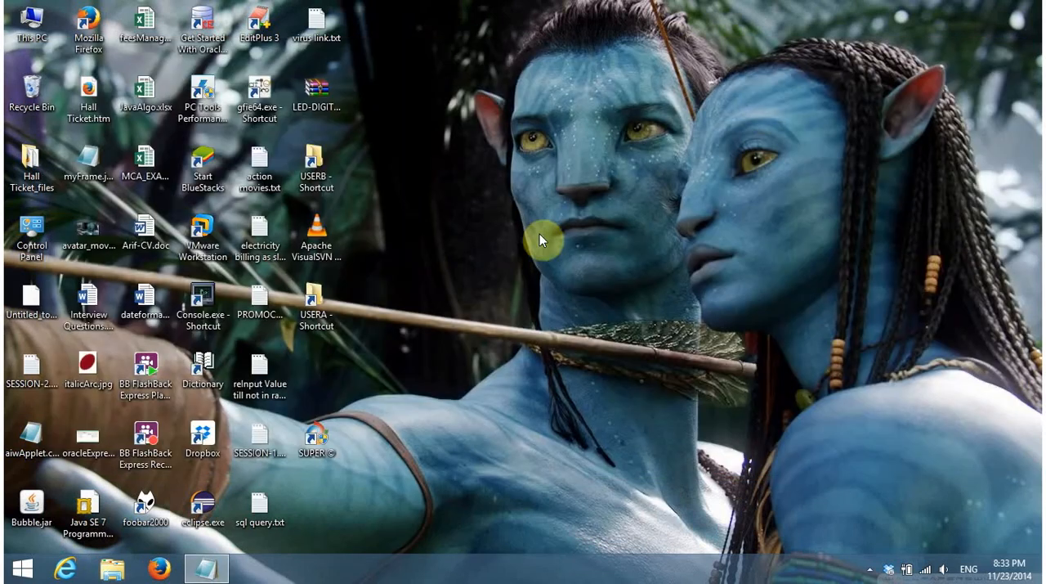
Move the USERB shortcut away from the other icons to the empty area of the desktop
left_click(332, 292)
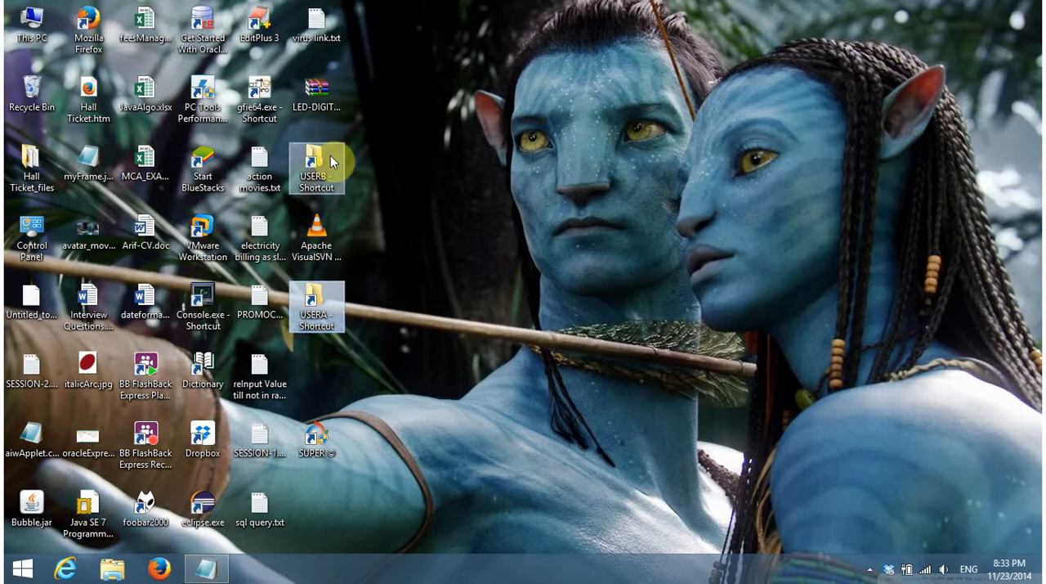
left_click_drag(332, 161, 793, 159)
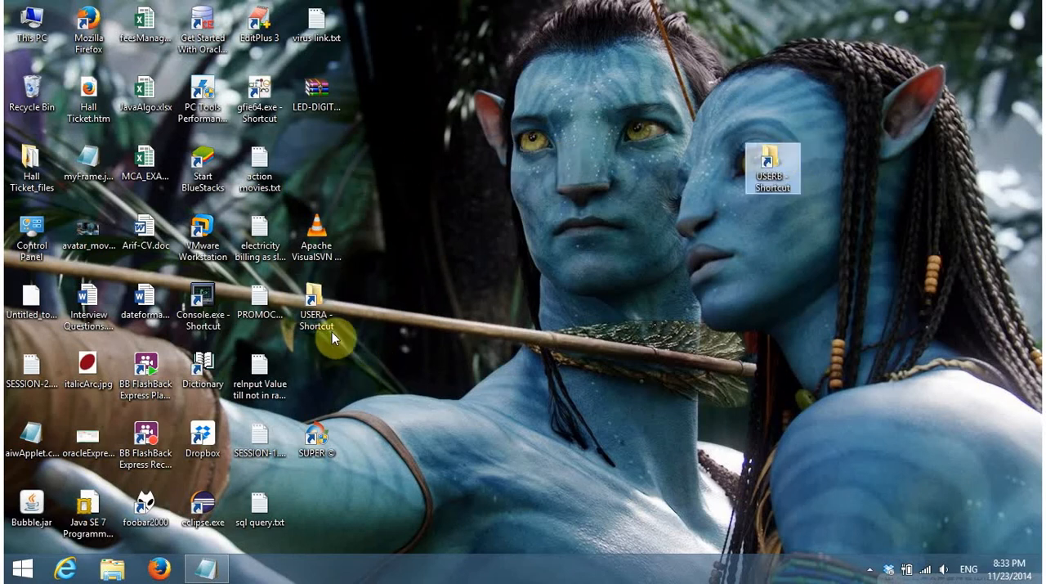
Move the USERA shortcut to the empty area of the desktop, beside the USERB shortcut
left_click_drag(321, 320, 595, 185)
left_click(765, 183)
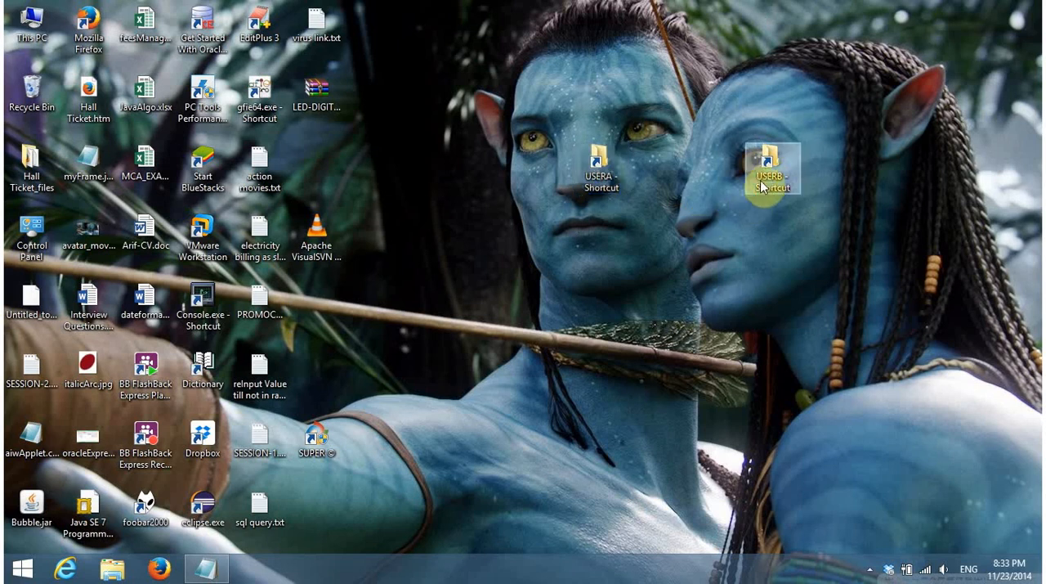
left_click(674, 193)
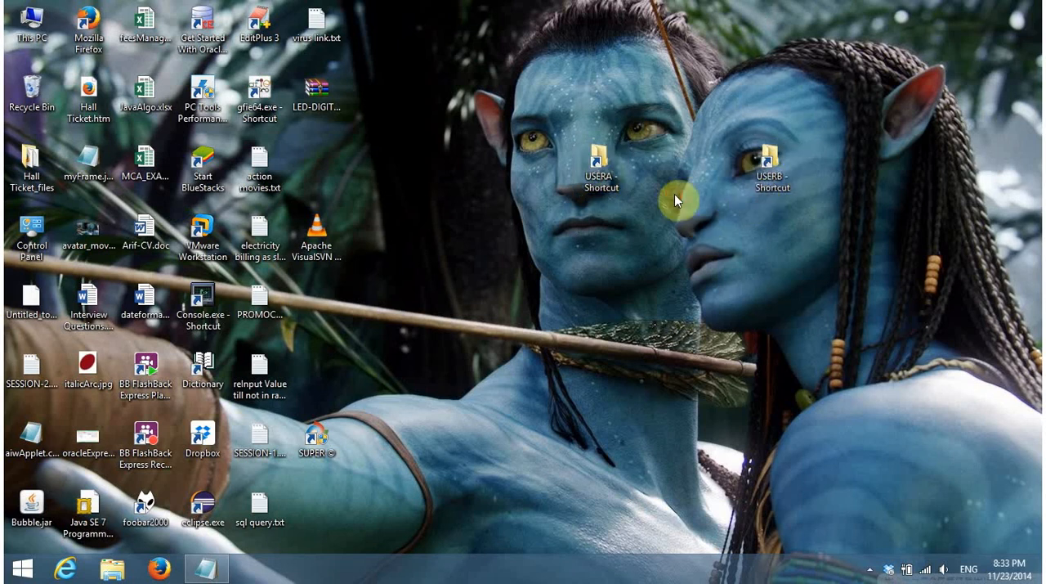
Open the USERA folder, review the motive section of the SESSION-2.txt notes, and close the folder window
double_click(604, 183)
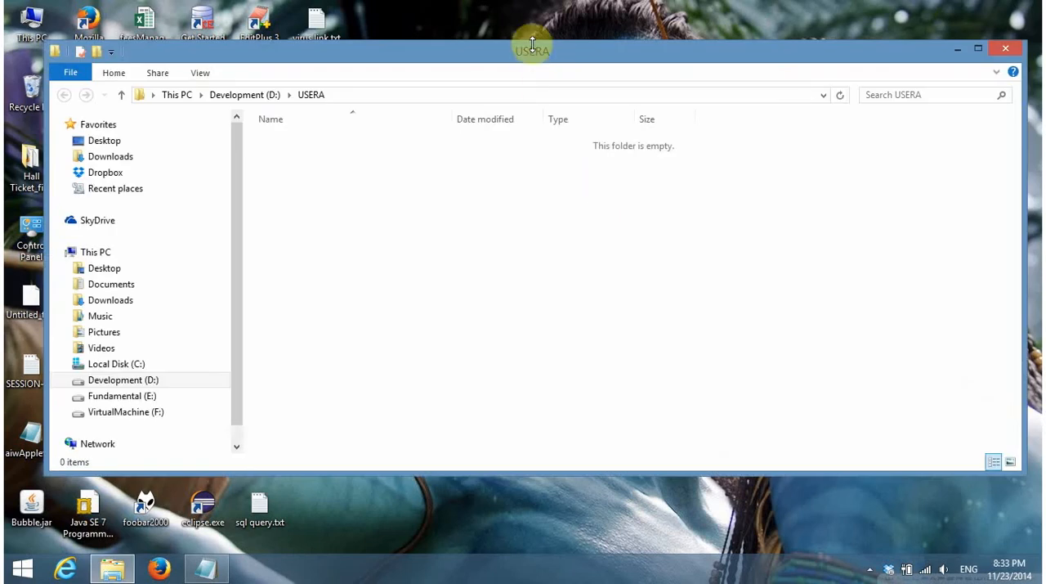
double_click(525, 58)
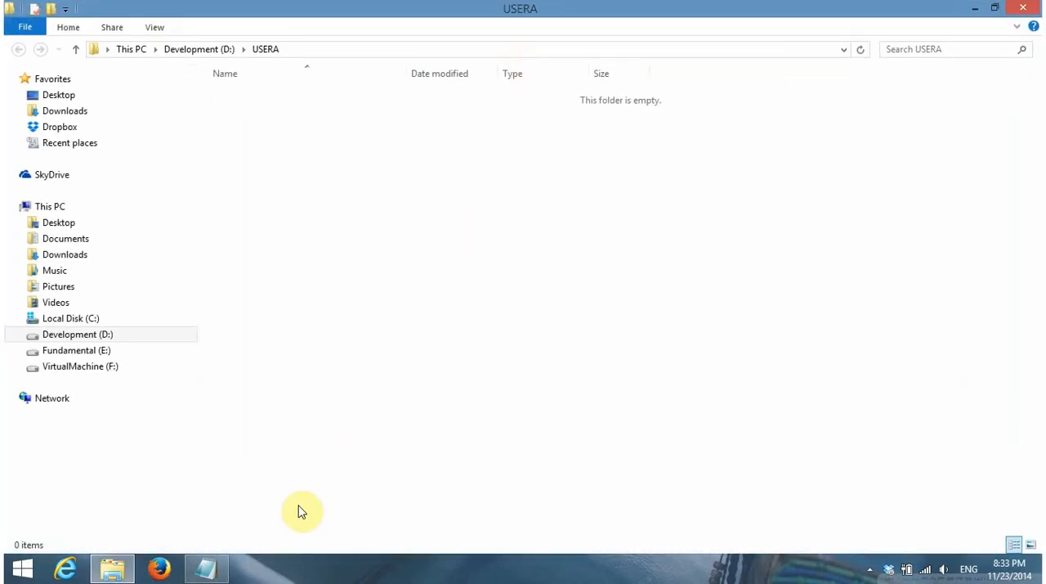
left_click(206, 568)
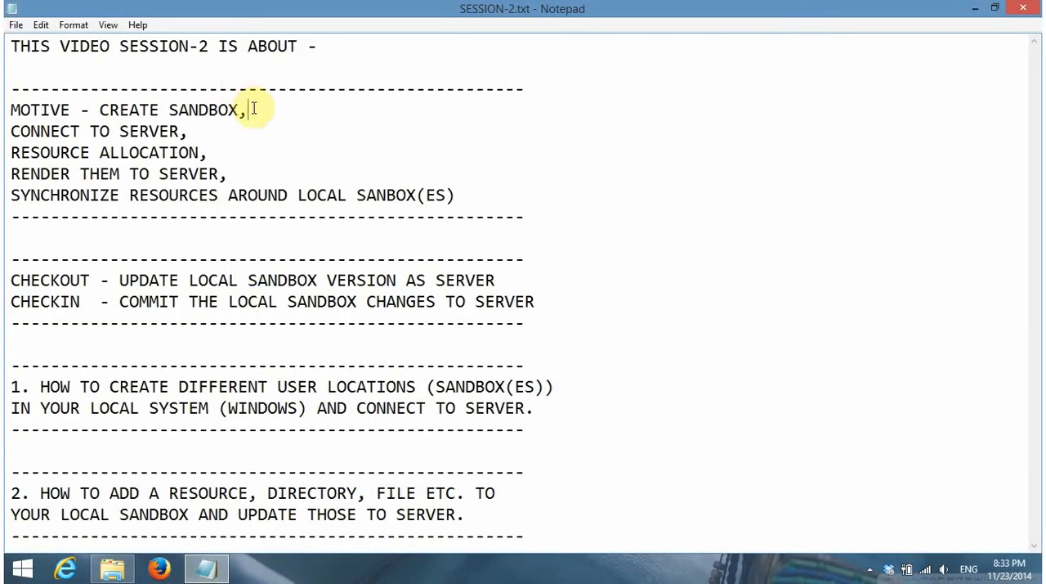
left_click_drag(247, 108, 7, 109)
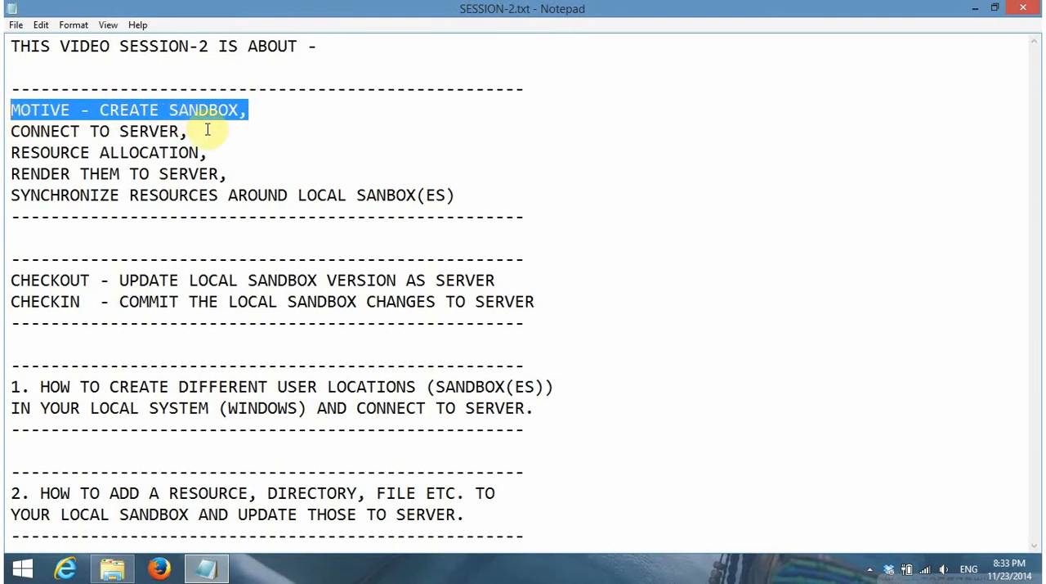
left_click(278, 110)
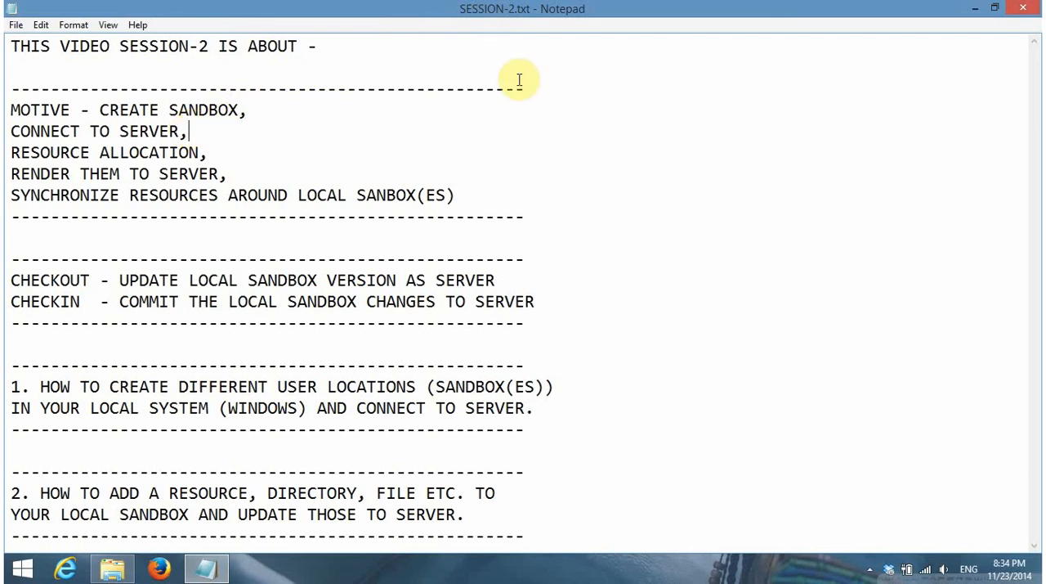
left_click(975, 10)
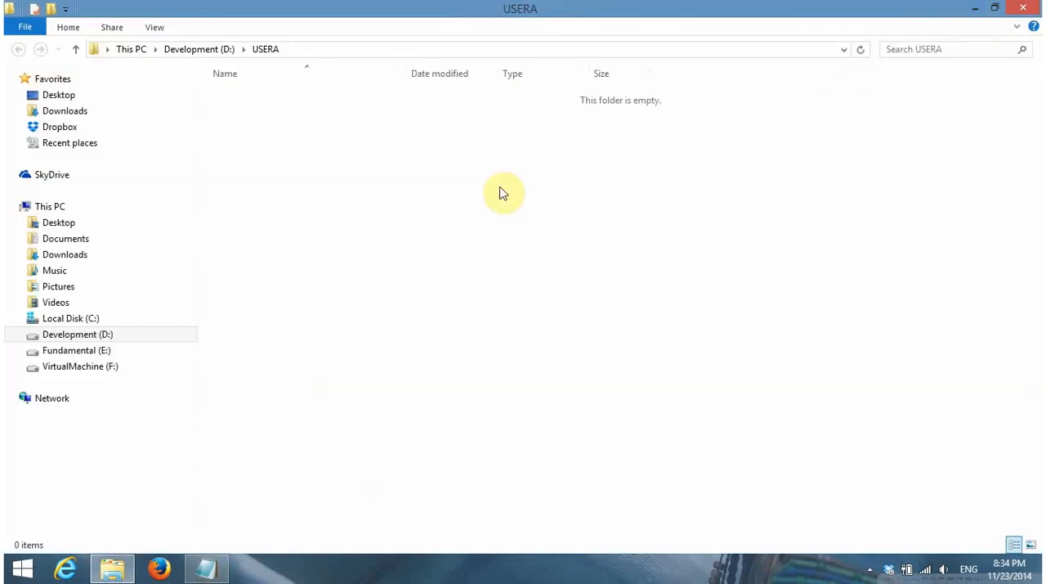
left_click(1022, 8)
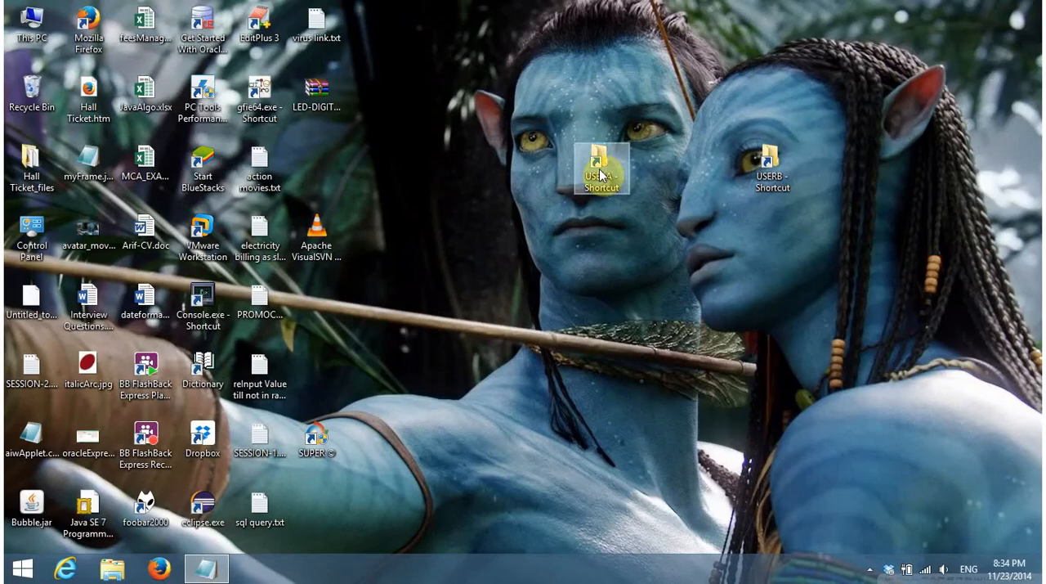
Reopen the USERA folder from its desktop shortcut, look at the SVN Checkout option for it, and minimize the window
double_click(601, 176)
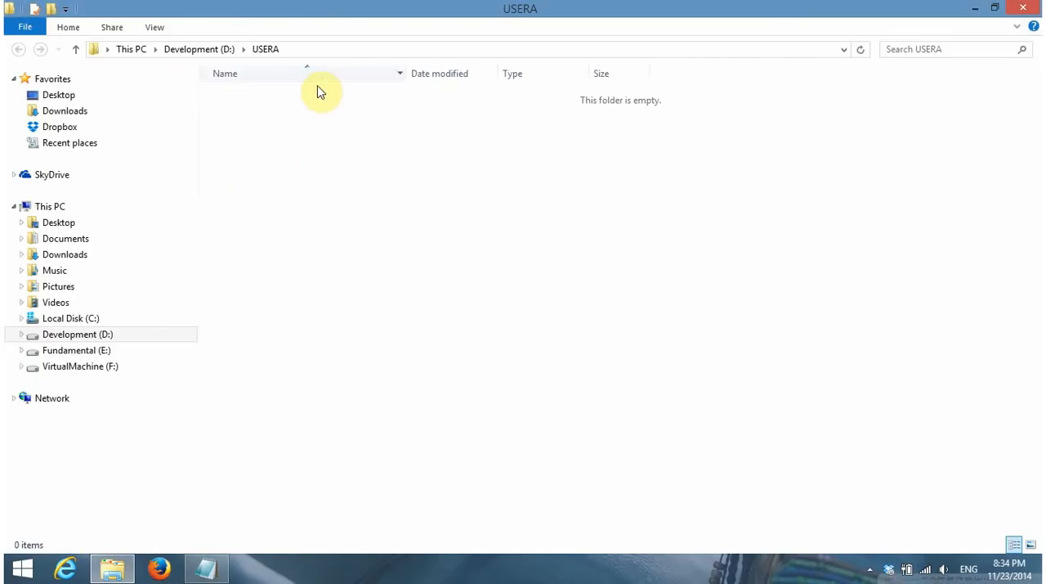
right_click(268, 159)
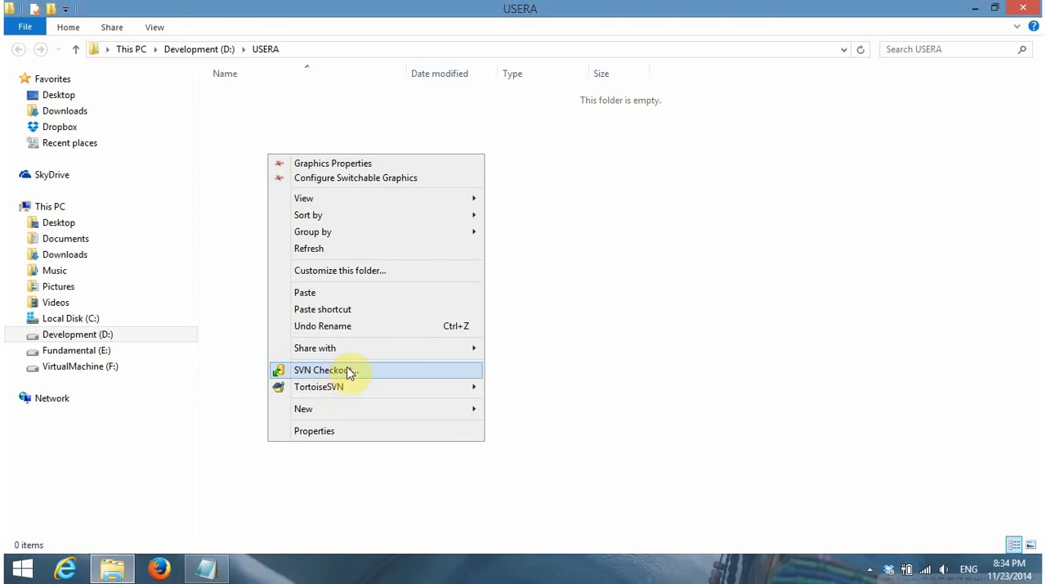
left_click(531, 300)
left_click(975, 8)
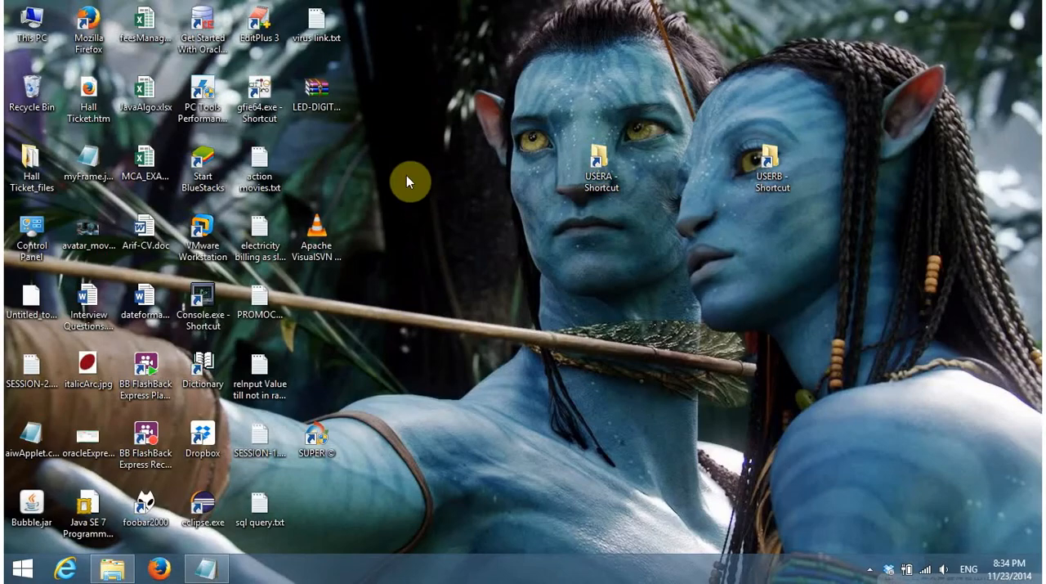
Search the system for VISUAL and launch VisualSVN Server Manager
key("super+c")
key("Up")
key("Up")
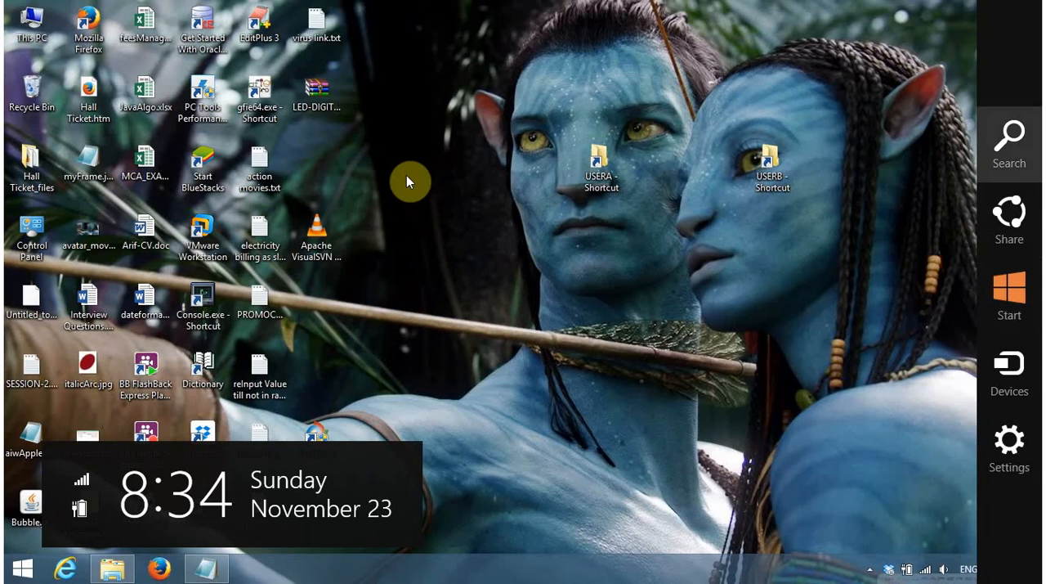
key("Return")
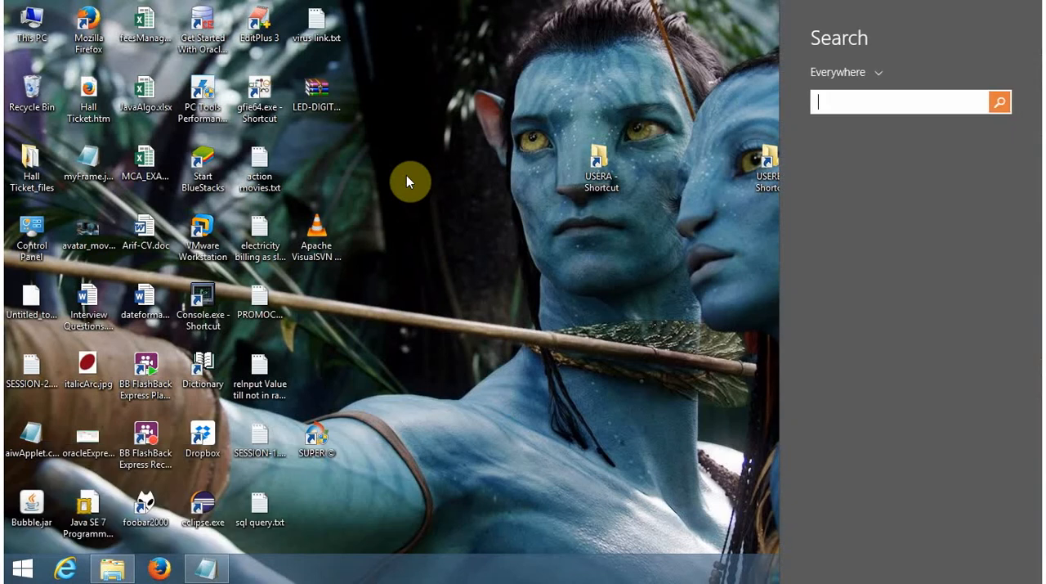
type("vl")
type("SUALSVN Server Manager")
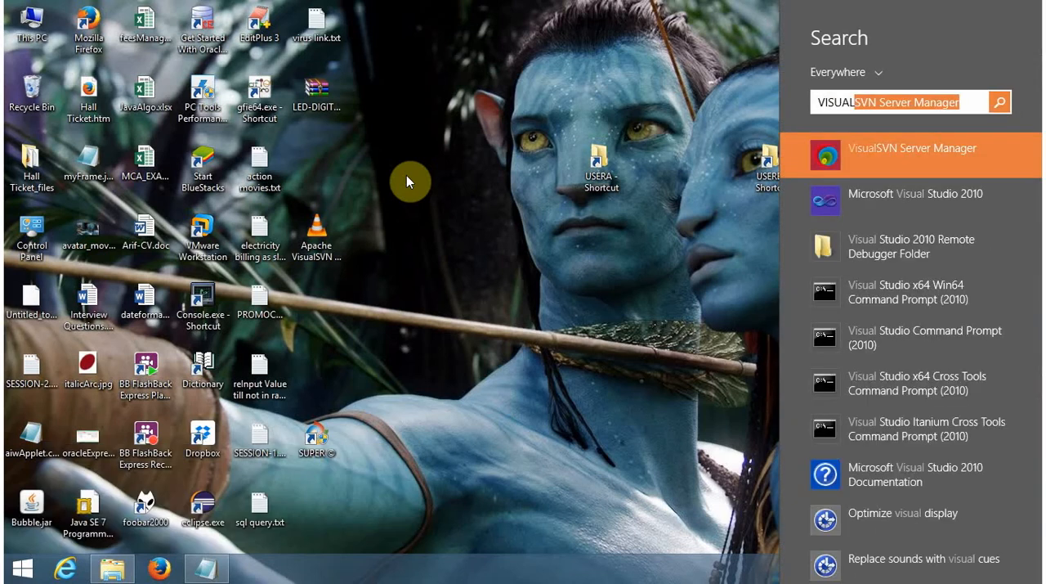
key("Return")
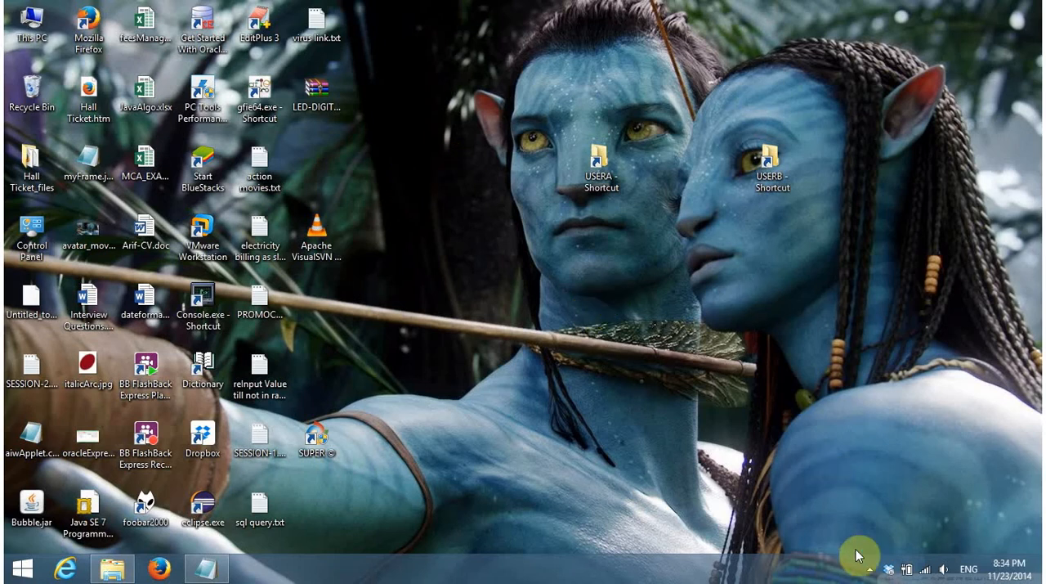
Pin VisualSVN Server Manager to the taskbar and maximize the VisualSVN Server window
key("super+c")
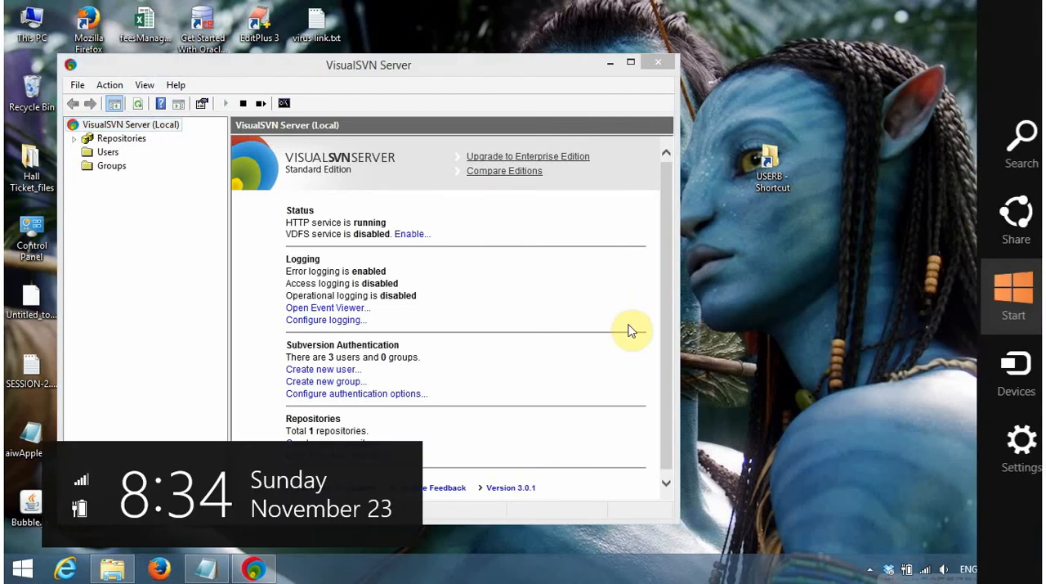
key("Up")
key("Up")
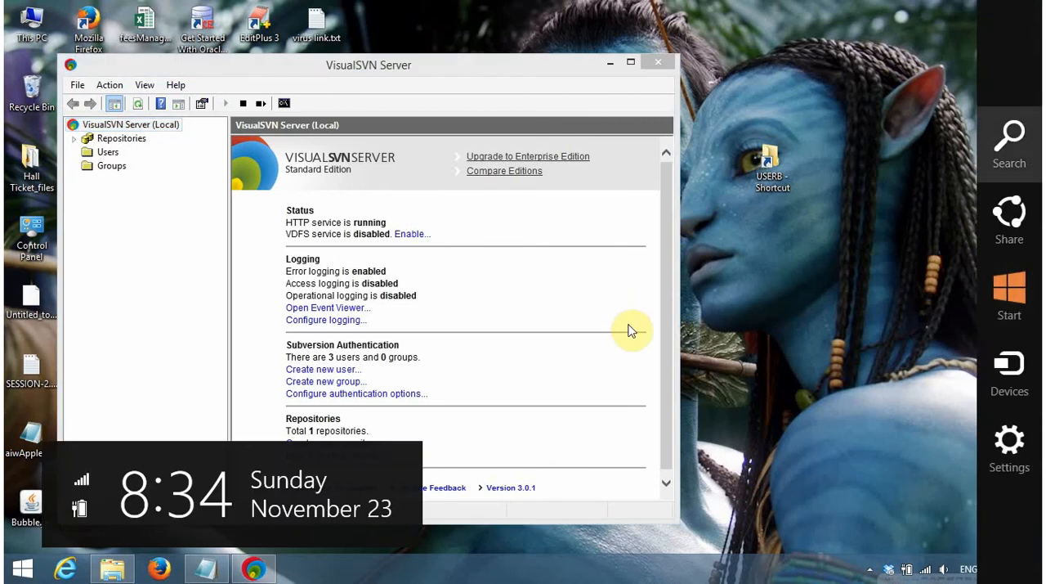
key("Return")
type("VISUAL")
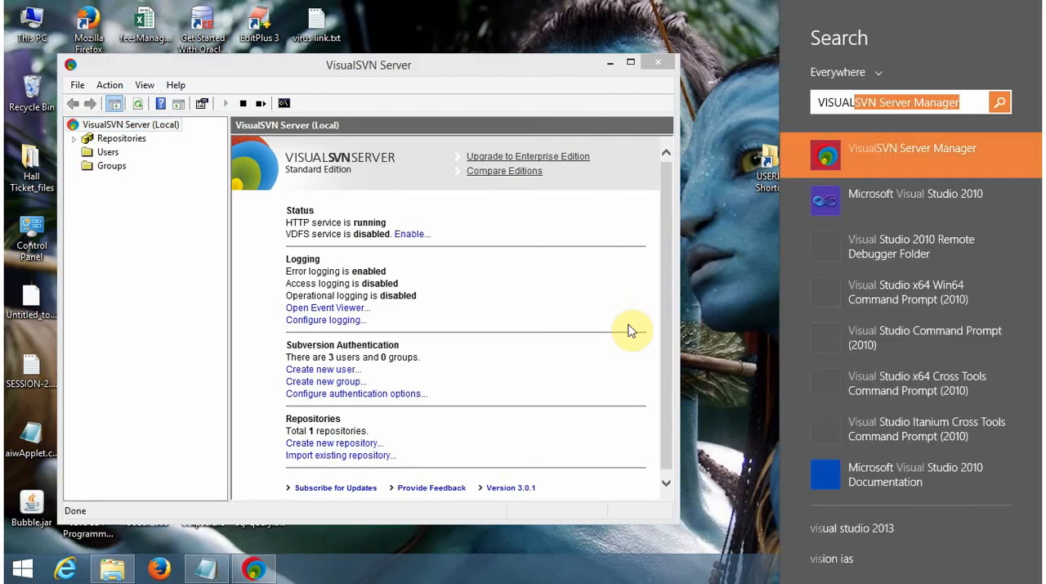
right_click(967, 145)
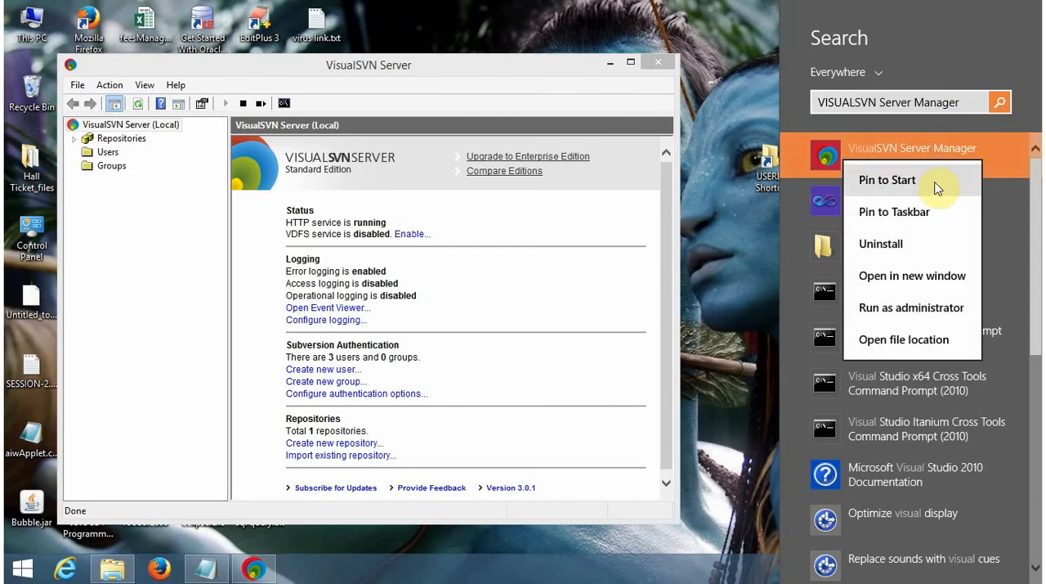
left_click(942, 214)
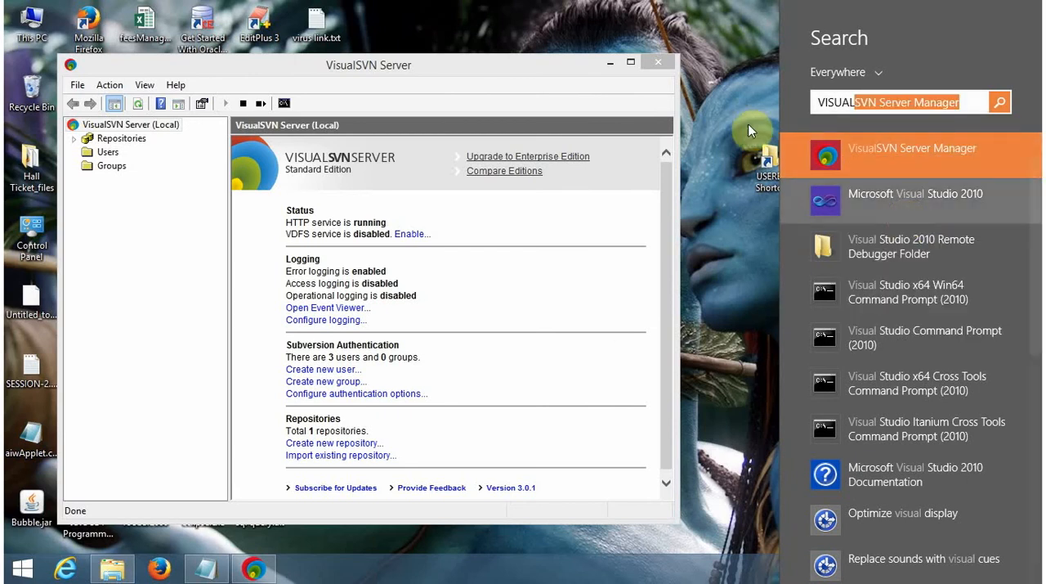
left_click(746, 122)
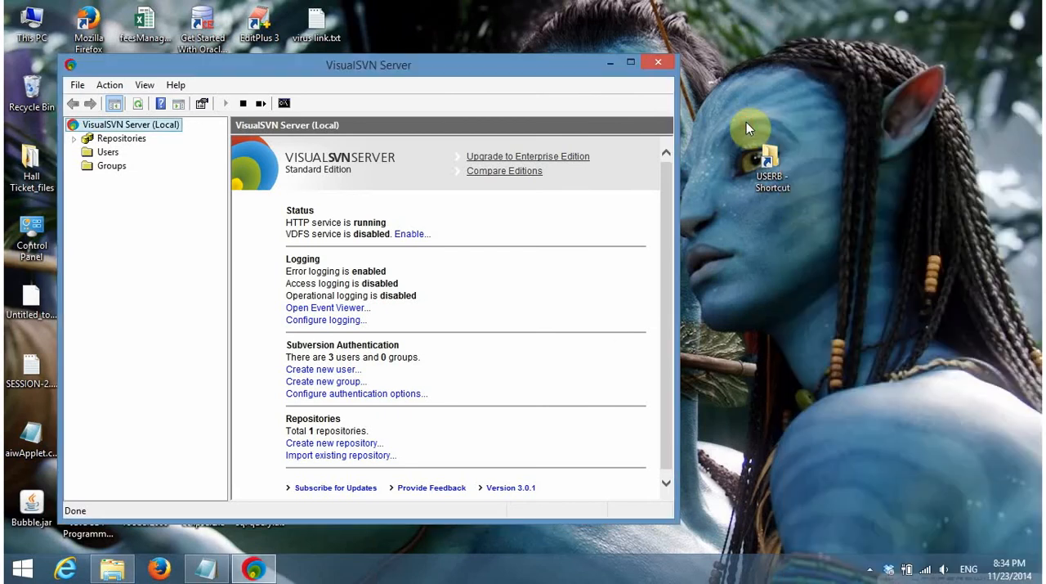
left_click(630, 65)
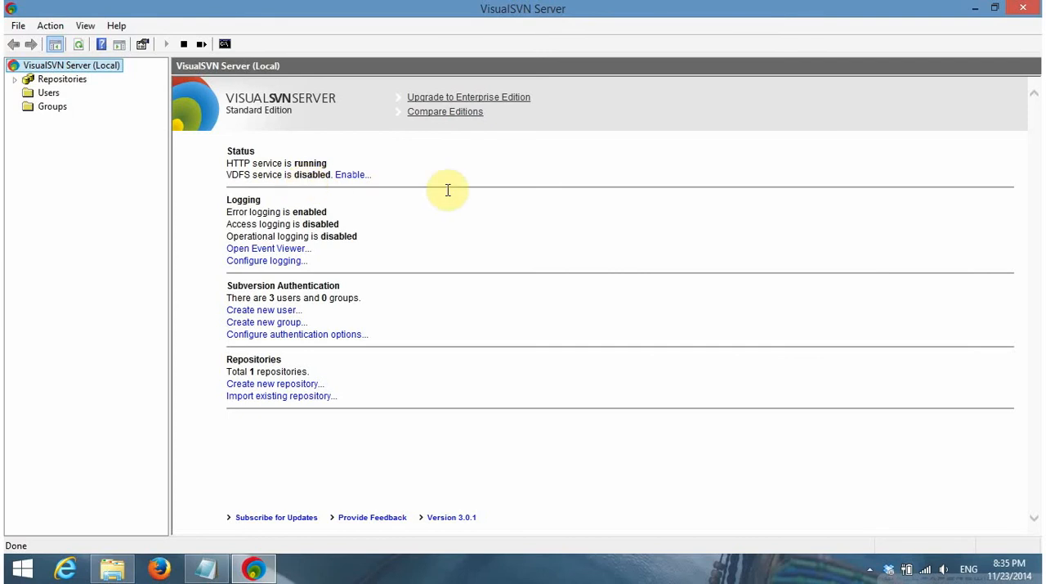
Expand the existing repository under Repositories and examine its branches, tags and trunk folders
left_click(44, 81)
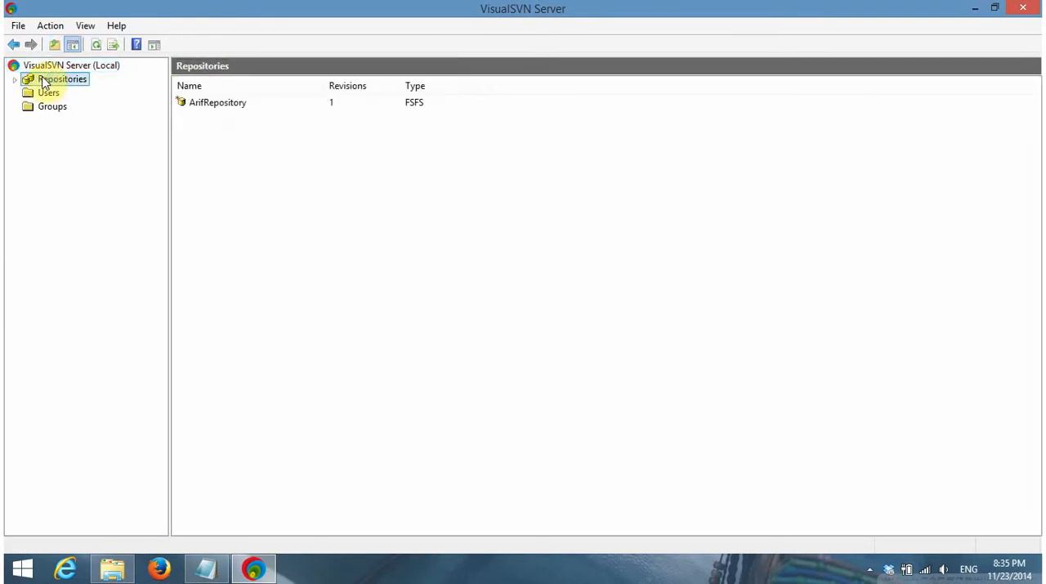
left_click(15, 80)
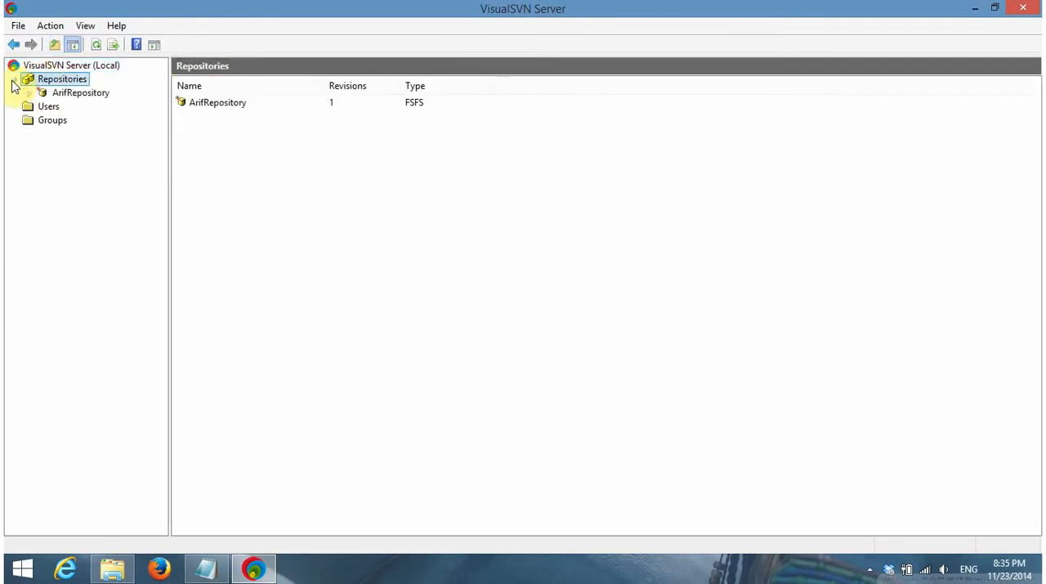
left_click(58, 94)
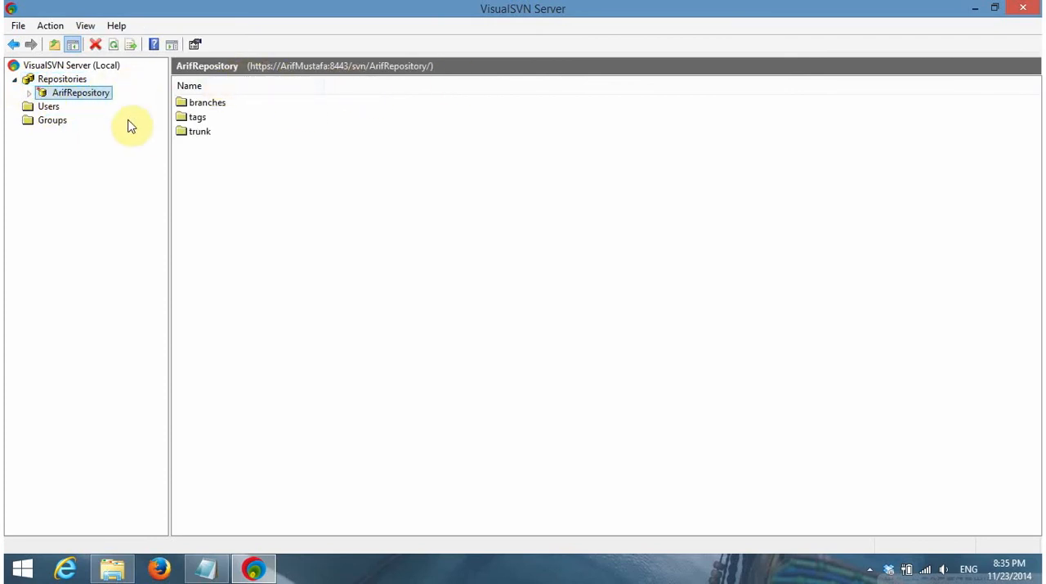
left_click(29, 92)
left_click(90, 110)
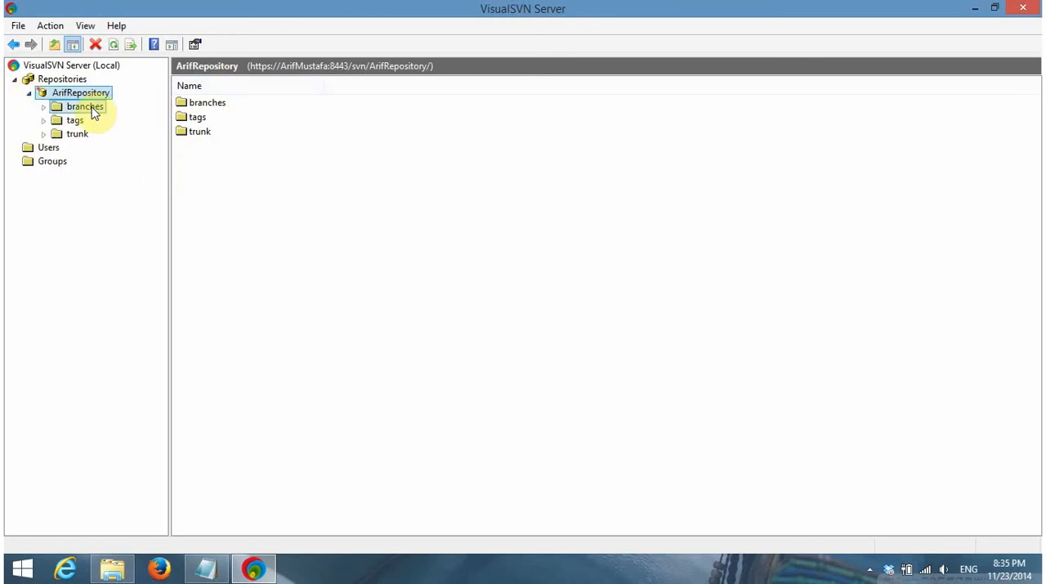
left_click(75, 121)
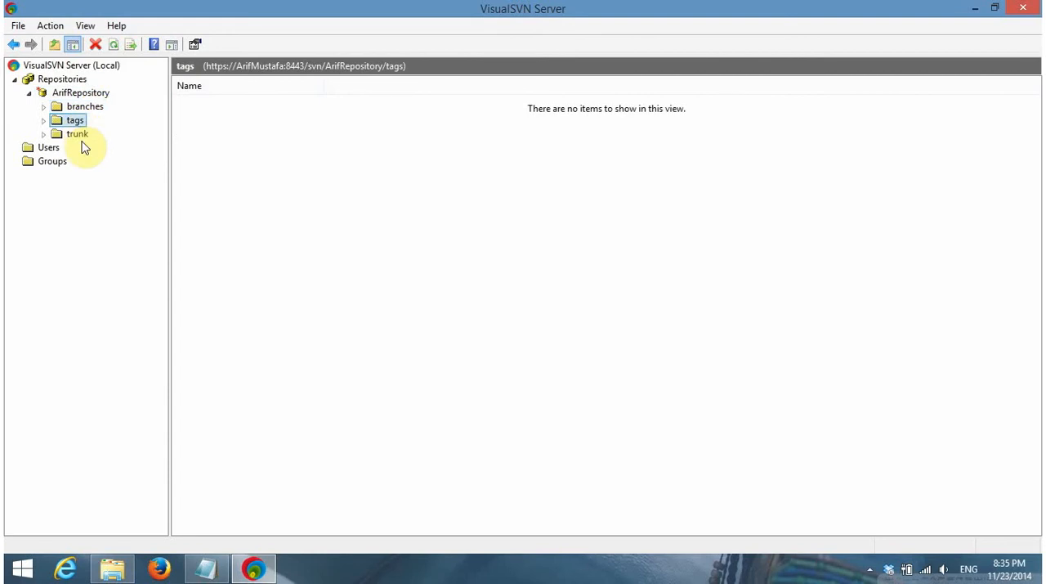
left_click(80, 136)
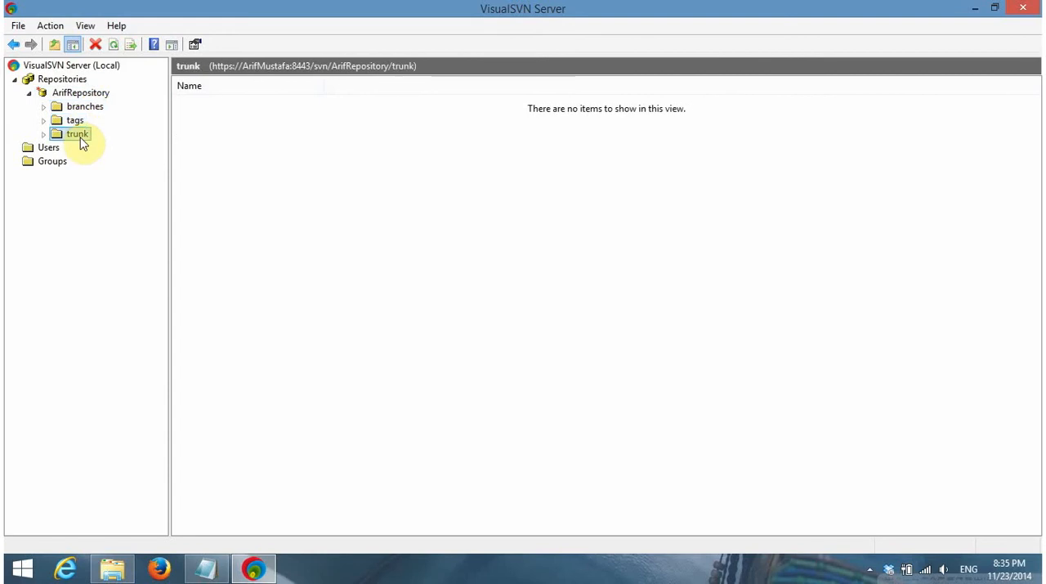
Examine the server's user accounts and the options available for user1, as well as its groups
left_click(49, 149)
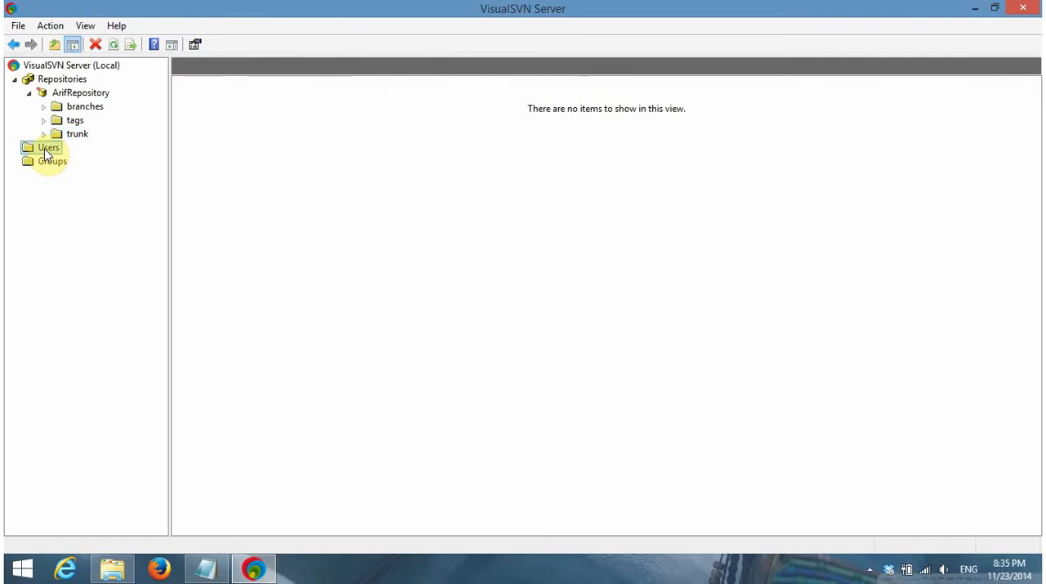
left_click(204, 107)
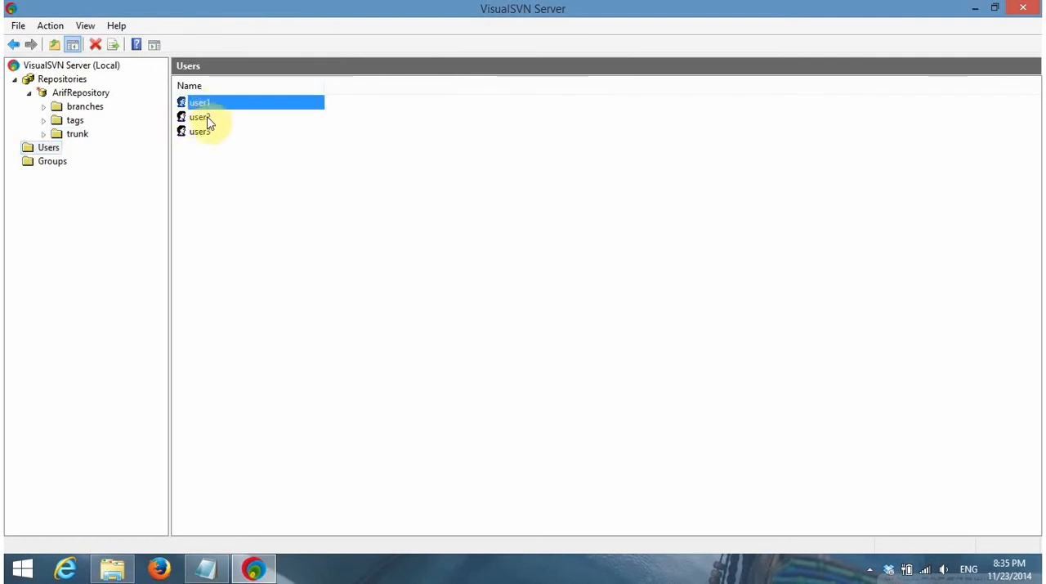
left_click(206, 117)
left_click(212, 132)
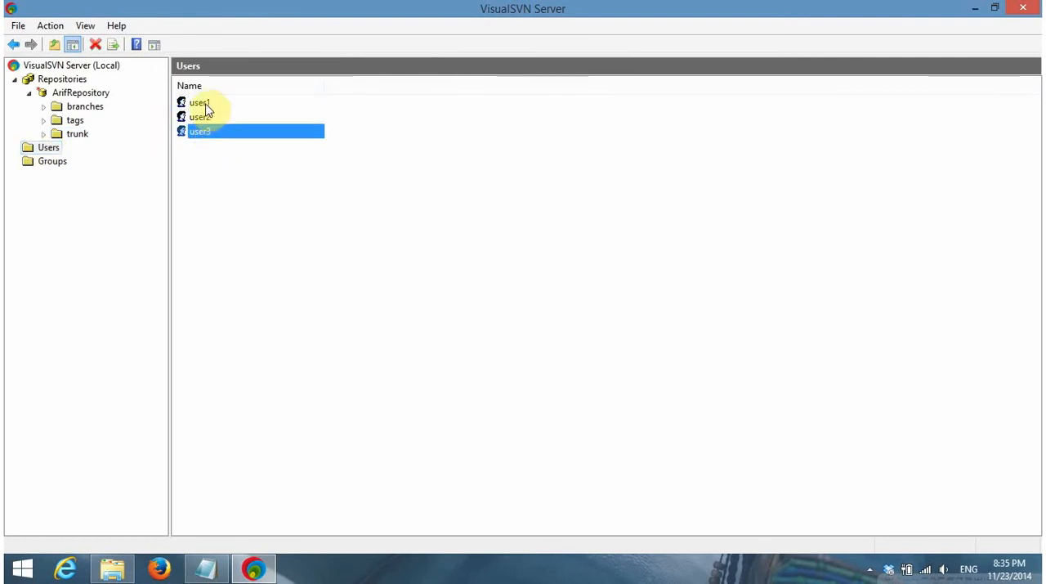
right_click(205, 106)
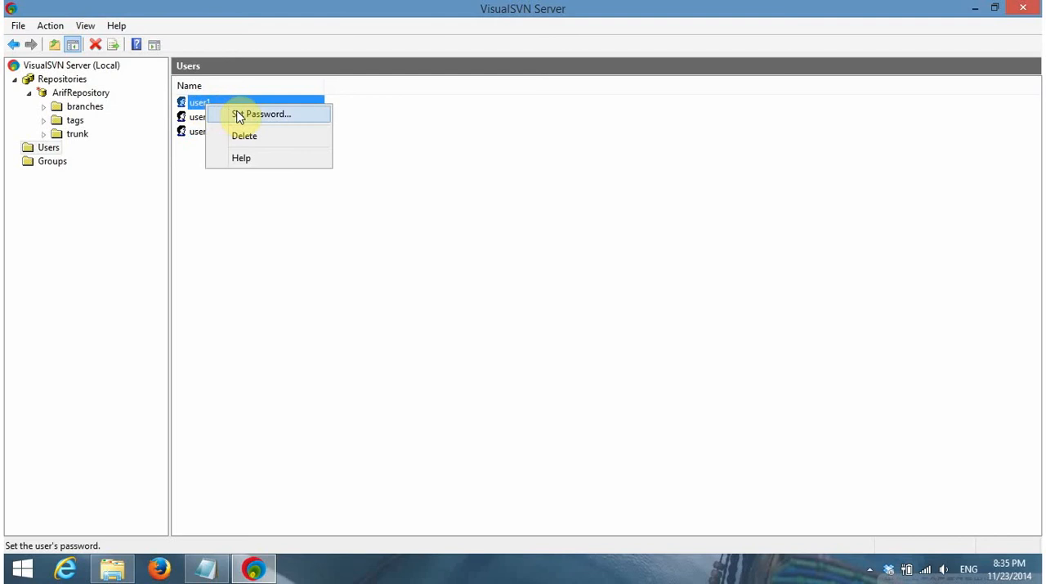
left_click(197, 160)
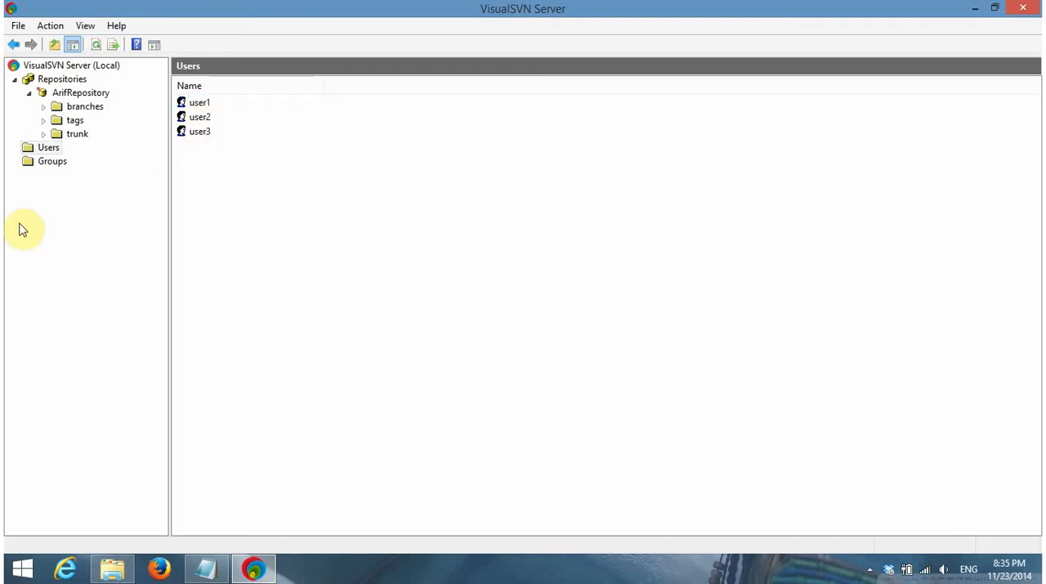
left_click(46, 163)
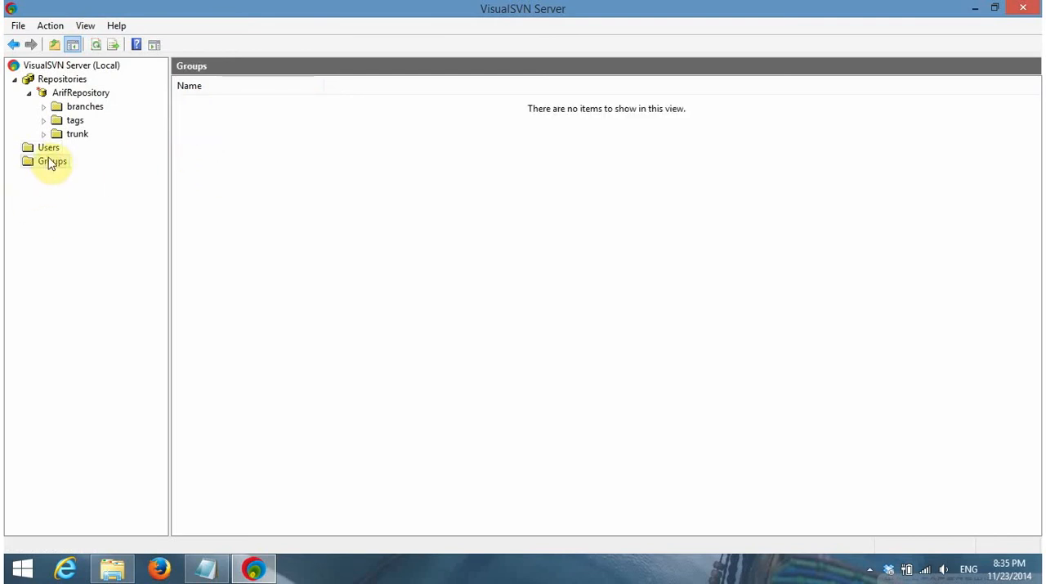
Review the user1, user2 and user3 accounts and the existing repository's contents on the server
left_click(50, 149)
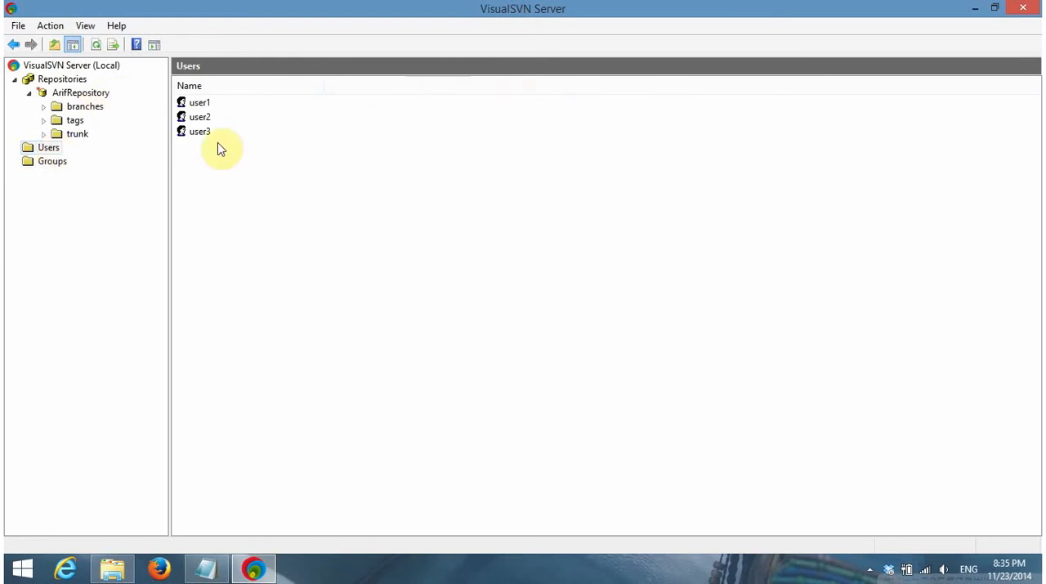
left_click(200, 105)
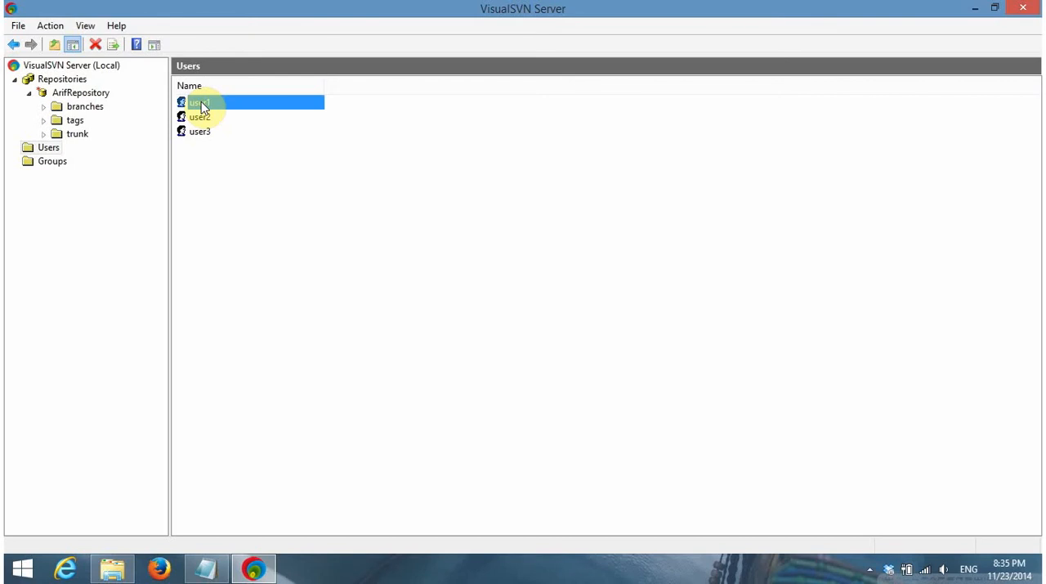
left_click(249, 121)
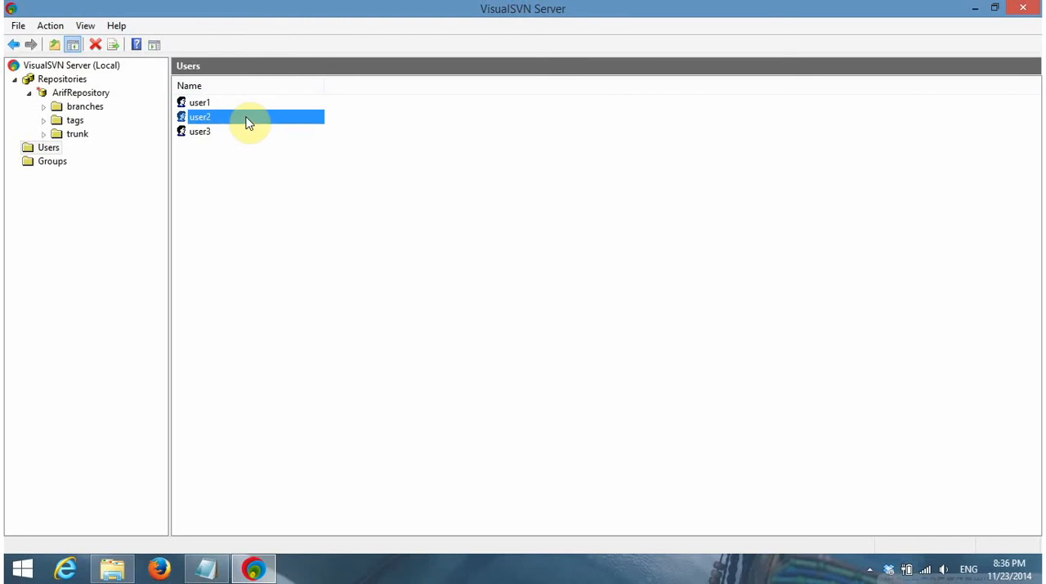
left_click(237, 135)
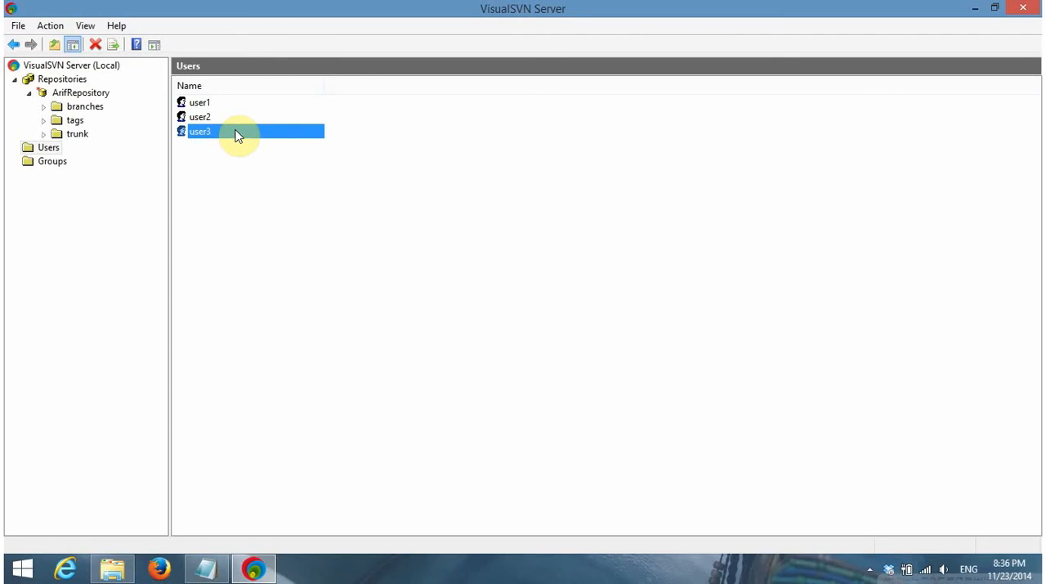
left_click(76, 96)
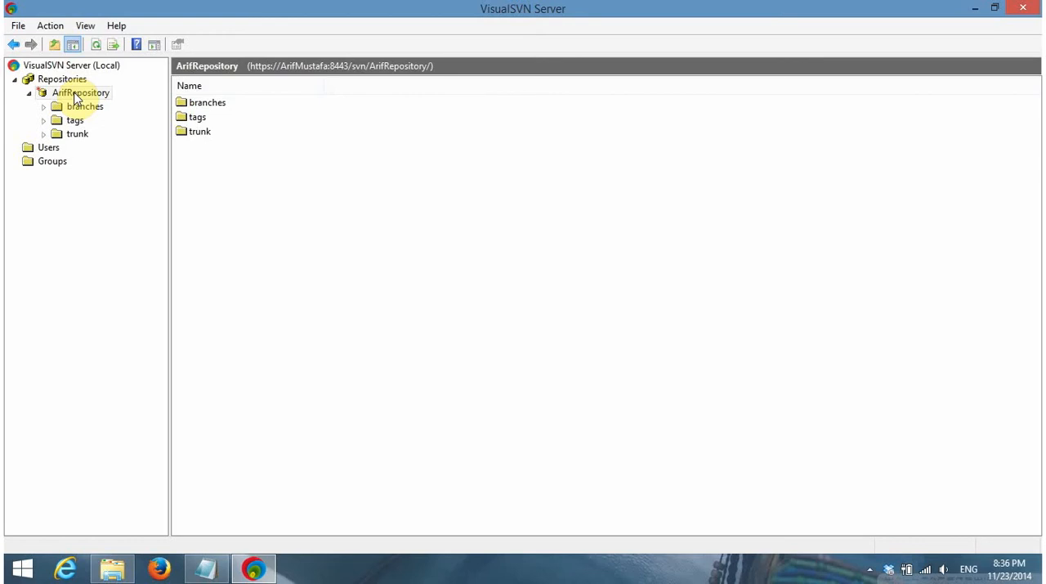
Switch to the USERA folder via its desktop shortcut, maximize the window and start an SVN Checkout there
left_click(972, 12)
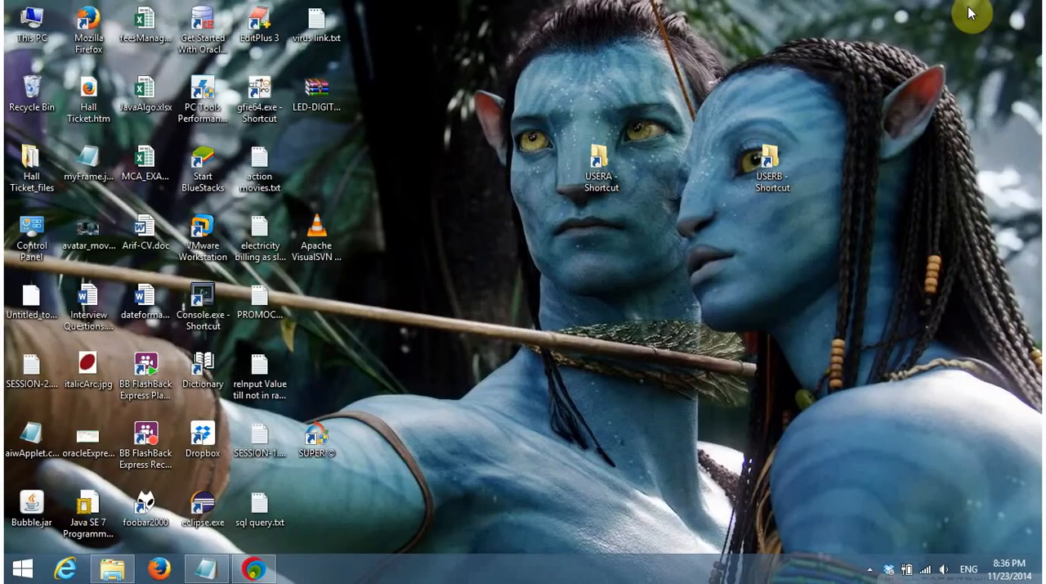
double_click(601, 175)
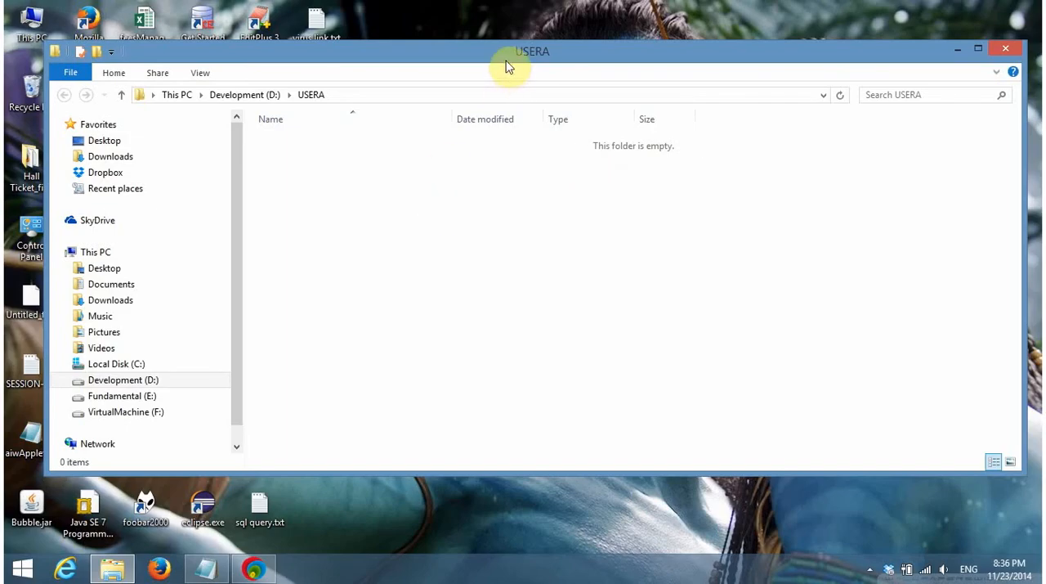
double_click(506, 62)
right_click(388, 149)
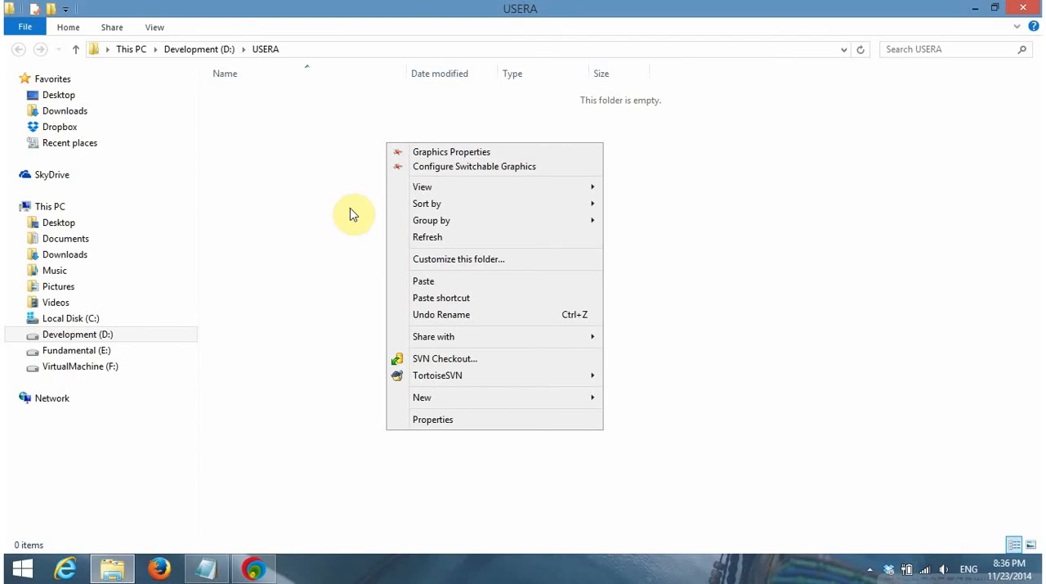
left_click(451, 360)
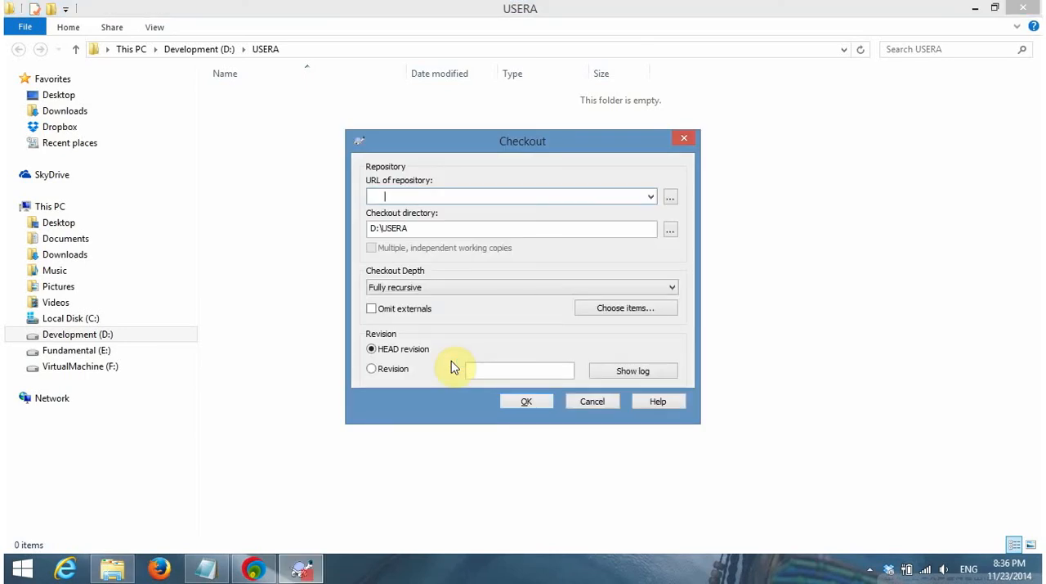
left_click(477, 195)
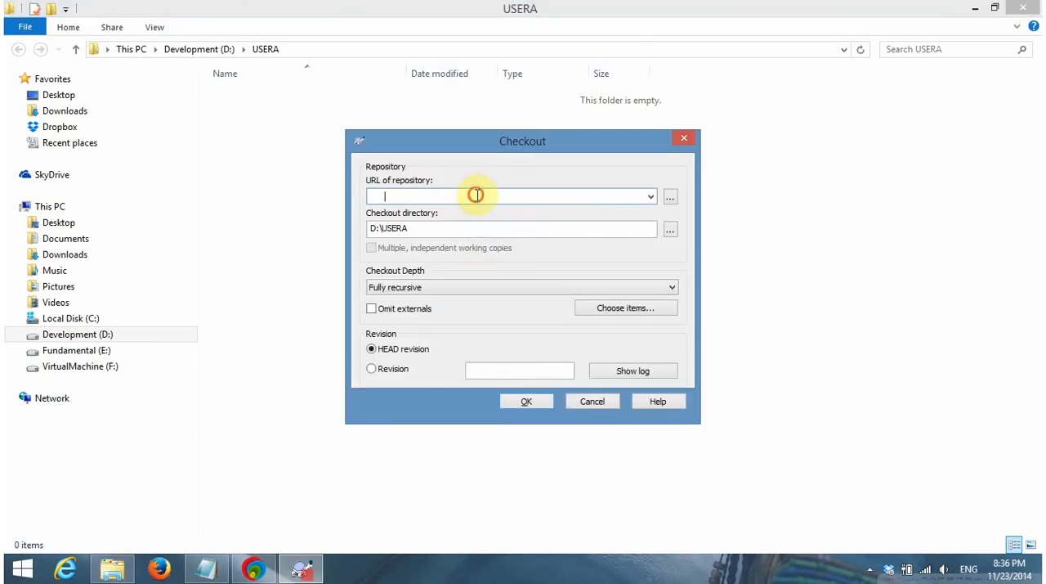
left_click(670, 198)
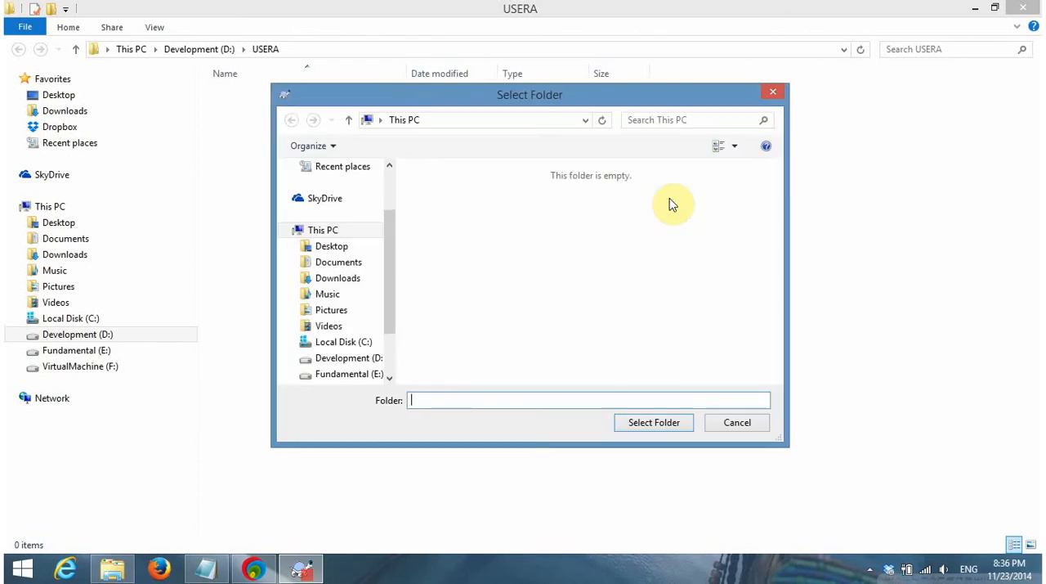
left_click(736, 425)
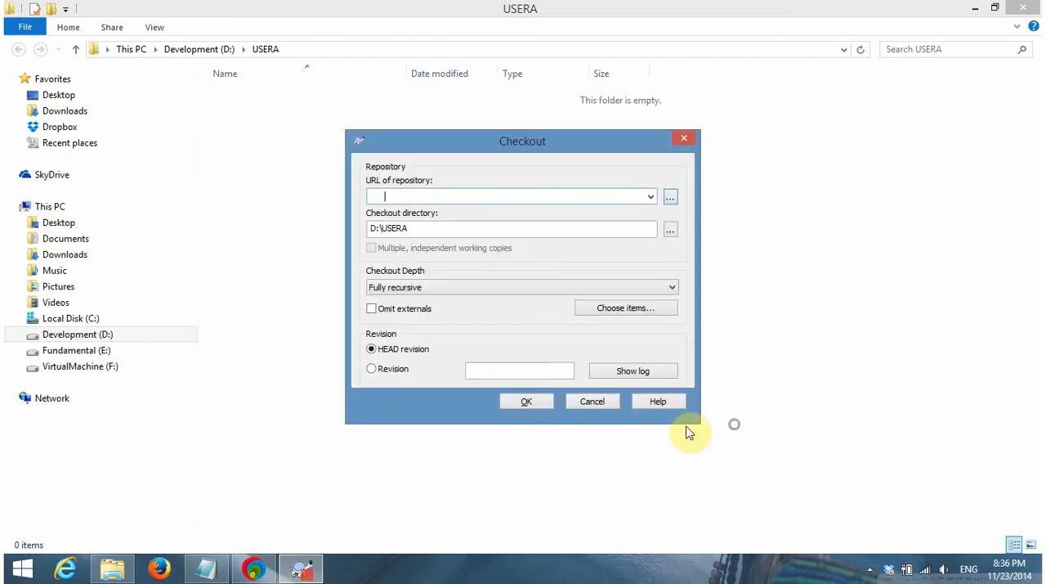
Switch to VisualSVN Server and copy the existing repository's URL to the clipboard
left_click(255, 568)
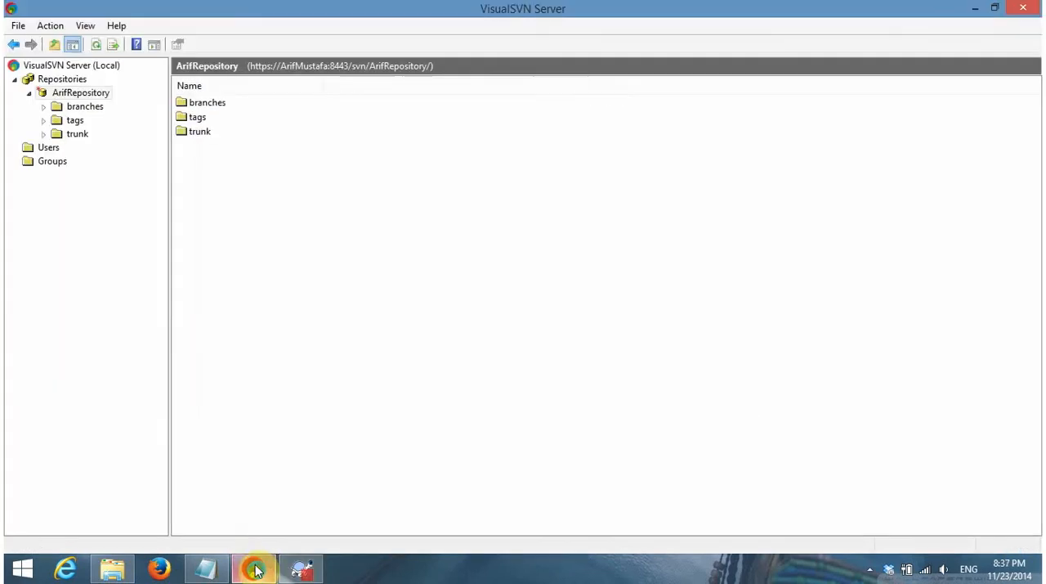
left_click(92, 95)
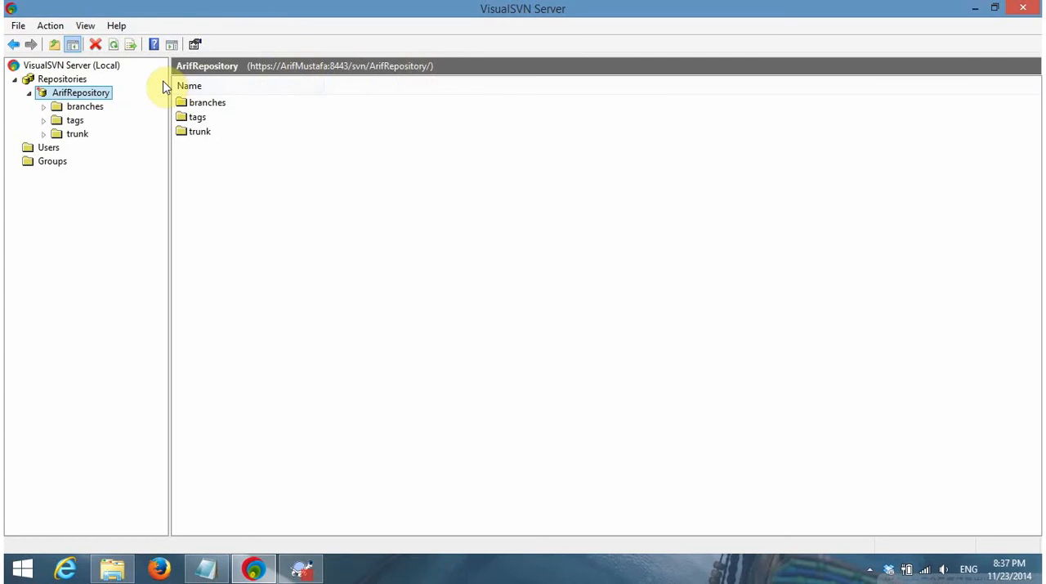
right_click(72, 97)
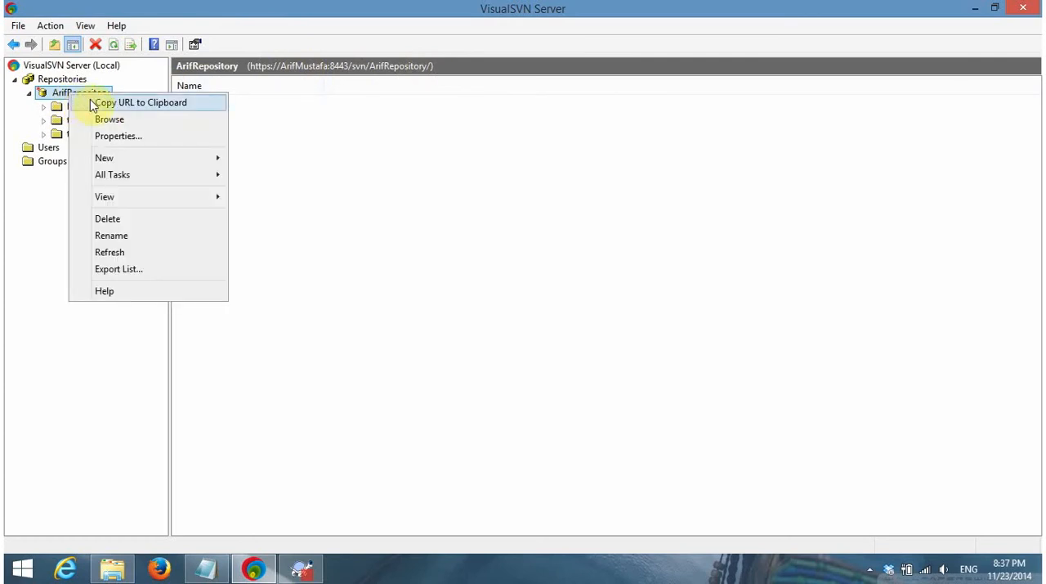
left_click(56, 26)
left_click(112, 8)
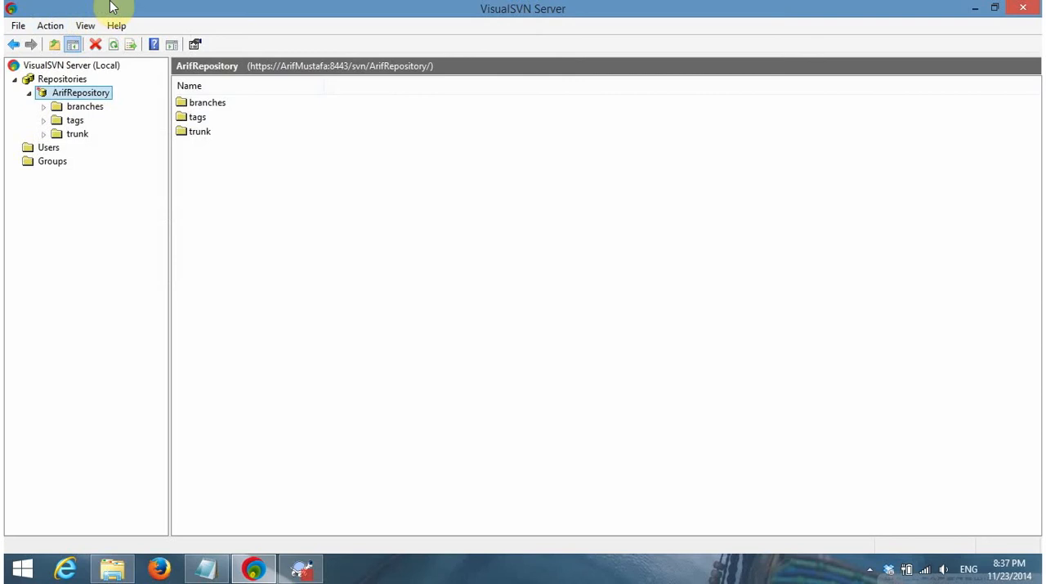
right_click(80, 97)
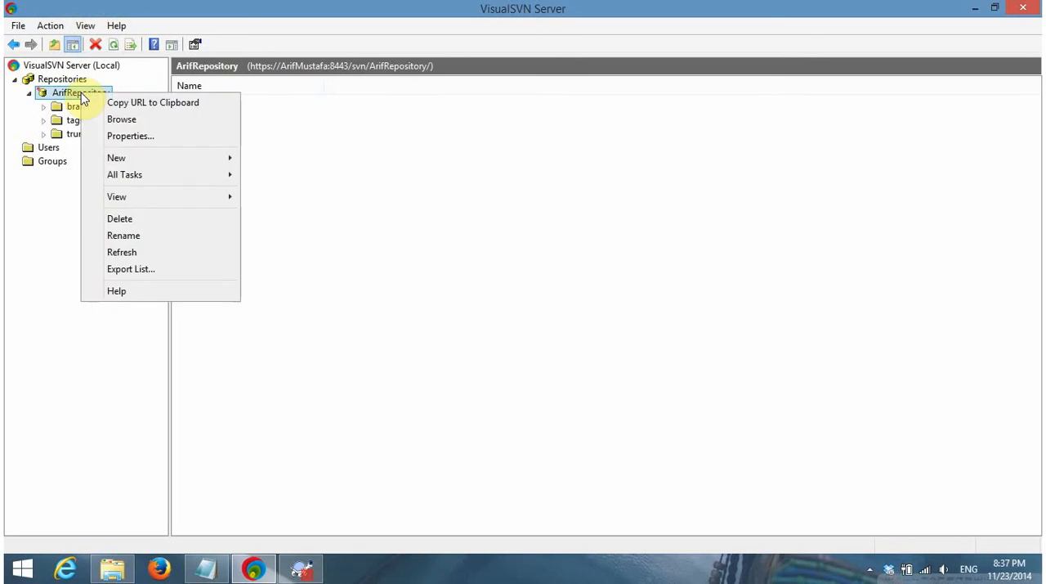
left_click(129, 106)
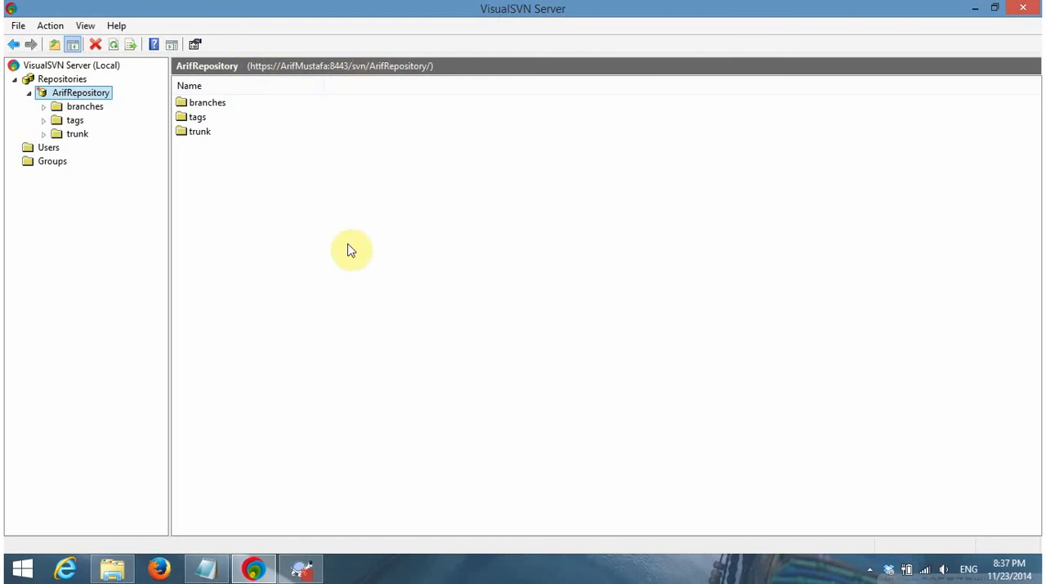
Return to the Checkout dialog and paste the copied address as the URL of repository
left_click(300, 568)
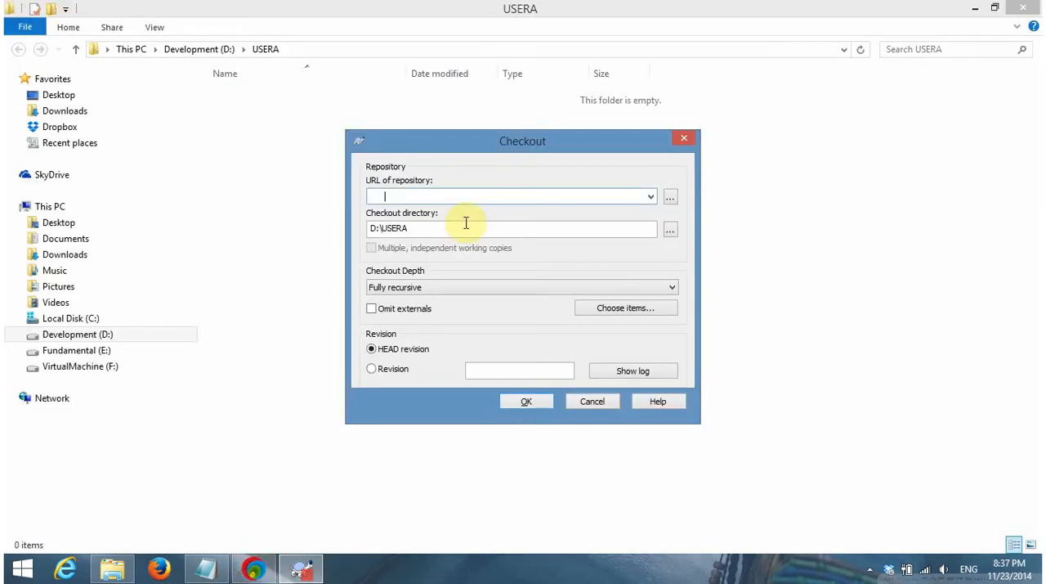
left_click(419, 197)
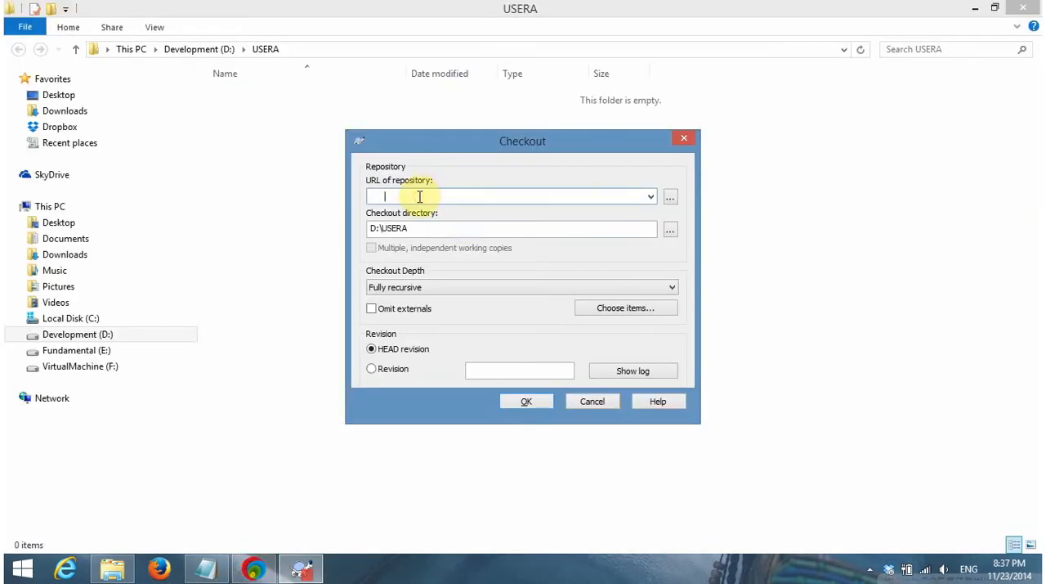
key("ctrl+v")
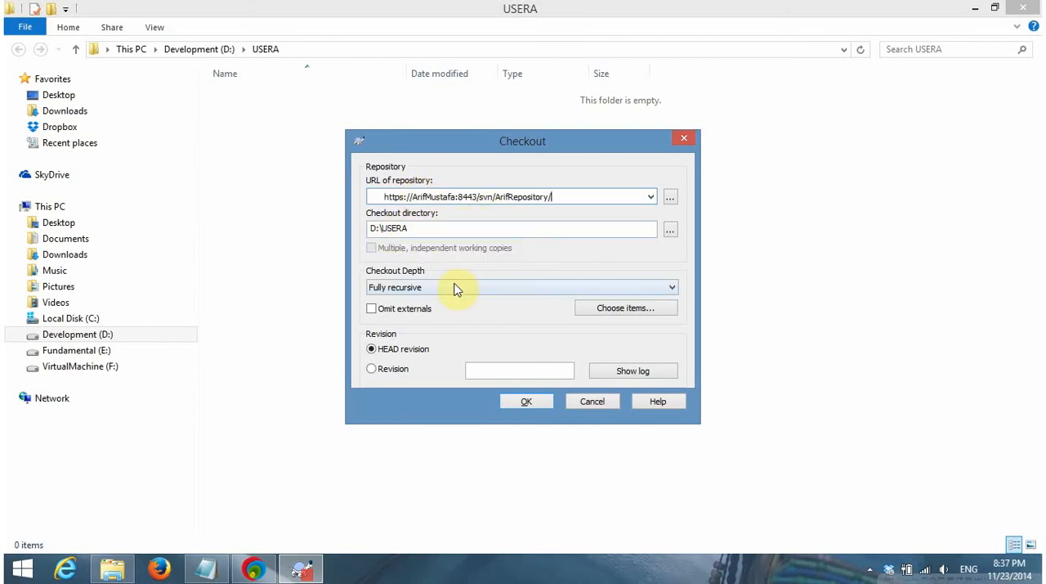
Request the repository's item selection for the checkout and authenticate as user1 with the account password
left_click(609, 309)
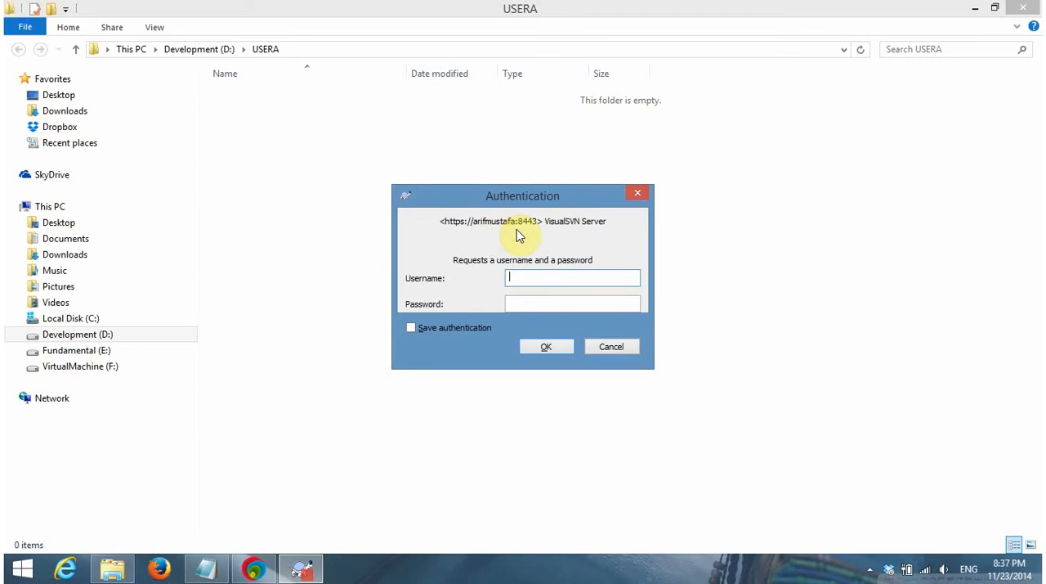
type("user1")
key("Tab")
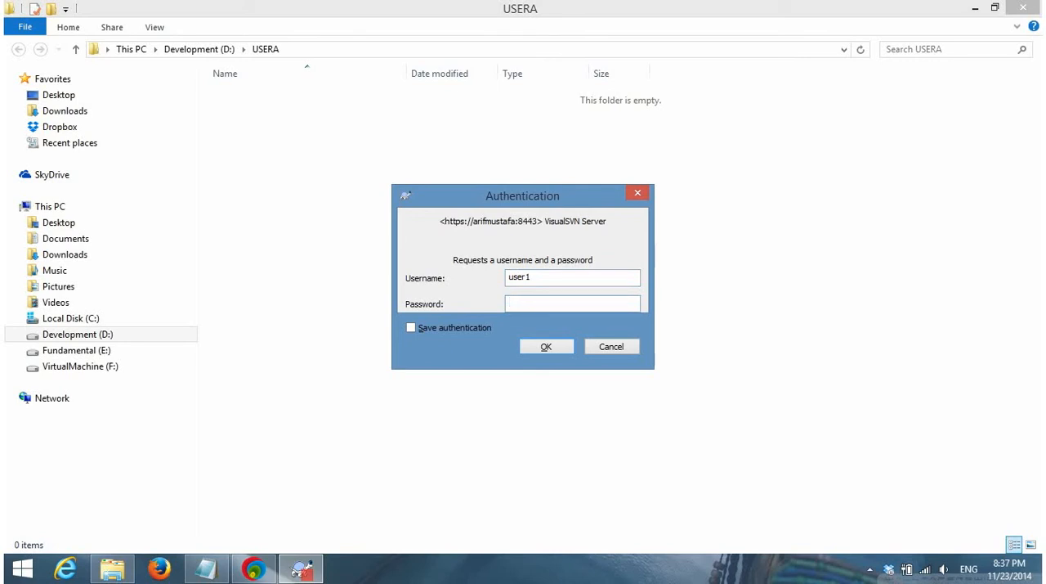
type("123456789")
left_click(544, 350)
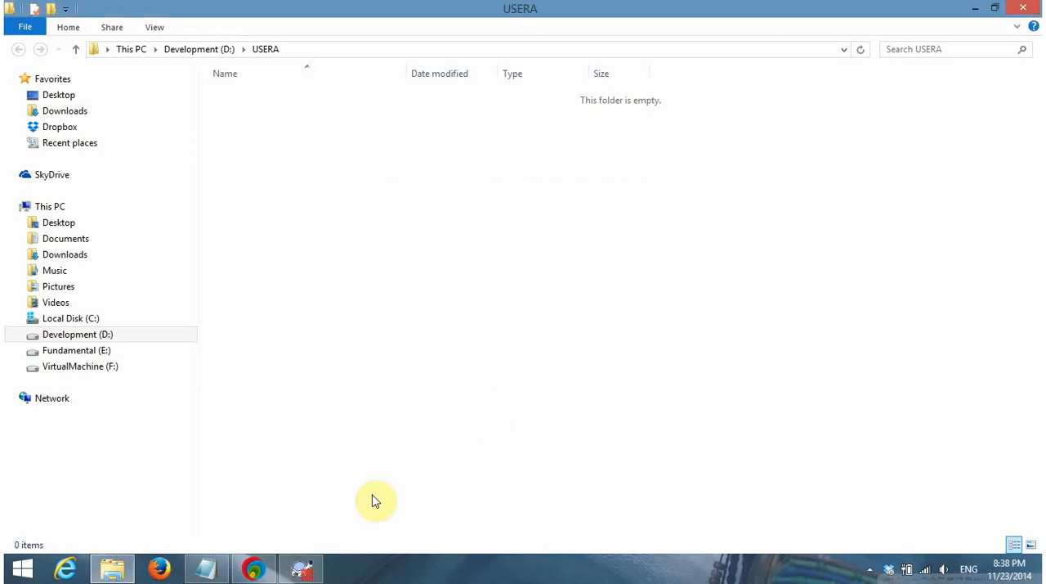
Accept the repository browser's item selection, and check out the repository into D:\USERA with Fully recursive depth
left_click(309, 570)
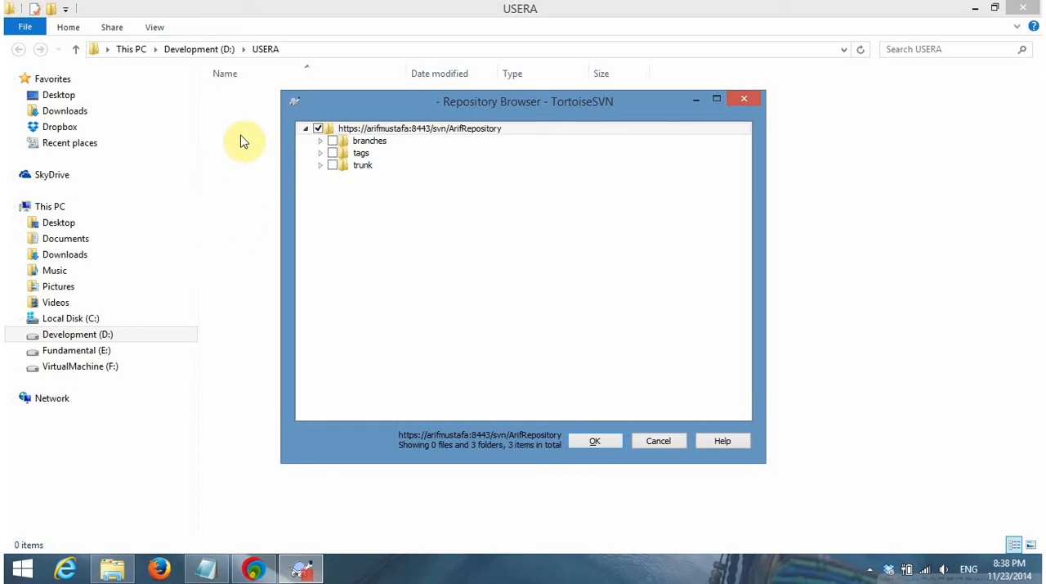
left_click(593, 441)
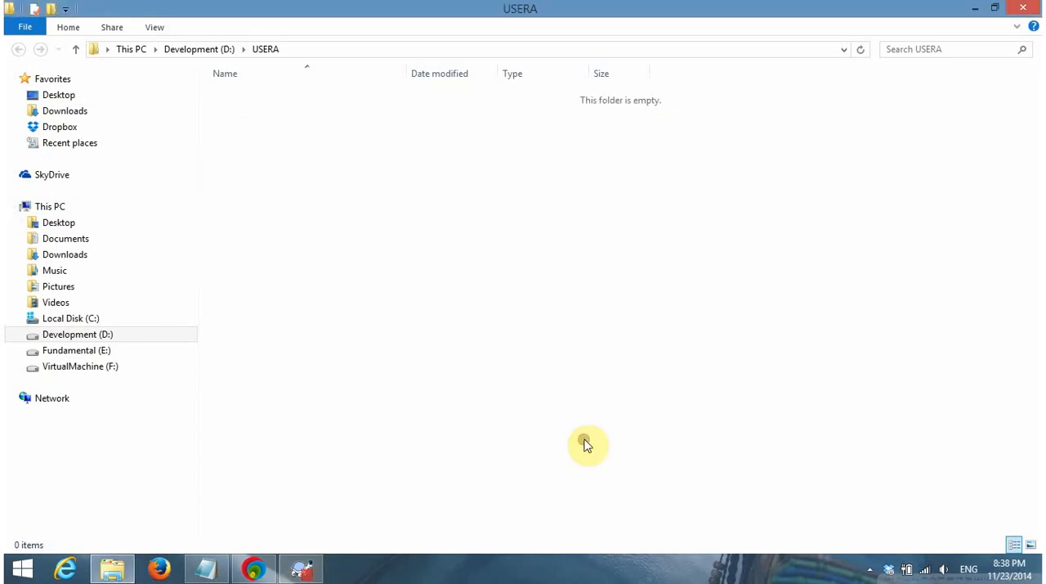
left_click(315, 569)
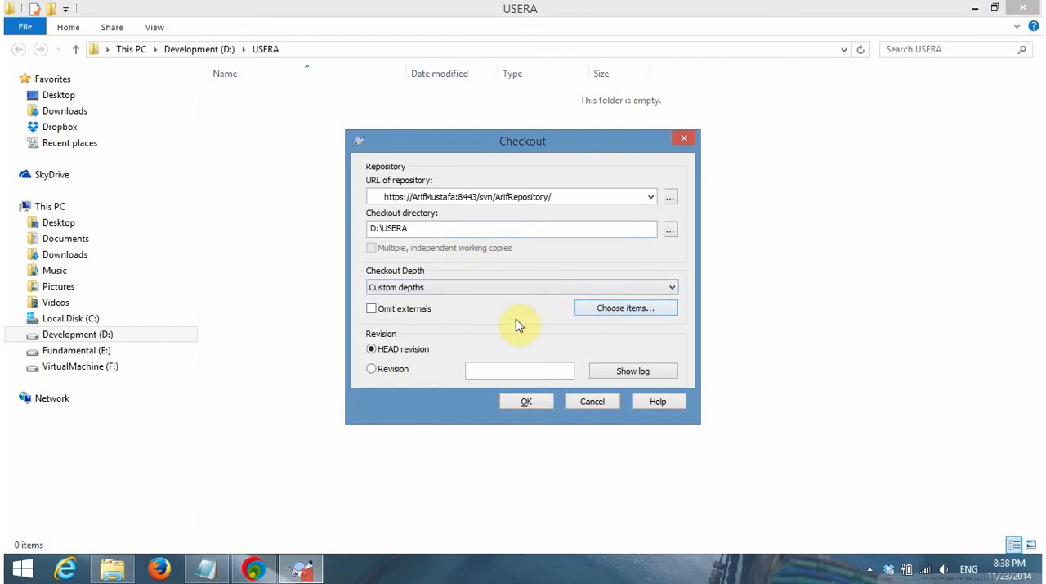
left_click(482, 286)
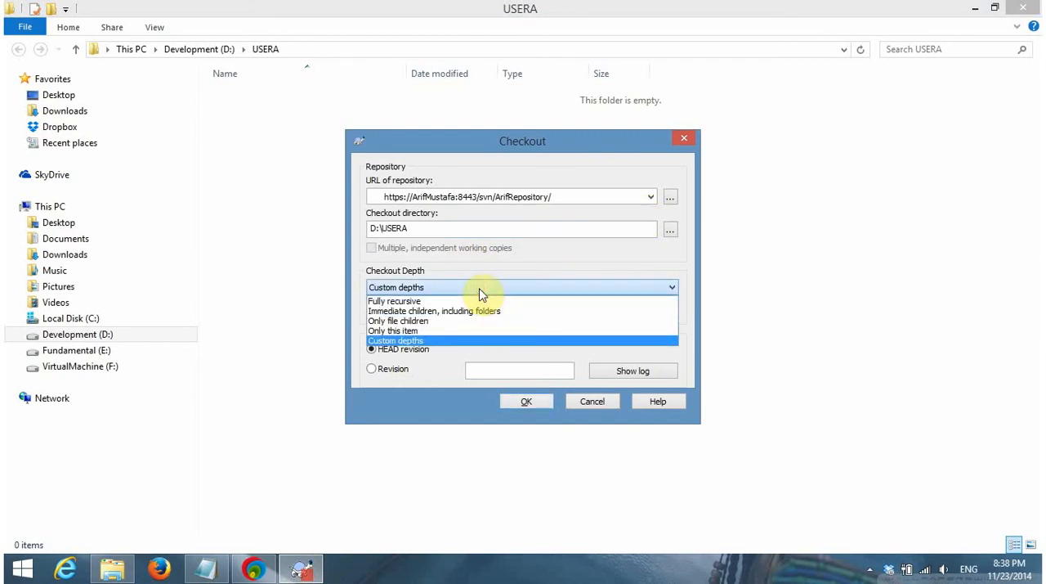
left_click(471, 301)
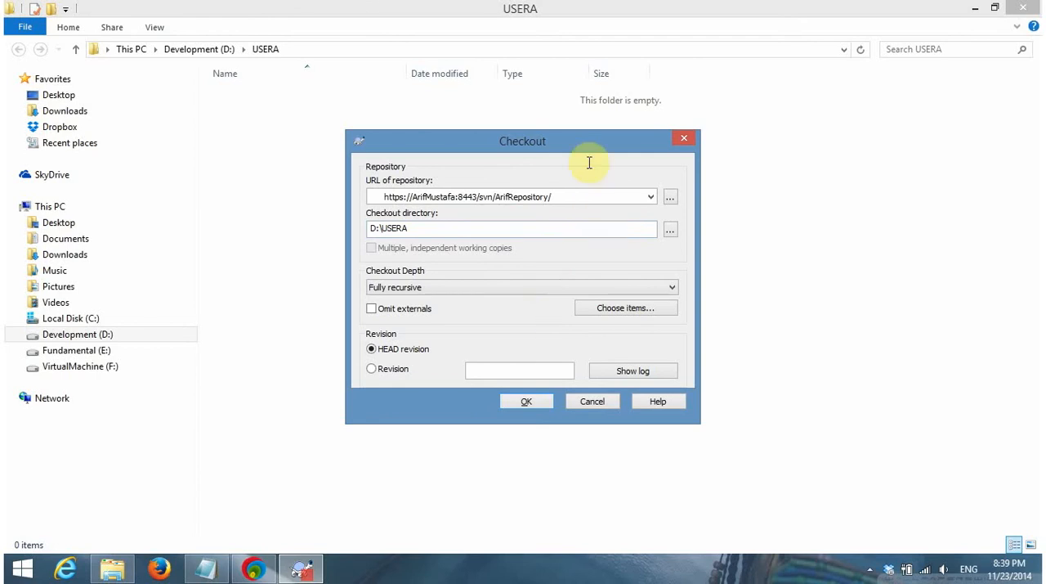
left_click(530, 402)
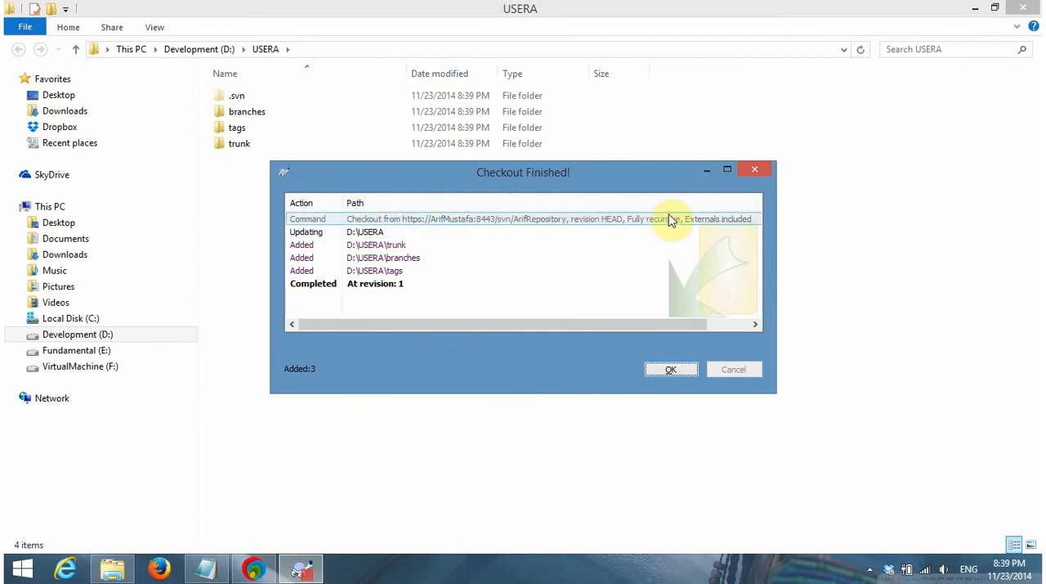
Examine the checkout report entries for USERA's trunk, branches and tags folders, and dismiss the report
left_click(420, 233)
left_click(415, 246)
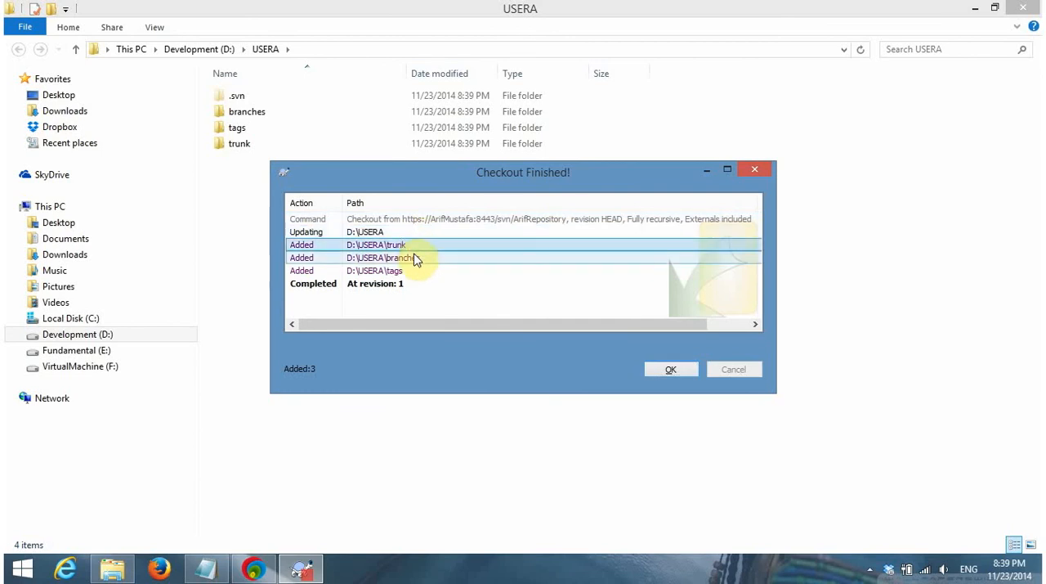
left_click(415, 257)
left_click(416, 272)
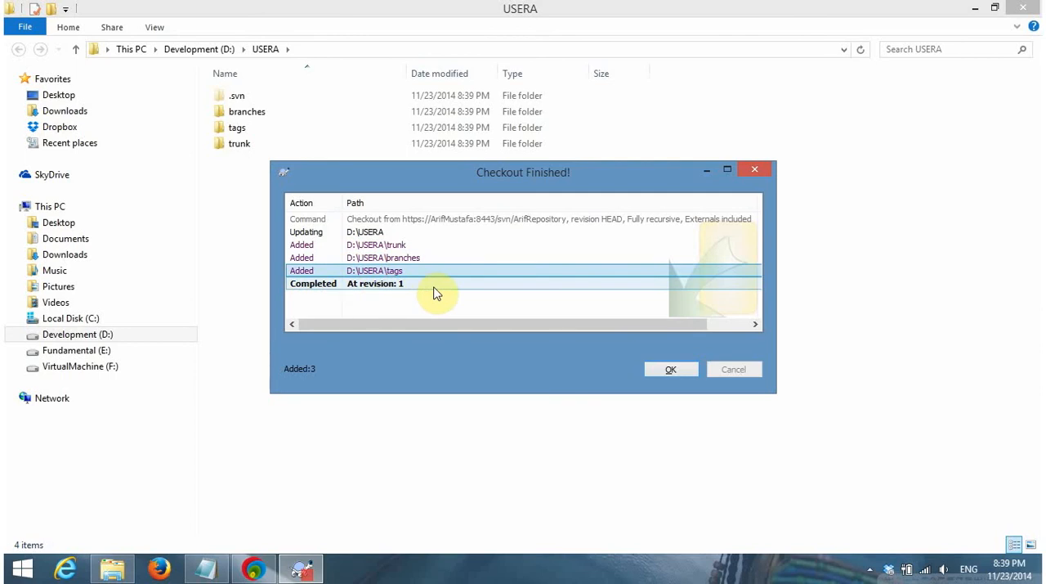
left_click(670, 325)
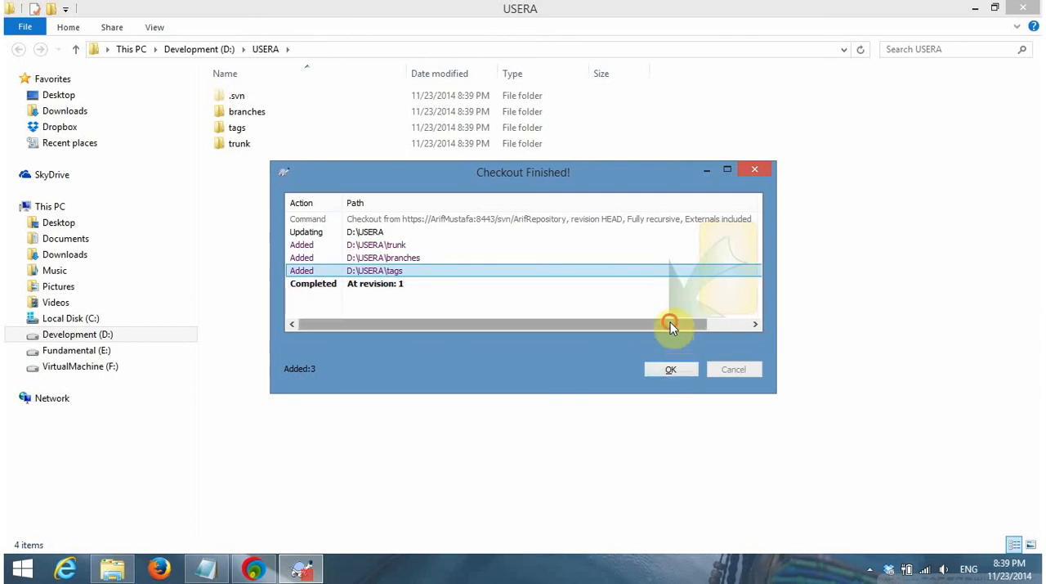
left_click_drag(670, 326, 578, 322)
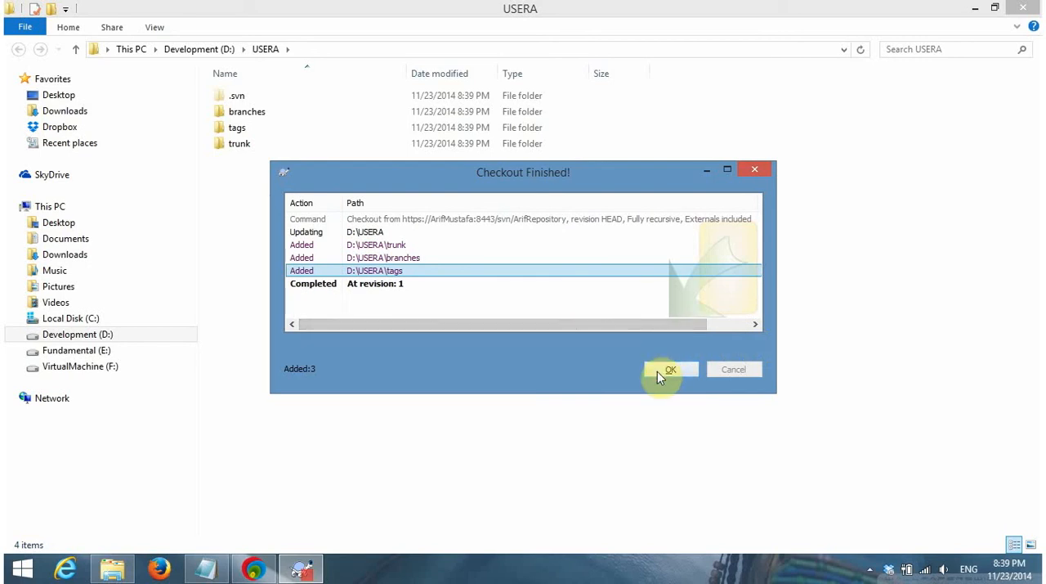
left_click(660, 373)
Refresh the USERA folder and examine its .svn contents along with the branches, tags and trunk folders
right_click(333, 200)
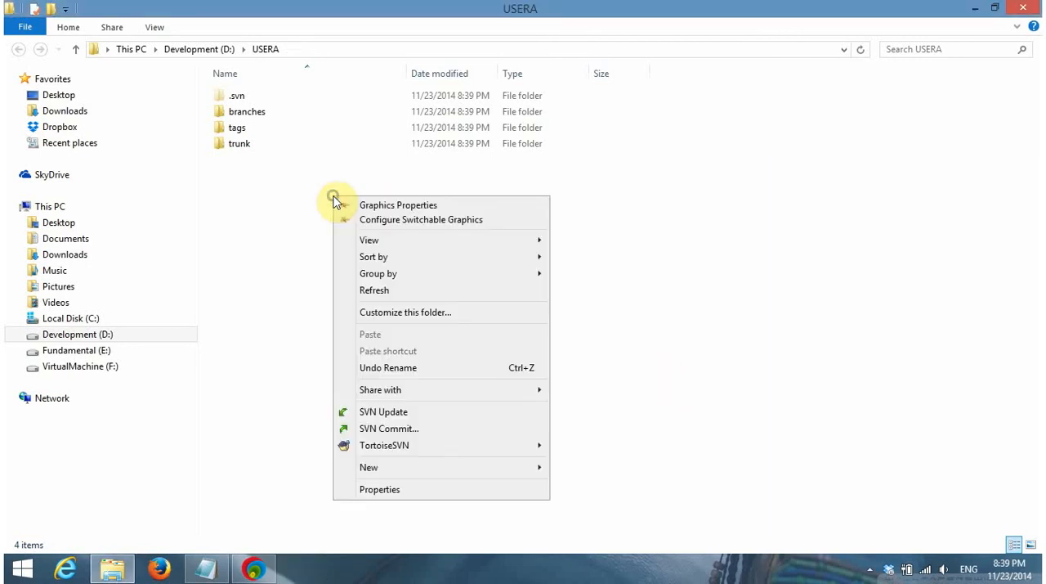
left_click(385, 293)
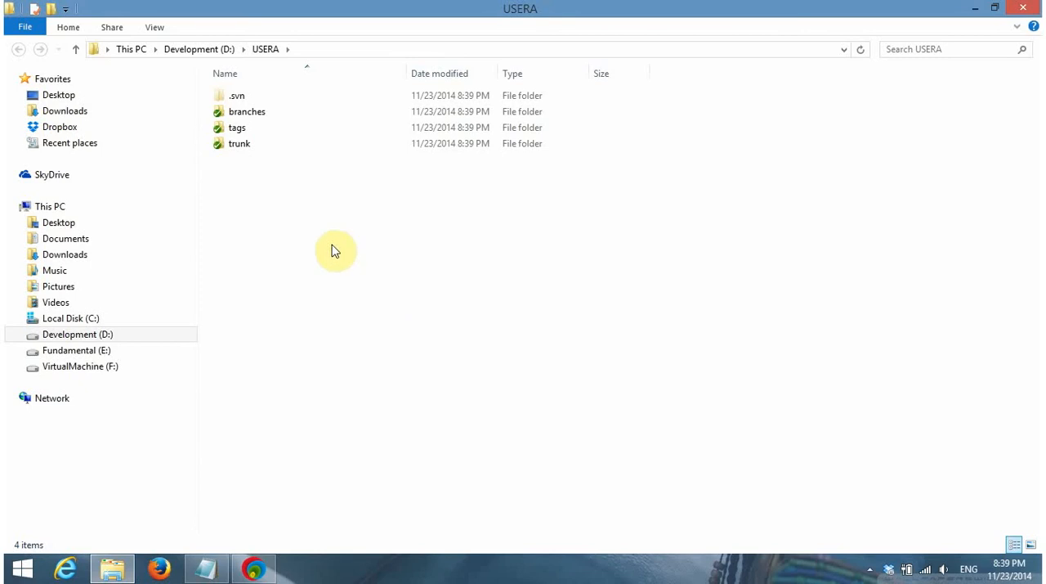
double_click(252, 98)
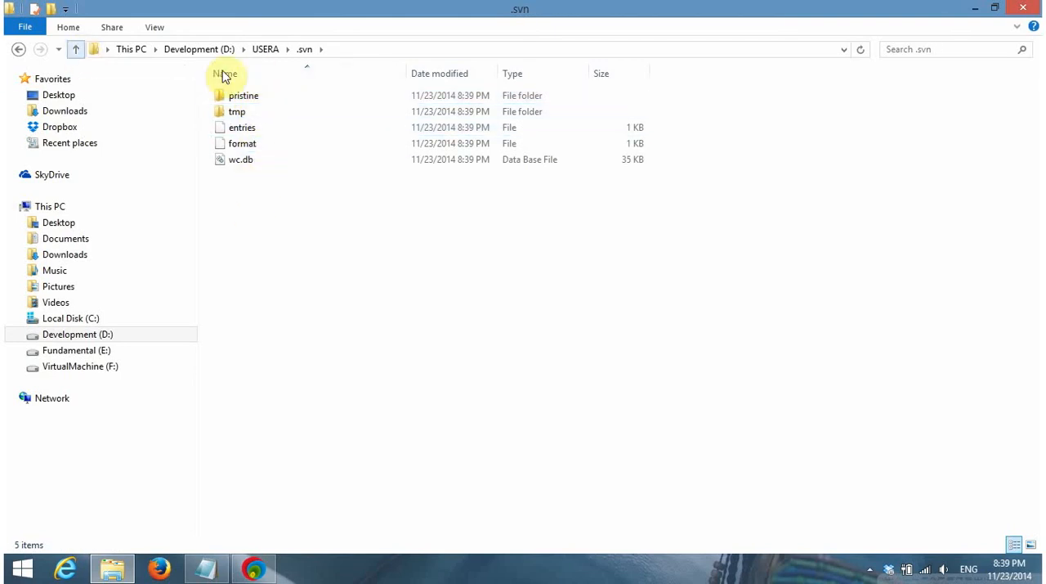
double_click(226, 111)
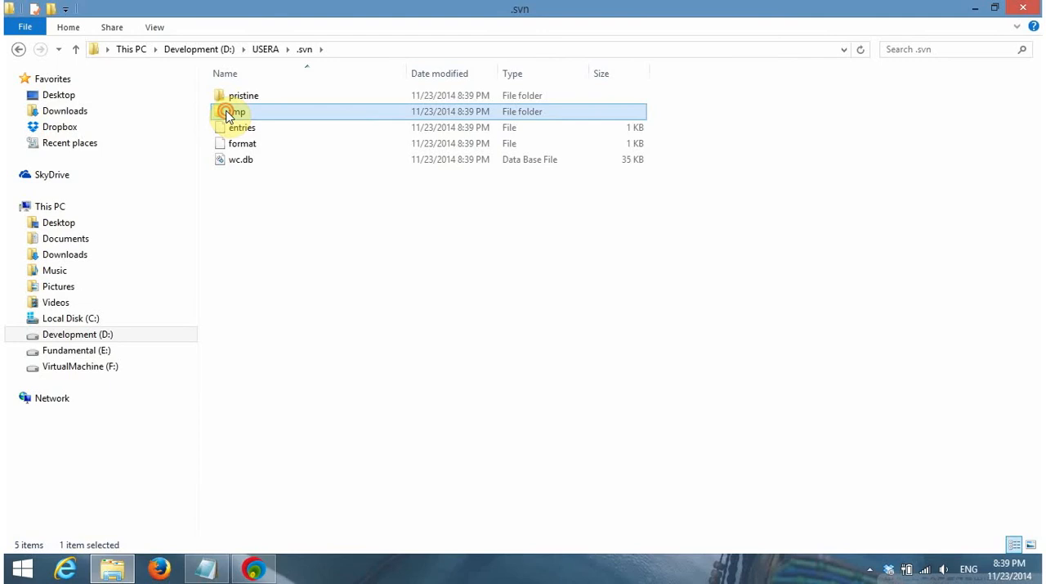
double_click(75, 49)
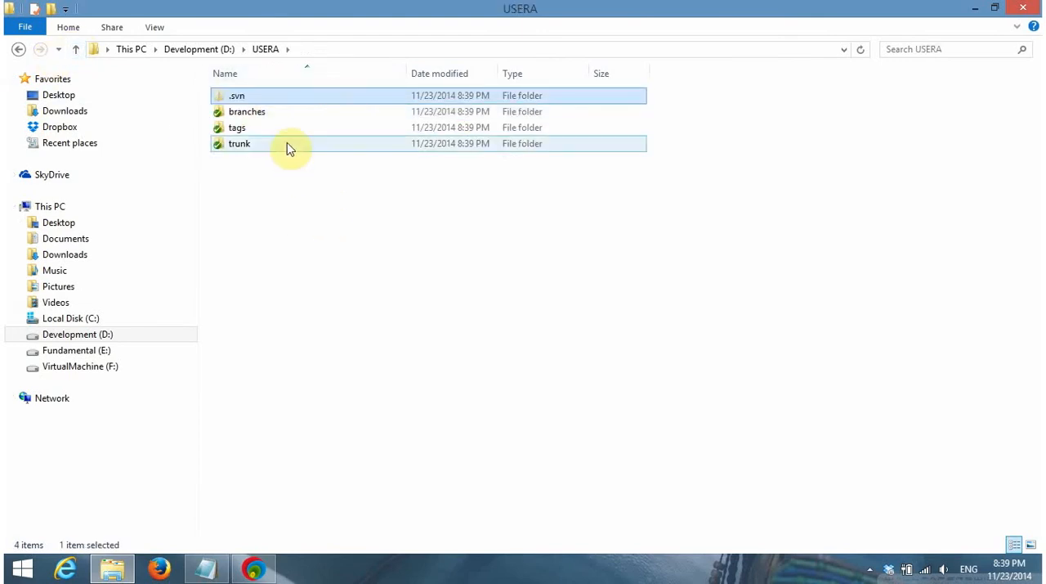
left_click(260, 118)
left_click(246, 131)
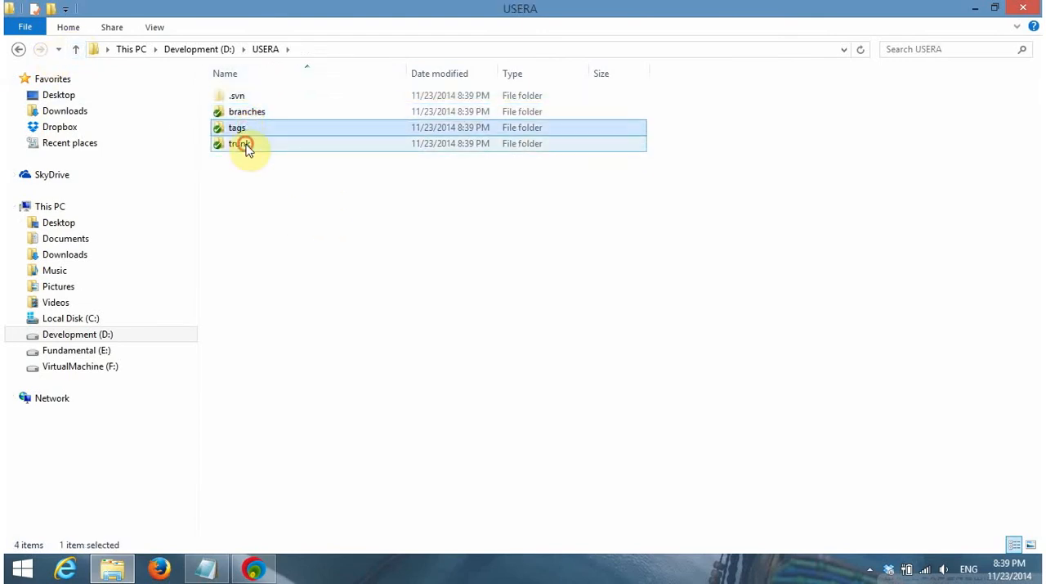
left_click(243, 145)
Review the SVN commands offered for the USERA folder on the Development (D:) drive, and close the window
left_click(84, 49)
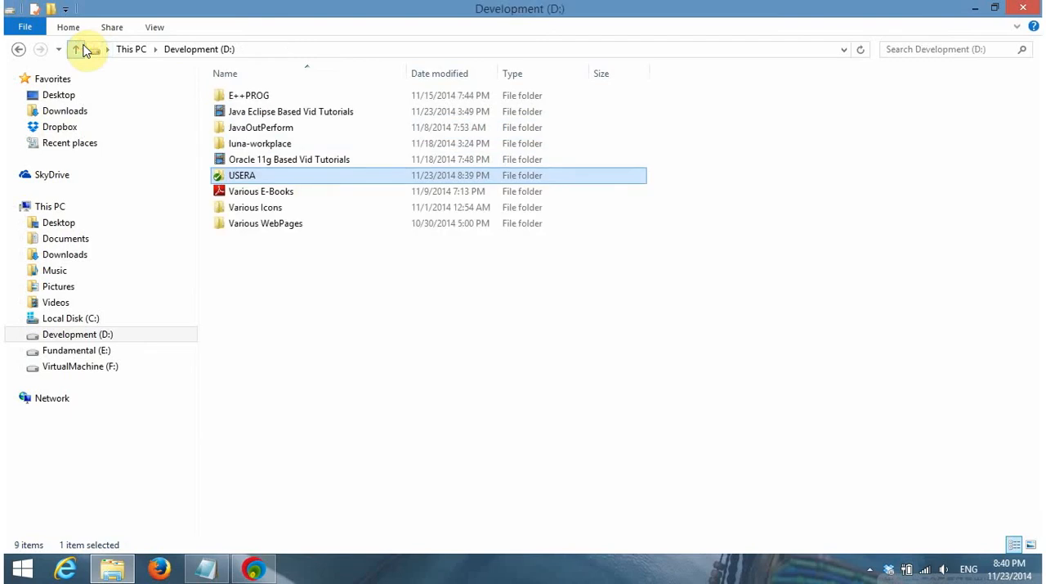
right_click(350, 261)
left_click(387, 354)
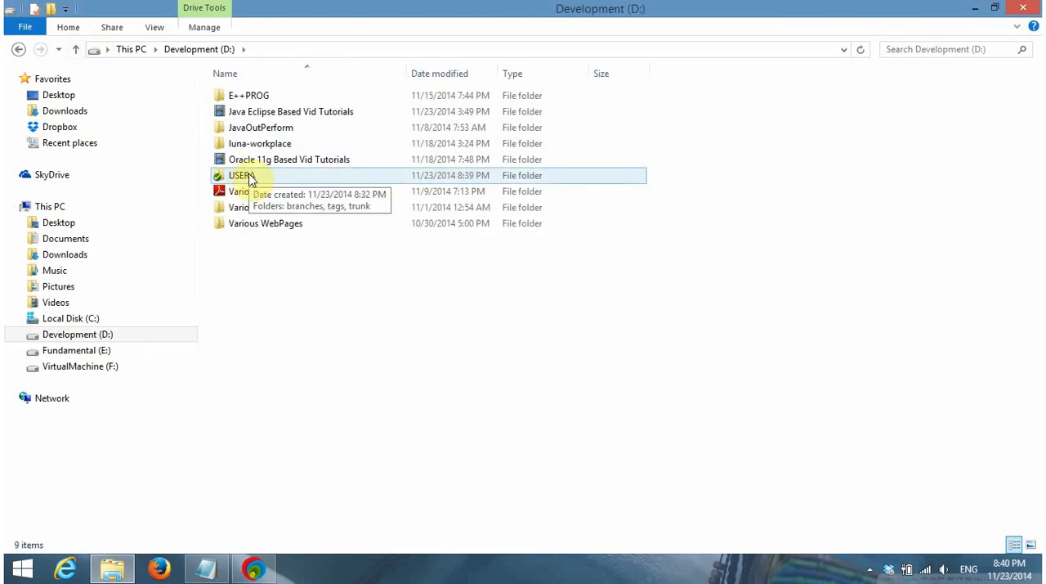
right_click(251, 177)
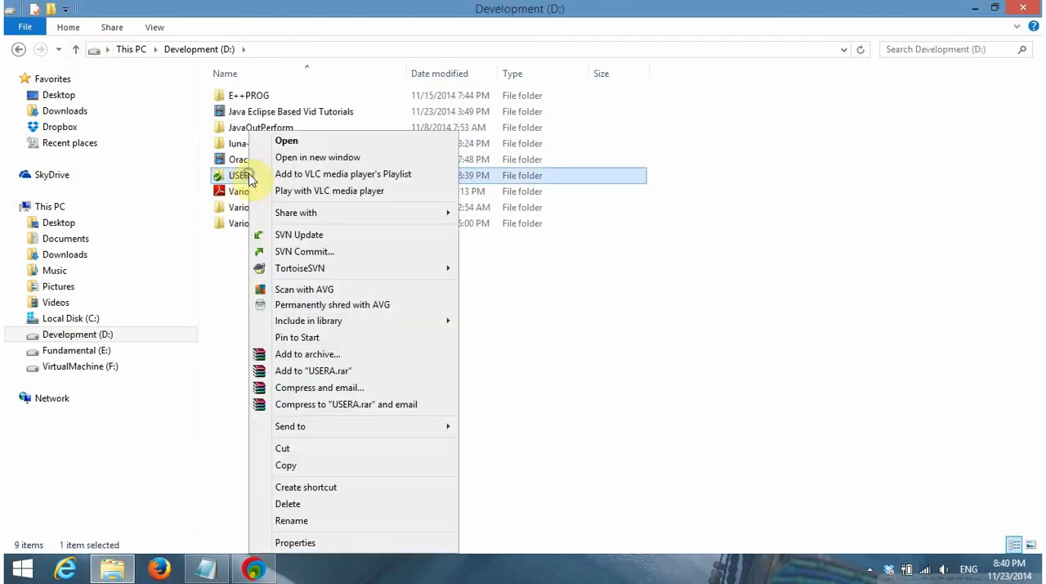
left_click(613, 295)
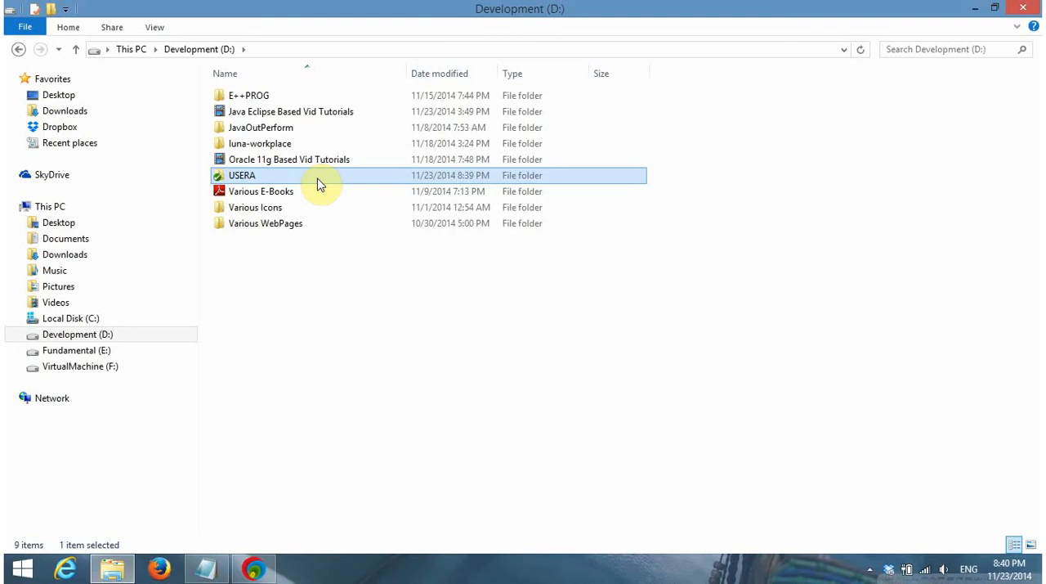
left_click(315, 315)
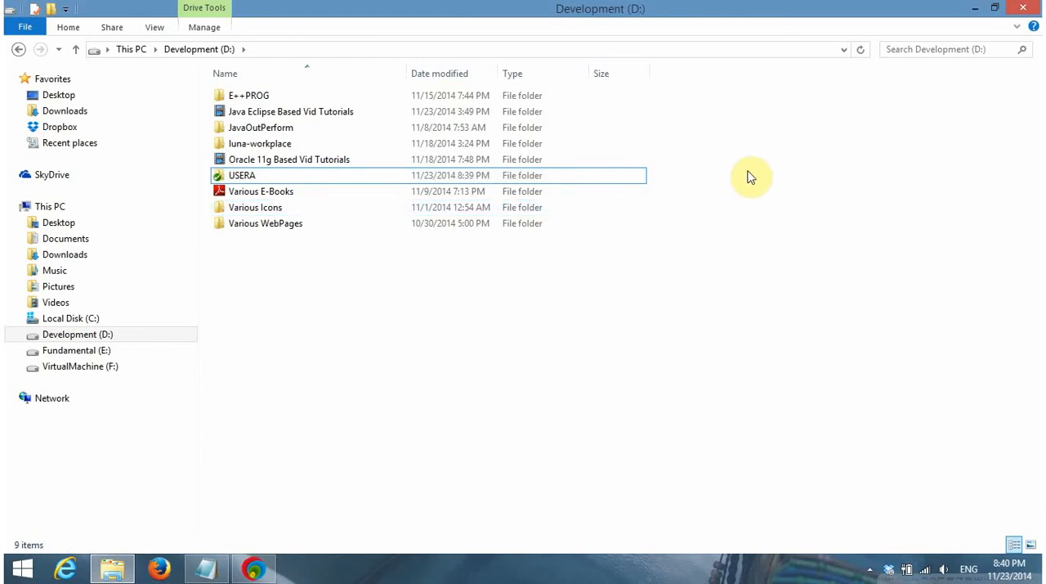
left_click(1022, 10)
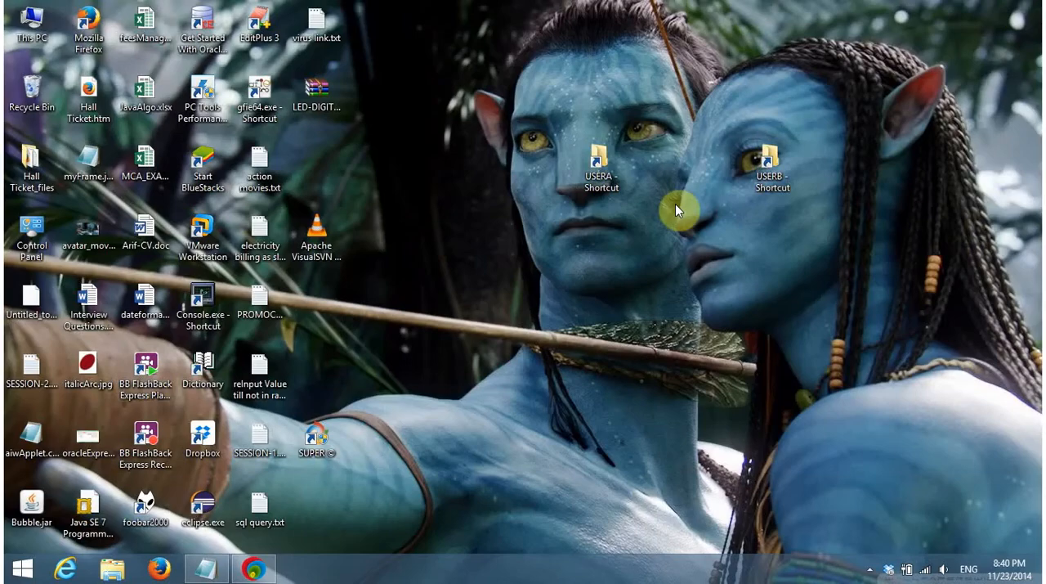
Open the USERB folder from its desktop shortcut and start an SVN Checkout into it
double_click(785, 157)
right_click(436, 165)
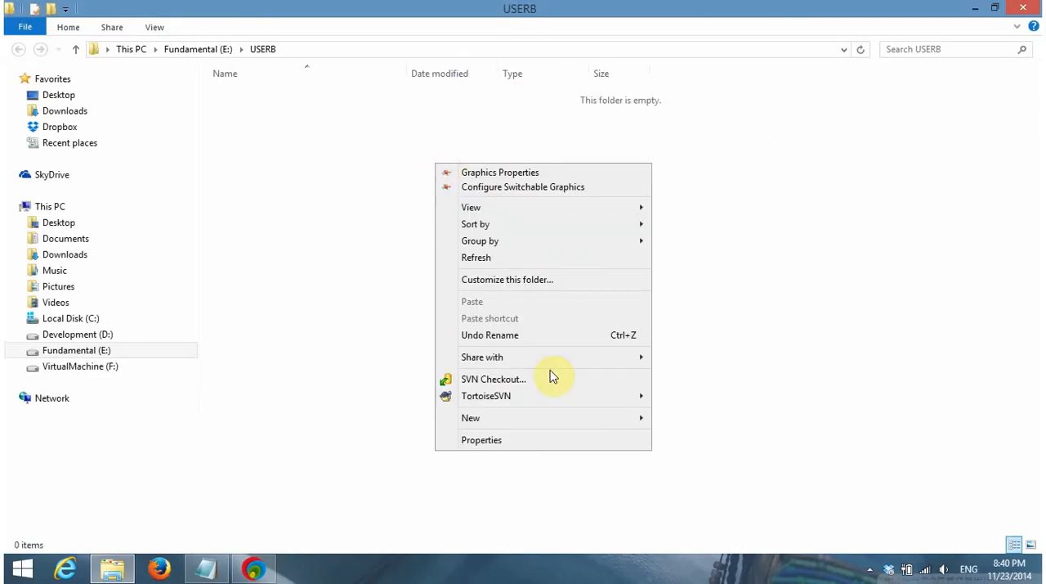
left_click(515, 379)
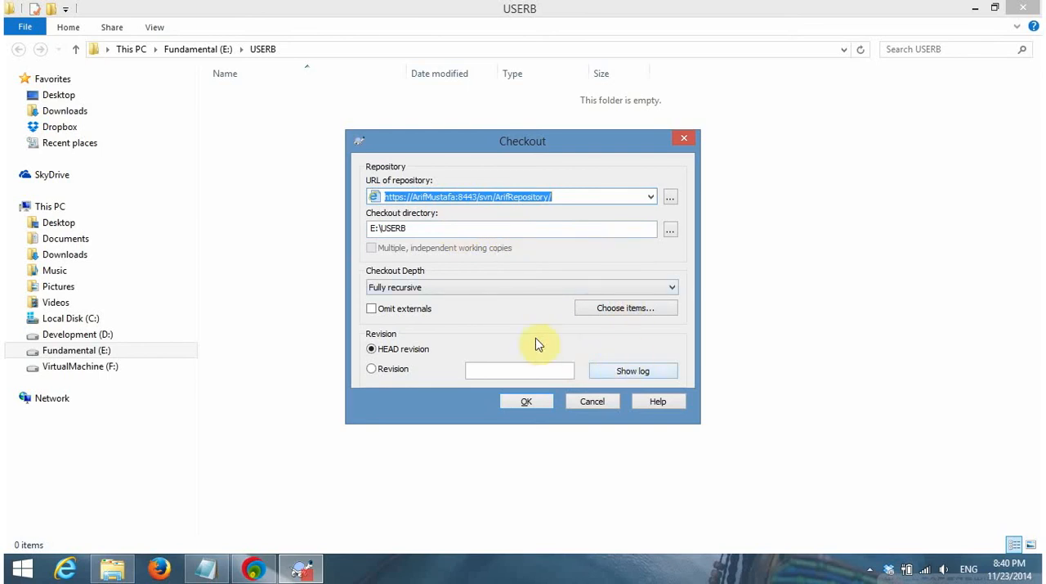
Request the repository's item selection for the USERB checkout and authenticate as user2 with the account password
left_click(597, 310)
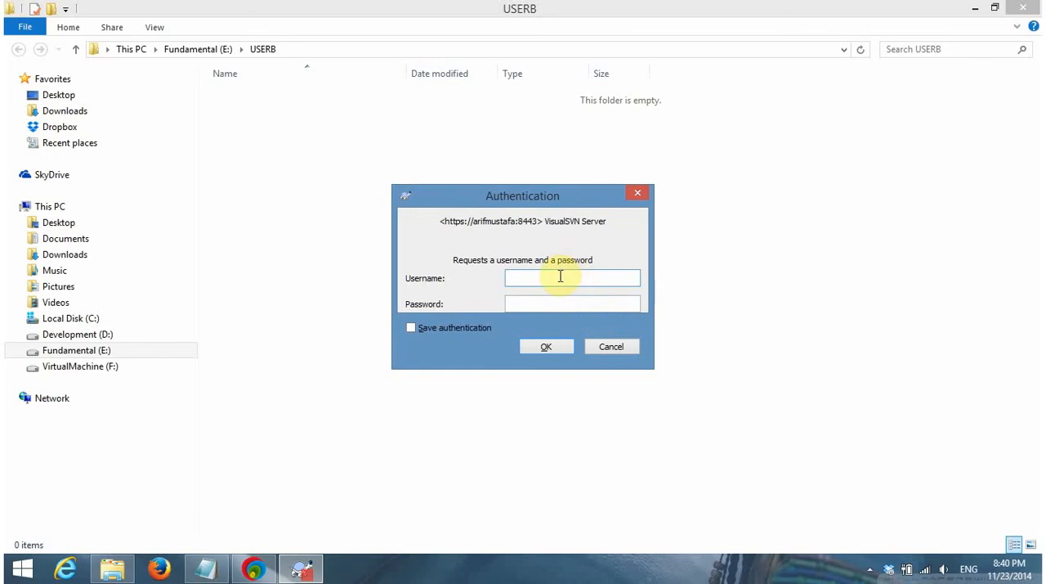
type("user")
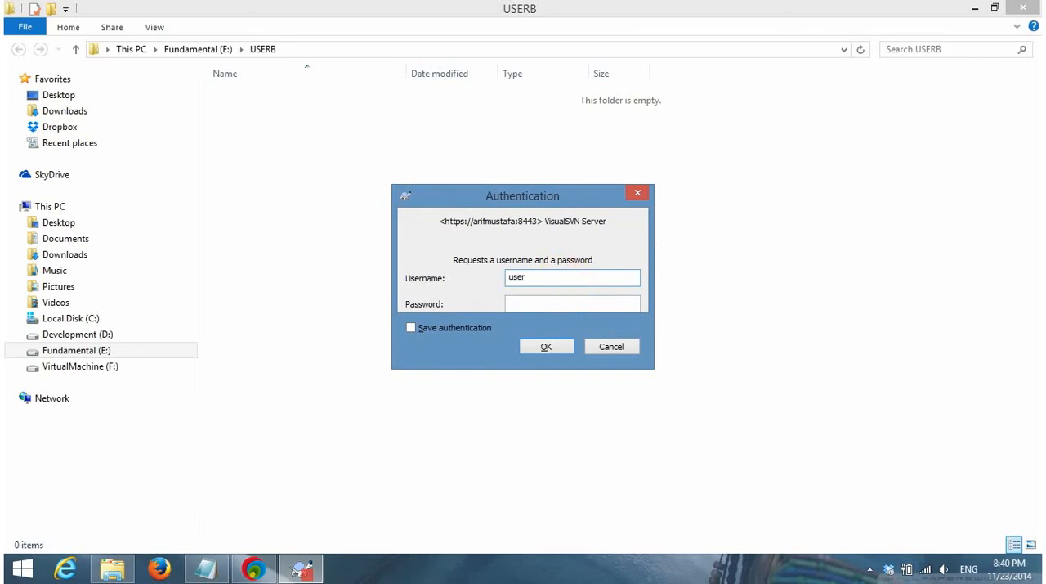
type("2")
key("Tab")
type("****")
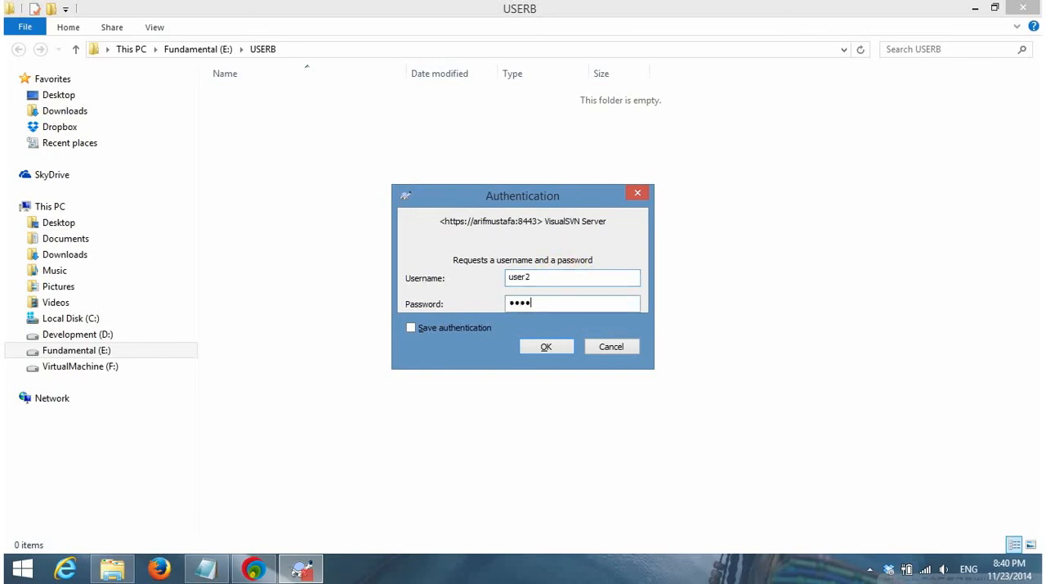
type("*****")
left_click(537, 348)
left_click(532, 347)
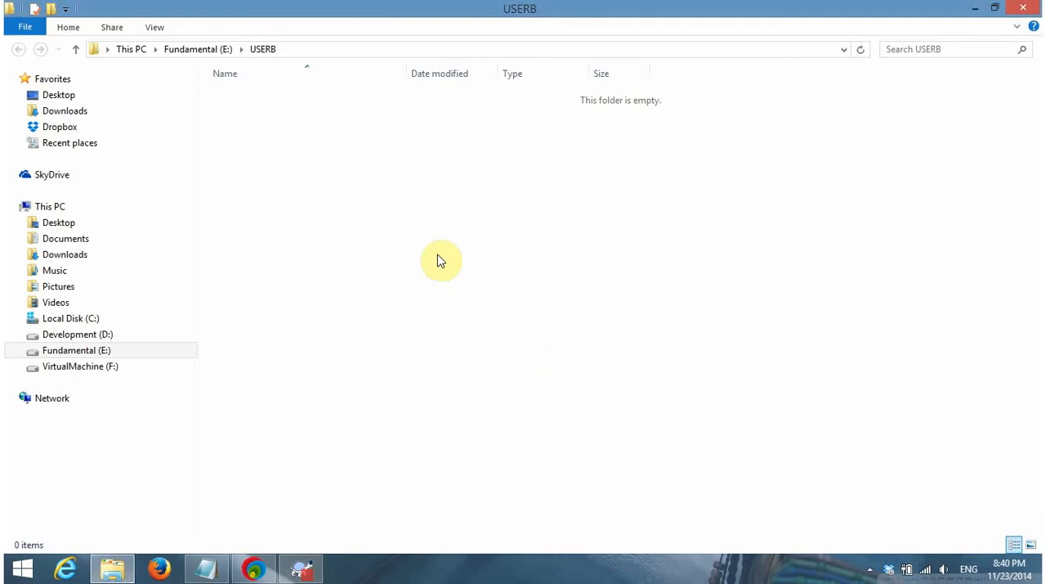
Accept the repository browser's item selection, check out into E:\USERB with Fully recursive depth, and dismiss the report
left_click(309, 569)
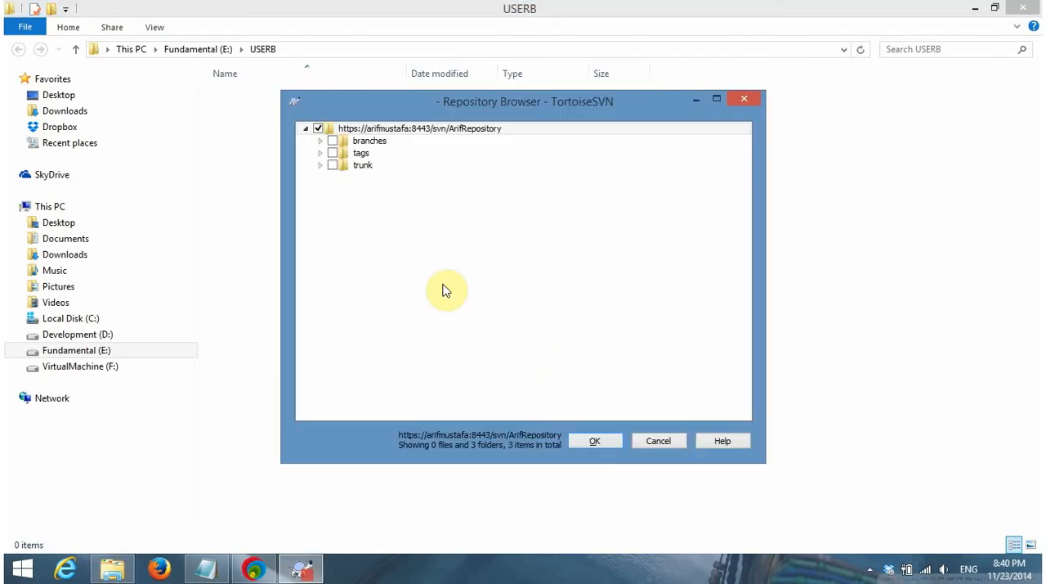
left_click(599, 442)
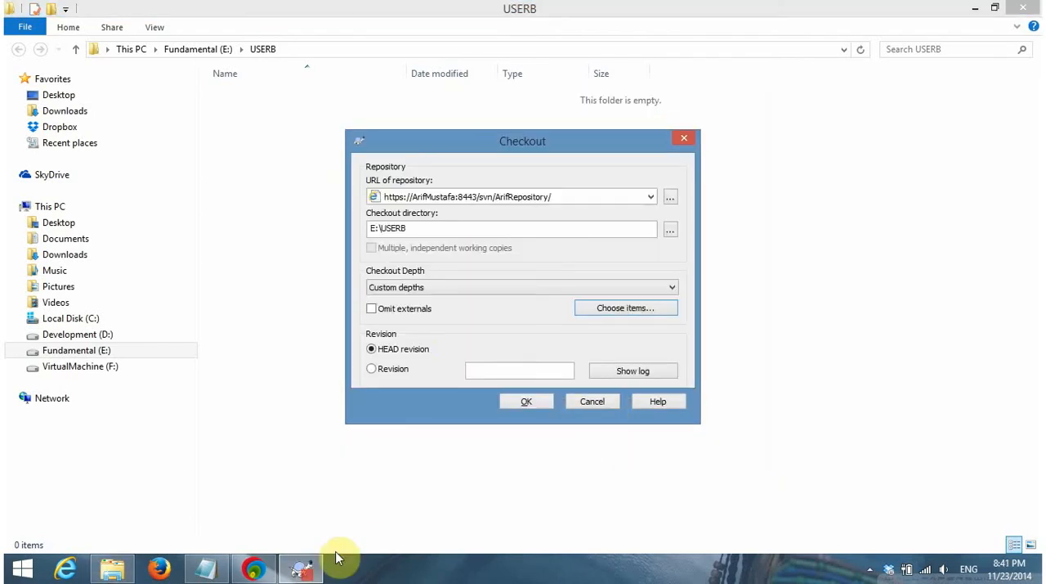
left_click(518, 286)
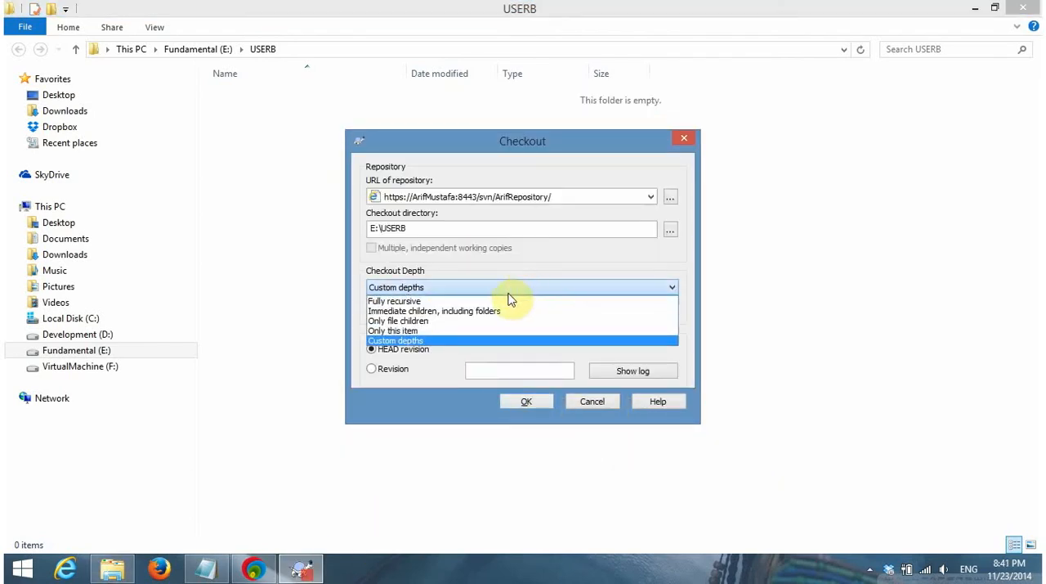
left_click(501, 303)
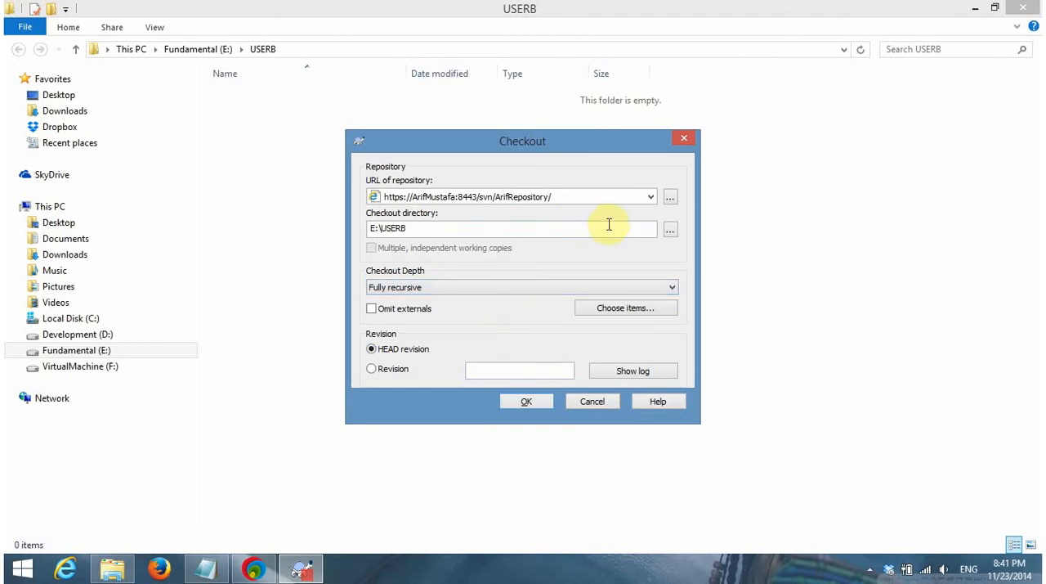
left_click(528, 401)
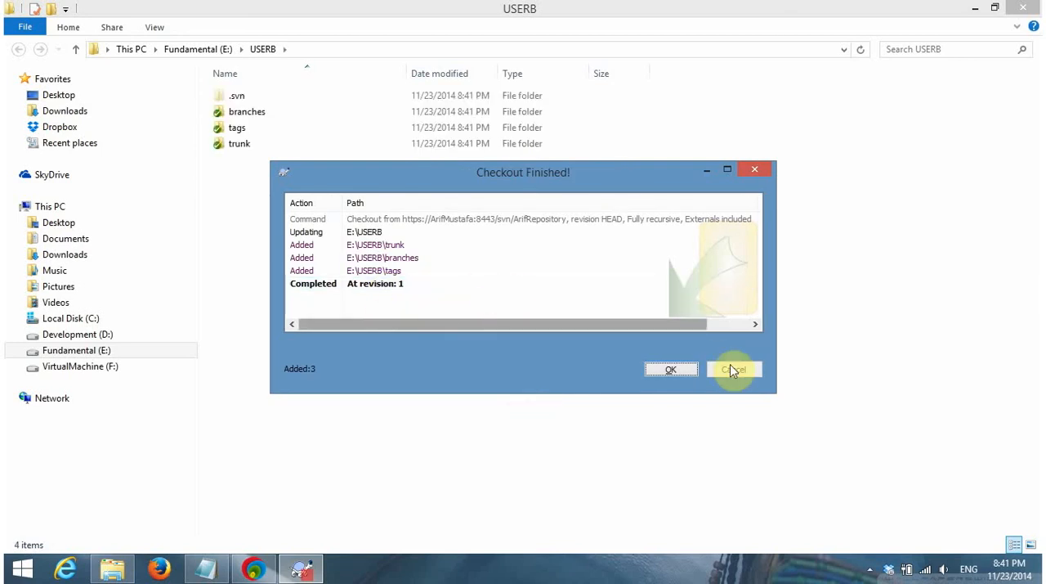
left_click(679, 374)
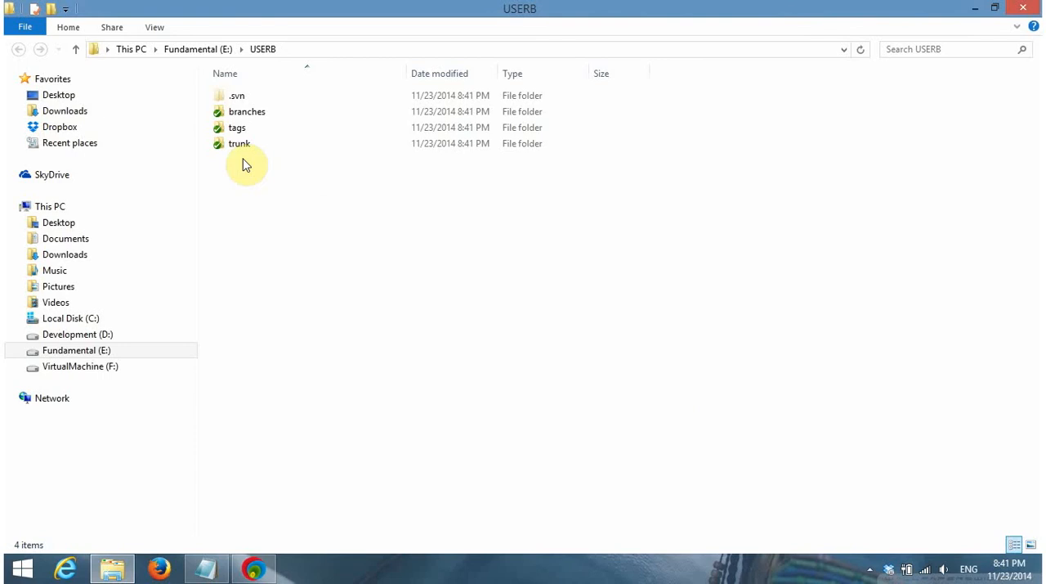
Switch to the SESSION-2.txt notes in Notepad and place the cursor after "CREATE SANDBOX,"
left_click(206, 568)
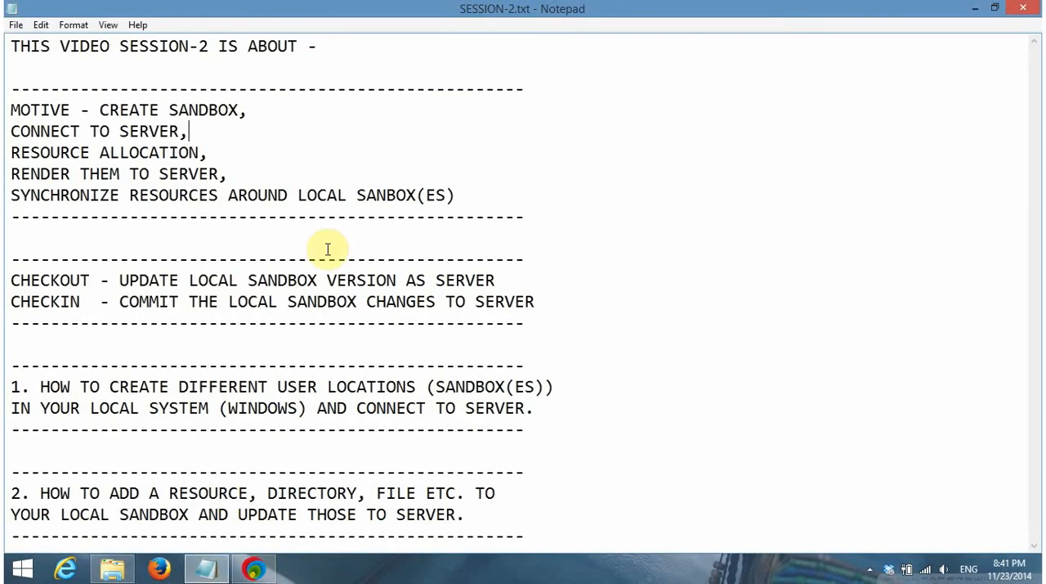
left_click_drag(257, 108, 70, 110)
left_click(274, 104)
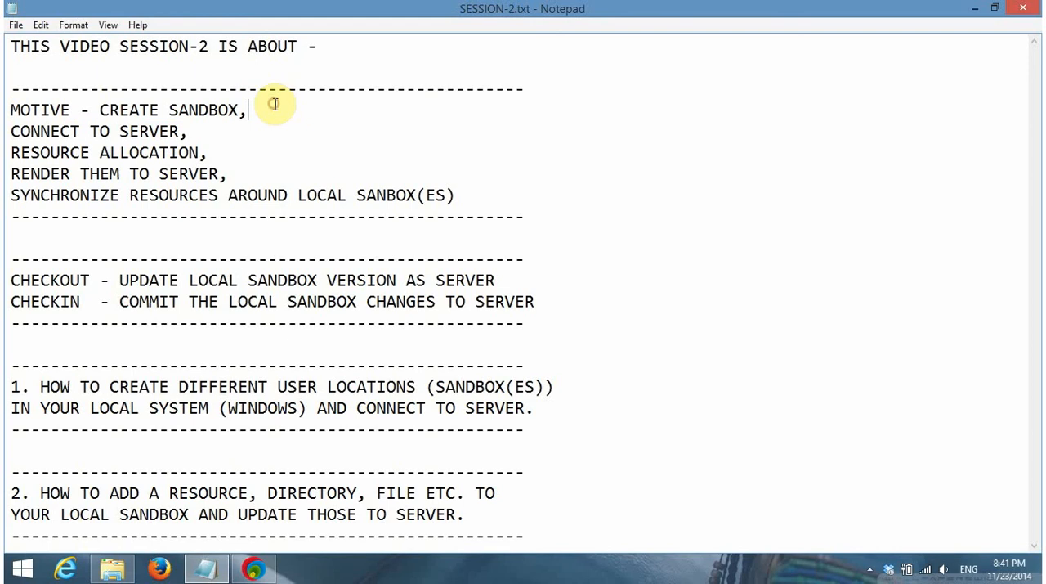
type("oaka")
key("BackSpace")
key("BackSpace")
key("BackSpace")
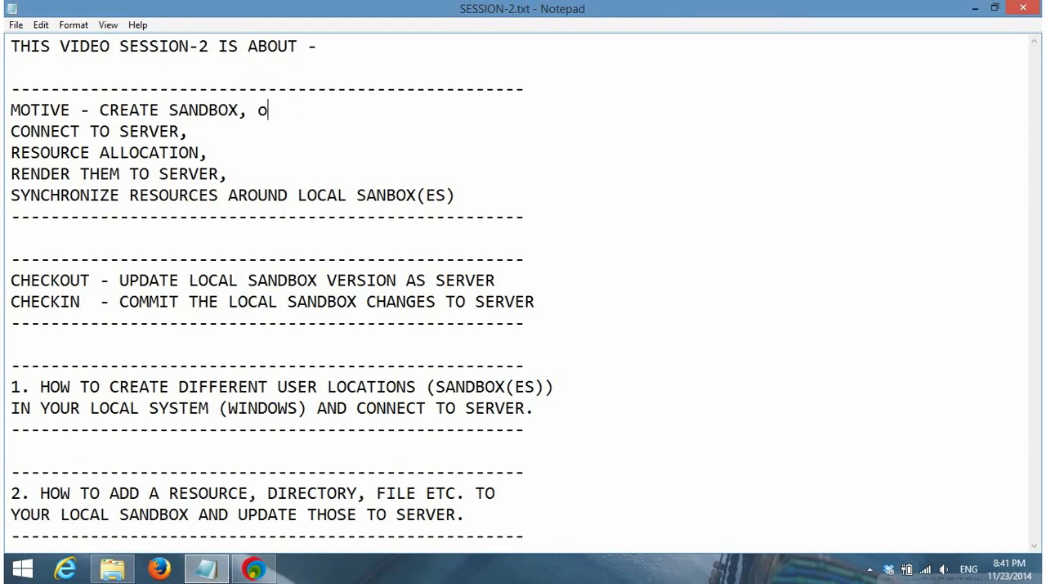
type("kay")
key("BackSpace")
key("BackSpace")
key("BackSpace")
key("BackSpace")
Mark the CREATE SANDBOX line as finished with "-----done..." set well apart from the text
type("done...")
key("BackSpace")
key("Left")
key("Left")
key("Left")
key("Left")
key("Left")
key("Left")
type("-----")
key("Left")
key("Left")
key("Left")
type(".")
Add "-----done..." to the CONNECT TO SERVER line, aligned under the mark above it
key("Down")
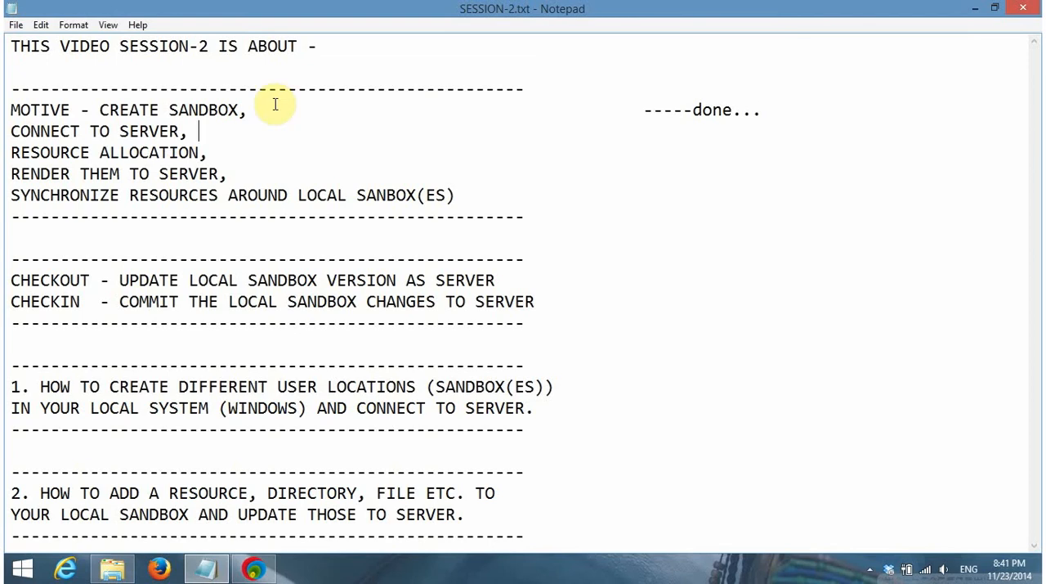
key("Tab")
key("Tab")
key("Tab")
key("Tab")
key("Tab")
key("Tab")
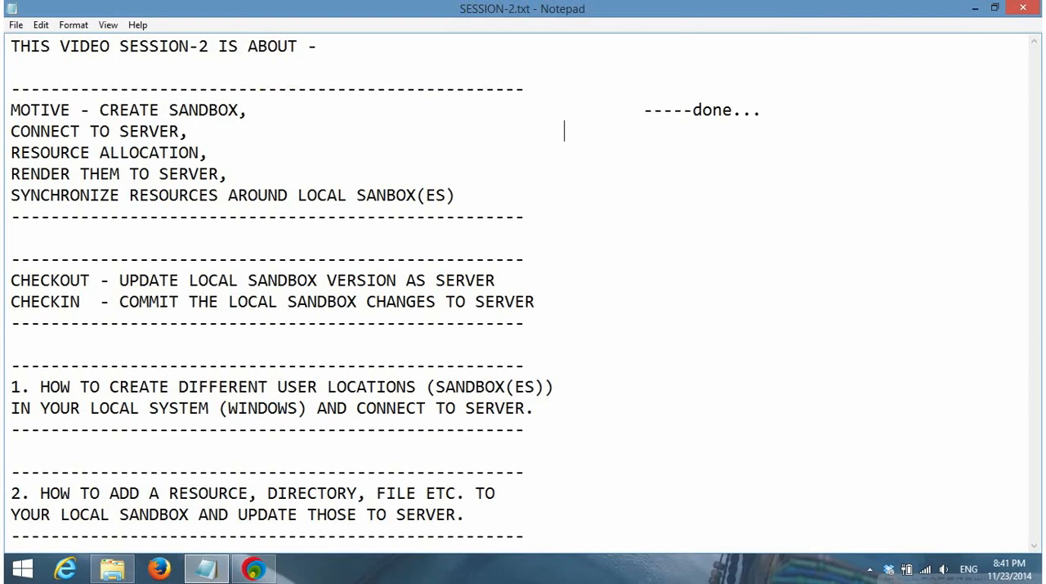
type("-----done...")
Pad the end of the RESOURCE ALLOCATION line so the cursor aligns with the done marks above
key("Tab")
key("Tab")
key("Tab")
key("Tab")
key("Tab")
key("Tab")
key("Tab")
key("BackSpace")
Minimize the notes and the USERB window, refresh the desktop, and launch EditPlus 3
left_click(974, 9)
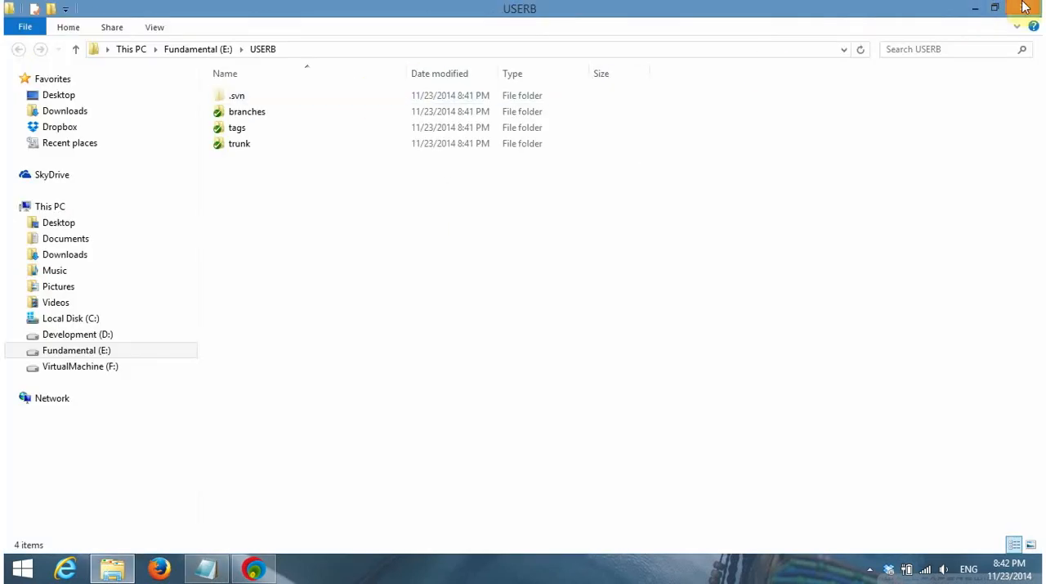
left_click(977, 9)
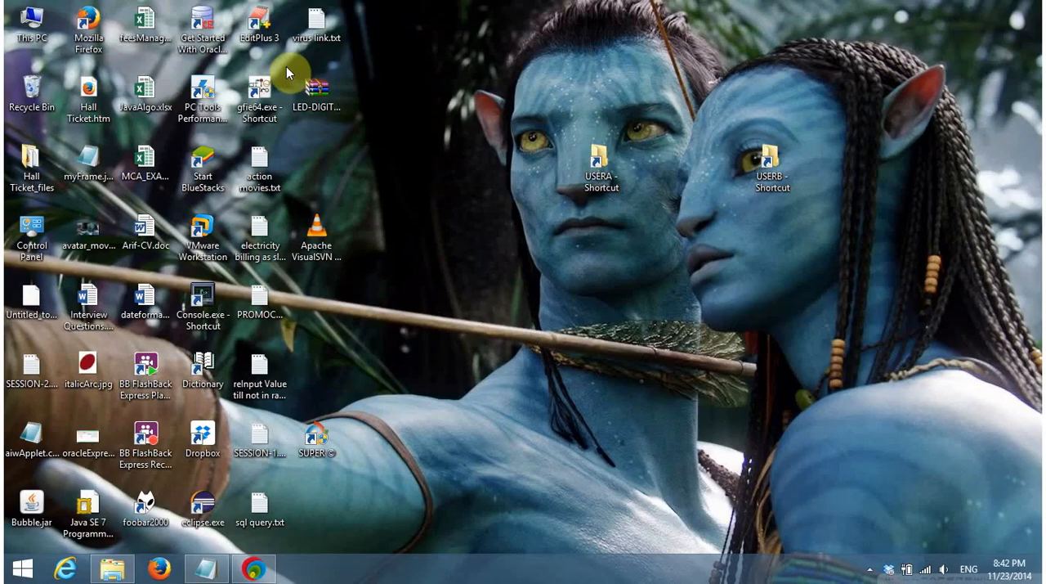
right_click(429, 79)
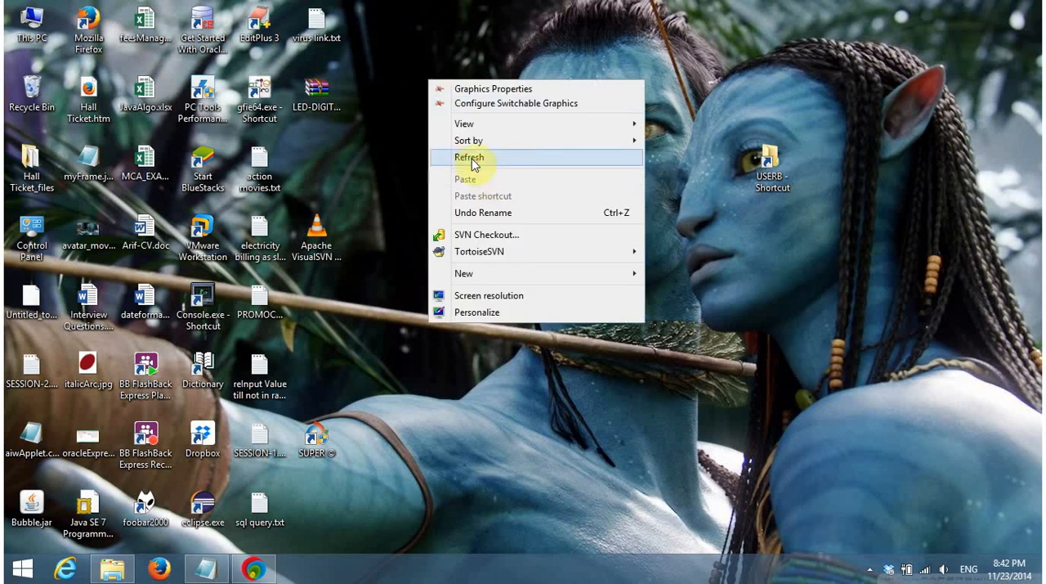
left_click(472, 164)
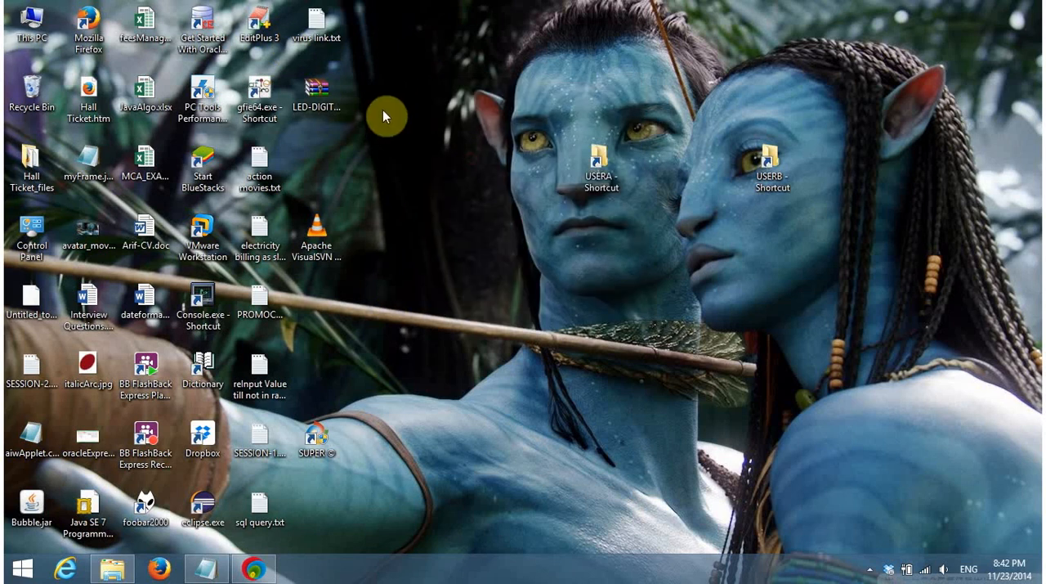
double_click(260, 23)
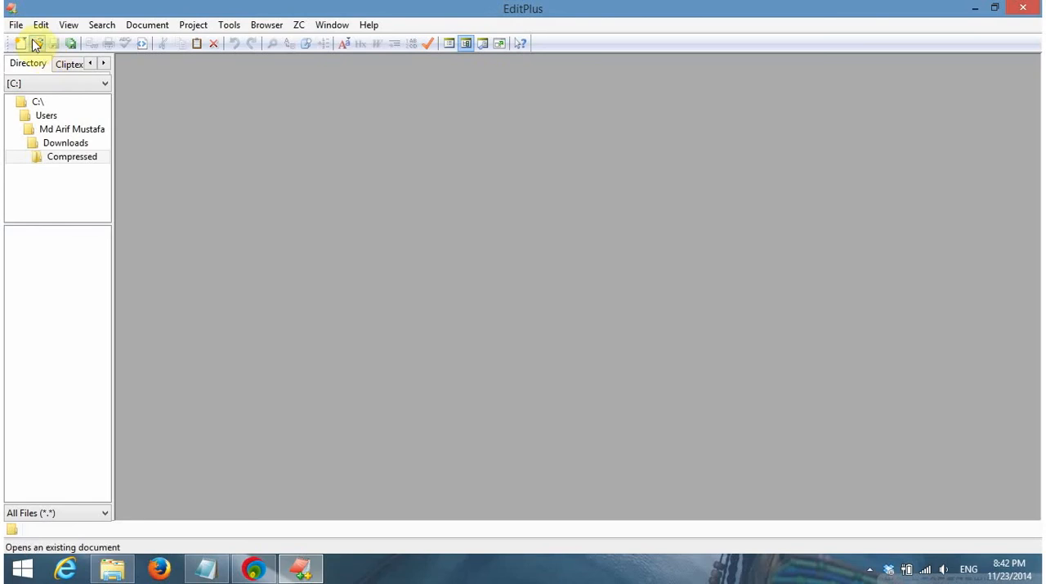
Create a new document from the Java template
left_click(16, 24)
mouse_move(119, 51)
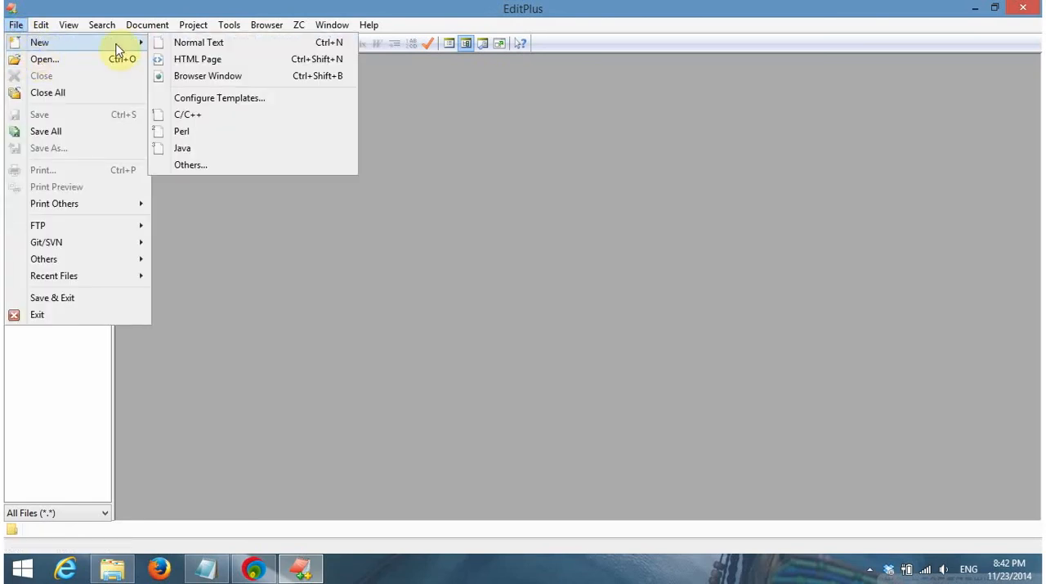
left_click(180, 147)
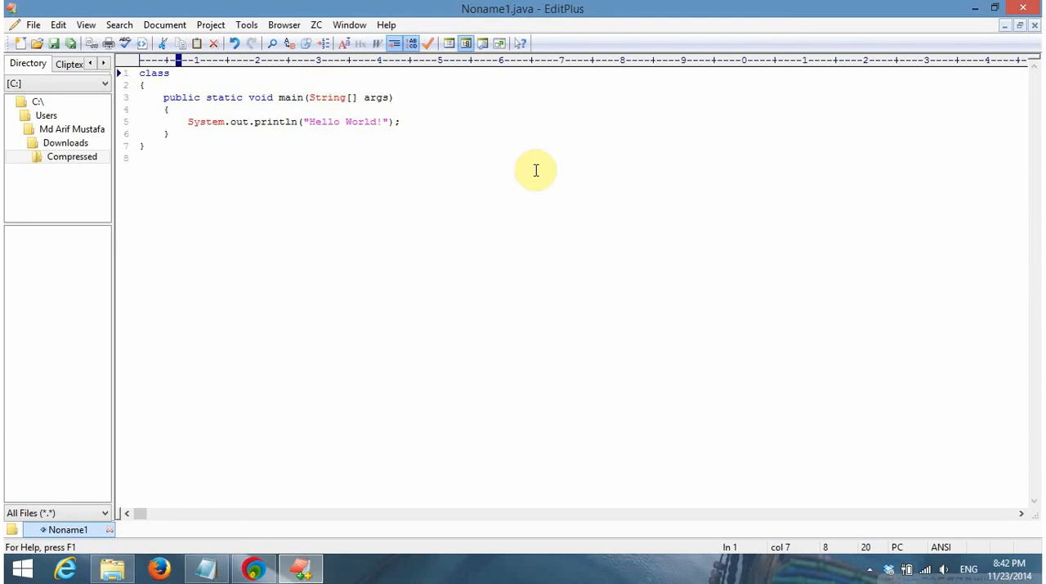
Name the class SvnMainDemo in the class declaration
type("SVN")
key("BackSpace")
key("BackSpace")
type("vn")
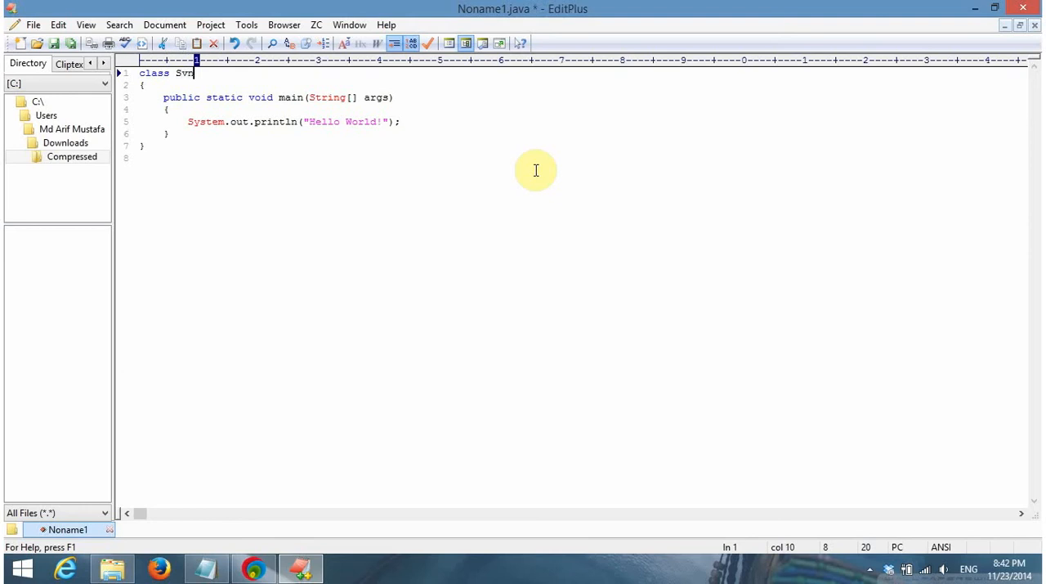
type("MainDemo")
Delete the "Hello World!" print statement from the main method, leaving its body empty
key("Down")
key("Down")
key("Down")
key("Down")
key("Right")
key("Right")
key("Right")
key("Right")
key("Right")
key("Right")
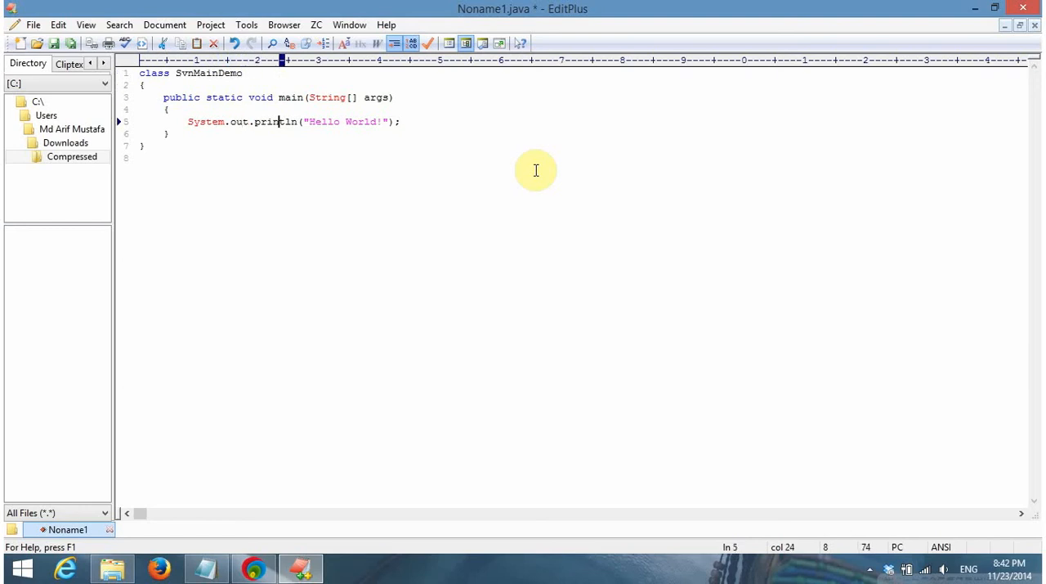
key("Right")
key("Right")
key("Right")
key("Right")
key("Right")
key("Right")
key("Right")
key("Right")
key("Right")
key("Right")
key("Right")
key("Right")
key("Right")
key("Right")
key("Right")
key("Right")
key("Right")
key("Right")
key("BackSpace")
key("BackSpace")
key("BackSpace")
key("BackSpace")
key("BackSpace")
key("BackSpace")
key("BackSpace")
key("BackSpace")
key("BackSpace")
key("BackSpace")
key("BackSpace")
key("BackSpace")
key("BackSpace")
key("BackSpace")
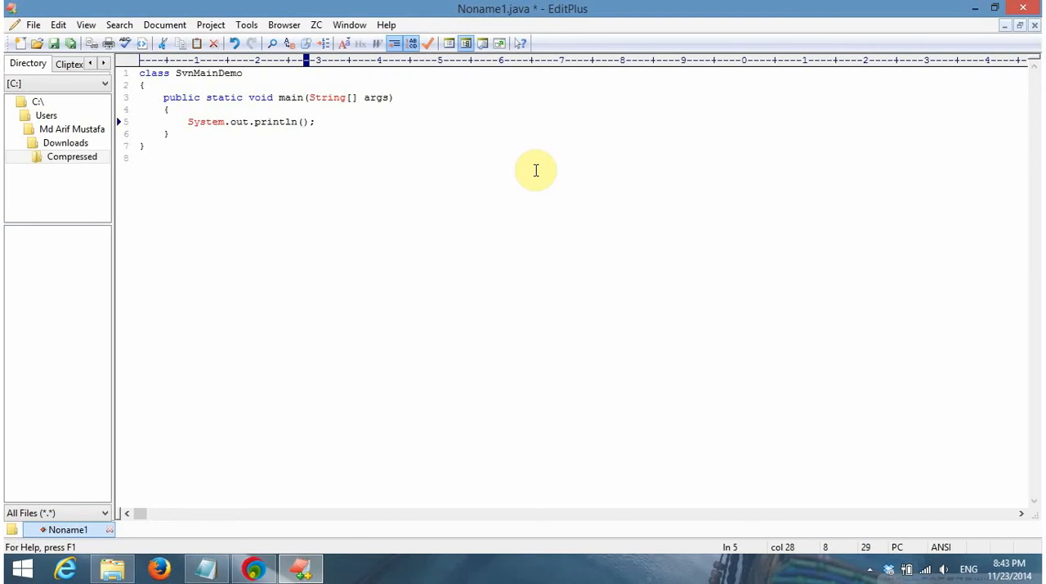
key("End")
key("BackSpace")
key("BackSpace")
key("BackSpace")
key("BackSpace")
key("BackSpace")
key("BackSpace")
key("BackSpace")
key("BackSpace")
key("BackSpace")
key("BackSpace")
key("BackSpace")
key("BackSpace")
key("BackSpace")
key("BackSpace")
key("BackSpace")
key("BackSpace")
key("BackSpace")
key("BackSpace")
key("BackSpace")
key("BackSpace")
key("BackSpace")
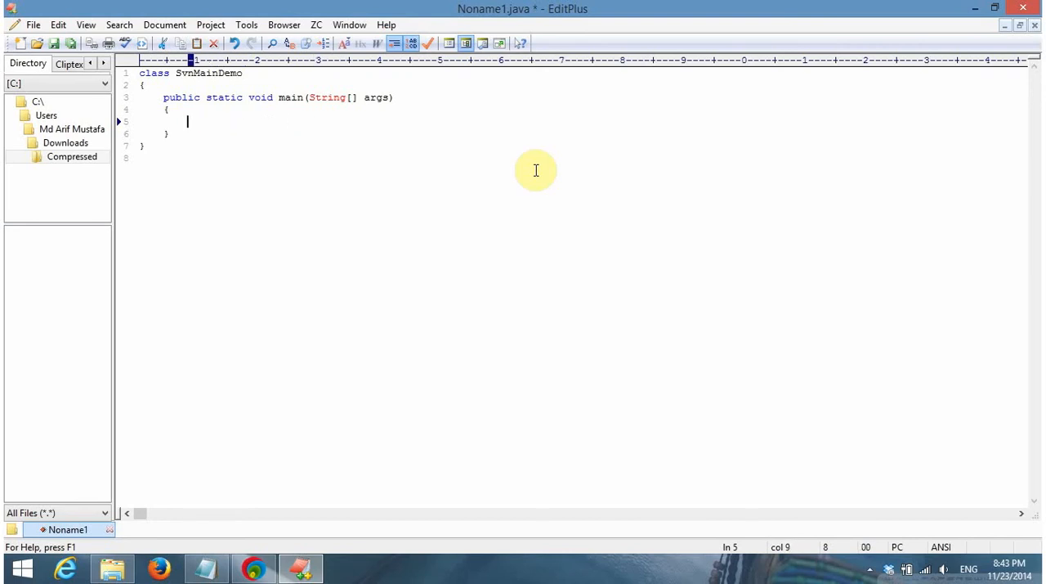
Add "import java.util.Scanner;" above the class declaration, separated from it by a blank line
key("Up")
key("Up")
key("Up")
key("Up")
key("Left")
key("Left")
key("Left")
key("Left")
key("Left")
key("Left")
key("Left")
key("Left")
key("Return")
key("Return")
key("Up")
key("Up")
type("impor")
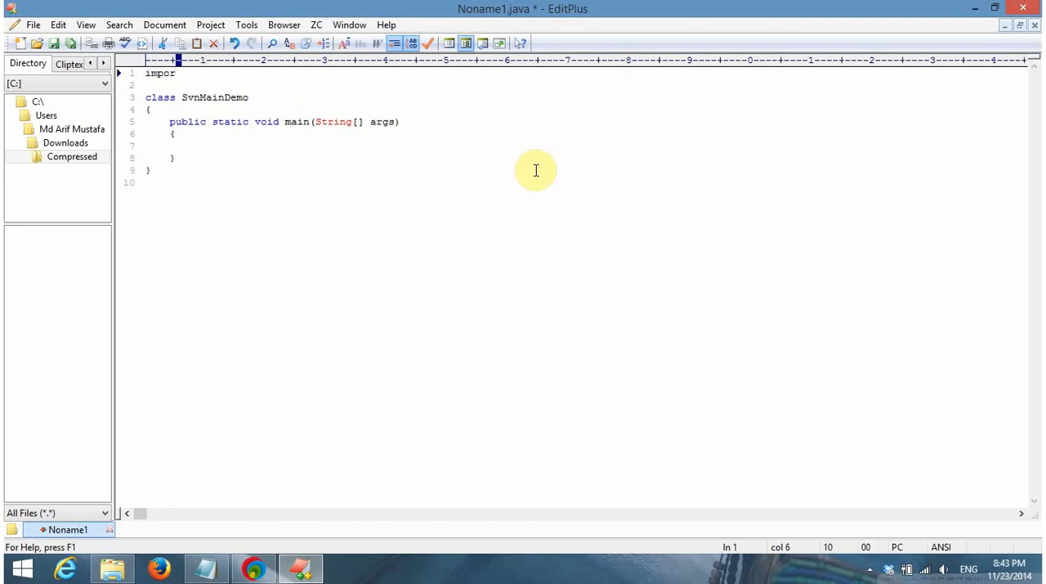
type("t java.util.S")
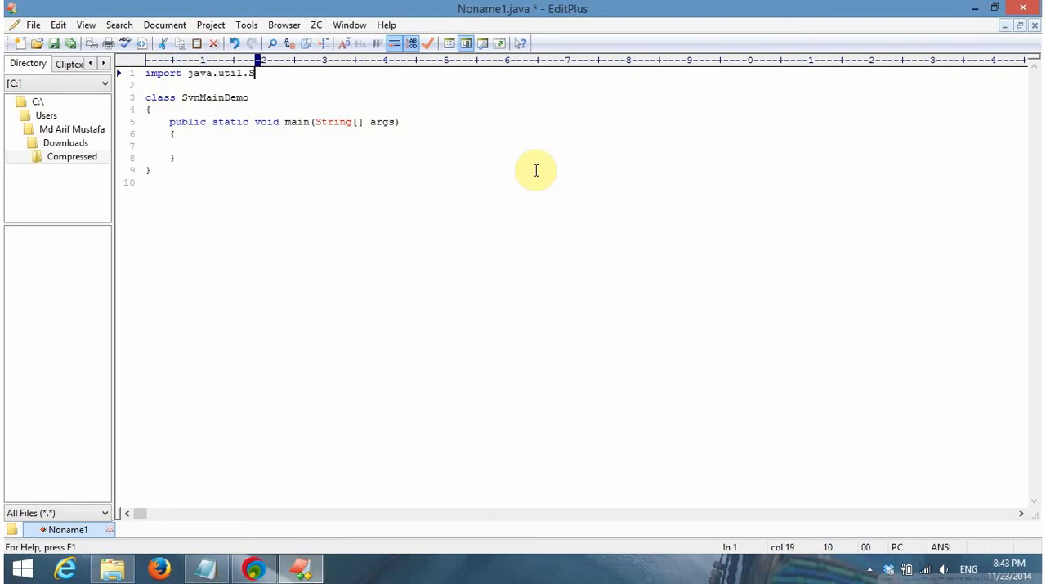
type("canner;")
key("Down")
key("Down")
key("Down")
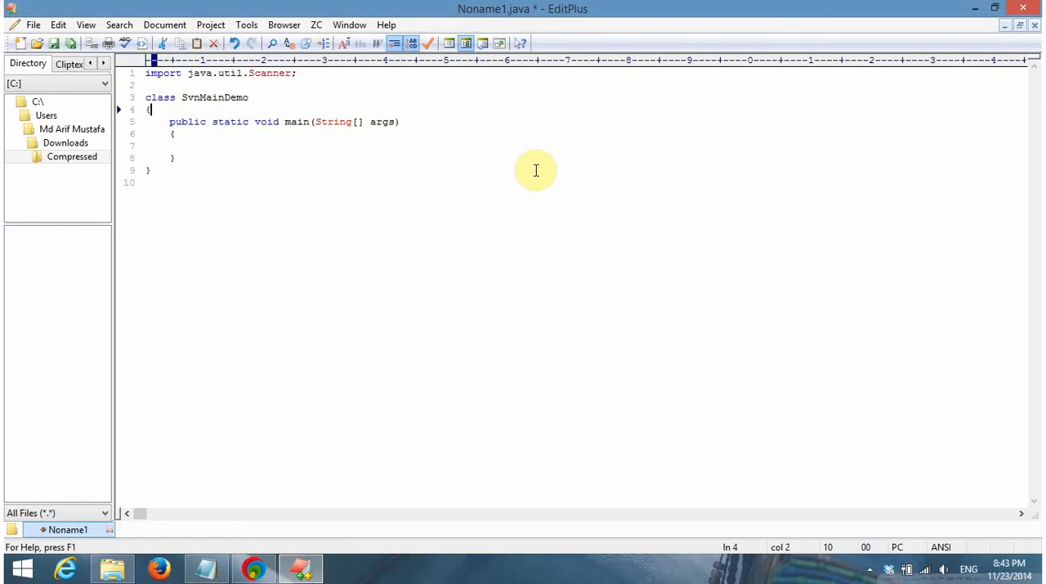
key("Return")
key("Tab")
type("Scanne")
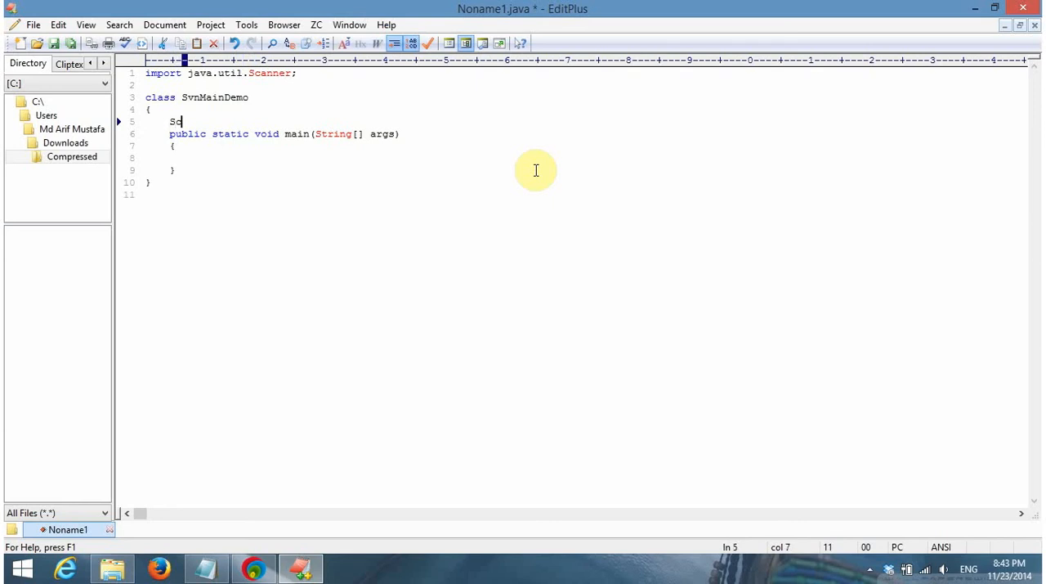
key("BackSpace")
key("BackSpace")
key("BackSpace")
key("BackSpace")
key("BackSpace")
key("BackSpace")
key("BackSpace")
key("BackSpace")
key("Right")
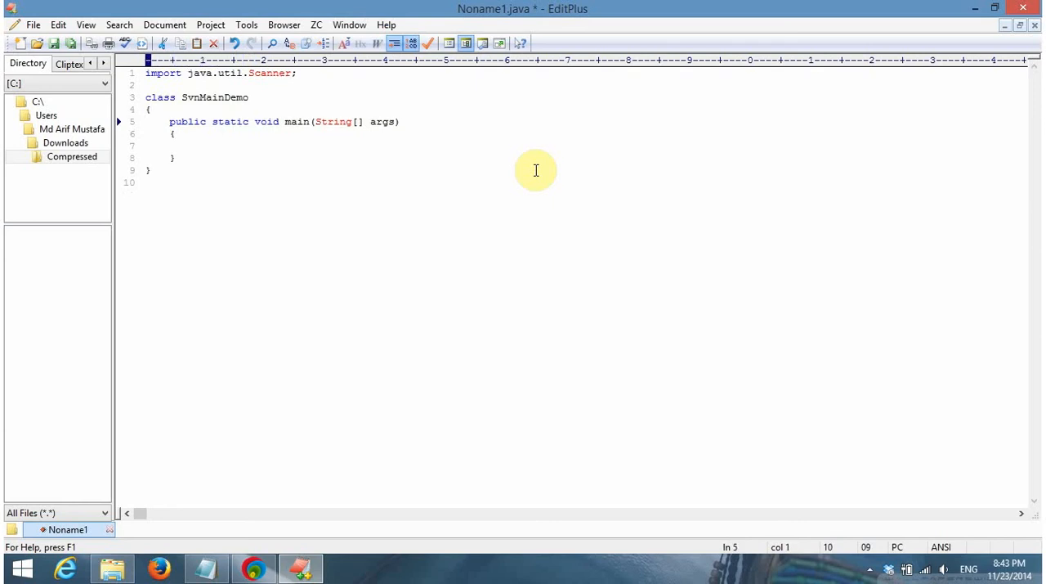
key("End")
key("Return")
key("BackSpace")
key("BackSpace")
key("BackSpace")
Add "Scanner scan = new Scanner(System.in);" as the first statement inside the main method
key("Down")
key("Return")
key("Tab")
key("BackSpace")
type("Scanne")
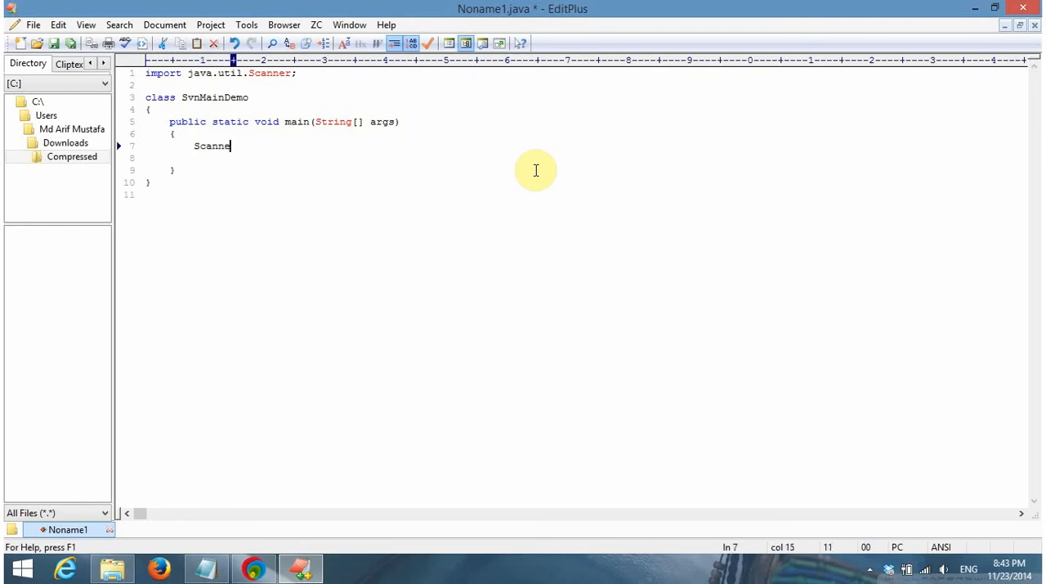
type("r scan =")
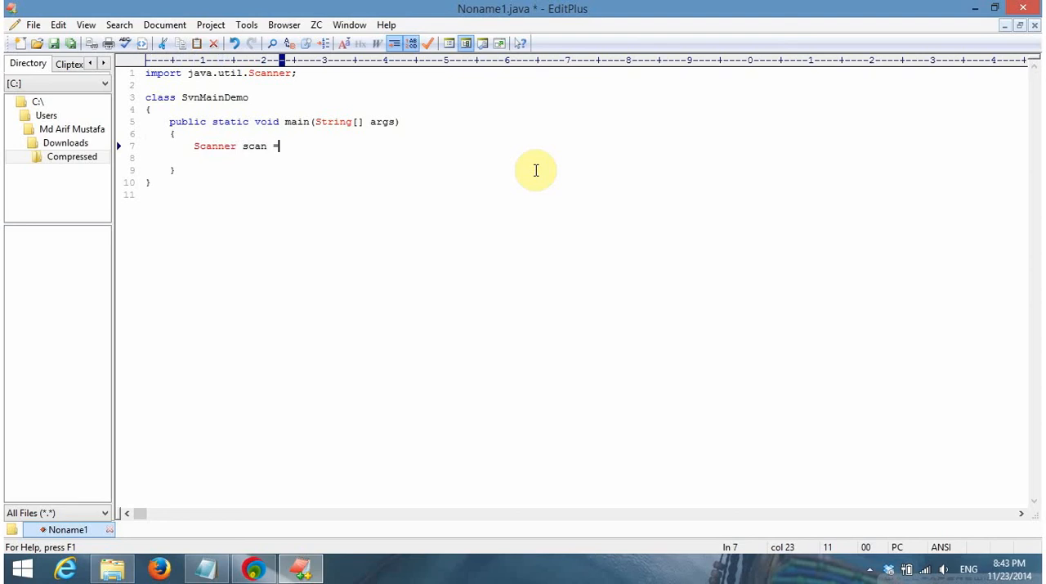
type(" new Scanner(System.")
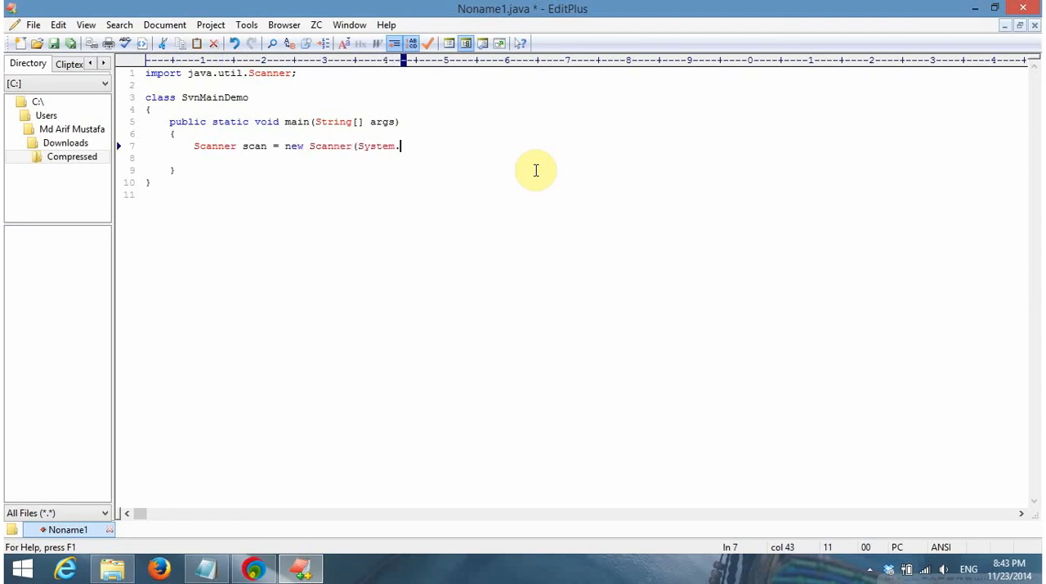
type("in)")
key("BackSpace")
type(");")
Declare "int a, b;" below the Scanner statement and leave a blank line after it
key("Return")
type("in")
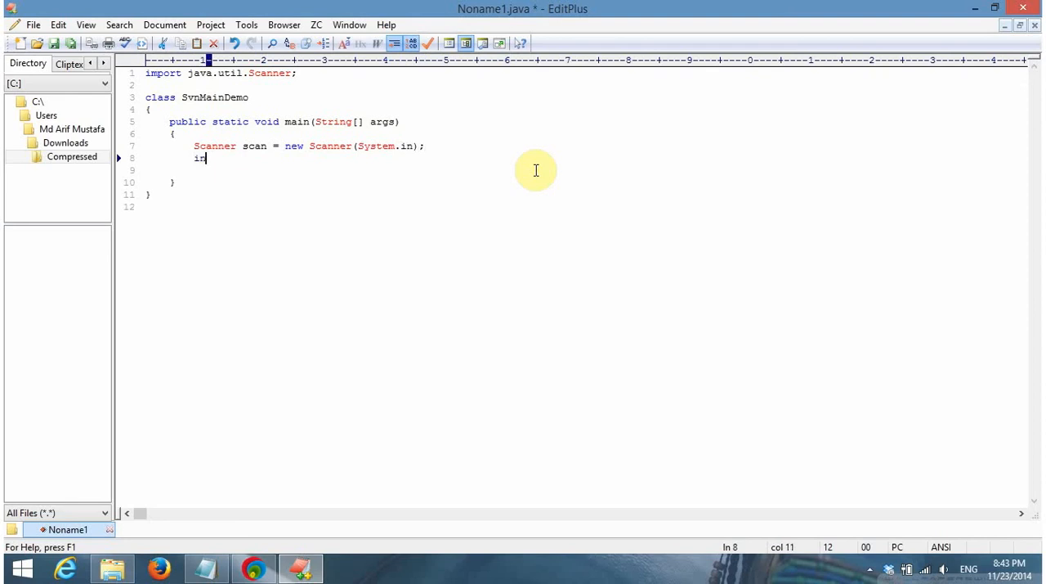
type("t a, b,")
key("BackSpace")
type(";")
key("Return")
key("Return")
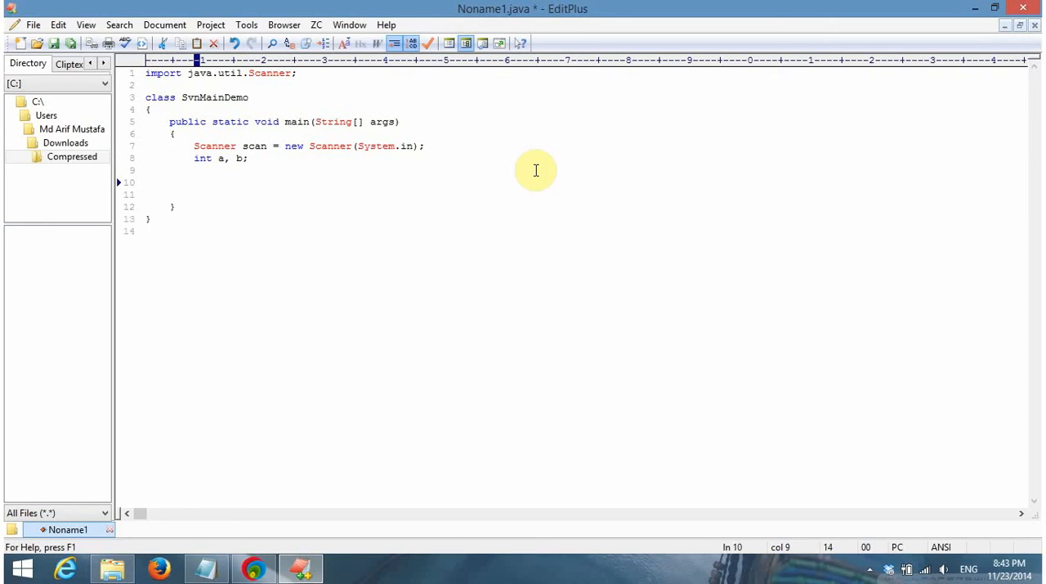
Add the prompt statement System.out.print("Enter first value : "); below the variable declaration
type("System.out.println")
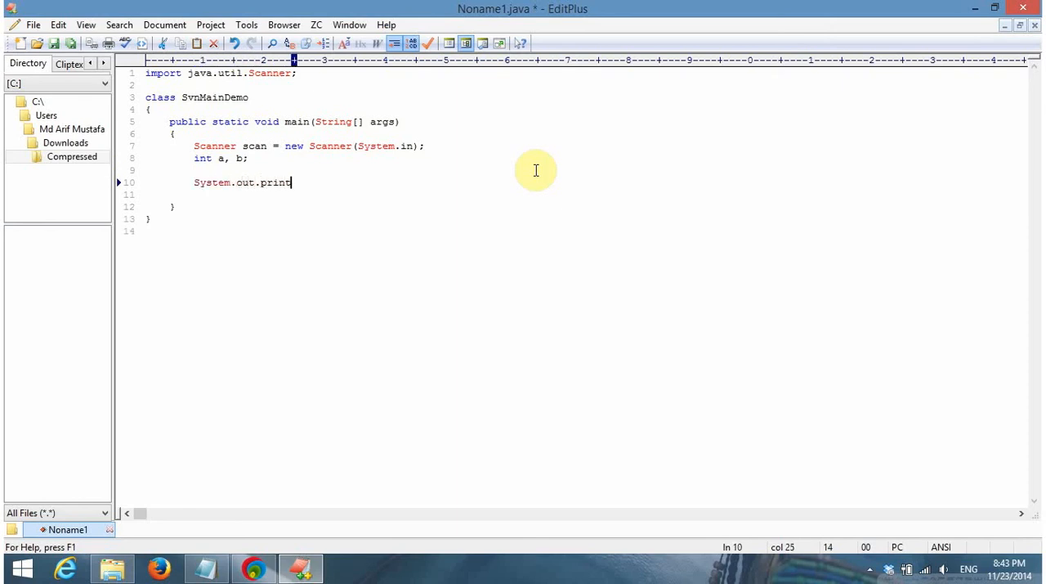
key("BackSpace")
key("BackSpace")
type("(\"Enter fir")
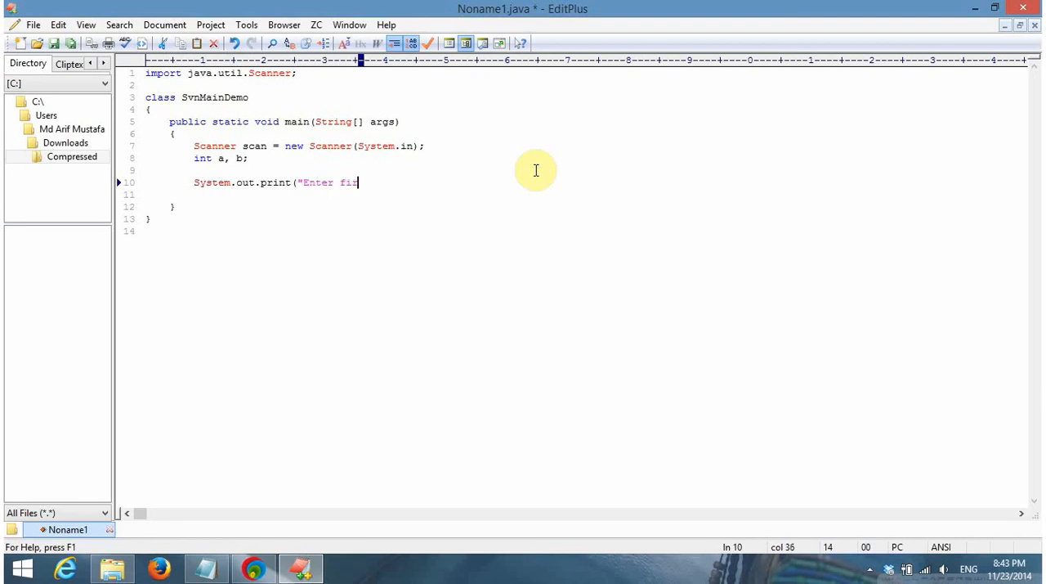
type("st value : \");")
Duplicate the first-value prompt statement on the line below and align its indentation with the original
key("shift+Home")
key("ctrl+c")
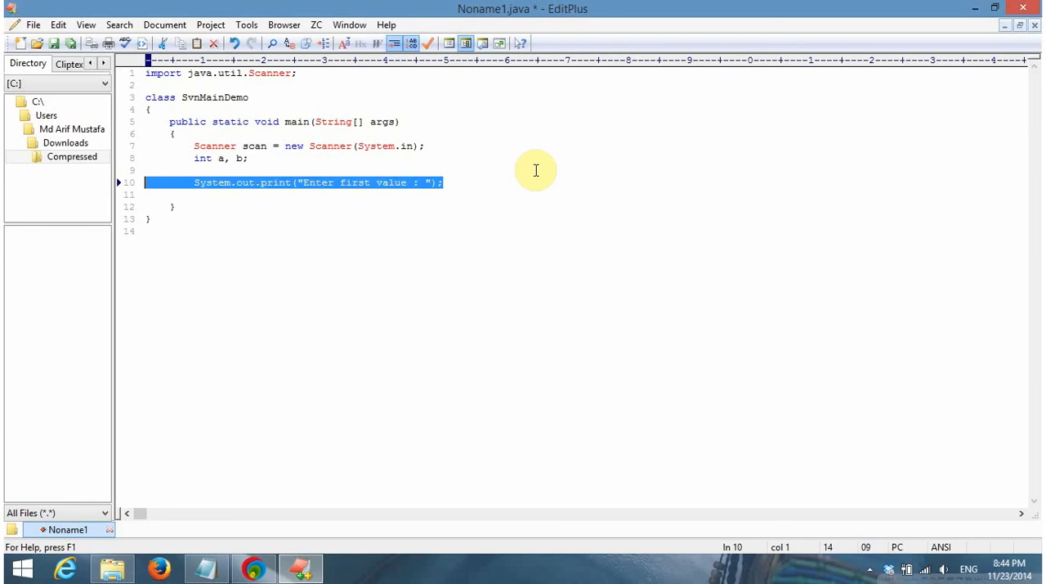
key("ctrl+End")
key("Return")
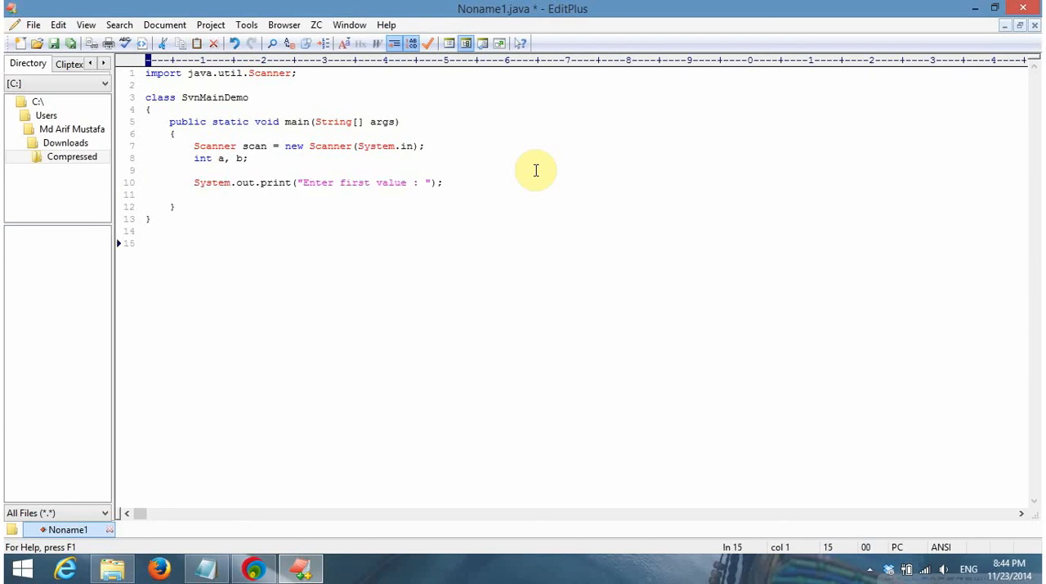
key("Up")
key("Up")
key("Up")
key("Up")
key("Up")
key("End")
key("Return")
key("ctrl+v")
key("Home")
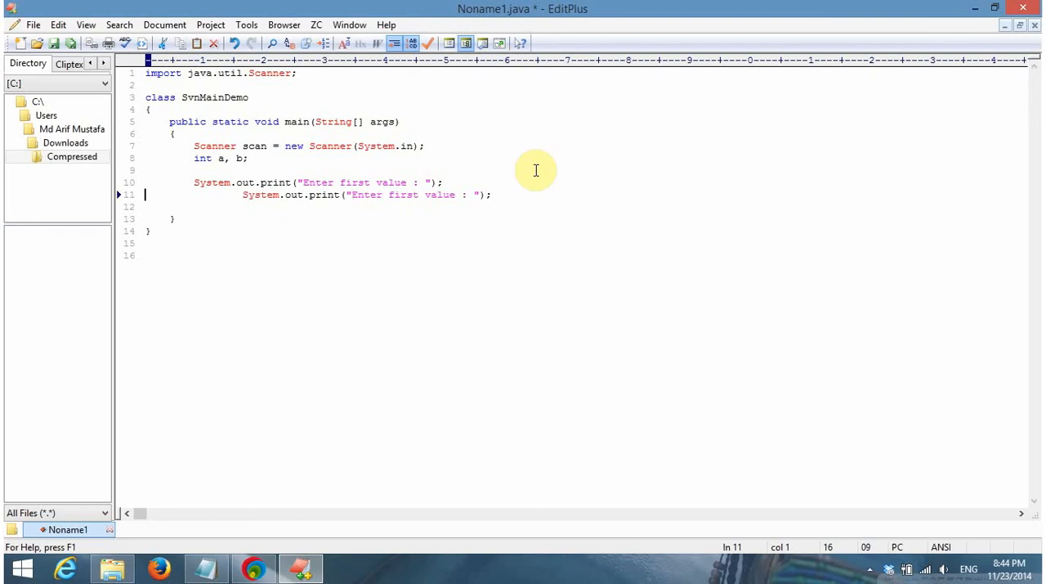
key("Delete")
key("Delete")
key("Delete")
key("Delete")
key("Delete")
key("Delete")
key("Delete")
key("Delete")
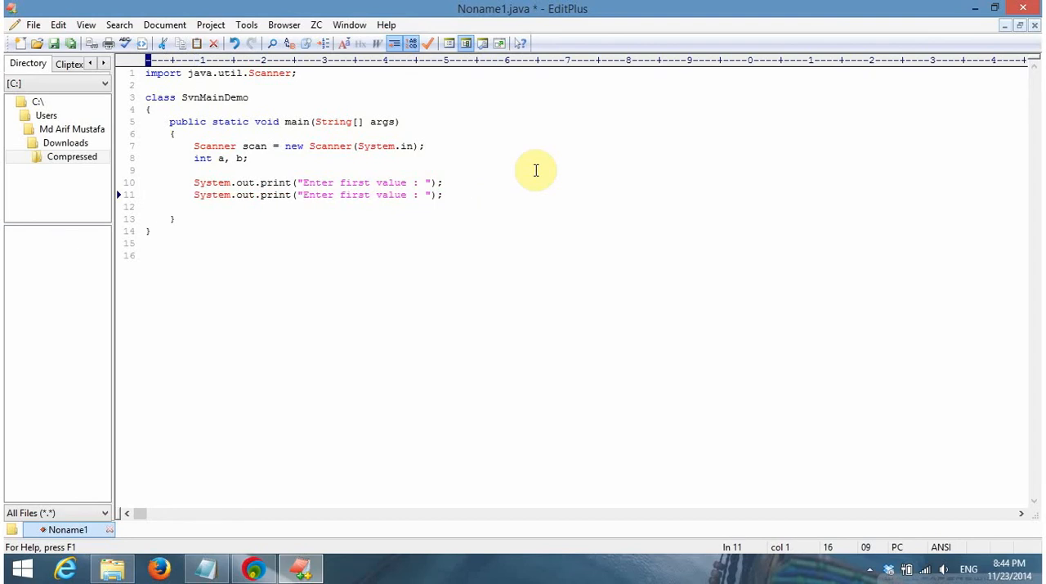
Change the duplicated prompt's text to "Enter second value : "
key("End")
key("Left")
key("Left")
key("Left")
key("Left")
key("Left")
key("Left")
key("Left")
key("Left")
key("Left")
key("Left")
key("Left")
key("Left")
key("BackSpace")
key("BackSpace")
key("BackSpace")
key("BackSpace")
key("BackSpace")
type("seco")
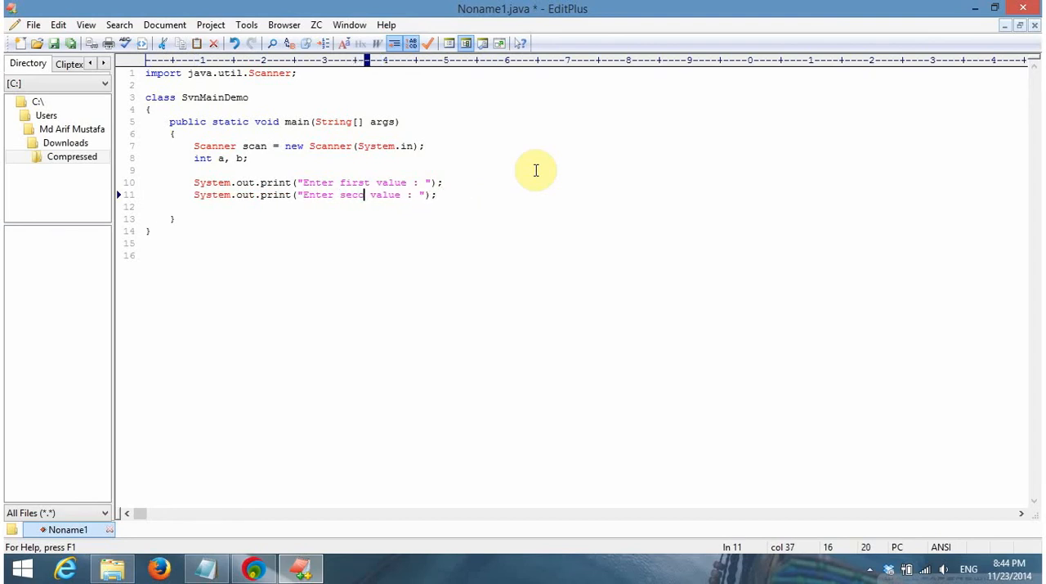
type("nd")
Paste another copy of the first-value prompt statement on a new line above the two prompts
key("Up")
key("Up")
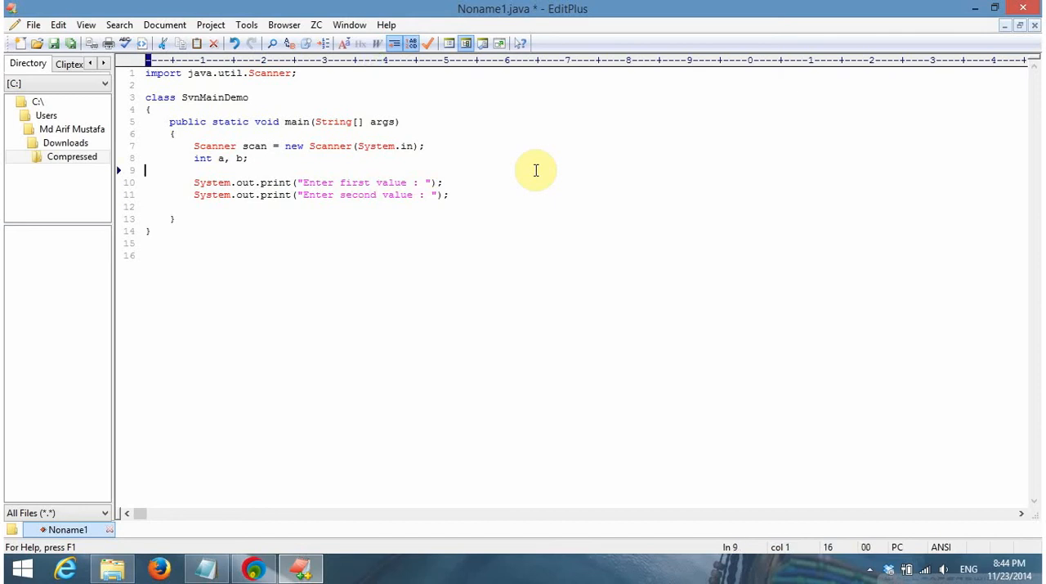
key("Return")
key("ctrl+v")
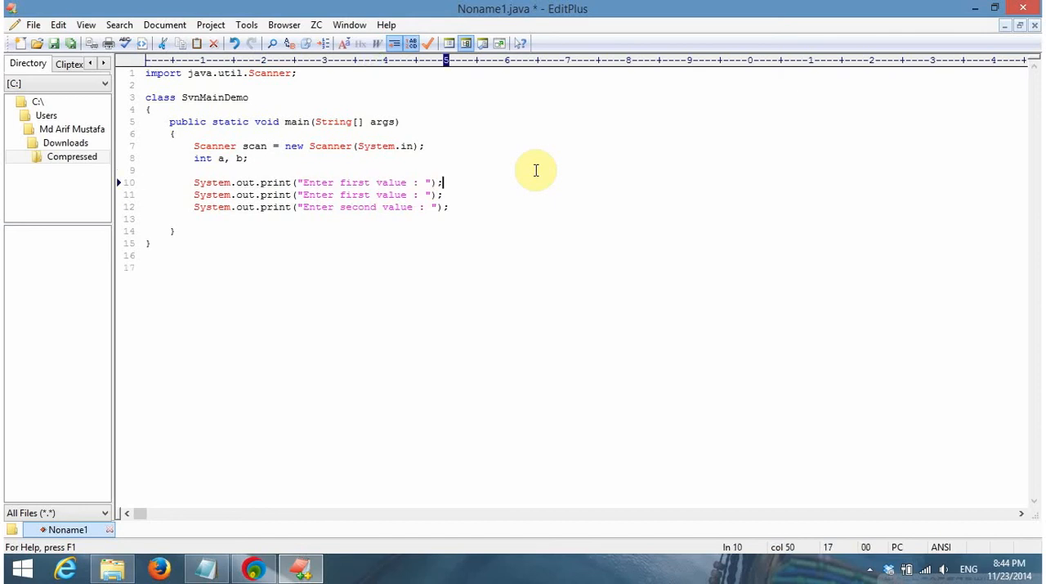
Replace the text printed by the topmost print statement with "Addition Program...."
key("Up")
key("Down")
key("Right")
key("Left")
key("Left")
key("Left")
key("Left")
key("BackSpace")
key("BackSpace")
key("BackSpace")
key("BackSpace")
key("BackSpace")
key("BackSpace")
key("BackSpace")
key("BackSpace")
key("BackSpace")
key("BackSpace")
key("BackSpace")
key("BackSpace")
key("BackSpace")
key("BackSpace")
key("BackSpace")
key("BackSpace")
key("BackSpace")
key("BackSpace")
key("BackSpace")
key("BackSpace")
type("Addi")
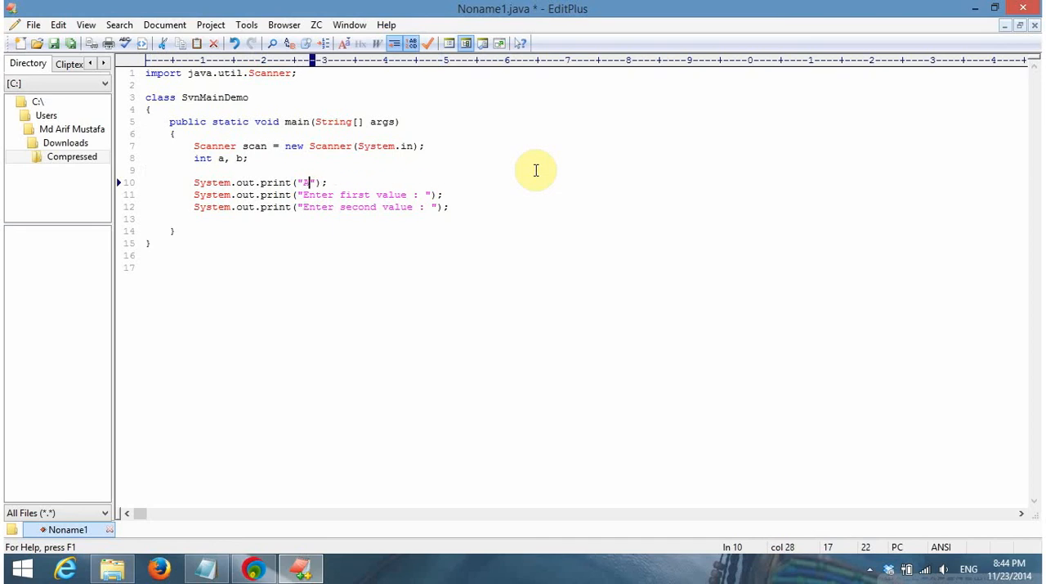
type("tion Progra")
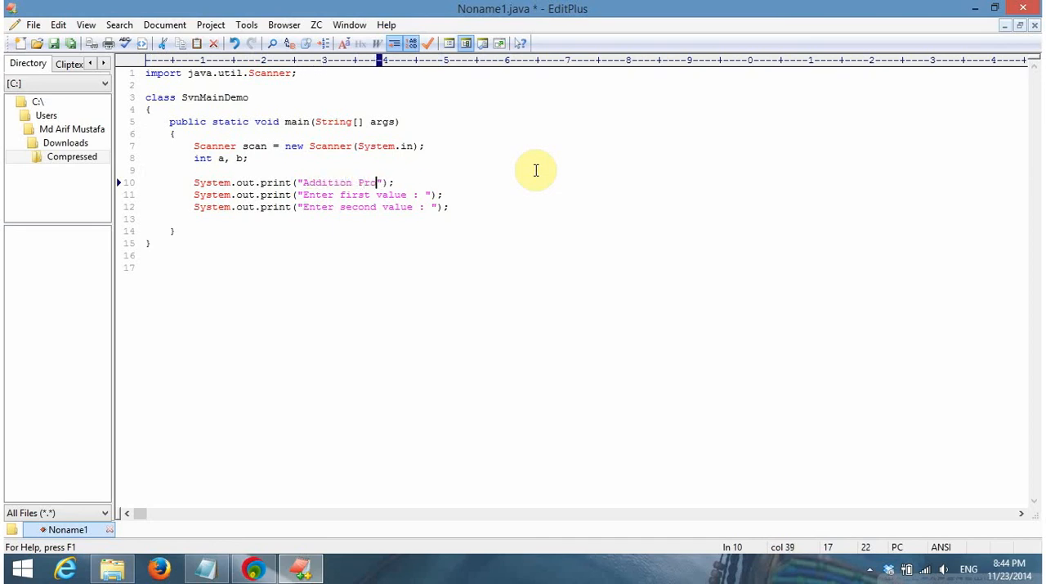
type("m....")
key("End")
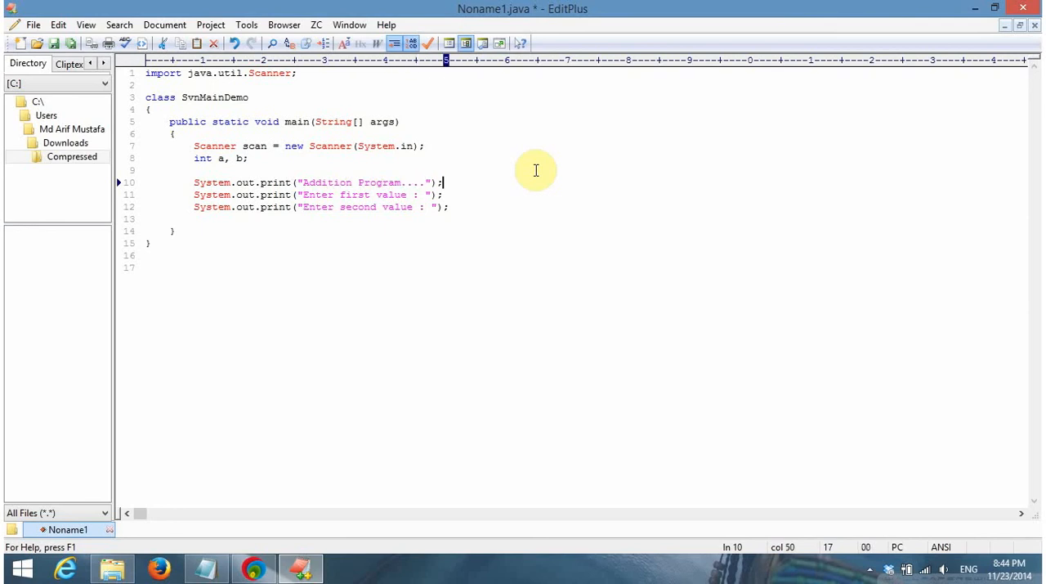
Duplicate the "Addition Program...." print statement on the line below and align its indentation
key("shift+Home")
key("ctrl+c")
key("End")
key("Return")
key("ctrl+v")
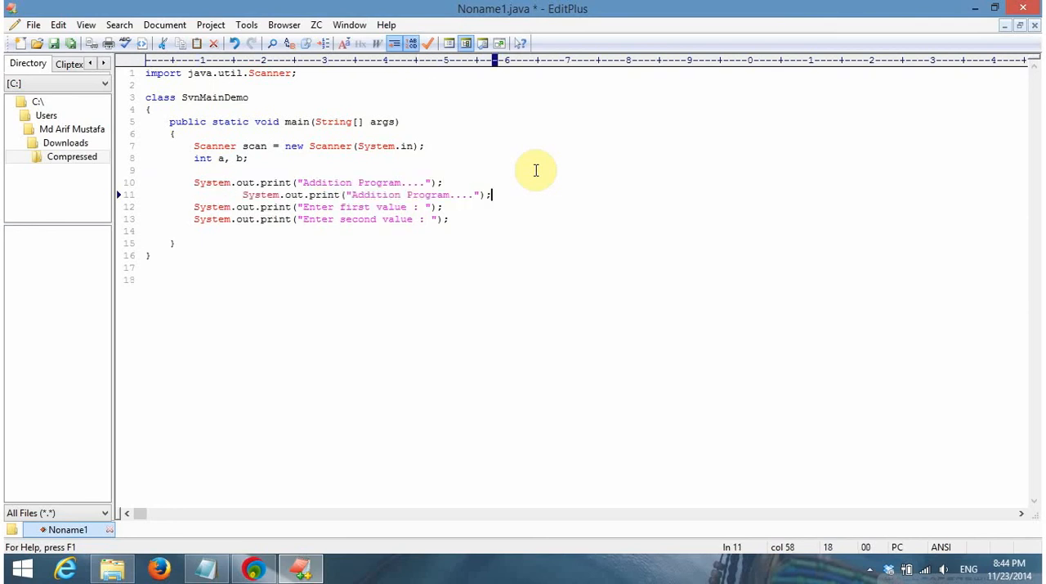
key("Home")
key("Delete")
key("Delete")
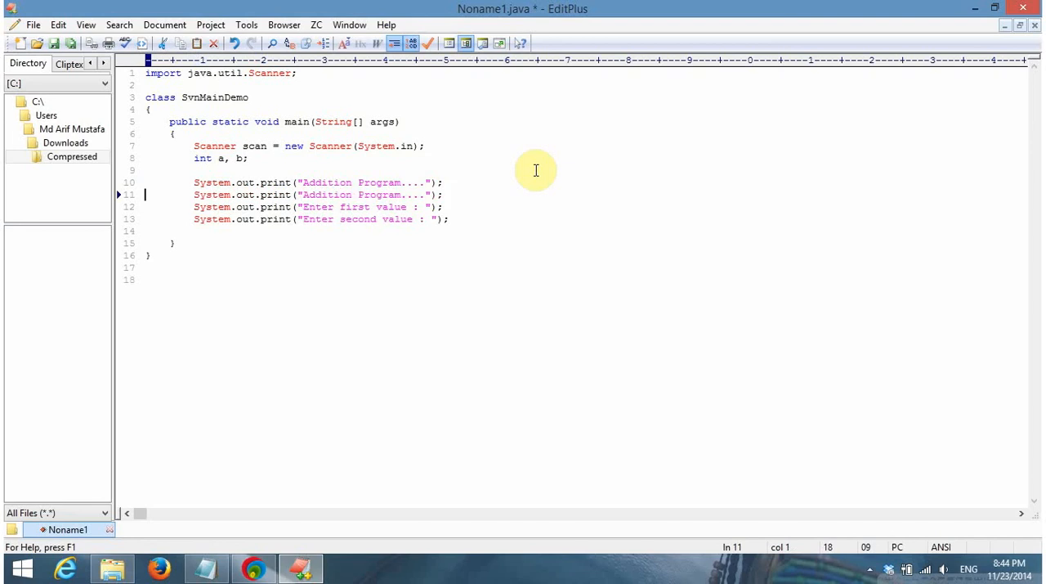
Replace the duplicated title text with a row of 20 dashes as an underline
key("End")
key("Left")
key("Left")
key("Left")
key("Left")
key("Left")
key("Left")
key("Left")
key("Right")
key("Right")
key("Right")
key("Right")
key("BackSpace")
key("BackSpace")
key("BackSpace")
key("BackSpace")
key("BackSpace")
key("BackSpace")
key("BackSpace")
key("BackSpace")
key("BackSpace")
key("BackSpace")
key("BackSpace")
key("BackSpace")
key("BackSpace")
key("BackSpace")
key("BackSpace")
key("BackSpace")
key("BackSpace")
key("BackSpace")
key("BackSpace")
key("BackSpace")
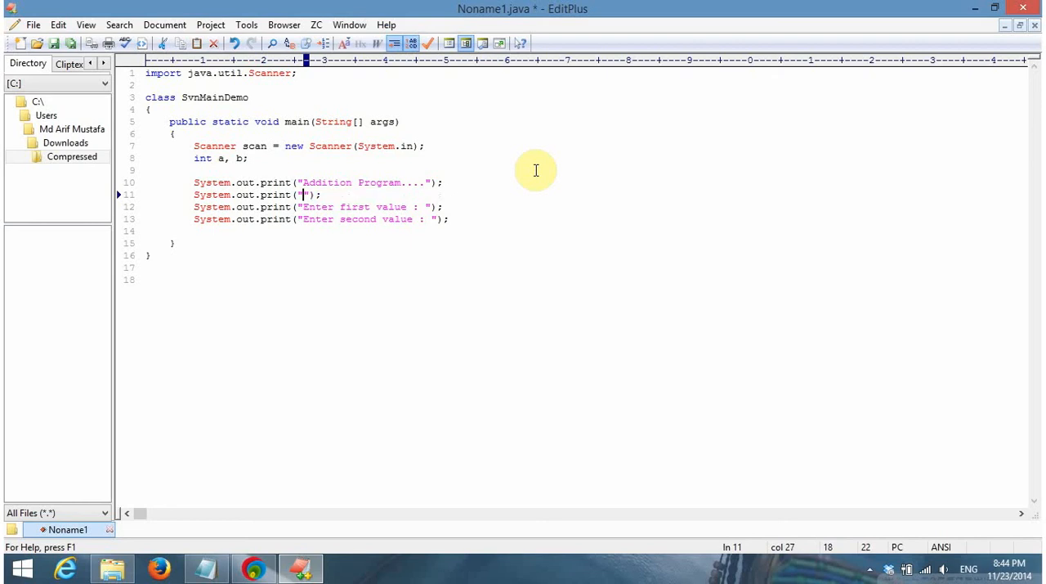
type("--------------------")
Change print to println in the "Addition Program...." statement and in the dashed underline statement
key("Up")
key("ctrl+Left")
key("ctrl+Left")
key("ctrl+Left")
key("ctrl+Left")
key("ctrl+Left")
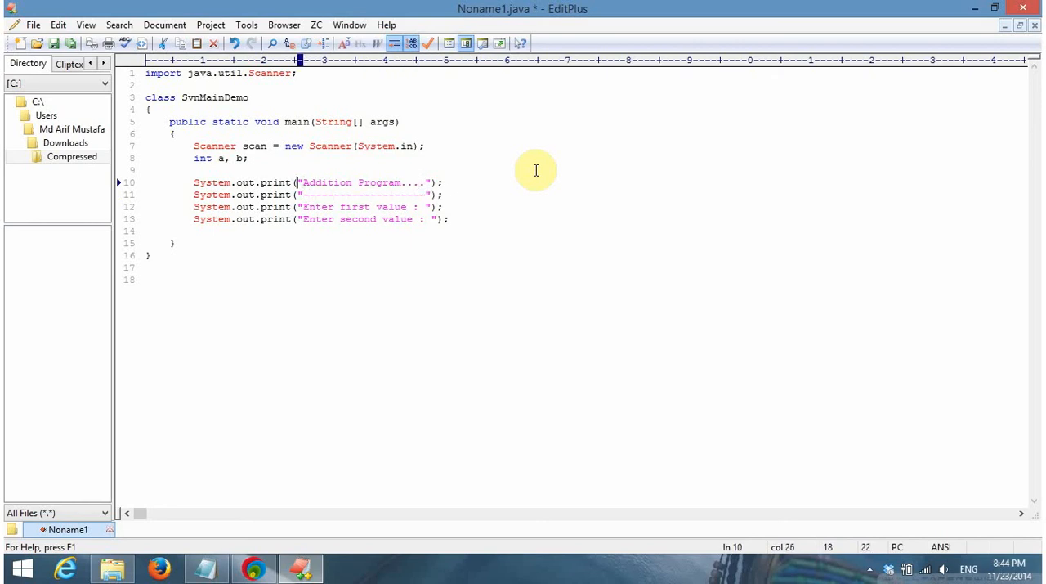
type("ln")
key("BackSpace")
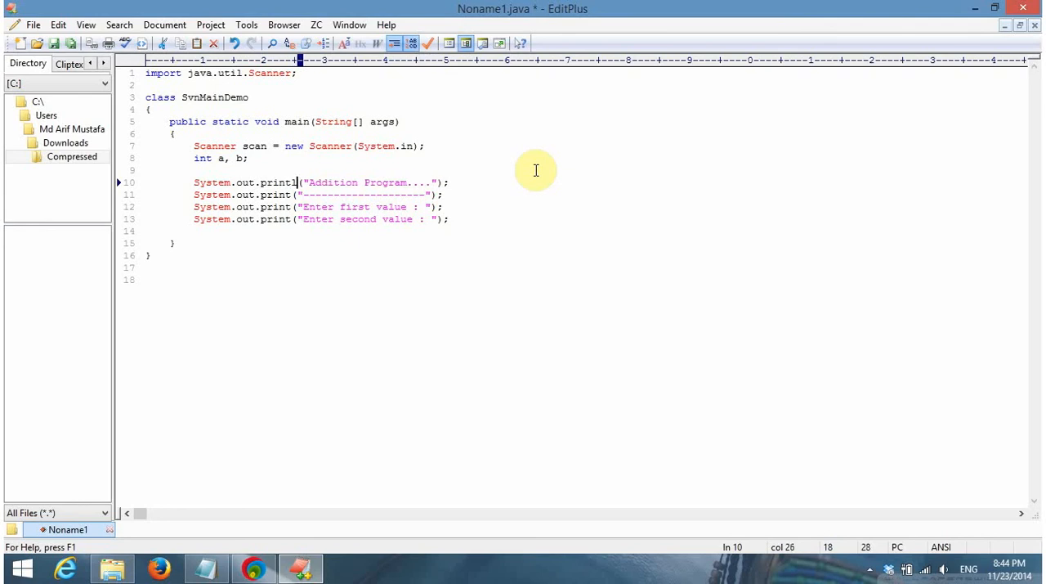
type("n")
key("Down")
key("Left")
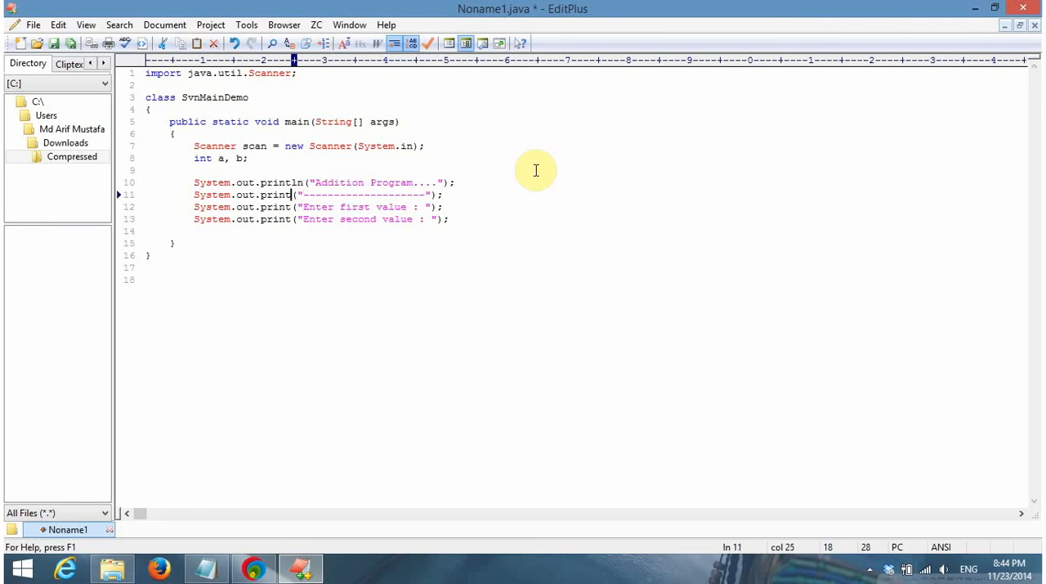
type("ln")
Add the statement a = Integer.parseInt(scan.nextLine()); on a new line below the first-value prompt
key("Down")
key("End")
key("Return")
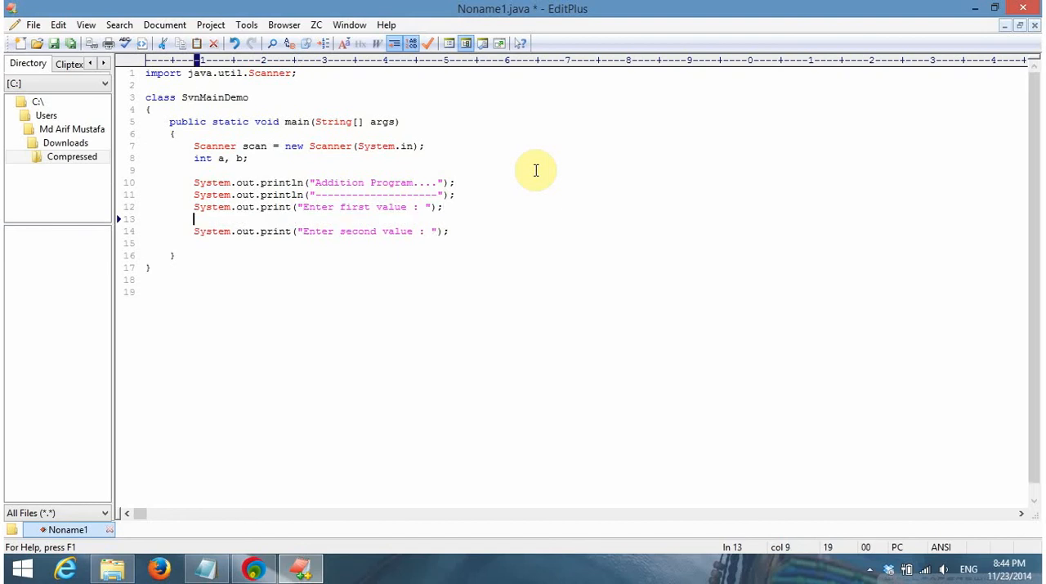
type("a = Integer.")
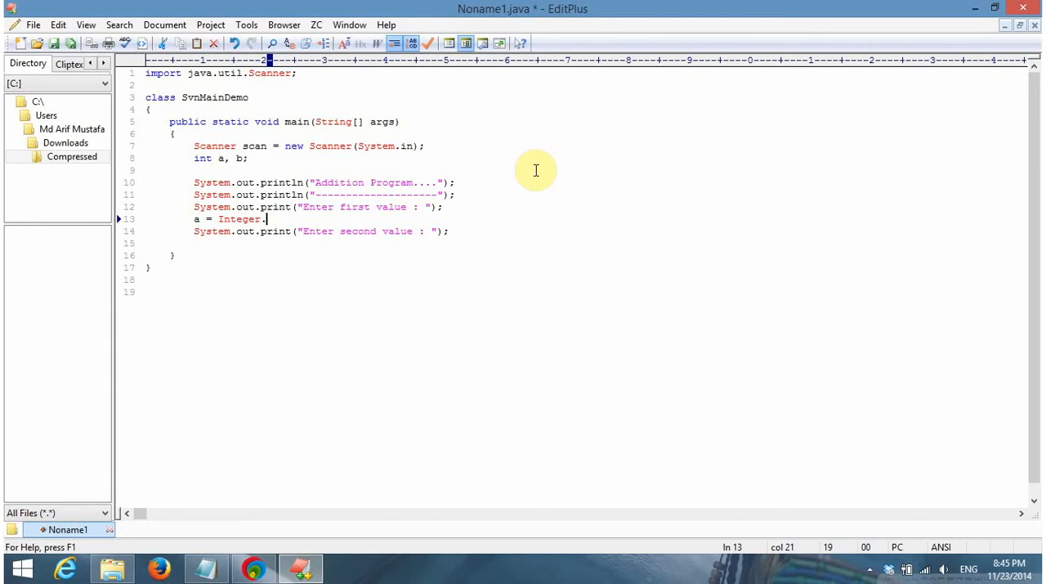
type("parseInt(scan.next")
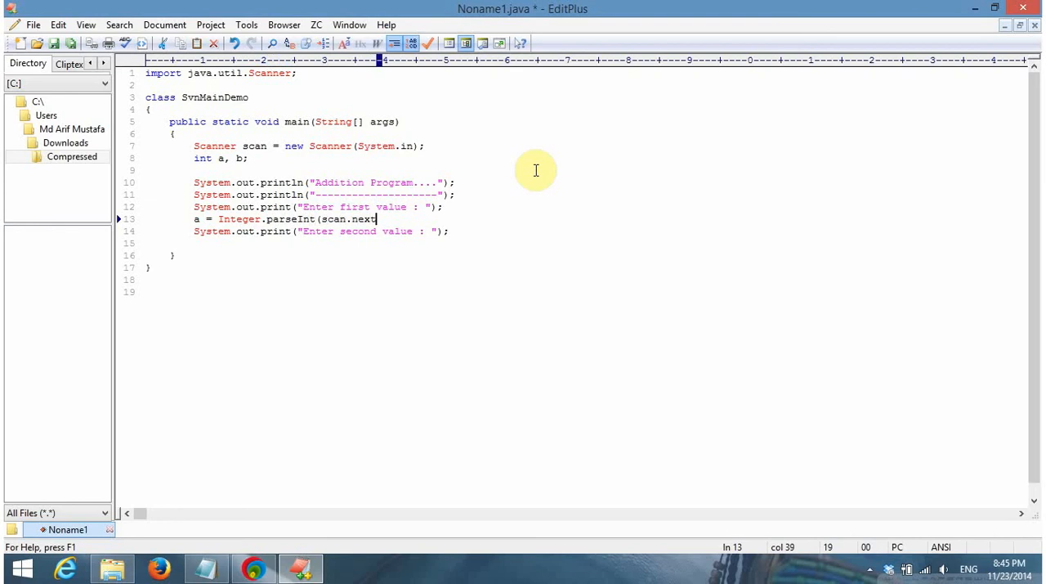
type("Ln")
type("ne());")
Duplicate the parseInt input statement on a new line below the second-value prompt and align its indentation
key("shift+Home")
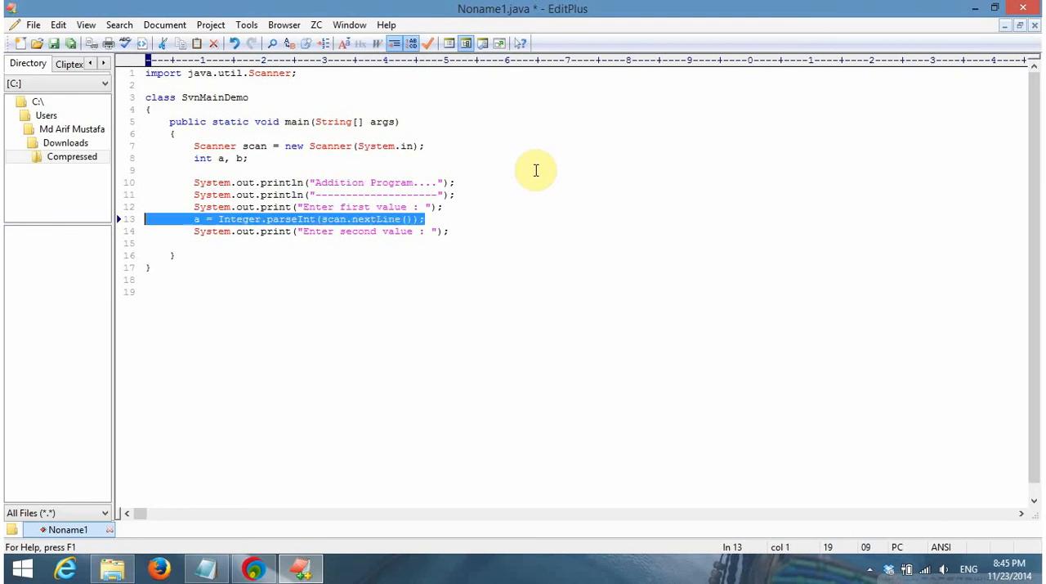
key("End")
key("Down")
key("Page_Up")
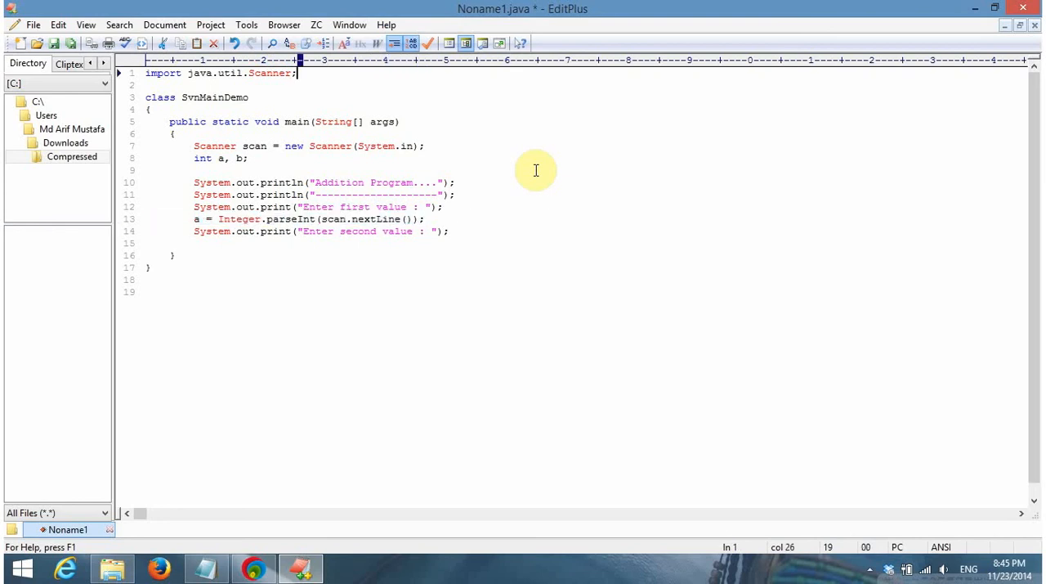
left_click(465, 227)
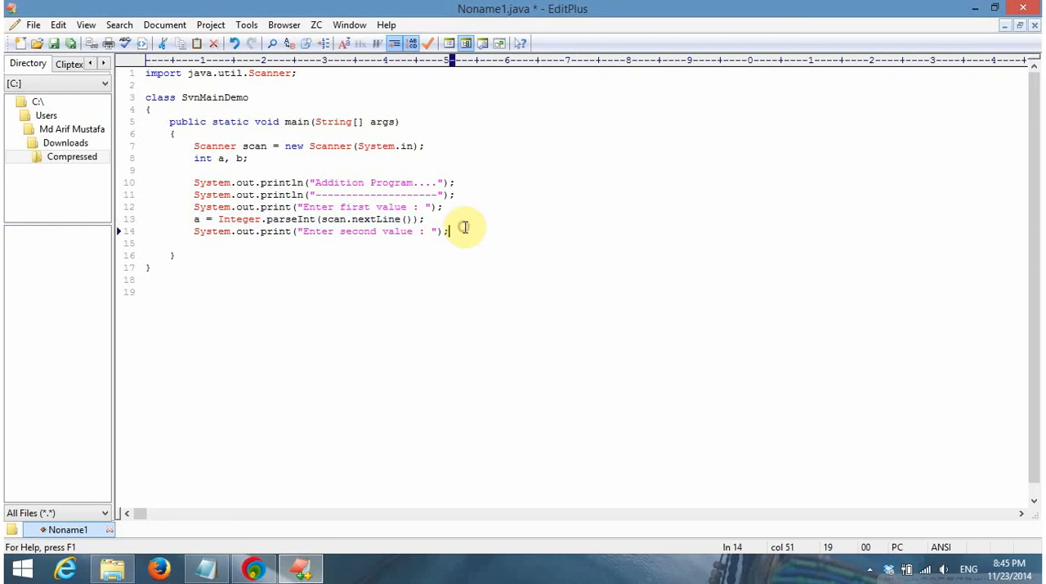
key("Return")
key("ctrl+v")
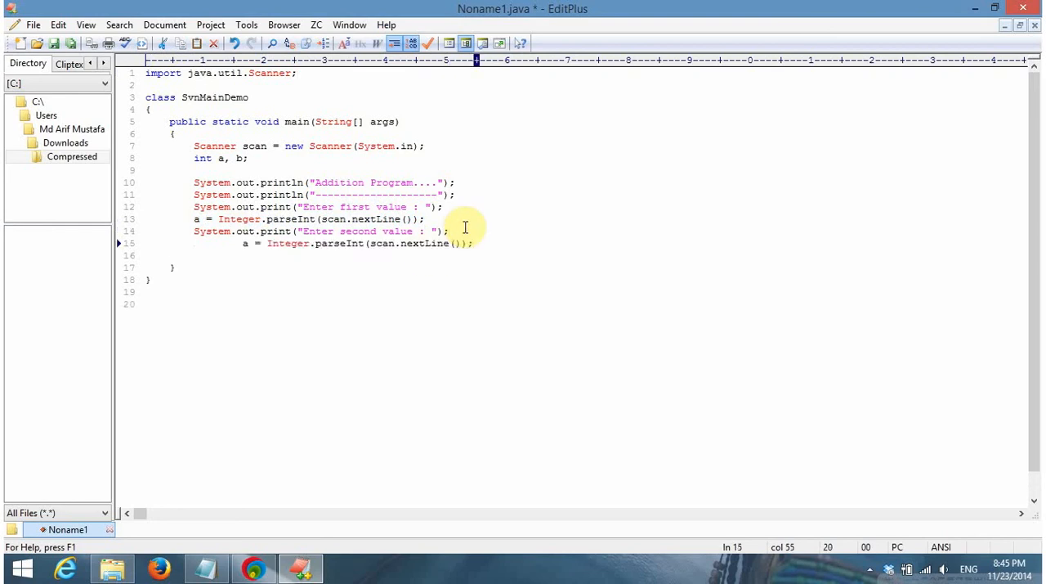
key("Home")
key("Delete")
key("Delete")
key("Delete")
key("Delete")
key("Delete")
key("Delete")
key("Delete")
key("Delete")
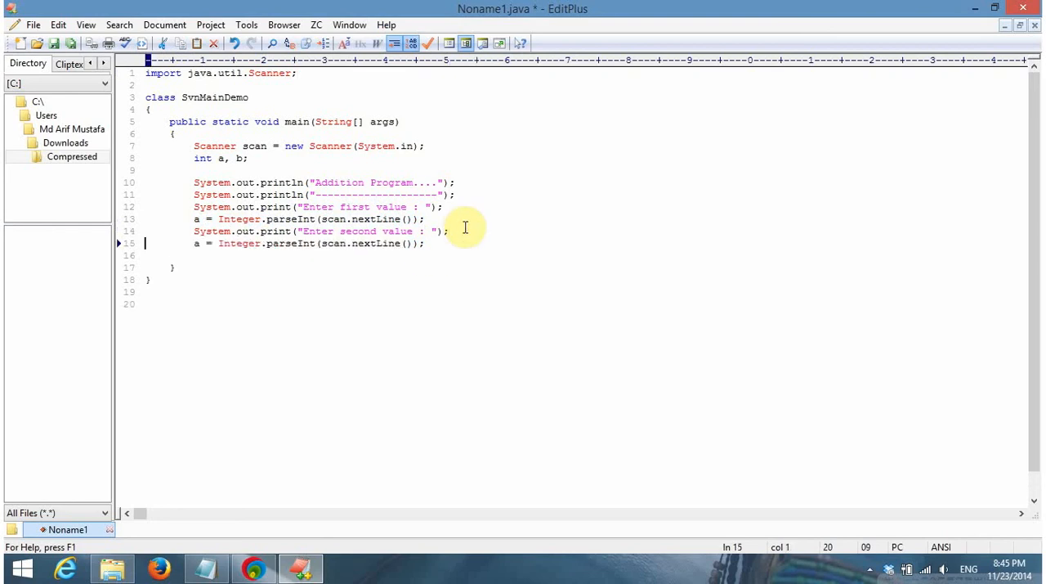
Change the variable in the duplicated input statement to b
key("Right")
key("Right")
key("Right")
type("a")
key("BackSpace")
key("BackSpace")
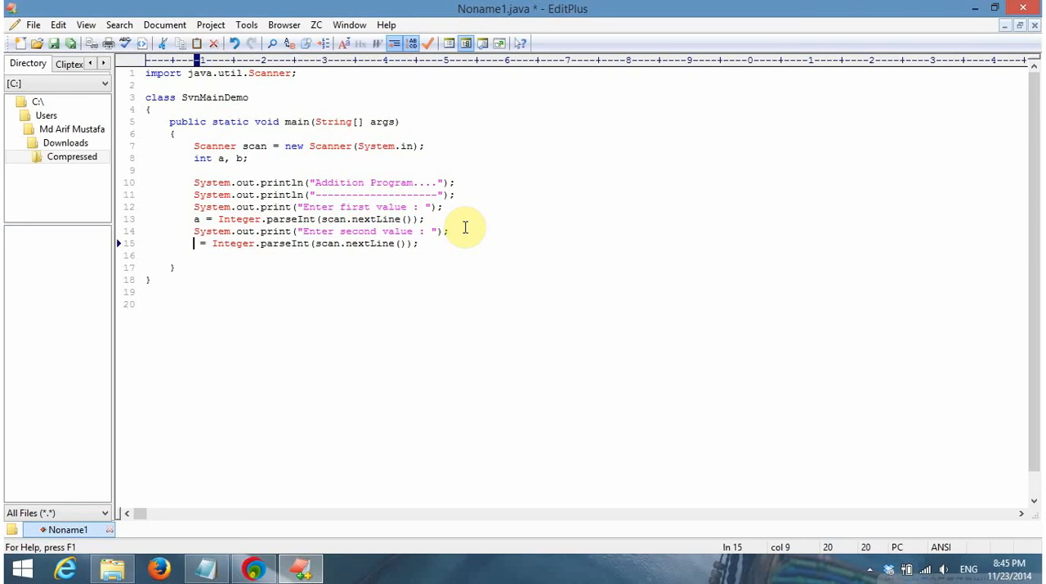
type("b")
key("End")
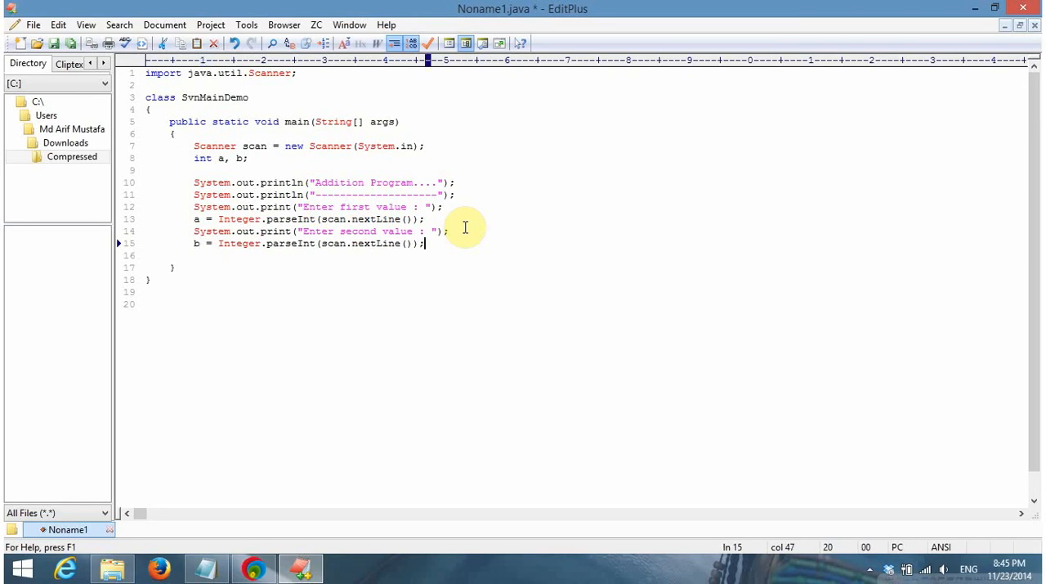
Add System.out.println("Addition of values is : " + (a+b)); on a new line after the second input statement
key("Return")
type("System.out")
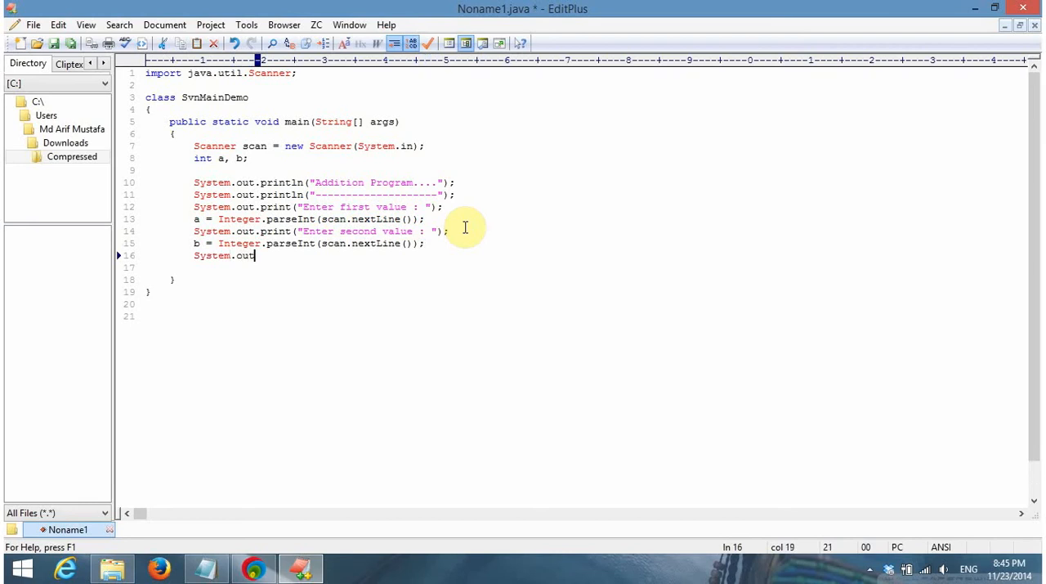
type(".println(\"Add")
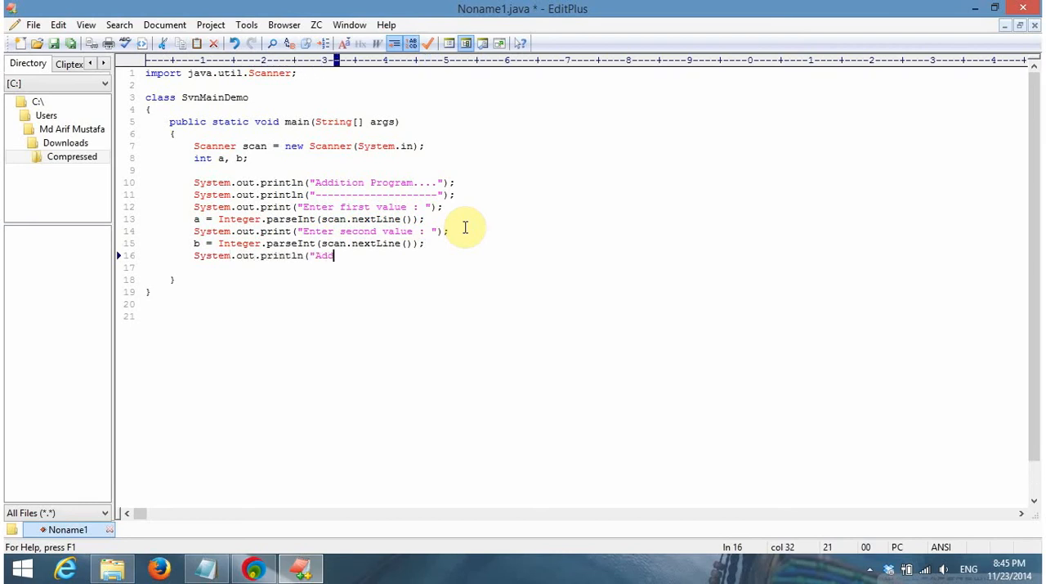
type("ition cf values is : \"")
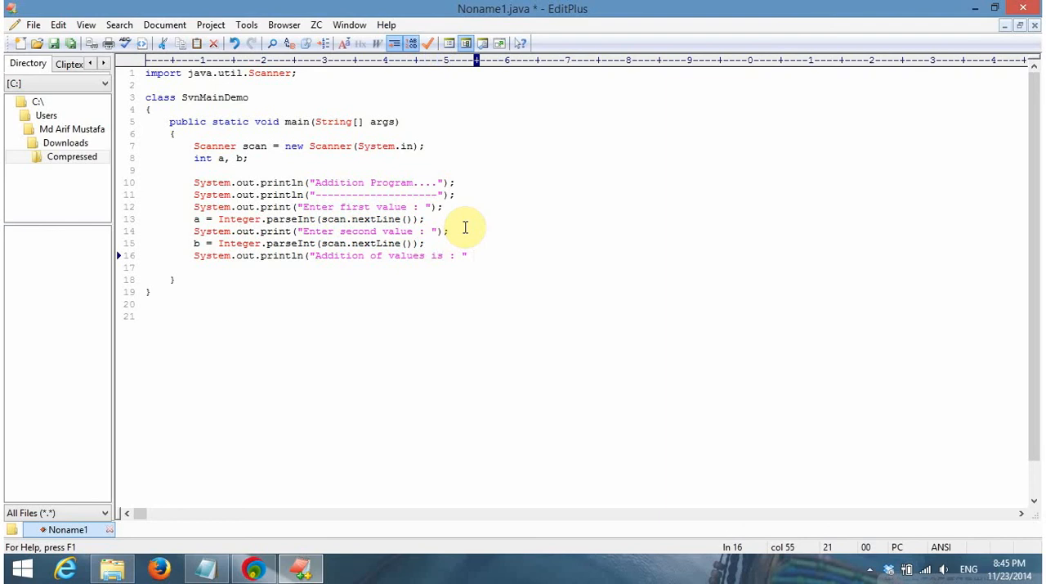
type(" + (a+b));")
Copy the dashed println statement to a new line directly above the result statement and align its indentation
key("Up")
key("Up")
key("Up")
key("Up")
key("Up")
key("shift+Home")
key("ctrl+c")
key("Down")
key("Down")
key("Down")
key("Down")
key("Return")
key("ctrl+v")
key("Home")
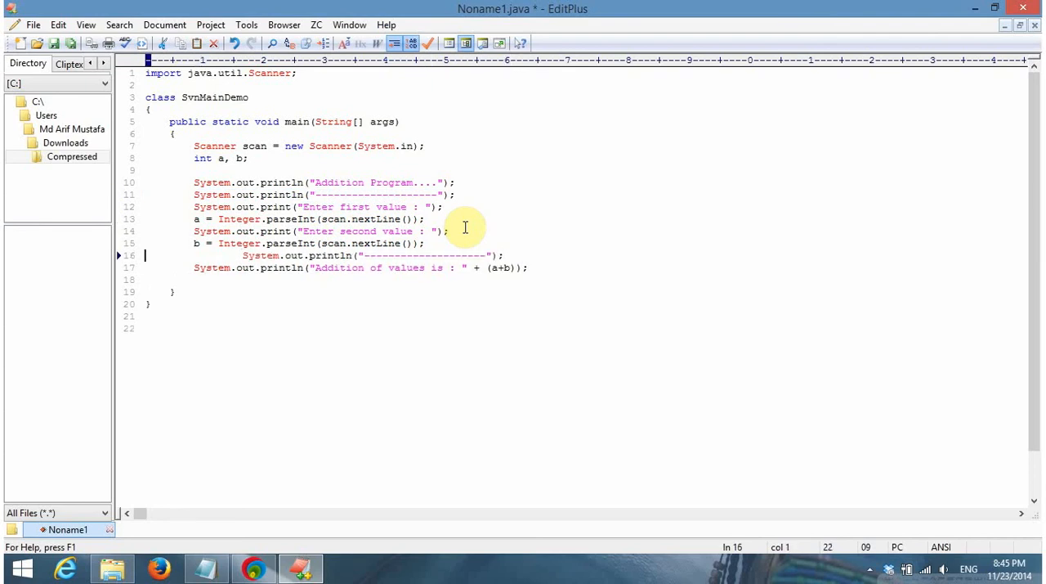
key("Delete")
key("Delete")
Delete the blank line between the result statement and the closing brace of main
key("Down")
key("Down")
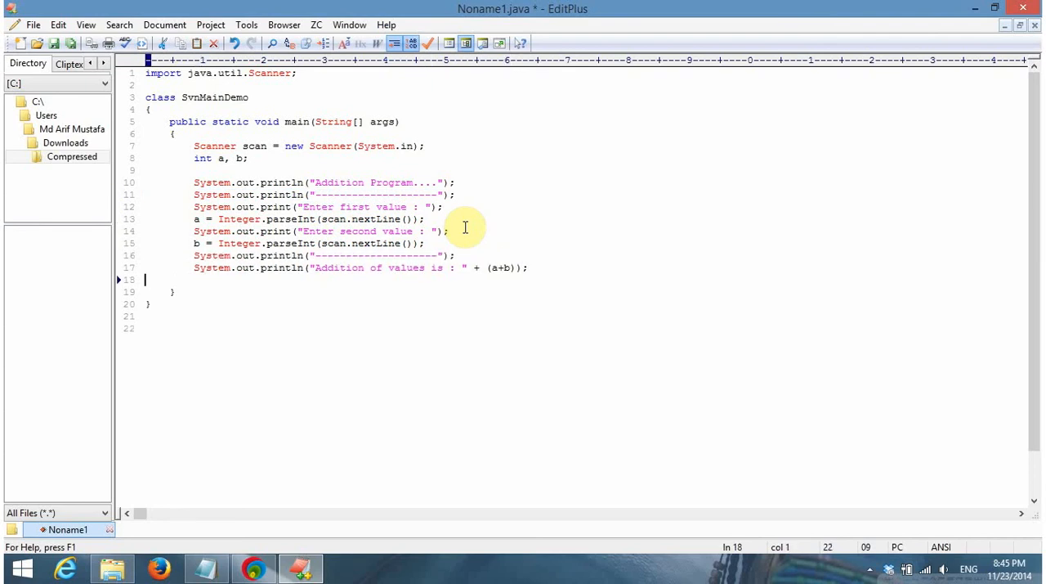
key("BackSpace")
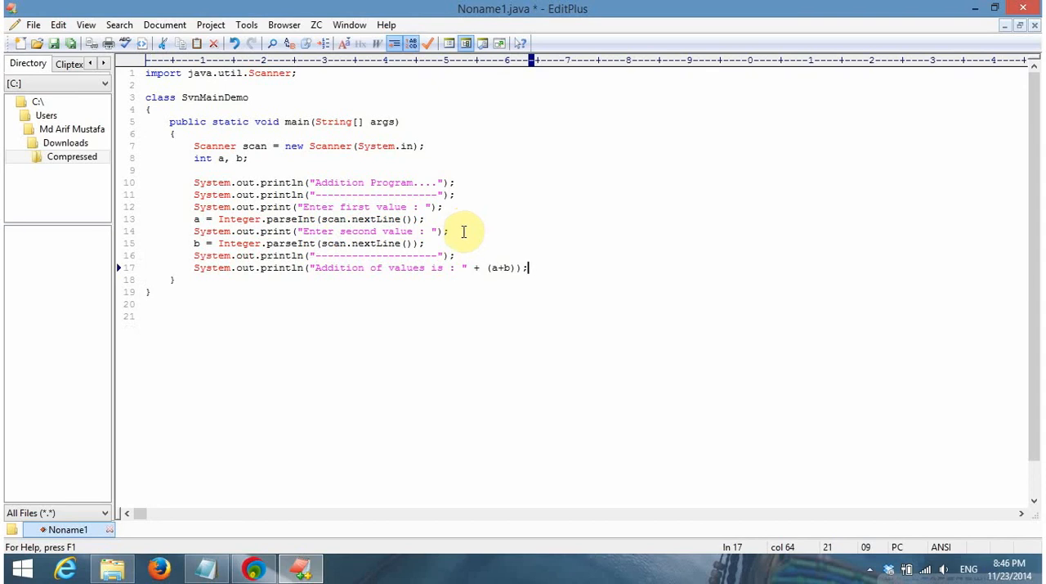
Insert \n at the start of the "Addition Program...." title string
left_click(433, 97)
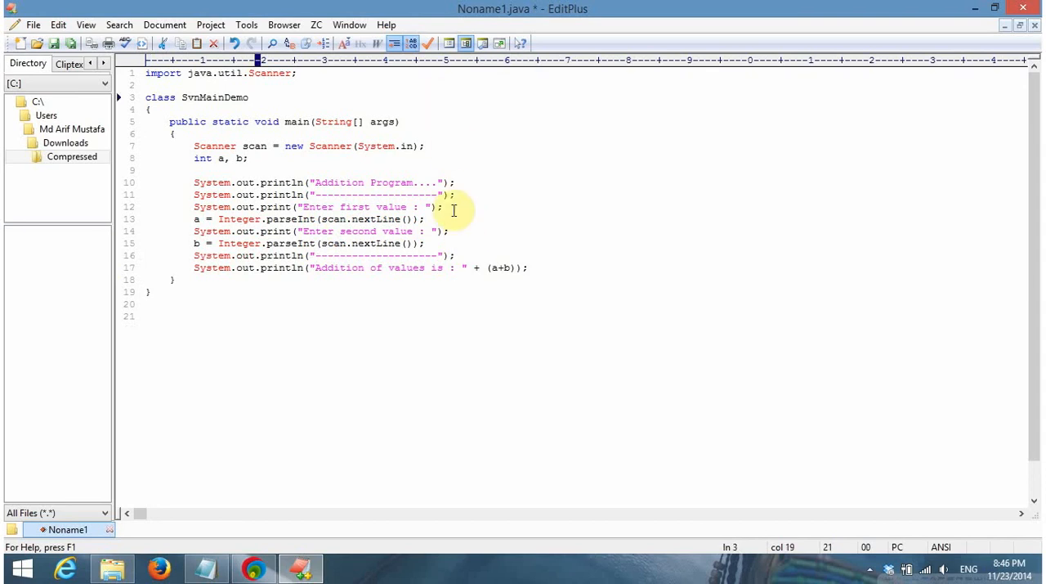
left_click(309, 169)
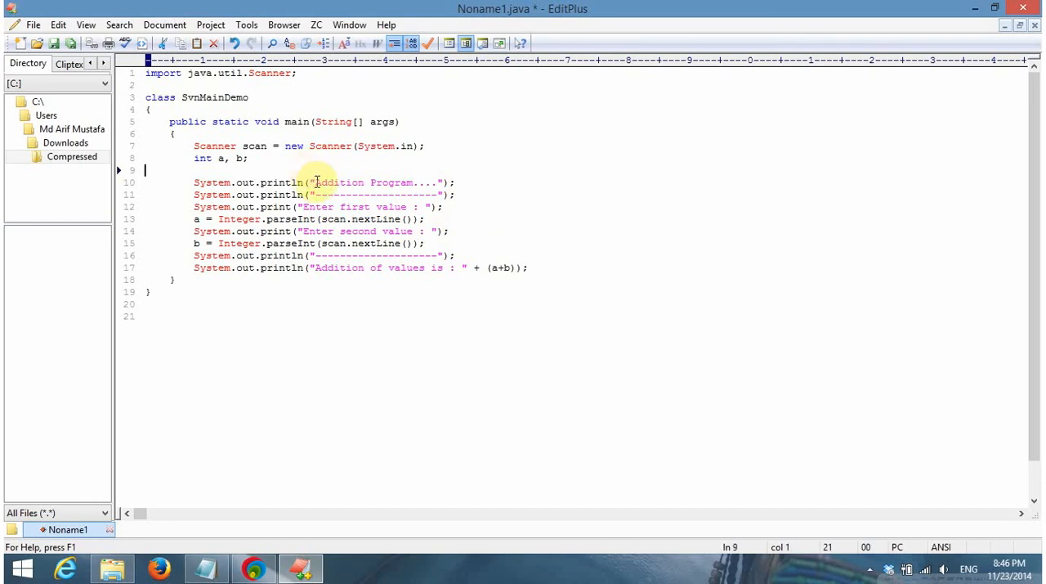
left_click(316, 182)
type("\\n")
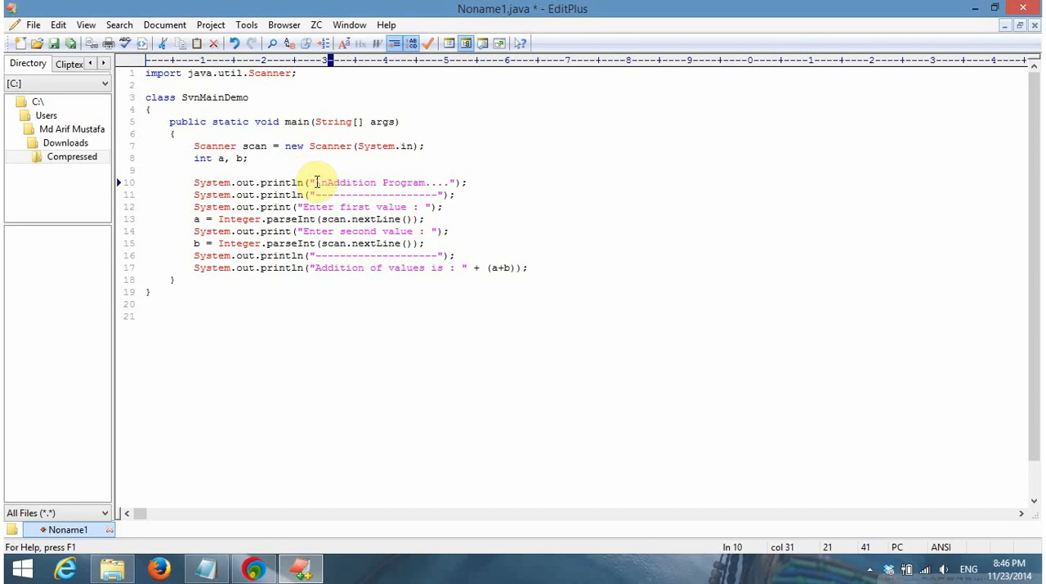
left_click(317, 182)
Select the class name SvnMainDemo, start saving the file and choose the trunk folder inside USERA as the location
left_click_drag(254, 97, 183, 97)
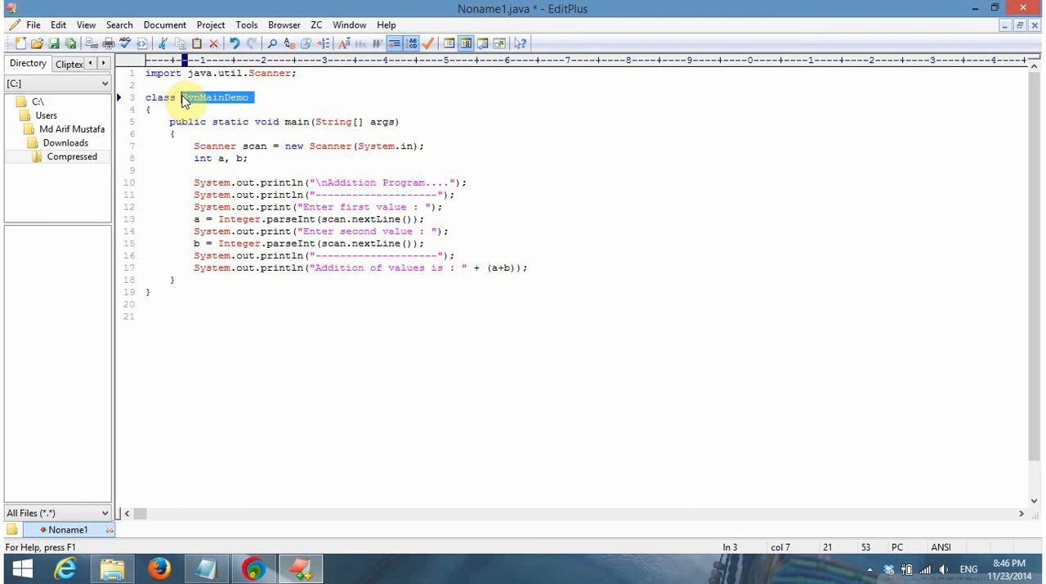
left_click(55, 45)
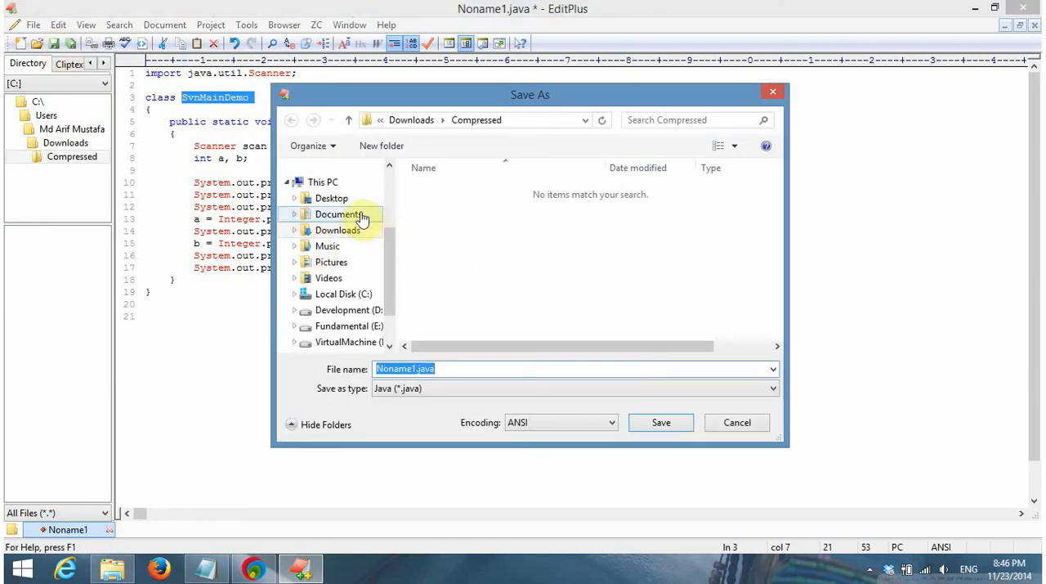
left_click(343, 201)
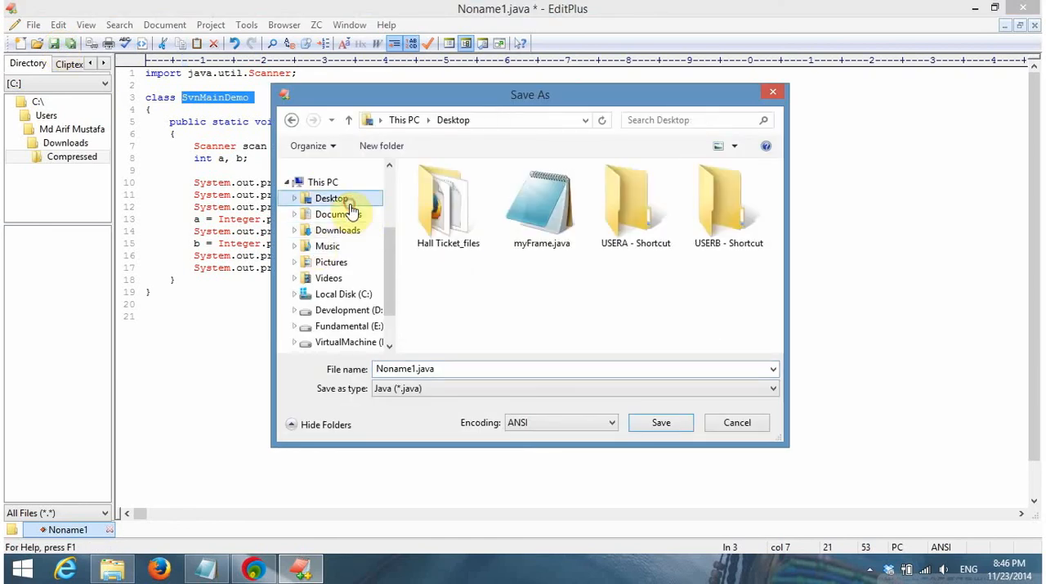
double_click(634, 235)
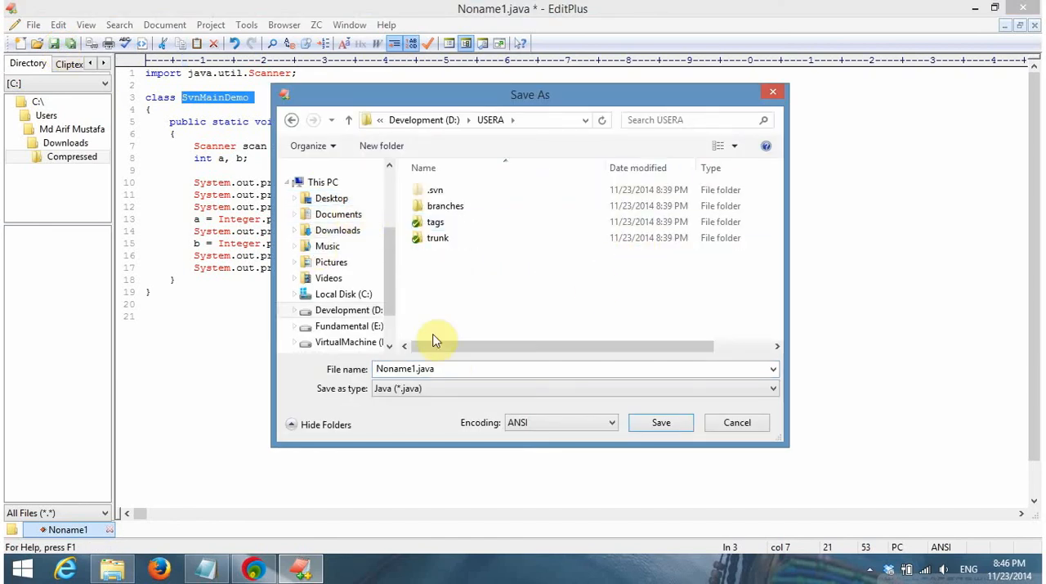
left_click(447, 243)
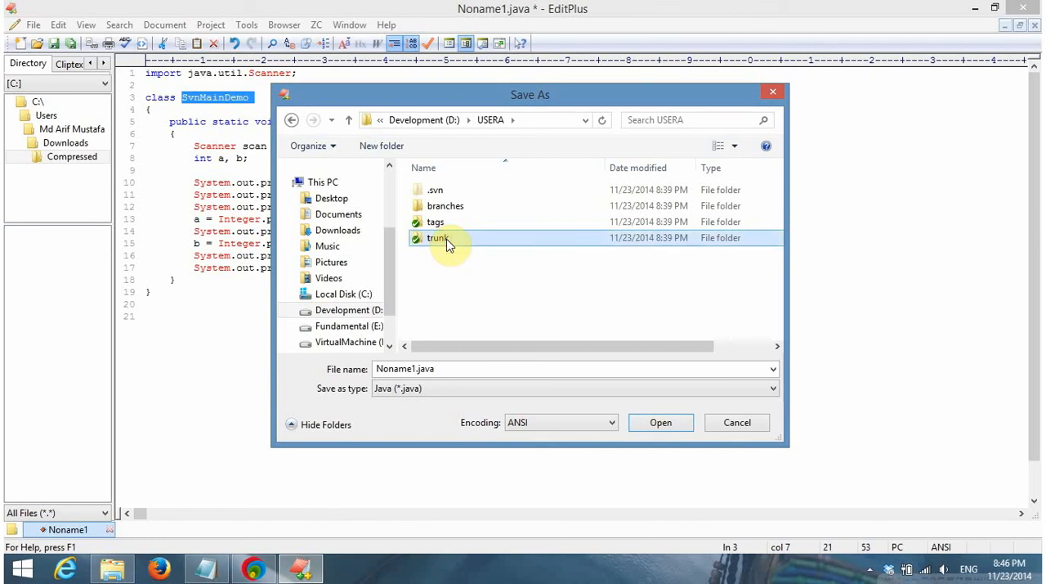
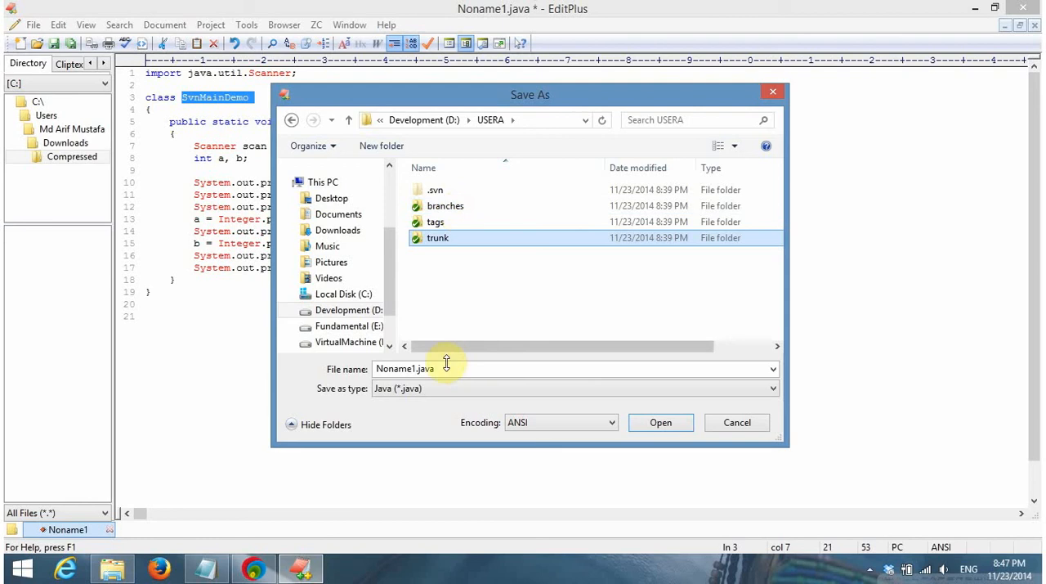
Save the program as SvnMainDemo with the Java file type in USERA's trunk folder and close the code editor
double_click(454, 239)
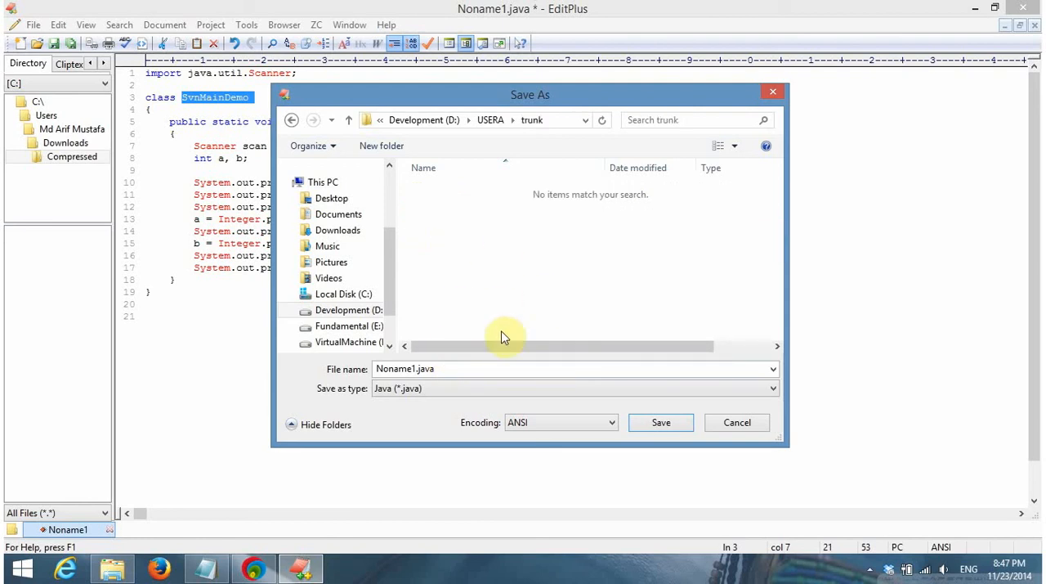
double_click(449, 368)
type("SvnMainDemo")
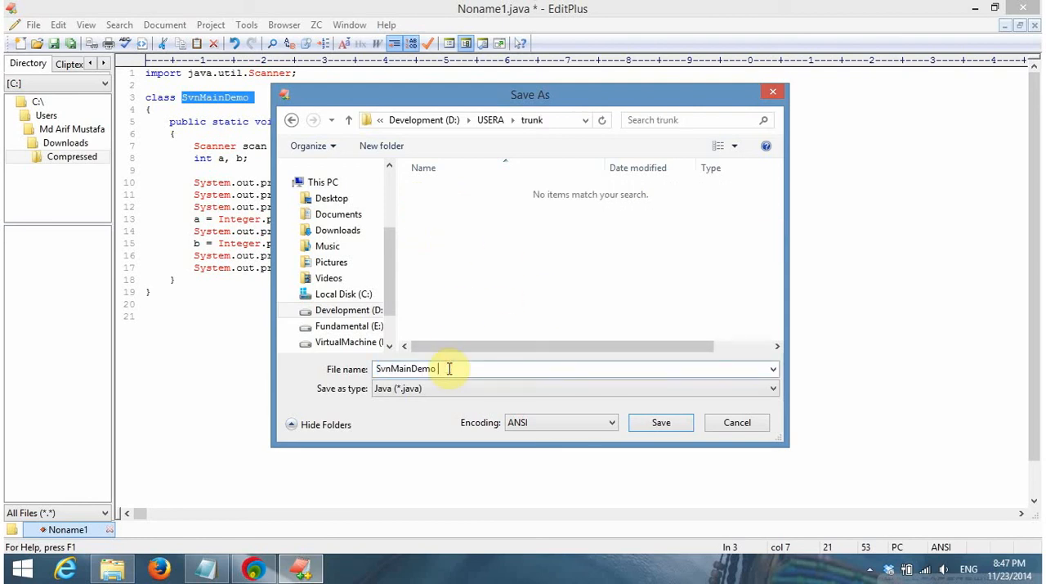
left_click(659, 422)
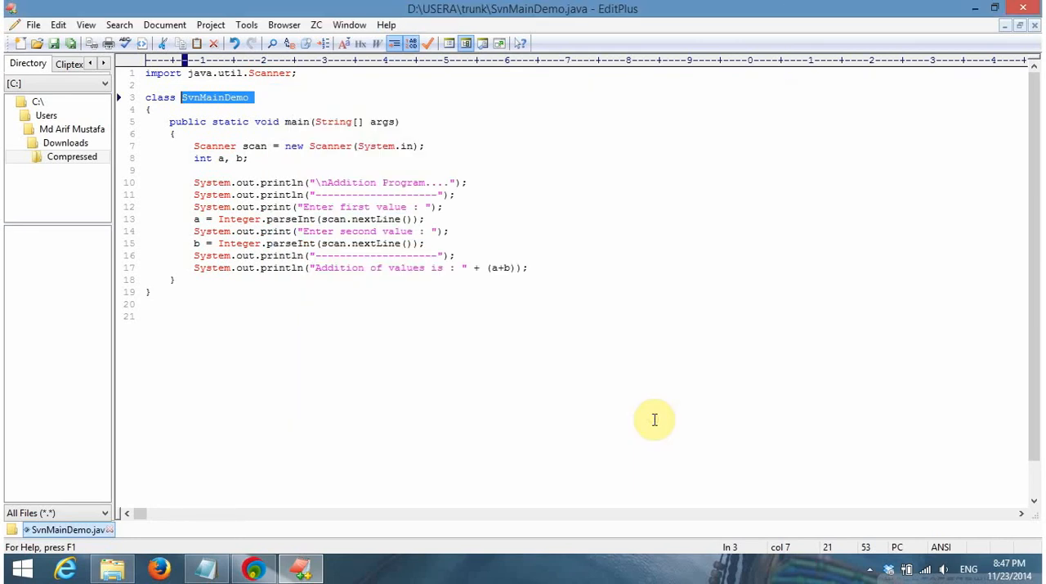
left_click(510, 223)
left_click(444, 140)
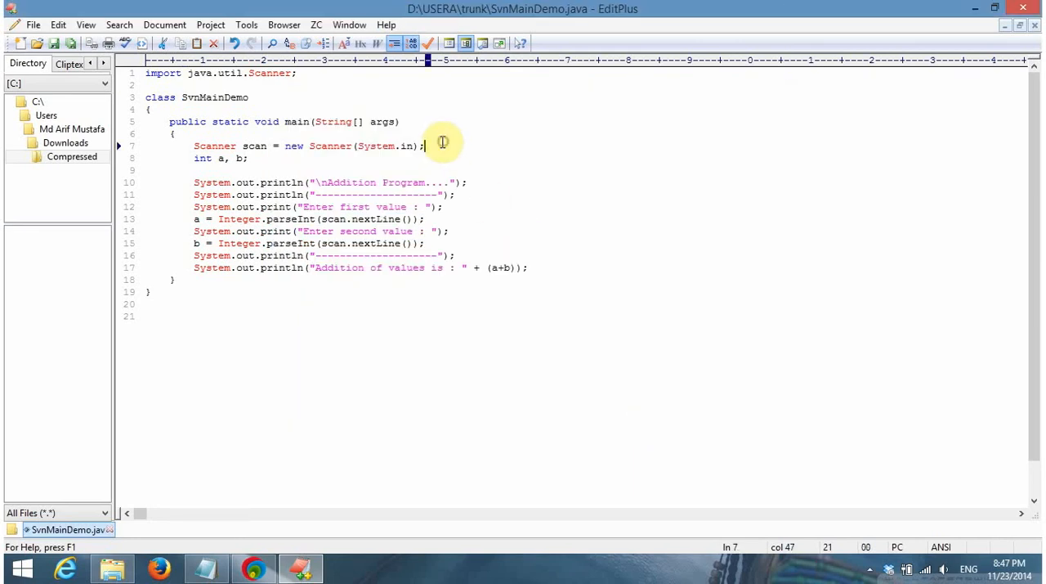
left_click(406, 112)
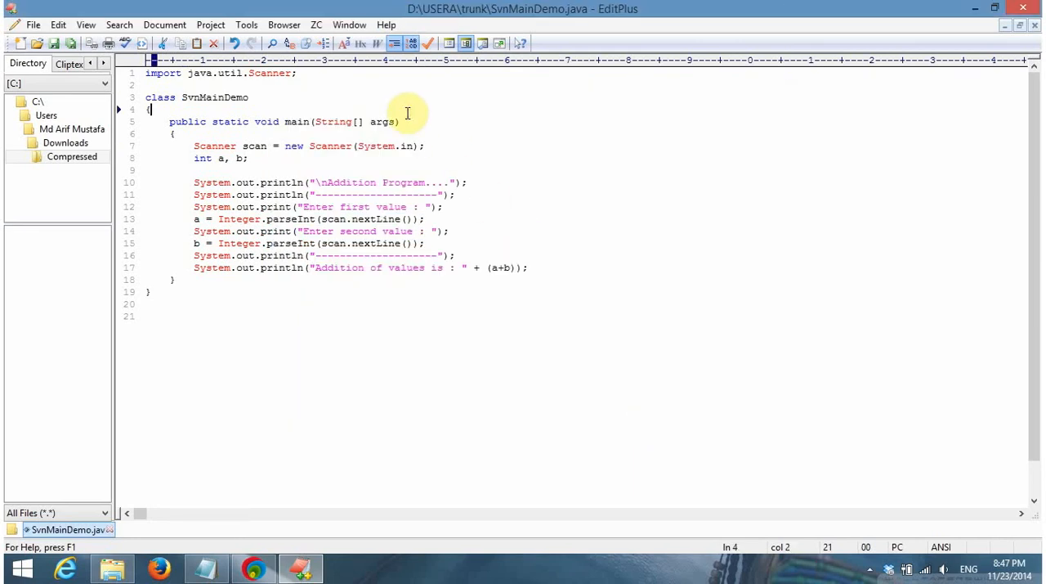
left_click(1021, 8)
Refresh the desktop and look up SvnMainDemo.java in the trunk folder of USERA
right_click(569, 197)
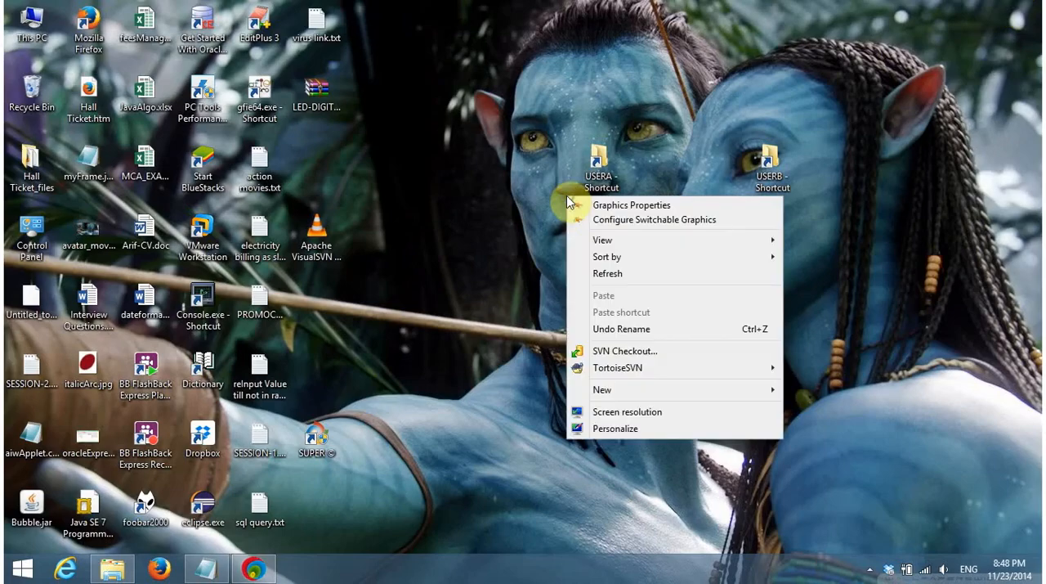
left_click(606, 282)
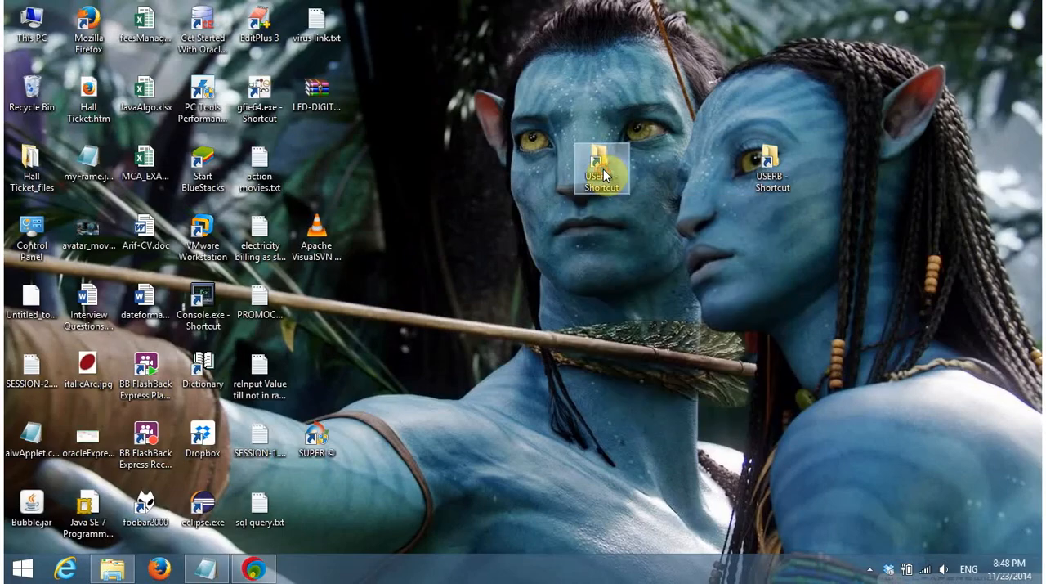
double_click(603, 163)
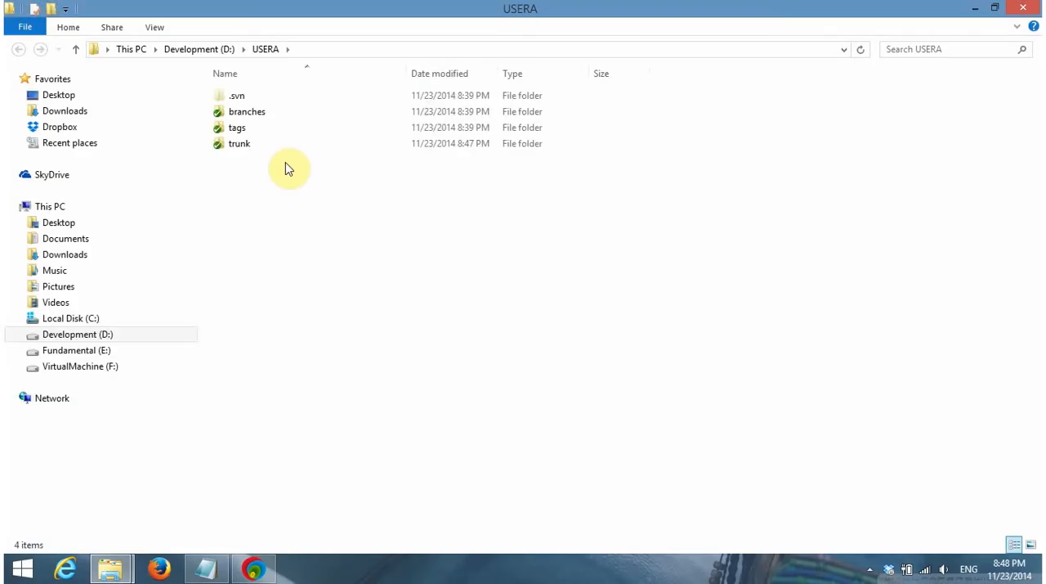
double_click(237, 152)
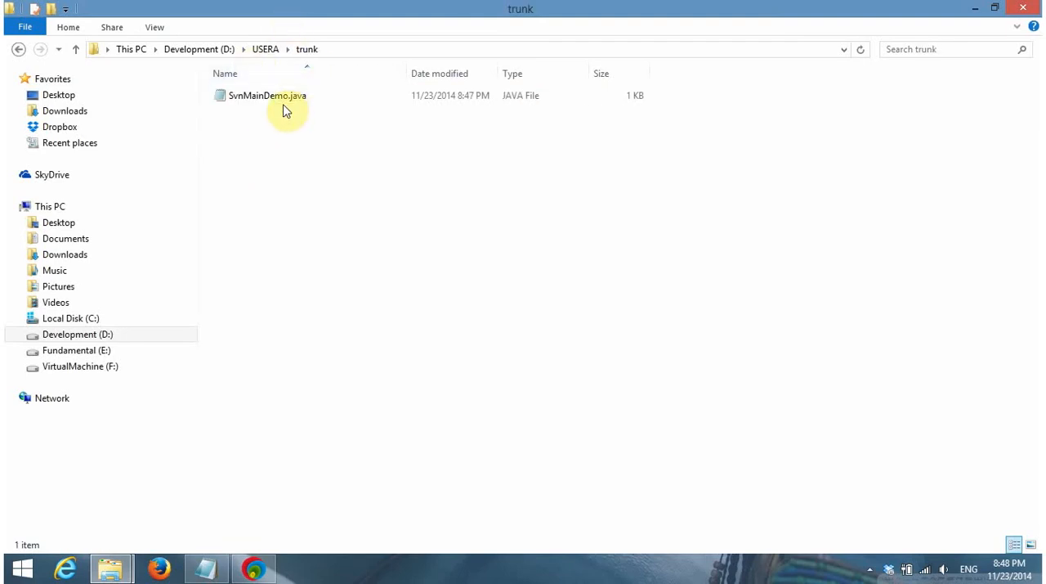
left_click(281, 104)
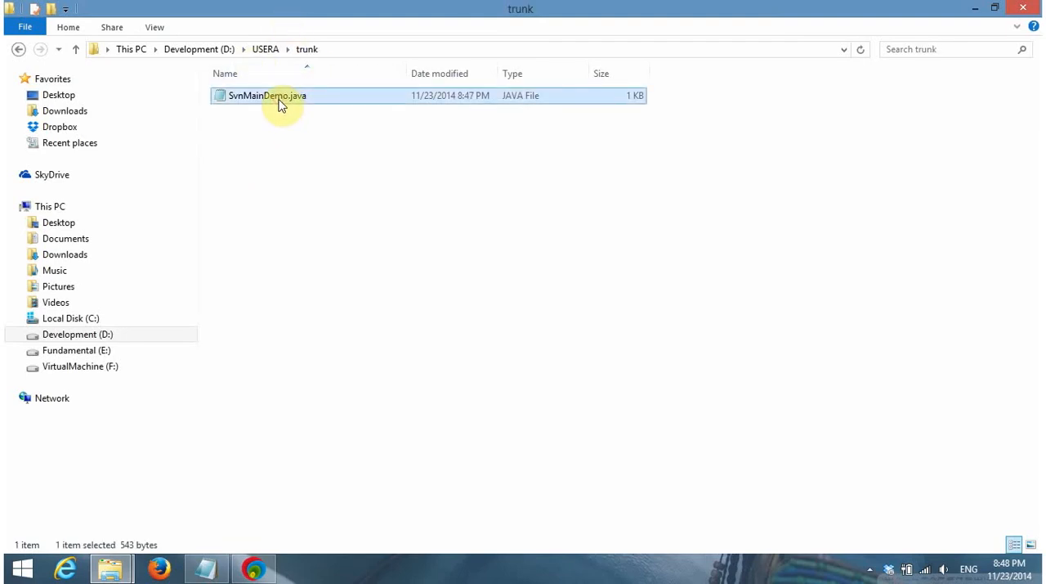
Switch to SESSION-2.txt in Notepad and copy the "-----done..." mark onto the RESOURCE ALLOCATION line
left_click(206, 568)
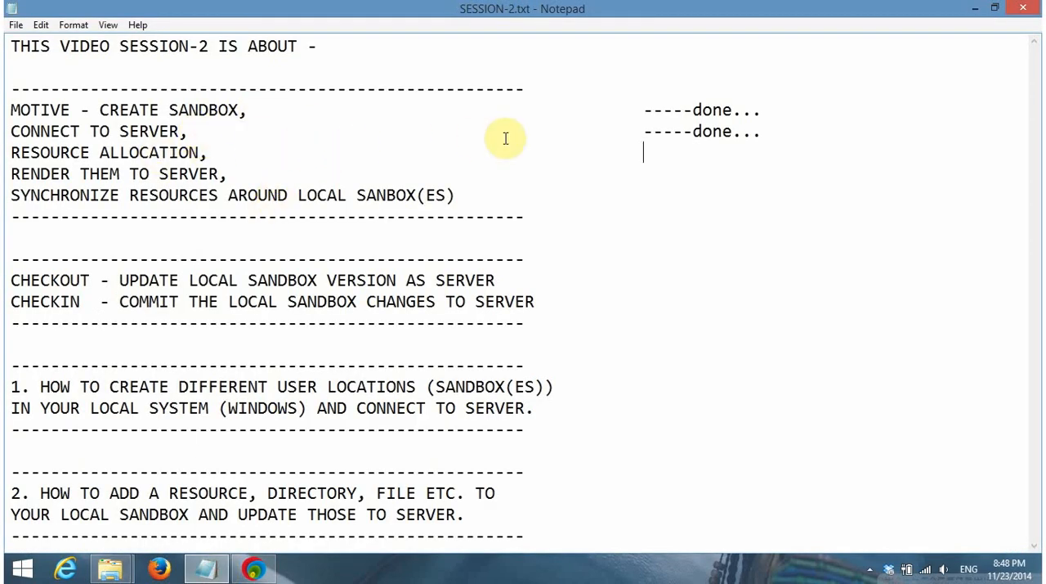
key("Up")
key("shift+End")
key("ctrl+c")
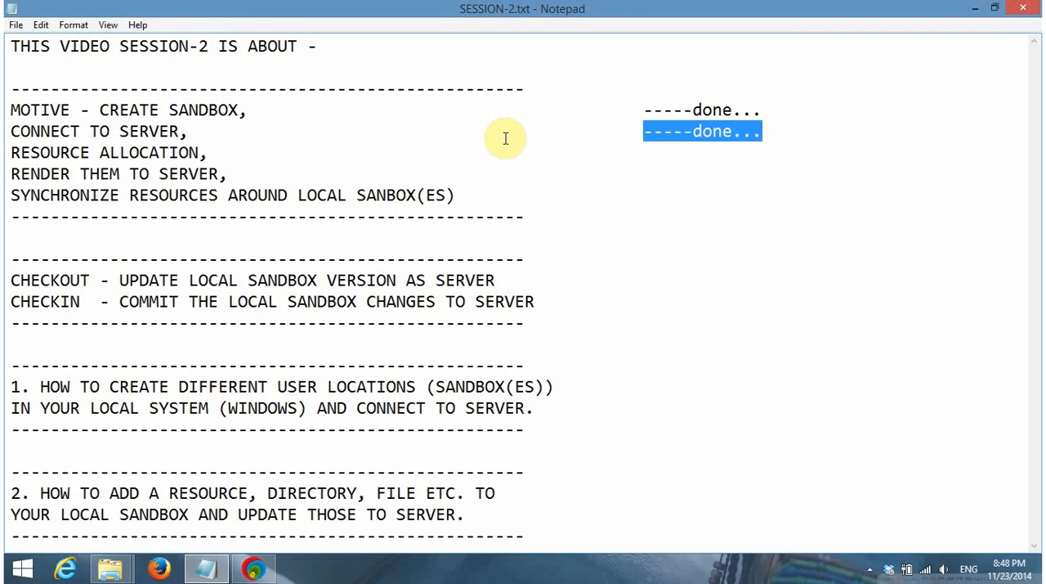
key("Down")
key("ctrl+v")
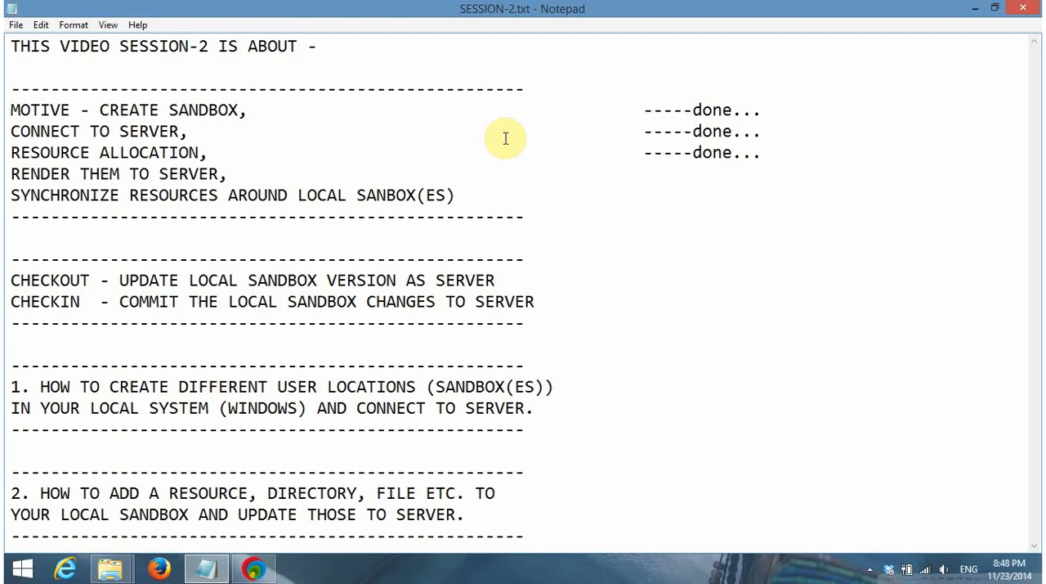
Insert "/SYNCHRONIZE" directly after RENDER in the "RENDER THEM TO SERVER" line
key("Down")
key("shift+Home")
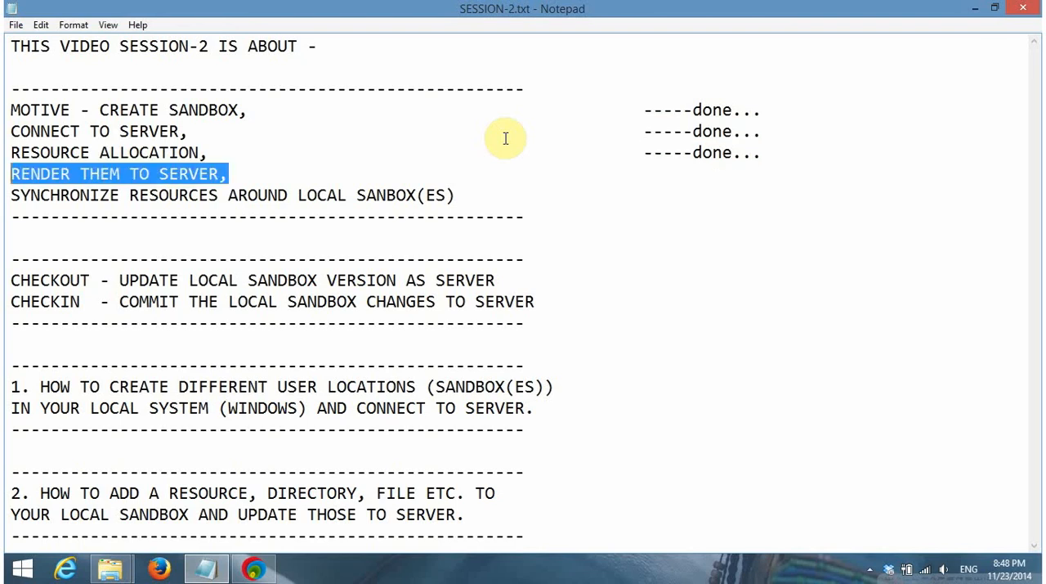
left_click(73, 173)
type("/sy")
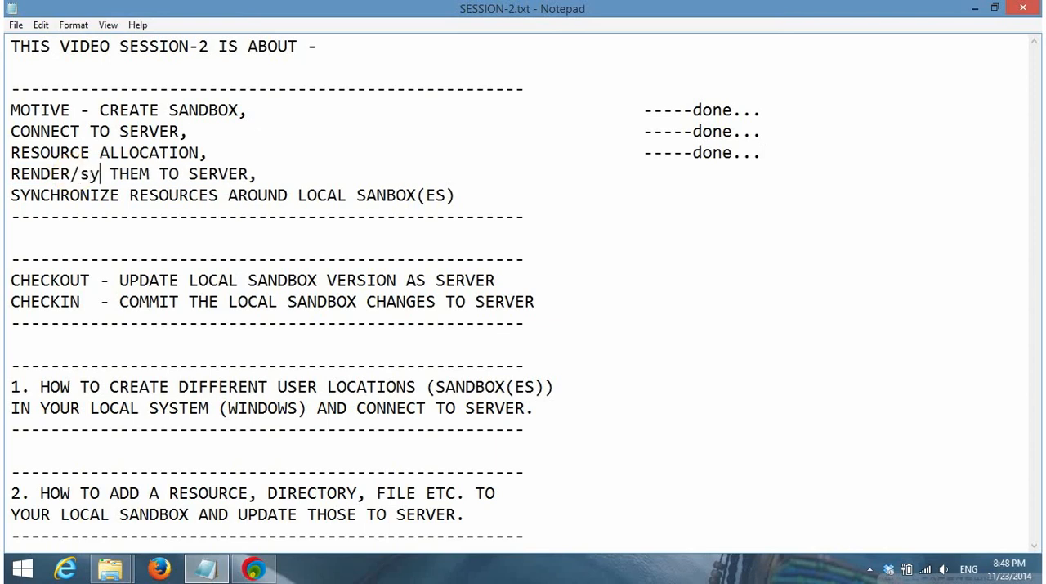
key("BackSpace")
key("BackSpace")
type("SYS")
key("BackSpace")
type("NCHRO")
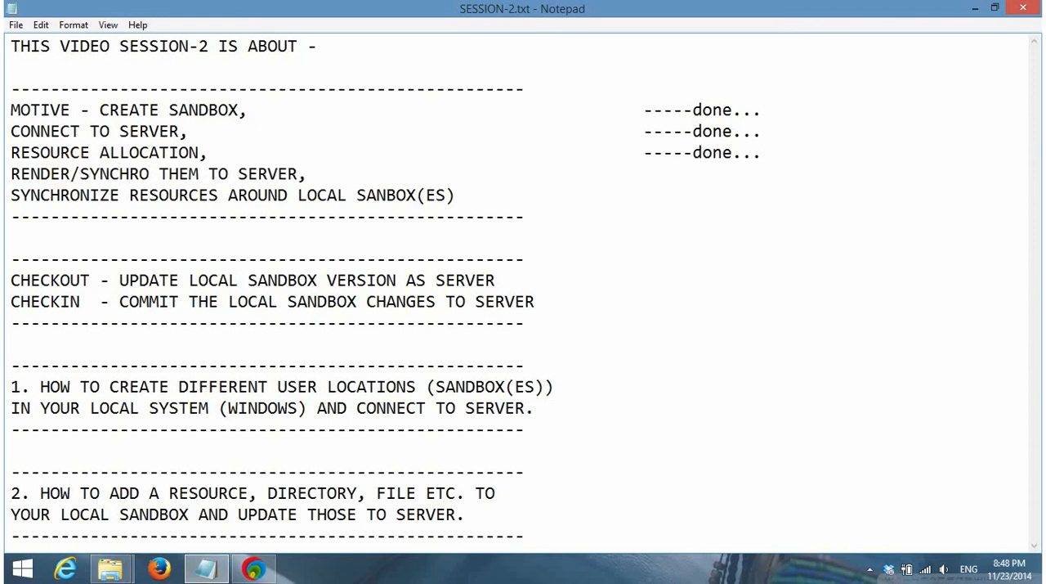
type("NI")
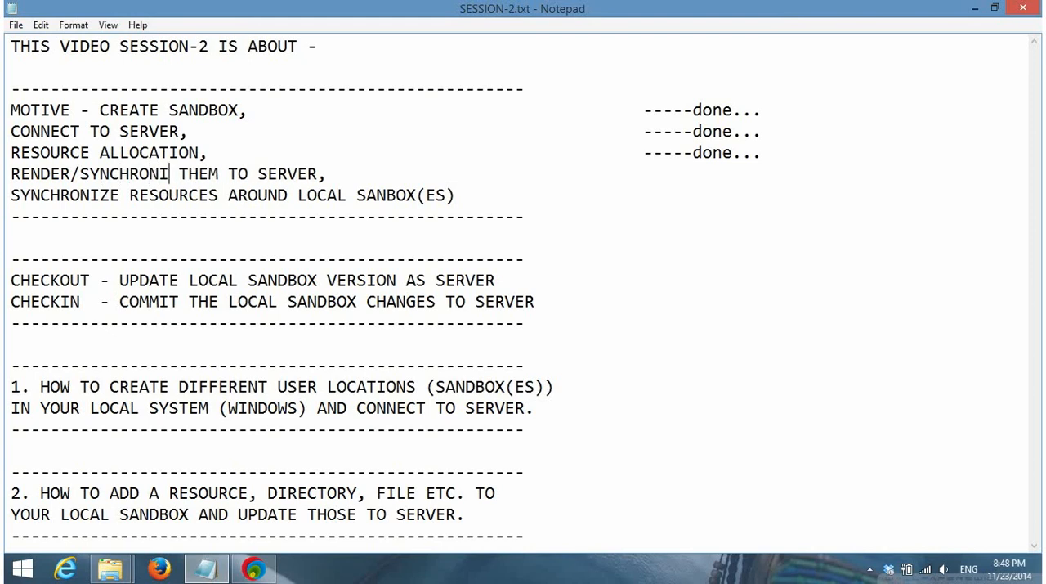
type("S")
key("BackSpace")
type("Z")
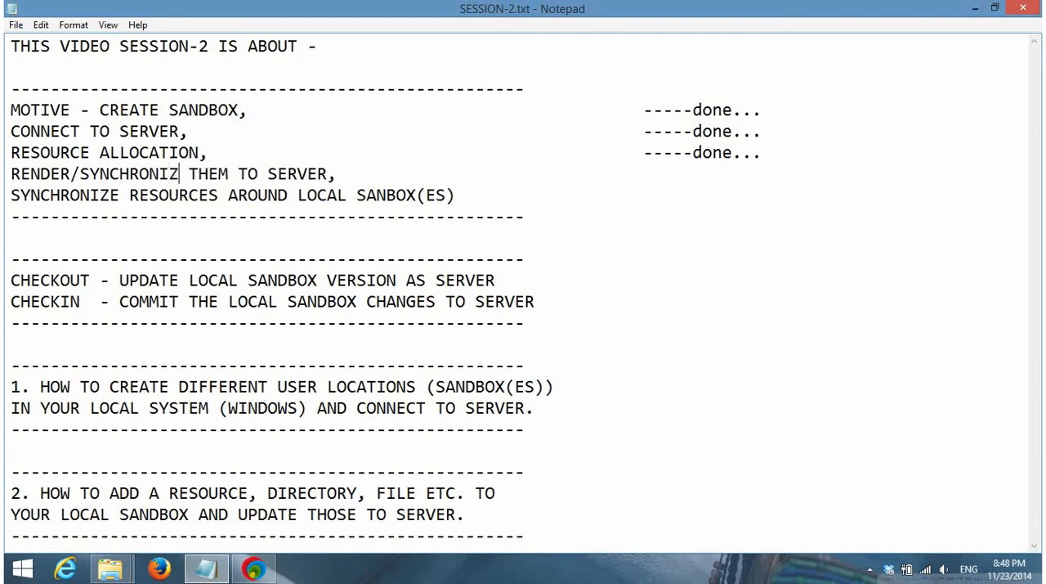
type("E")
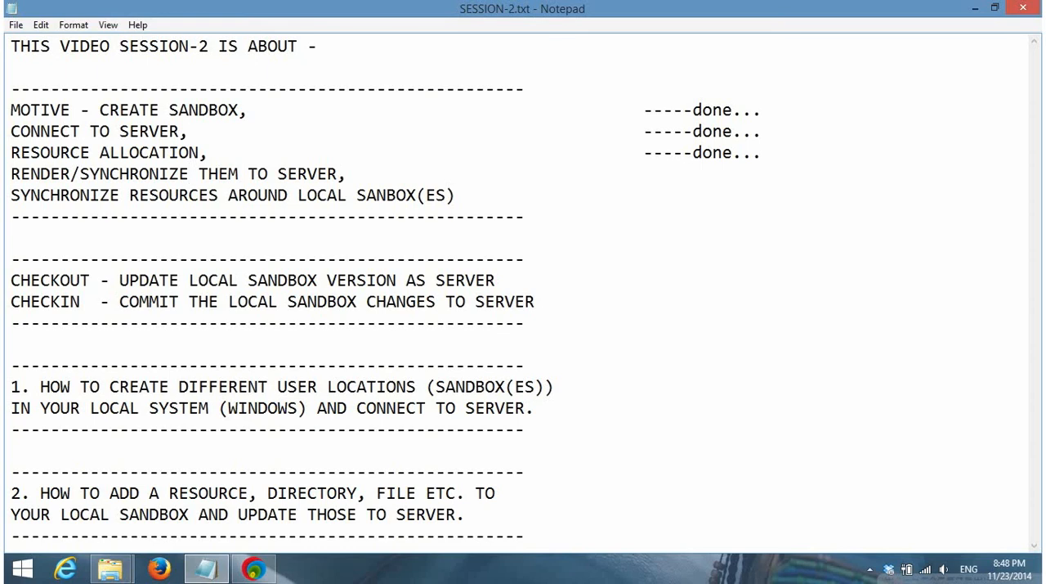
Minimize the open windows, check the repository's contents in VisualSVN Server, minimize it and refresh the desktop
left_click(981, 8)
left_click(977, 10)
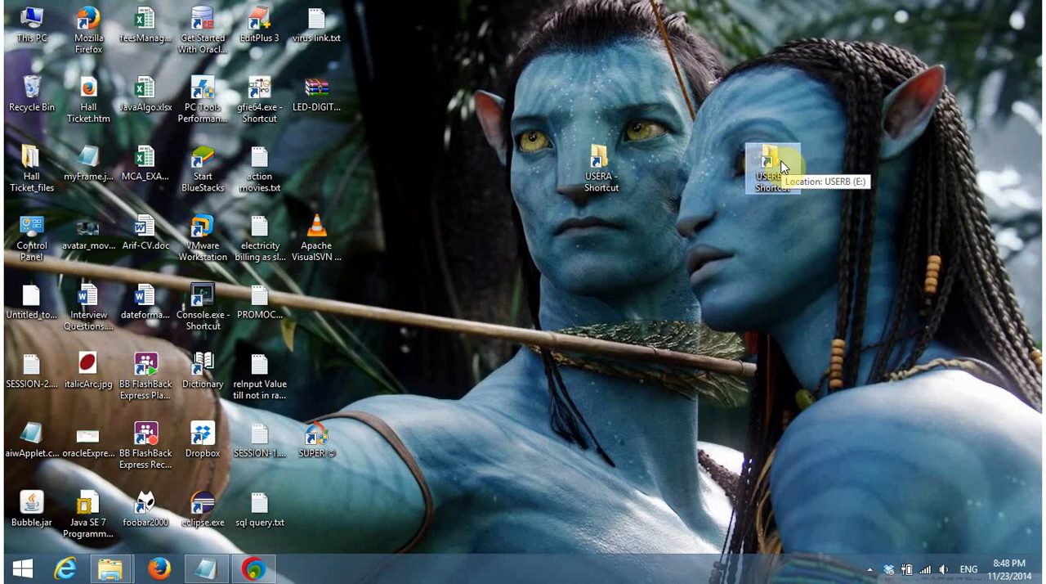
left_click(254, 568)
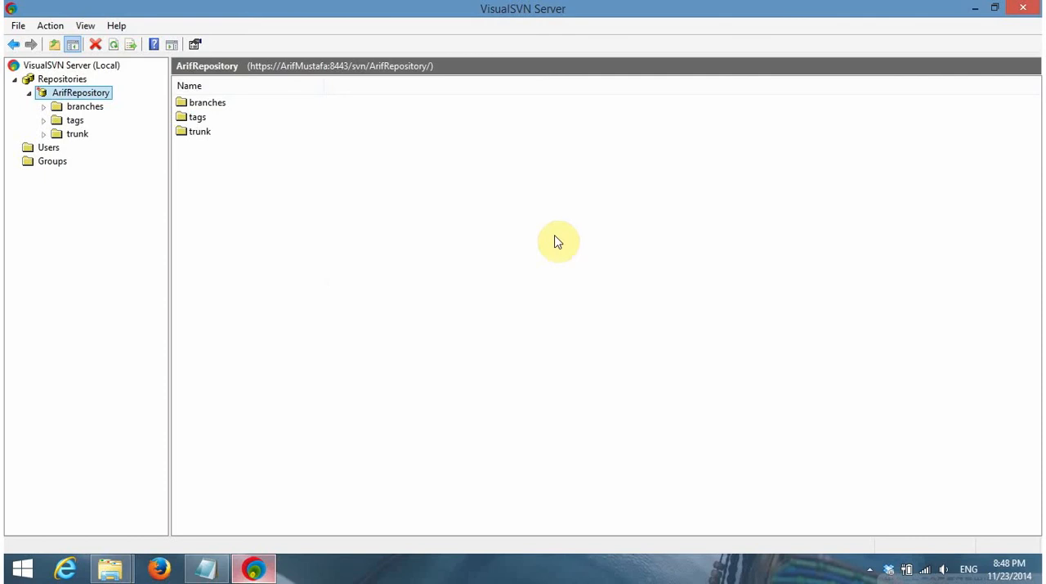
left_click(975, 8)
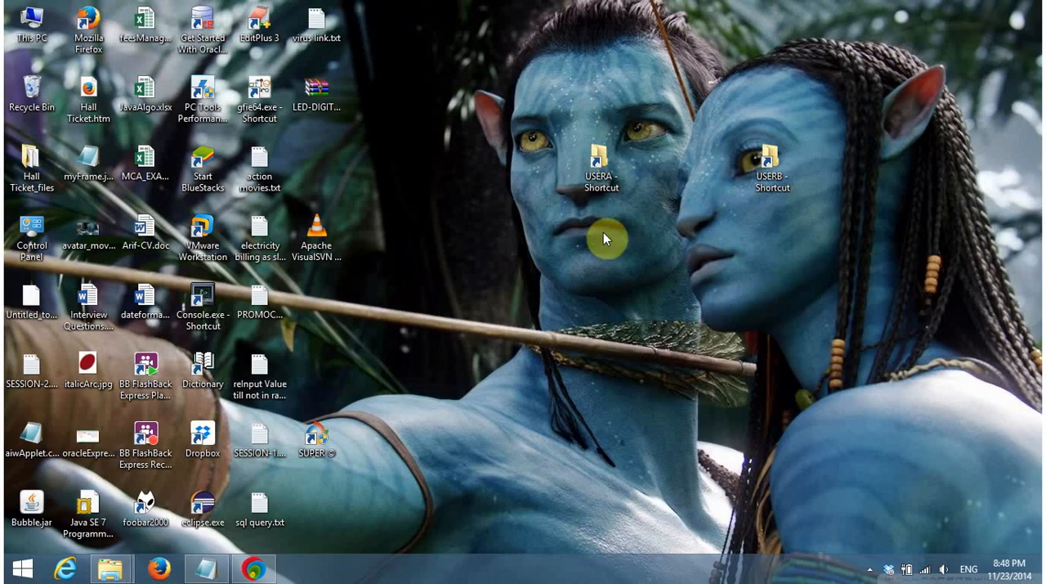
right_click(603, 233)
left_click(651, 310)
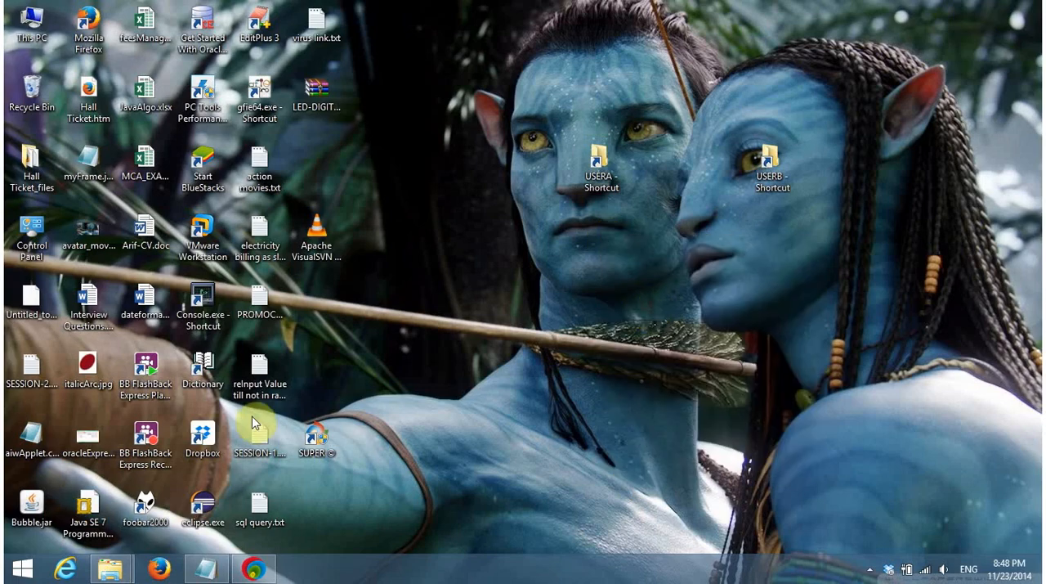
Bring up the open USERB and USERA trunk folder windows one after the other and close both
left_click(122, 568)
left_click(140, 483)
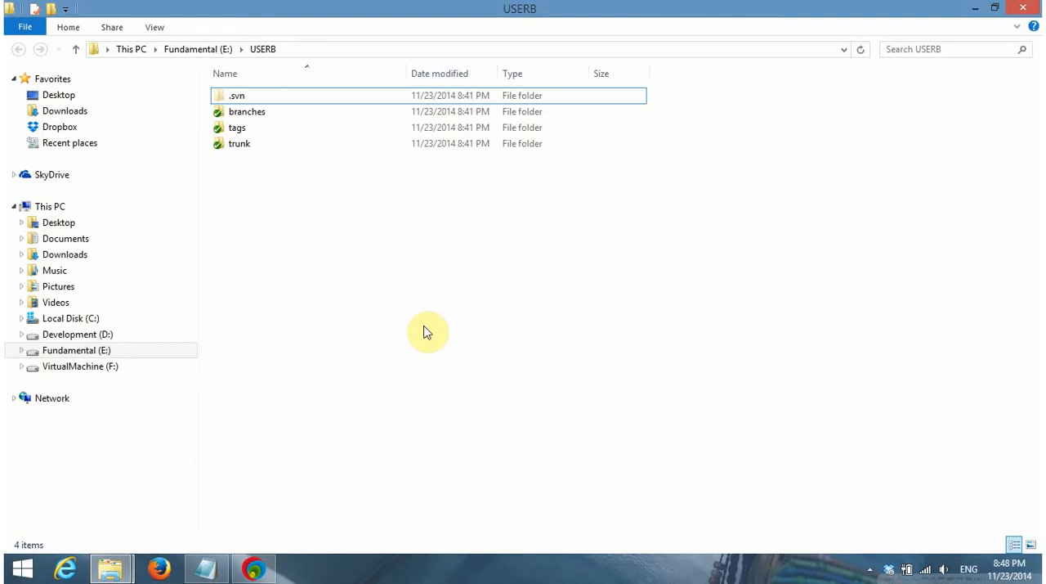
left_click(1024, 8)
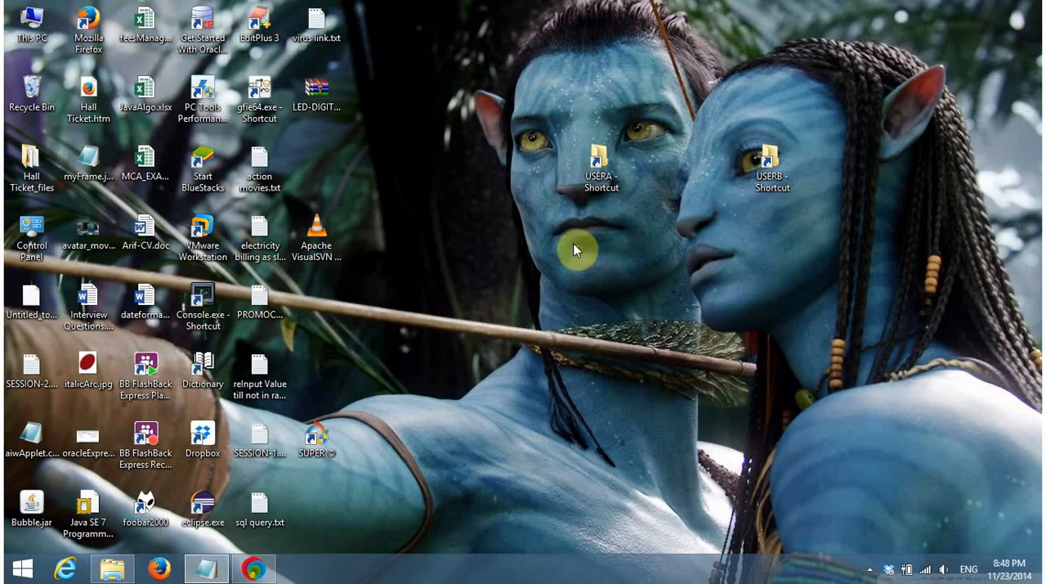
left_click(112, 566)
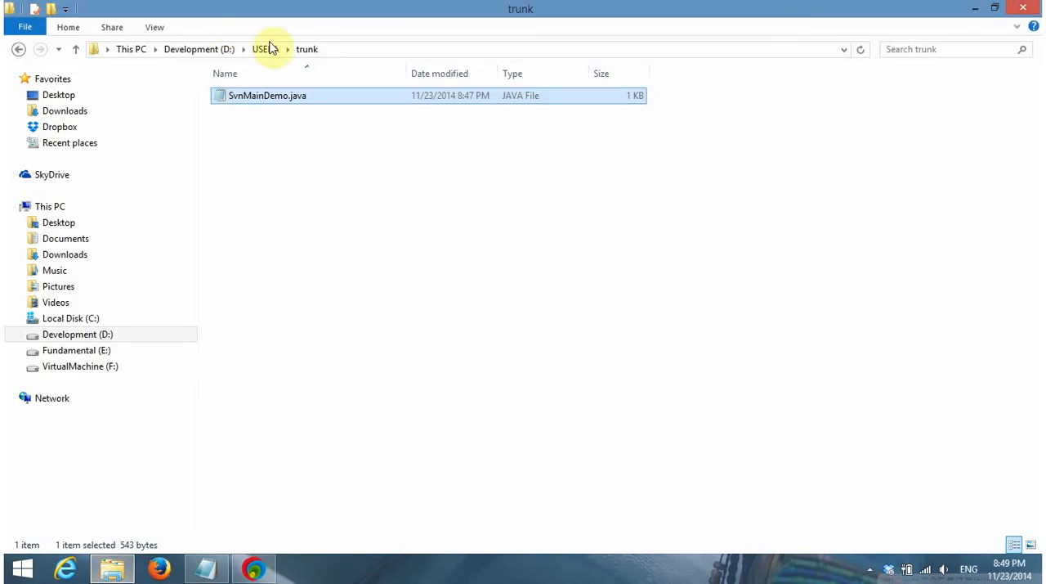
left_click(273, 170)
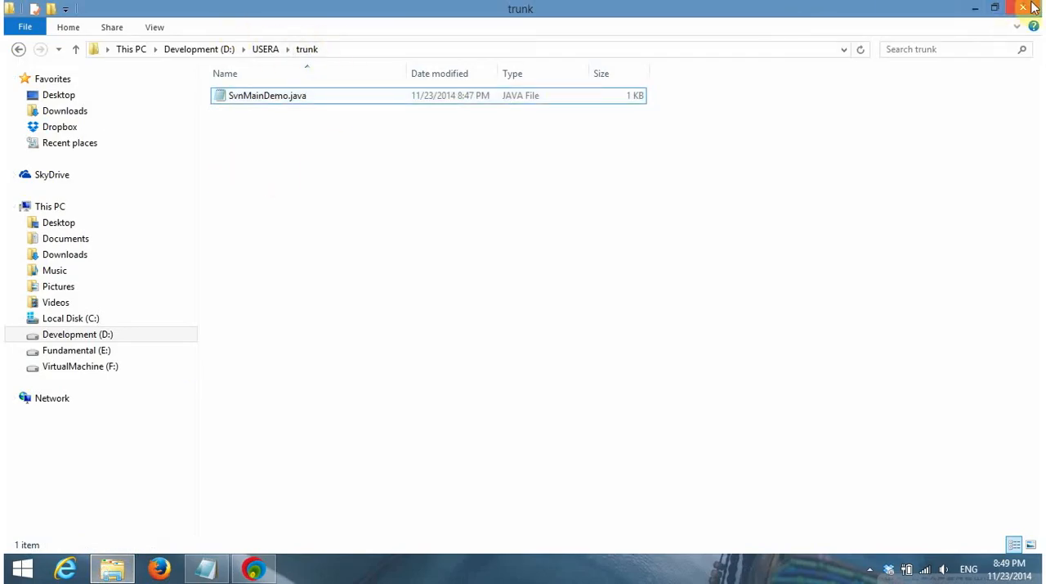
left_click(1023, 8)
Open the trunk folder from the USERA desktop shortcut and select SvnMainDemo.java
double_click(603, 164)
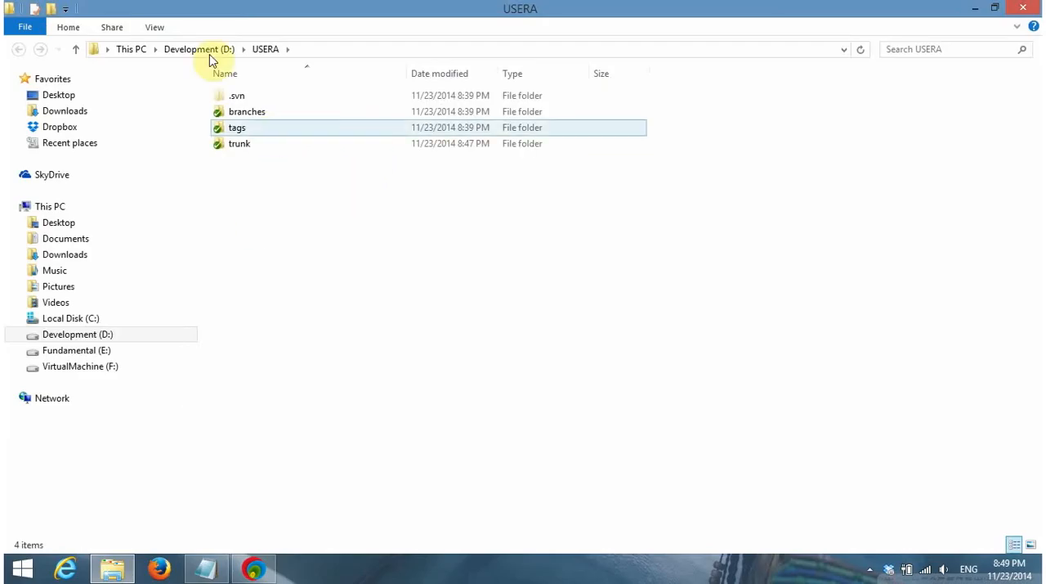
left_click(241, 151)
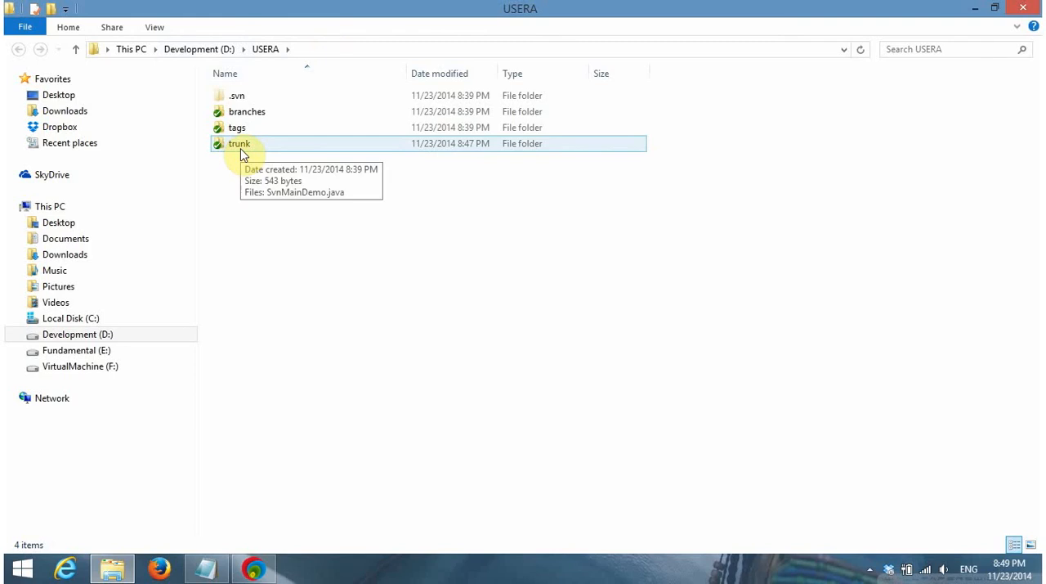
double_click(241, 150)
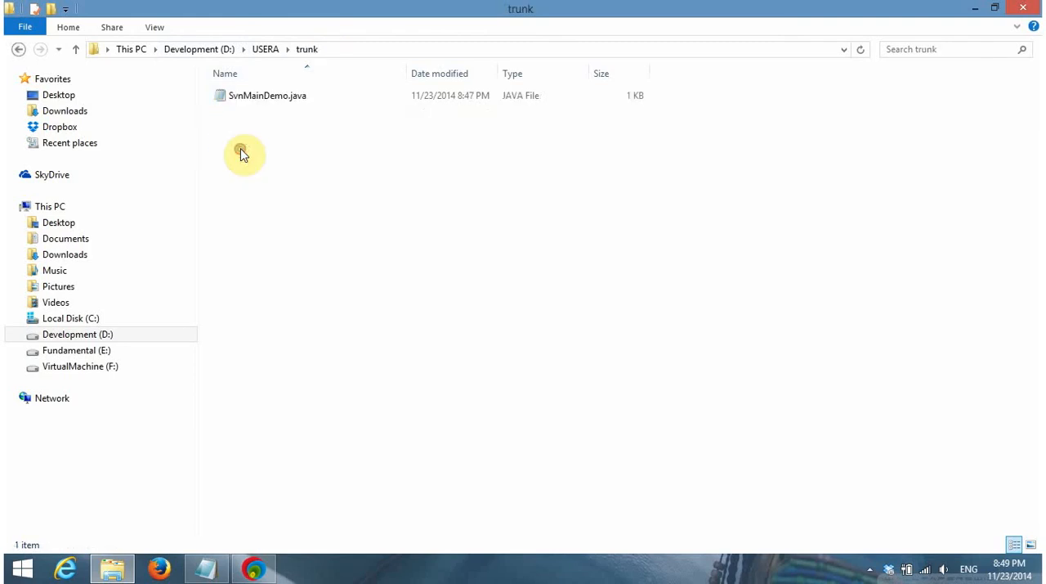
left_click(278, 99)
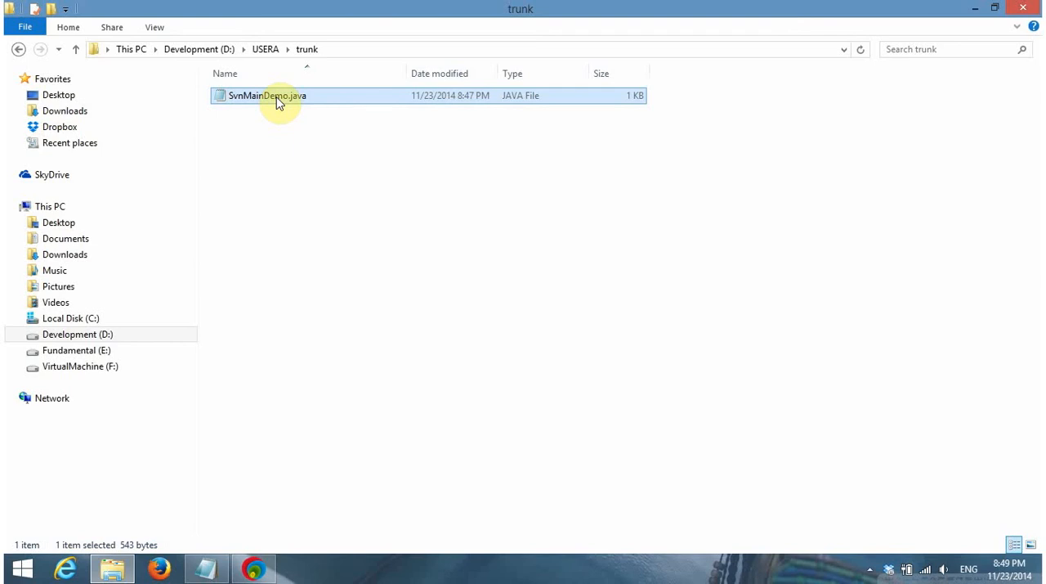
right_click(328, 99)
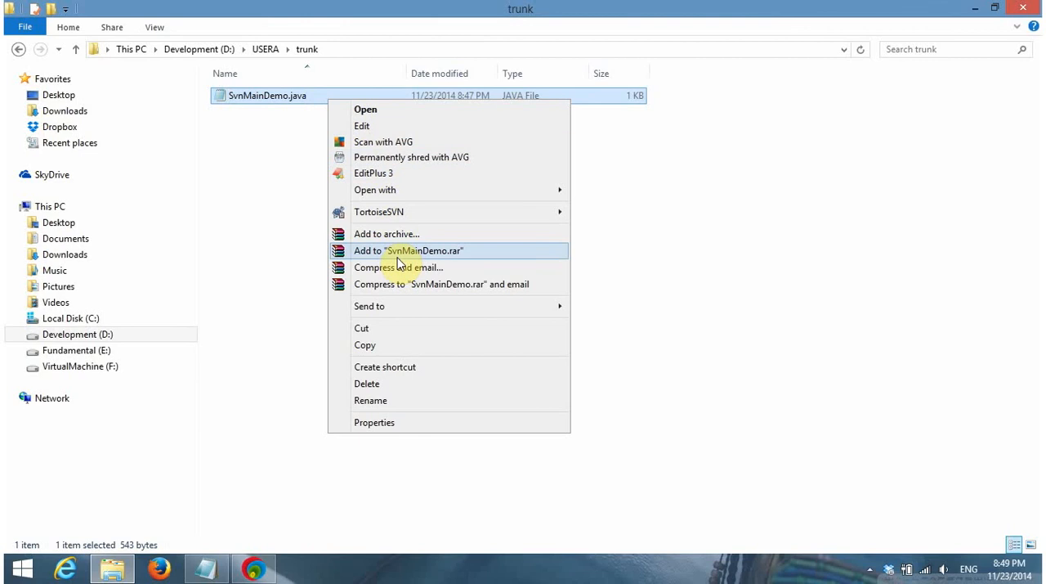
left_click(373, 268)
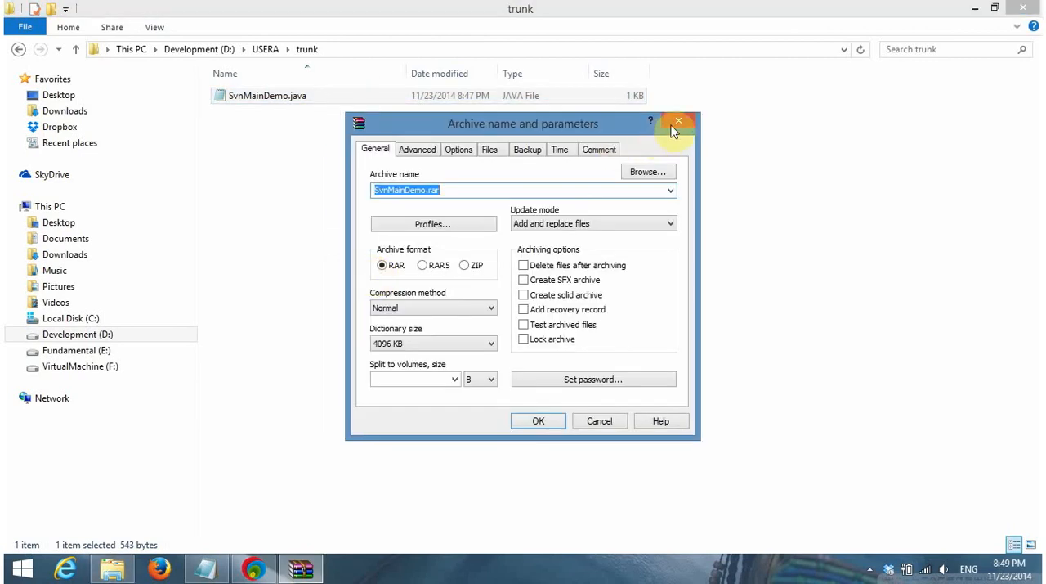
left_click(677, 123)
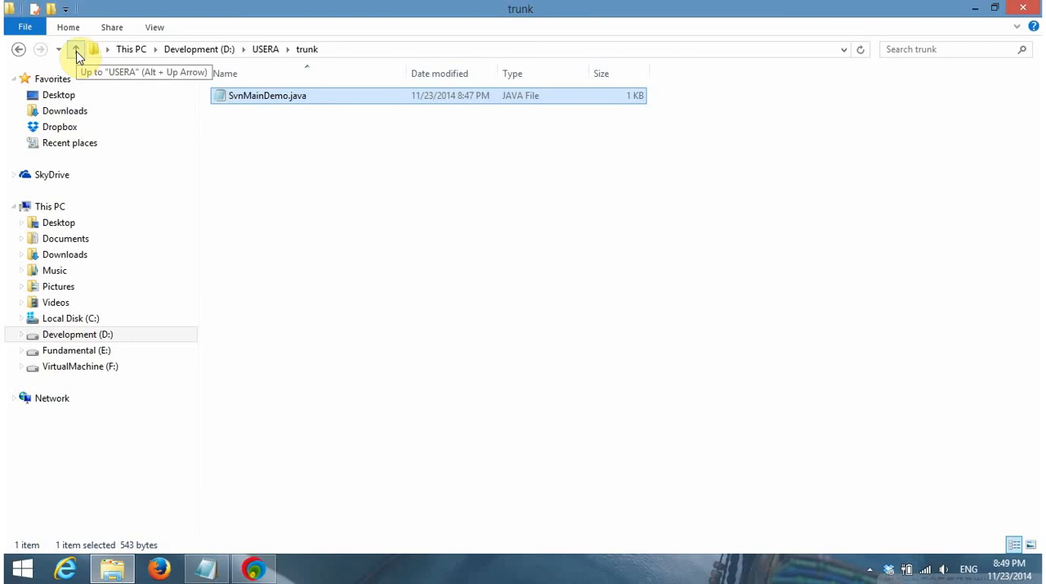
Refresh USERA's trunk folder, check the parent USERA folder and go back into trunk
right_click(236, 169)
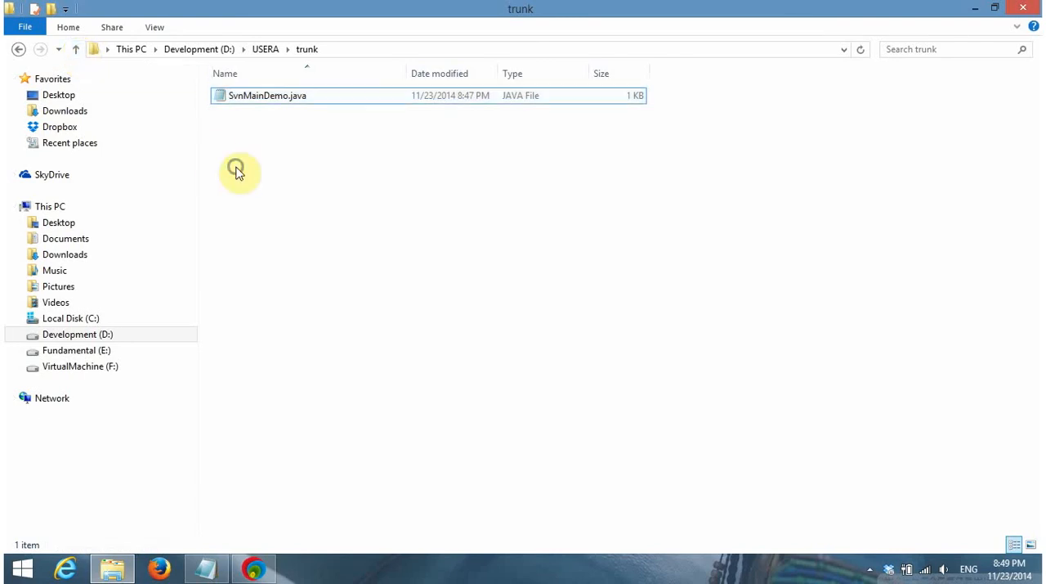
left_click(278, 262)
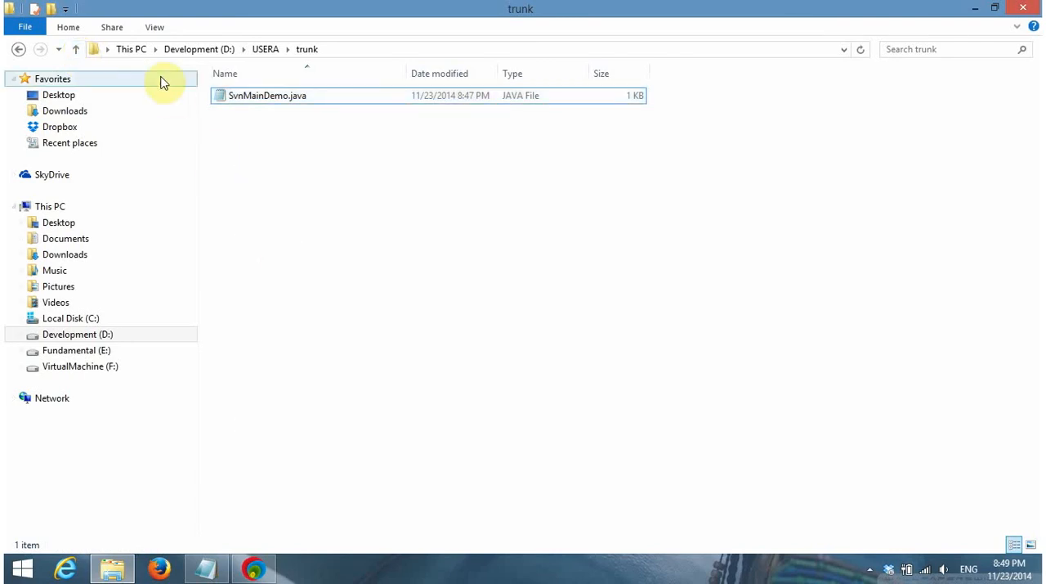
left_click(73, 52)
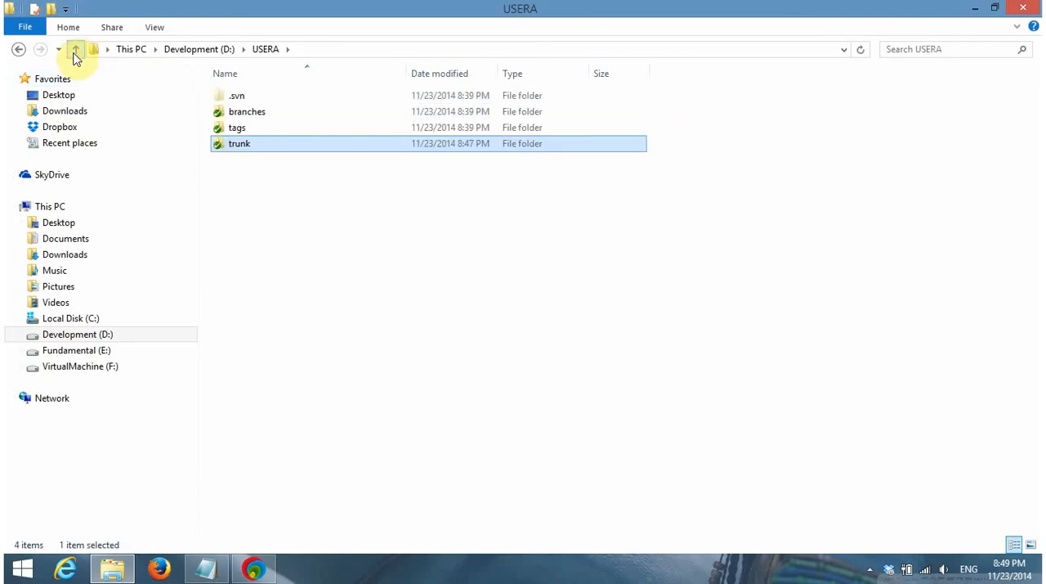
right_click(343, 207)
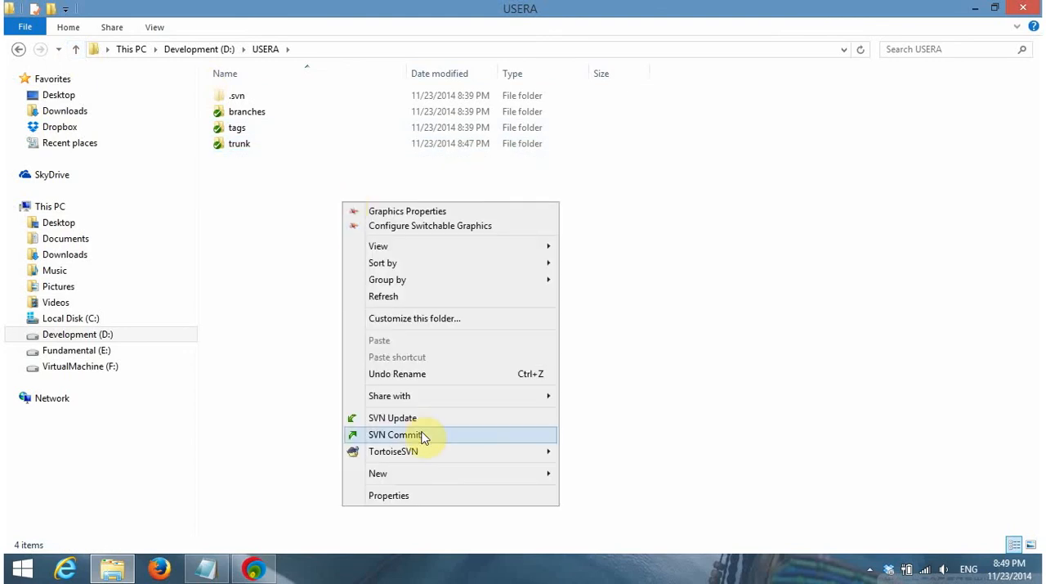
left_click(245, 291)
left_click(262, 154)
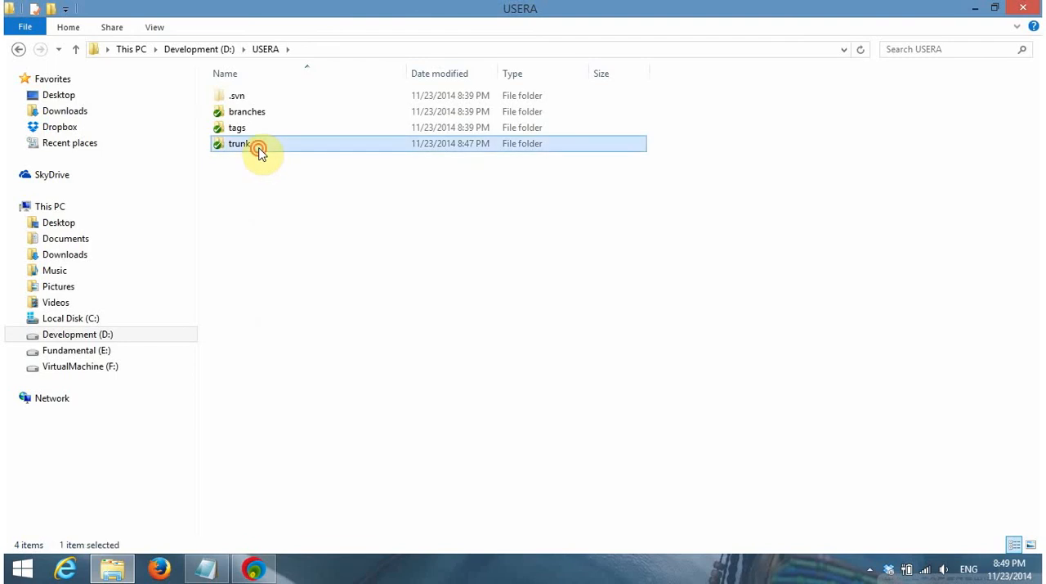
double_click(262, 154)
right_click(273, 143)
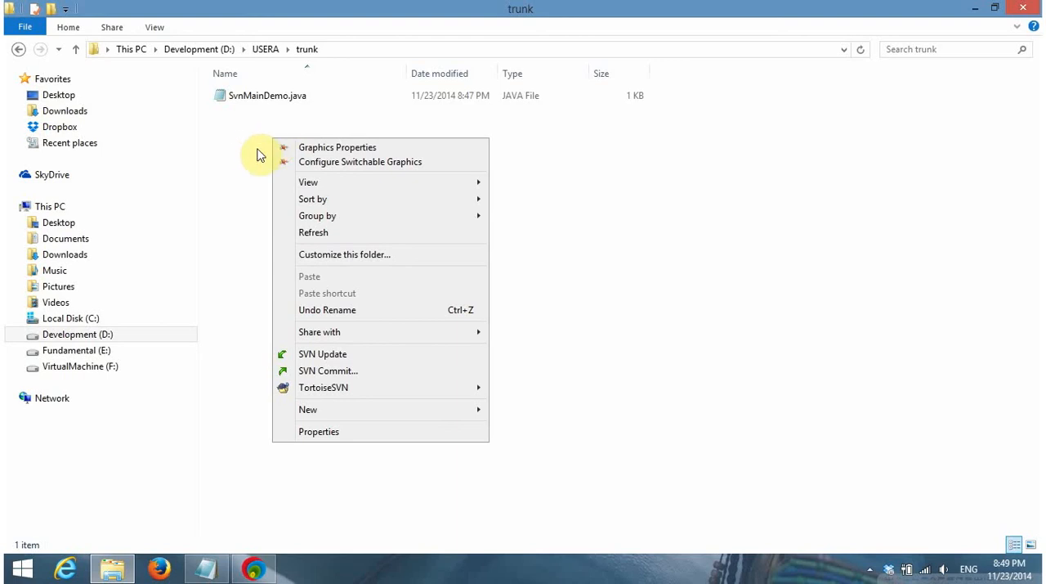
left_click(249, 148)
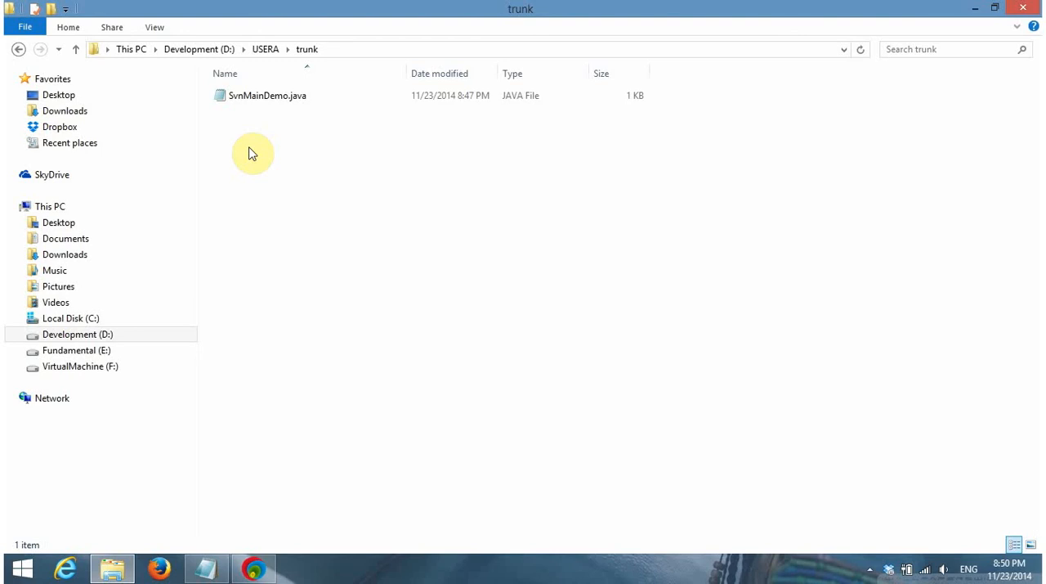
Start an SVN commit of the trunk folder and begin its message with "THIS IS UPDATE FROM USERA - user1"
right_click(249, 147)
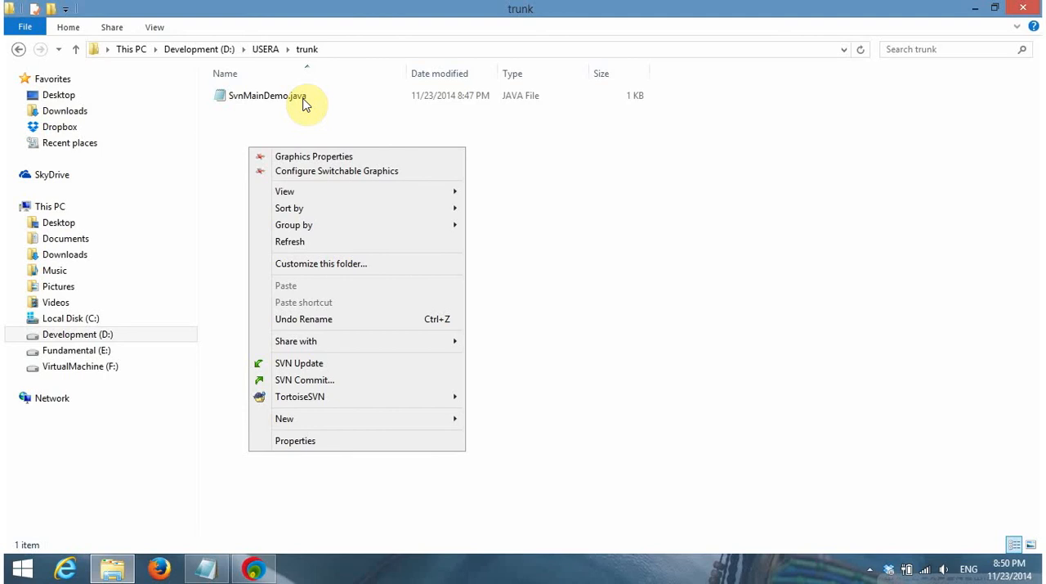
left_click(342, 382)
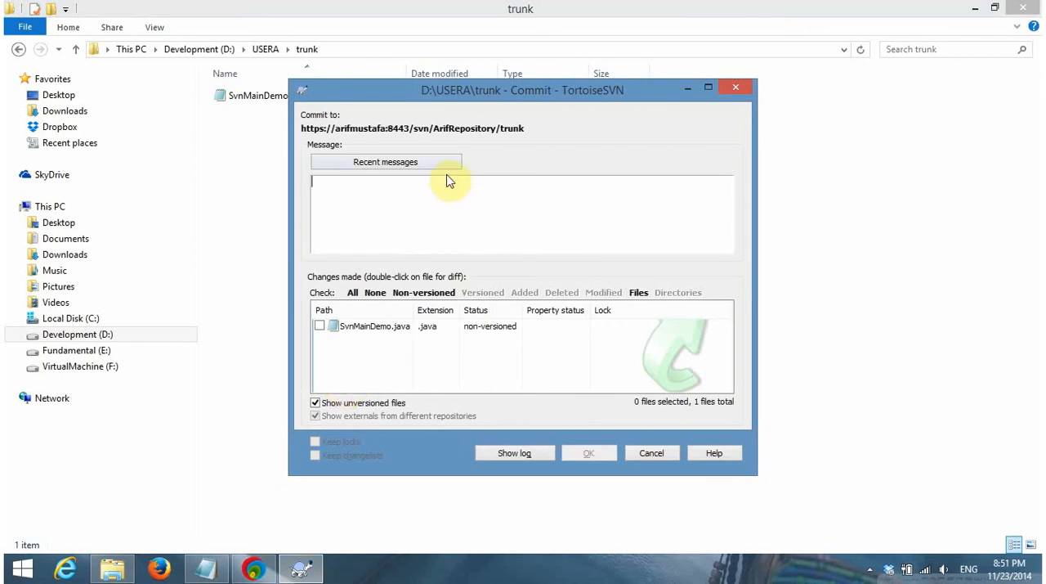
left_click(434, 203)
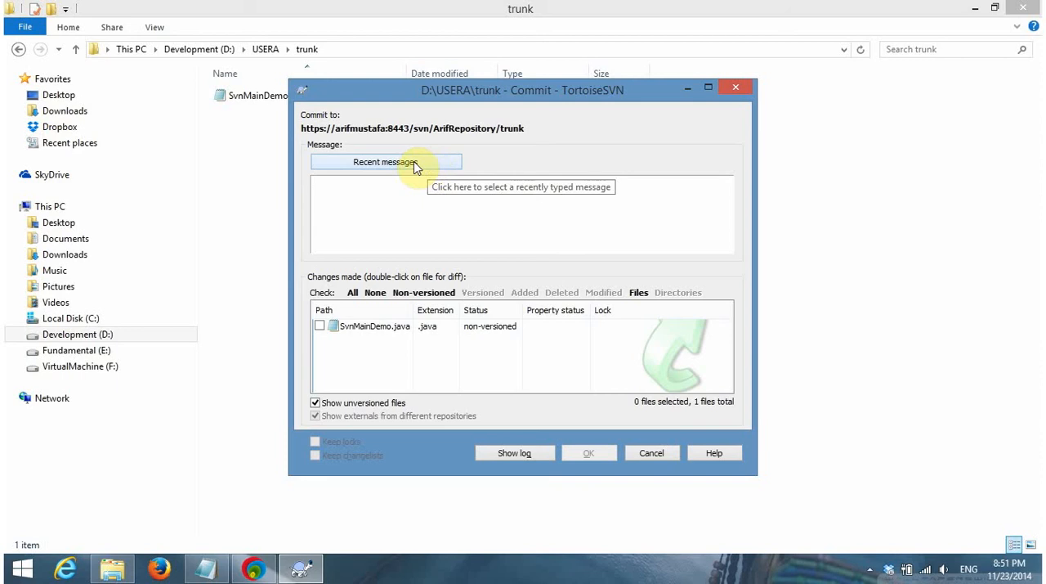
left_click(429, 217)
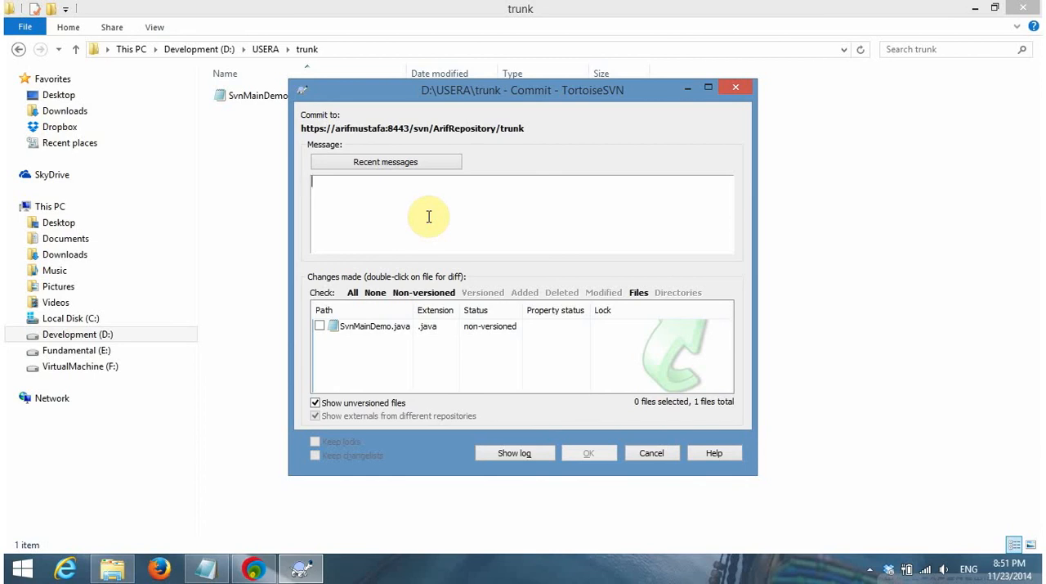
type("THIS IS S")
key("BackSpace")
type("UPDATE FROM USER1")
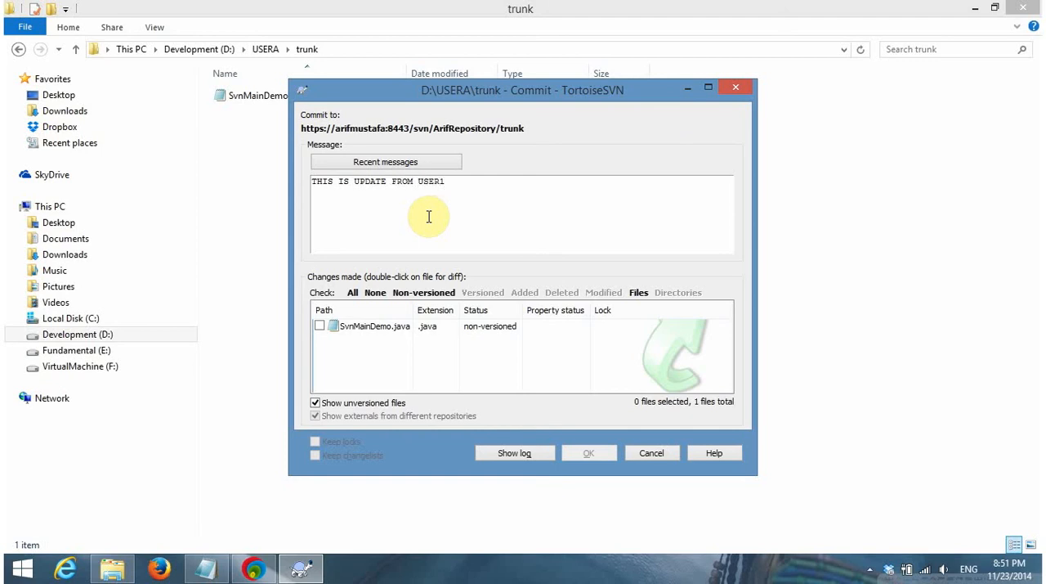
key("BackSpace")
key("BackSpace")
type("RA - user1 (SvnMain")
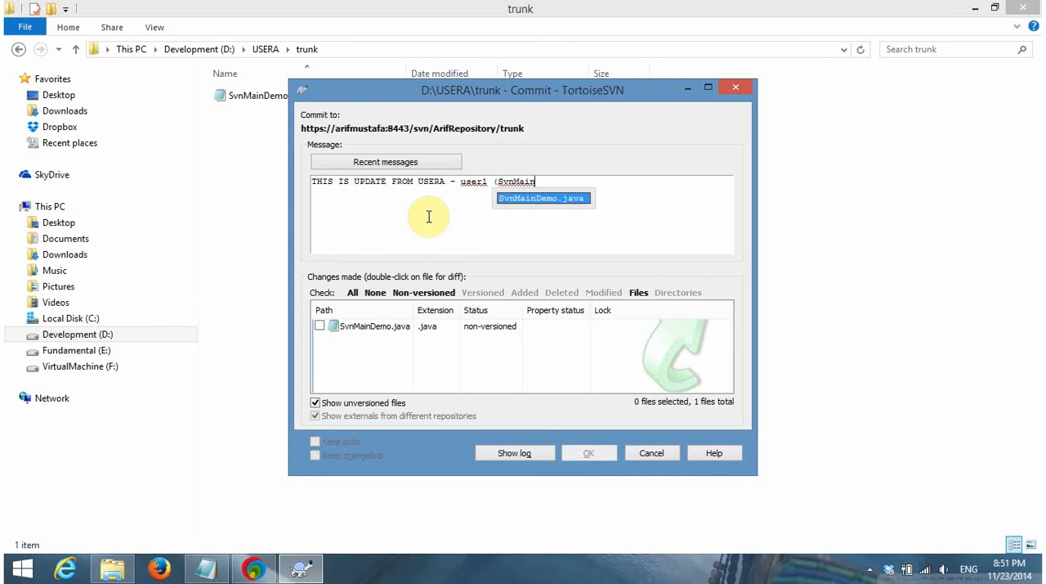
Append the file name in parentheses, "(SvnMainDemo.java)", to the commit message
key("Return")
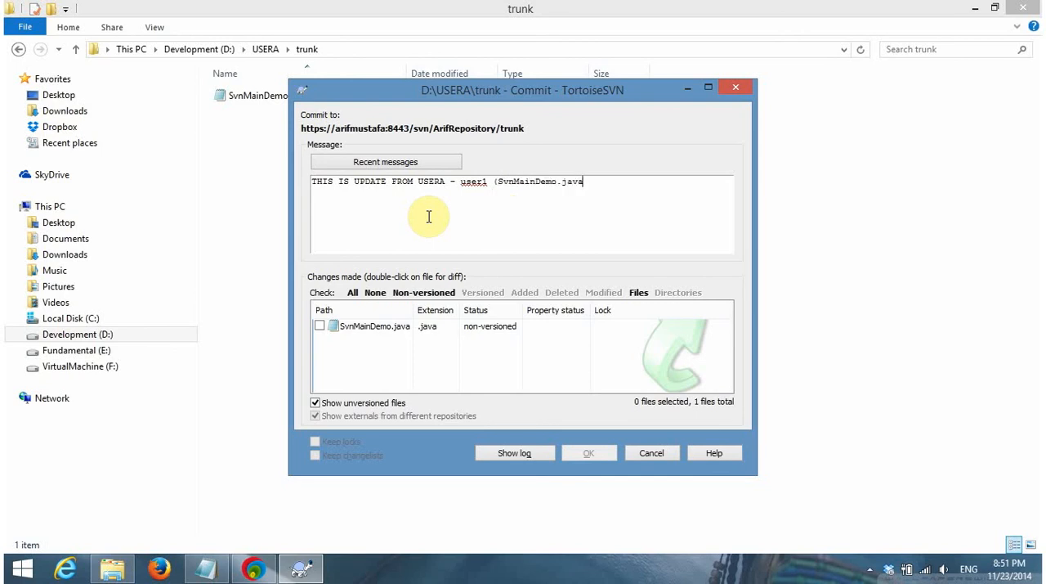
type(") (23")
Finish the commit message with the date and time "(23/11/2014 - 8.52pm)"
key("BackSpace")
key("BackSpace")
type("11")
key("BackSpace")
key("BackSpace")
type("23")
type("/11/")
type("2014")
type(" - ")
type("8.52")
type("pm")
type(")")
type("se")
key("BackSpace")
key("BackSpace")
Include the non-versioned SvnMainDemo.java in the commit and submit it
left_click(319, 327)
left_click(343, 327)
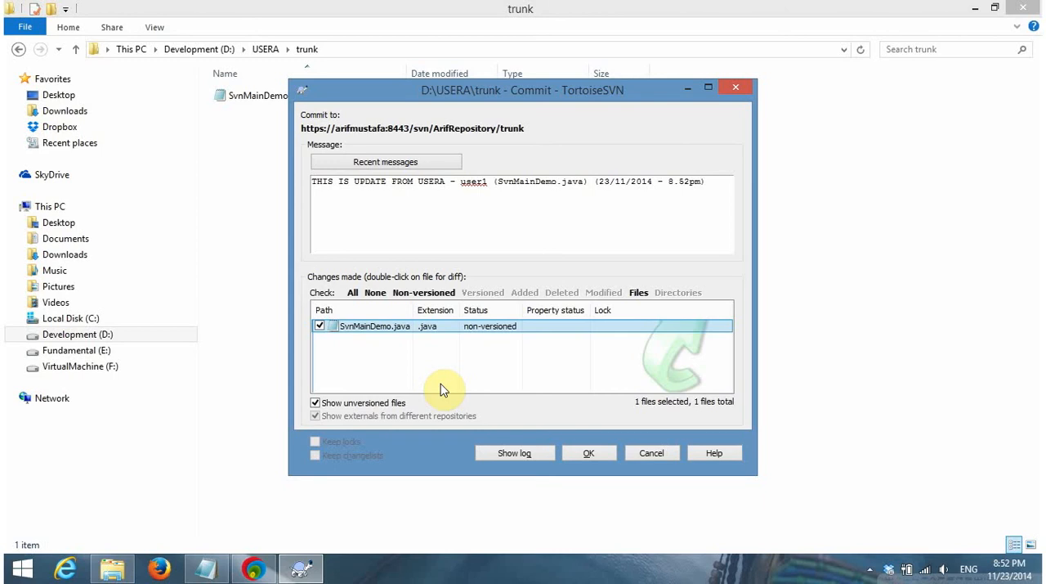
left_click(590, 454)
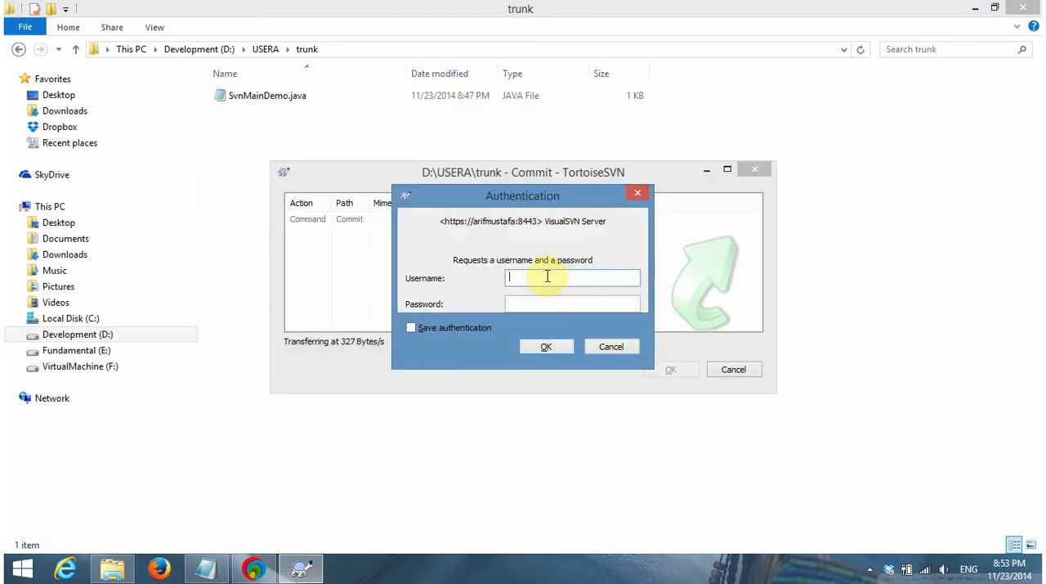
Authenticate to the VisualSVN Server as user1 by entering the account password
type("user")
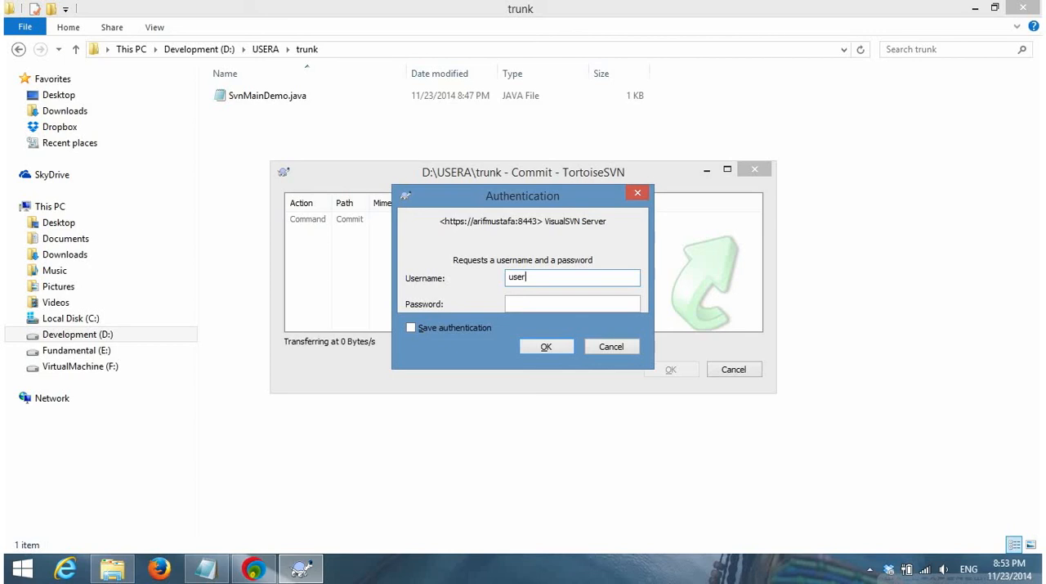
type("1")
key("Tab")
type("password1")
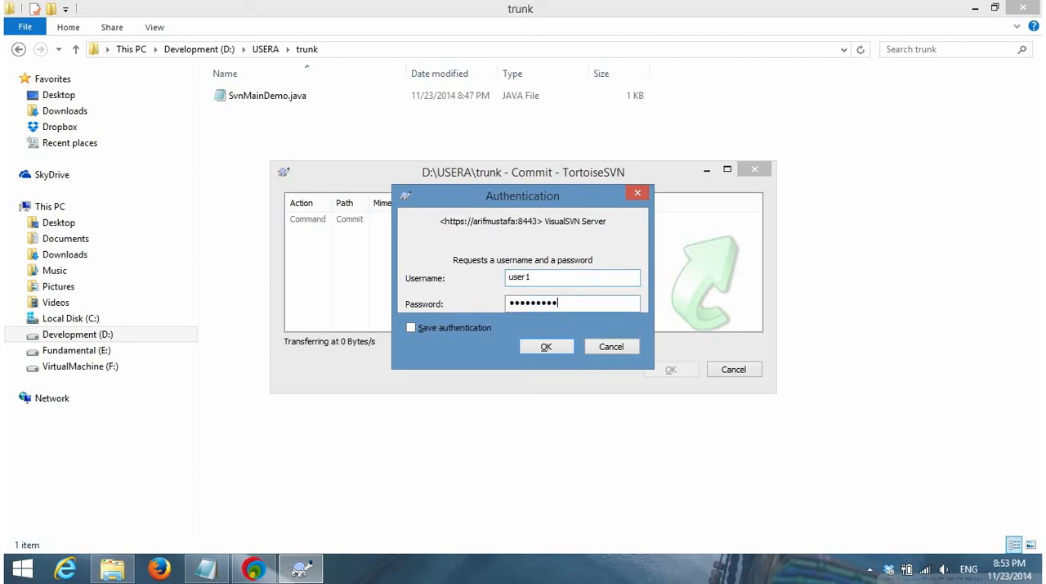
left_click(547, 347)
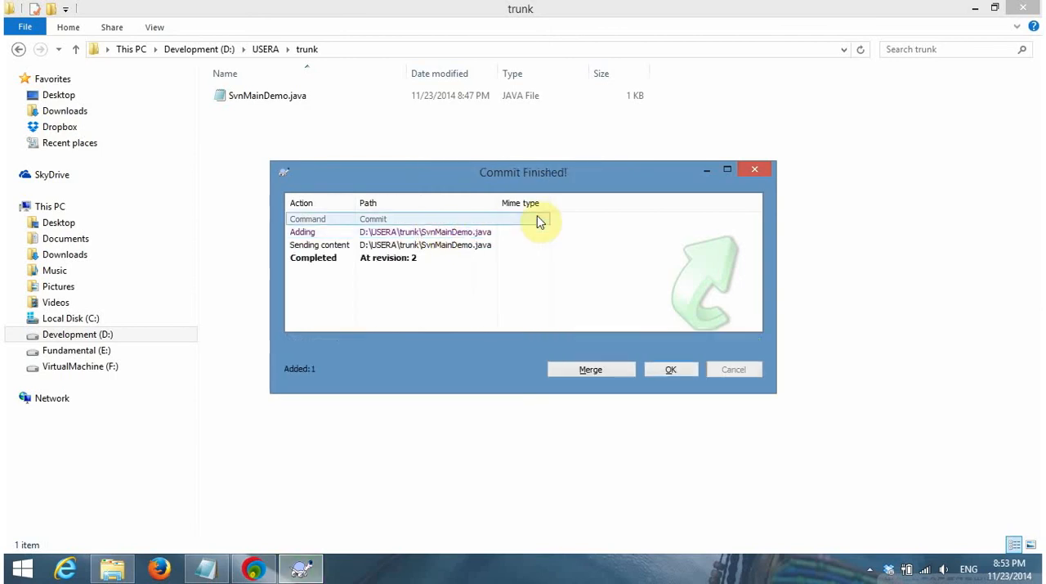
Examine the adding, sending content and completion entries of the commit report, then close it
left_click(416, 257)
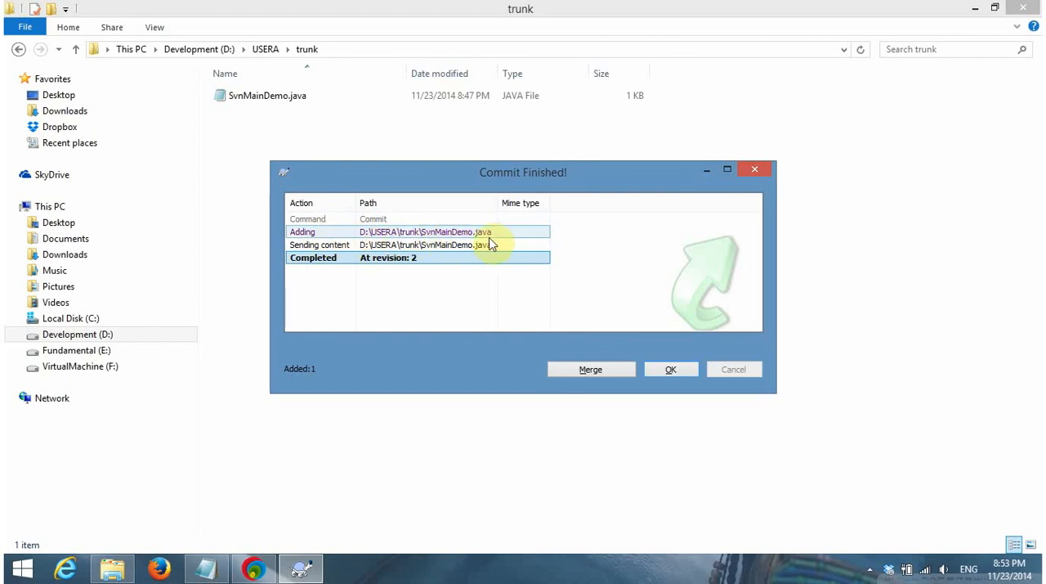
left_click(462, 247)
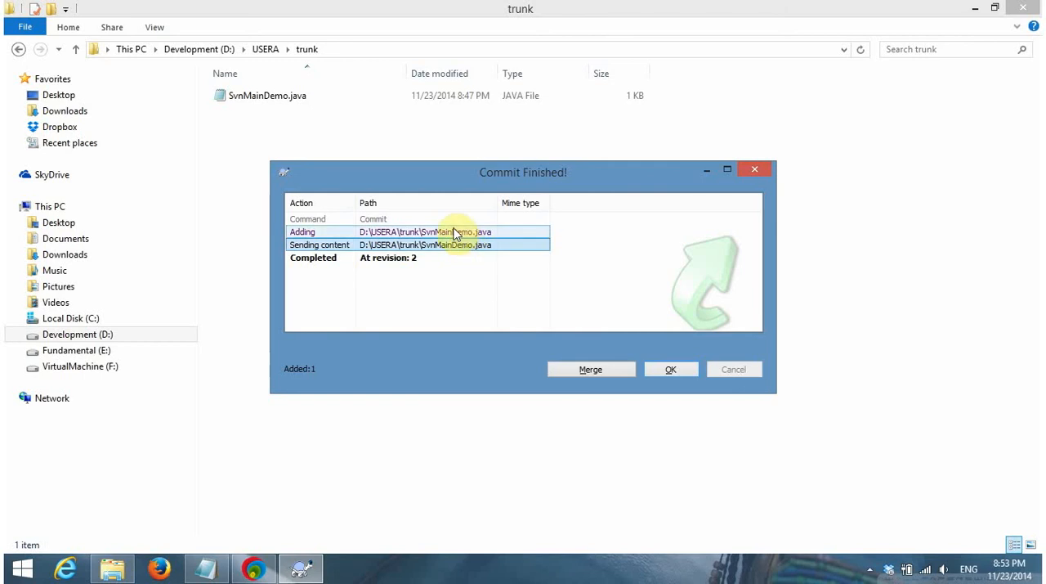
left_click(455, 233)
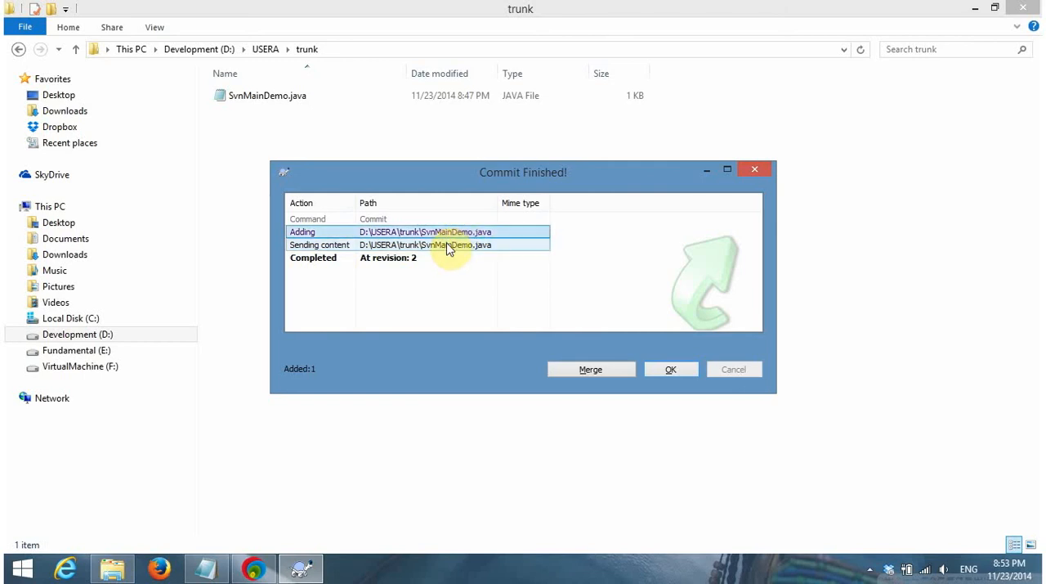
left_click(448, 248)
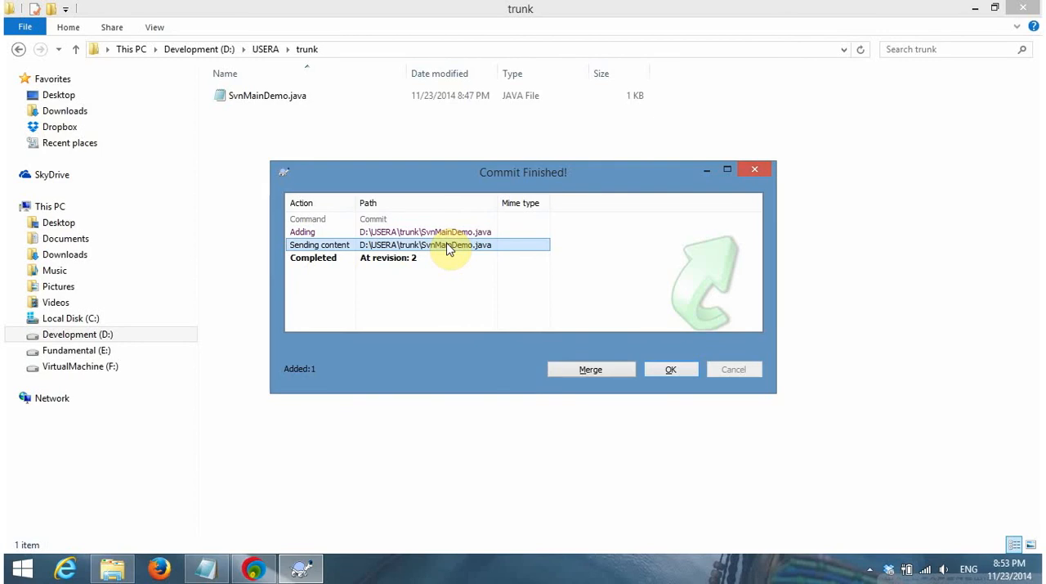
left_click(422, 260)
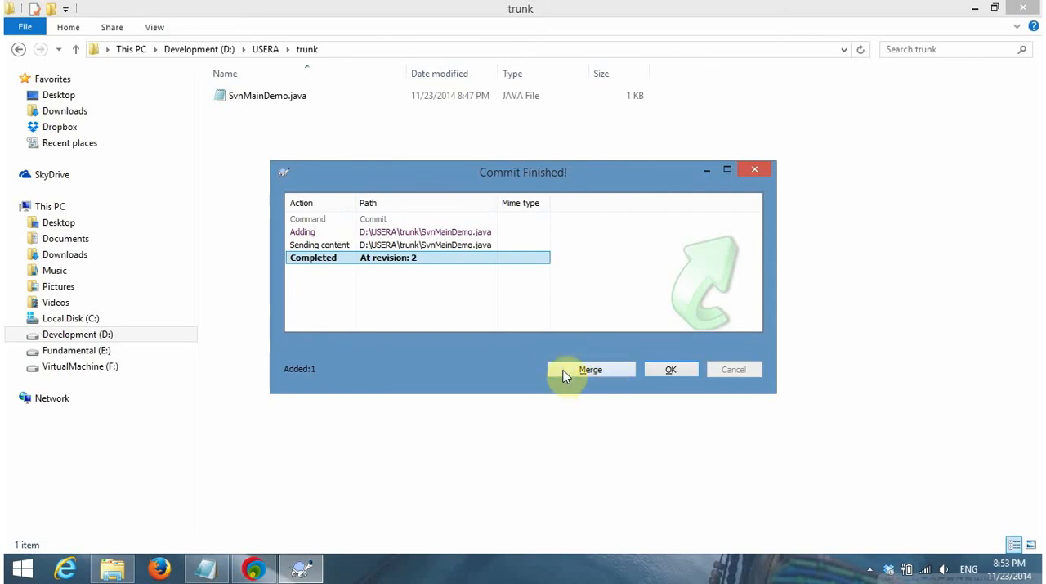
left_click(666, 372)
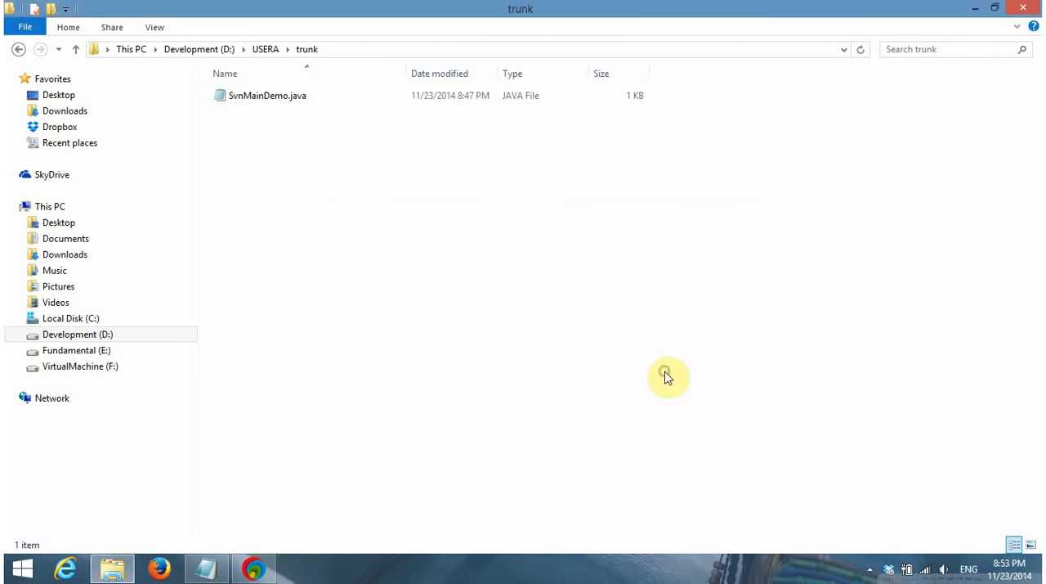
Refresh the trunk folder twice, go up to the USERA folder and refresh it as well
right_click(395, 238)
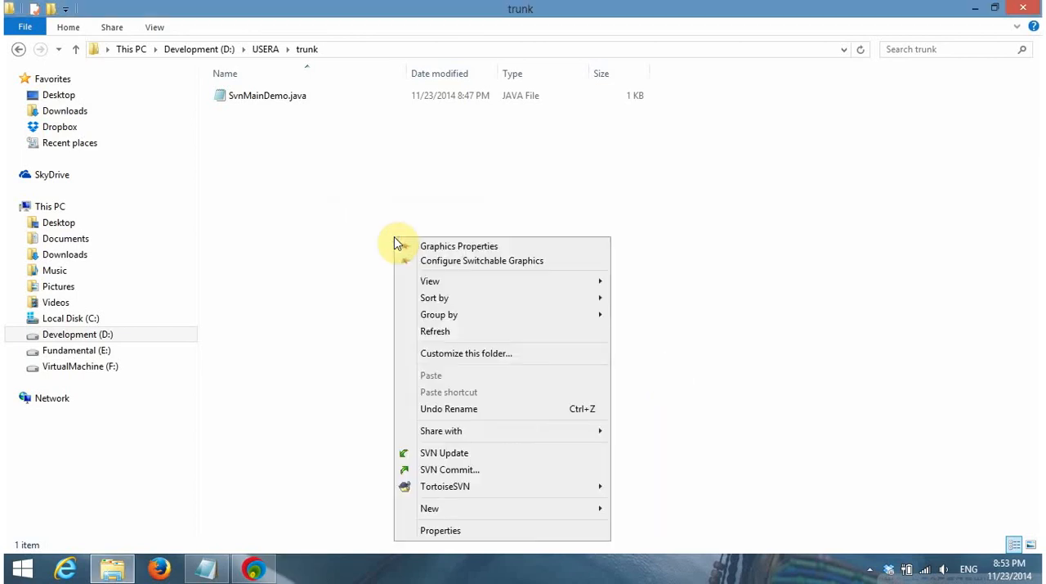
left_click(461, 337)
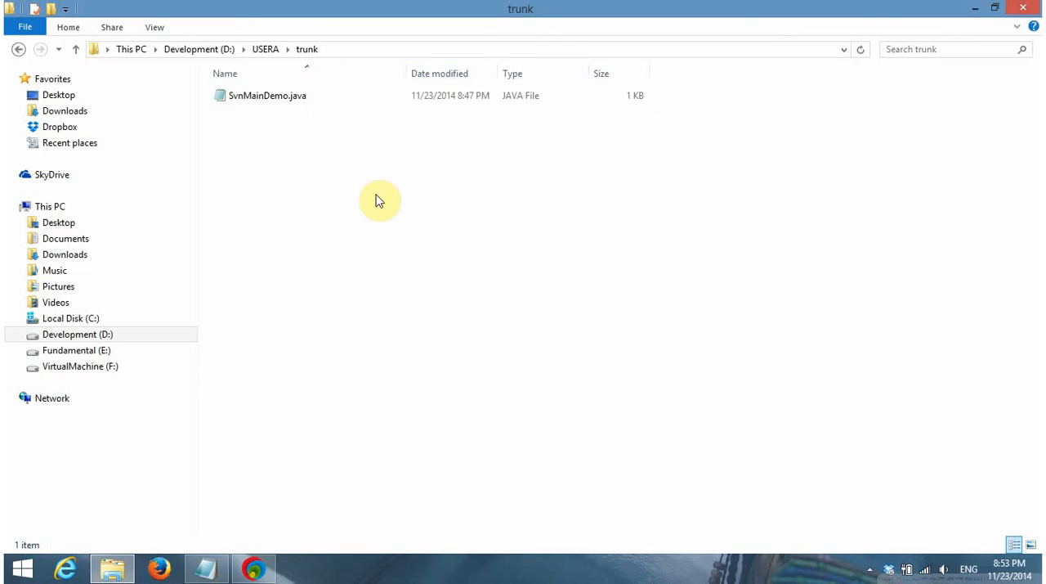
right_click(282, 184)
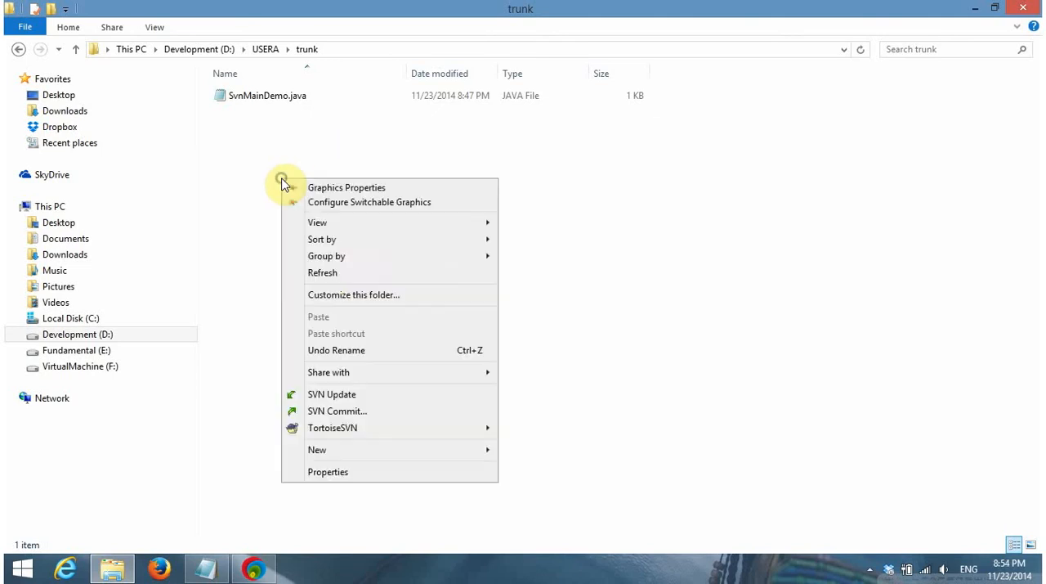
left_click(327, 274)
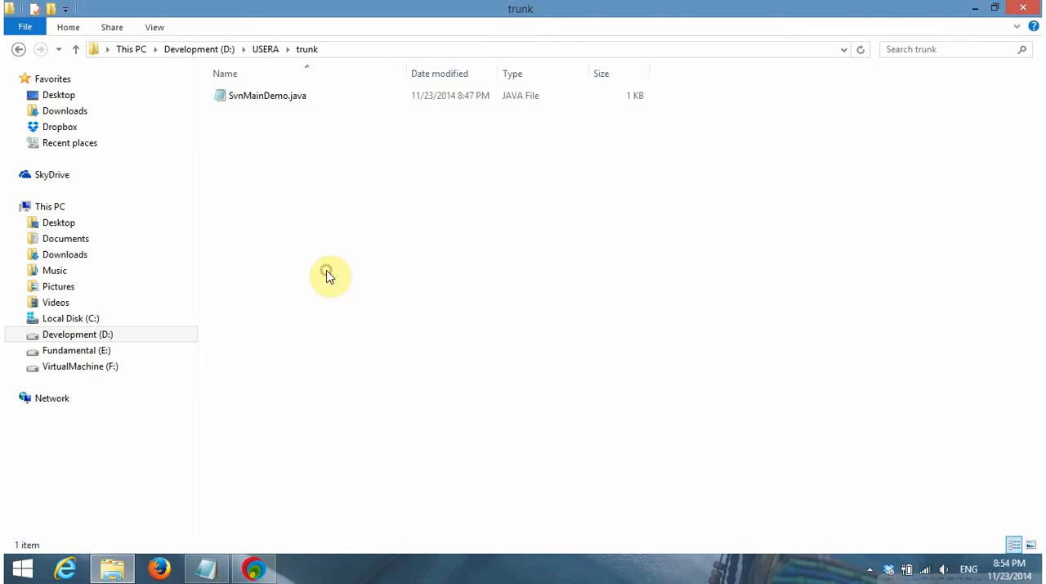
left_click(76, 50)
right_click(298, 208)
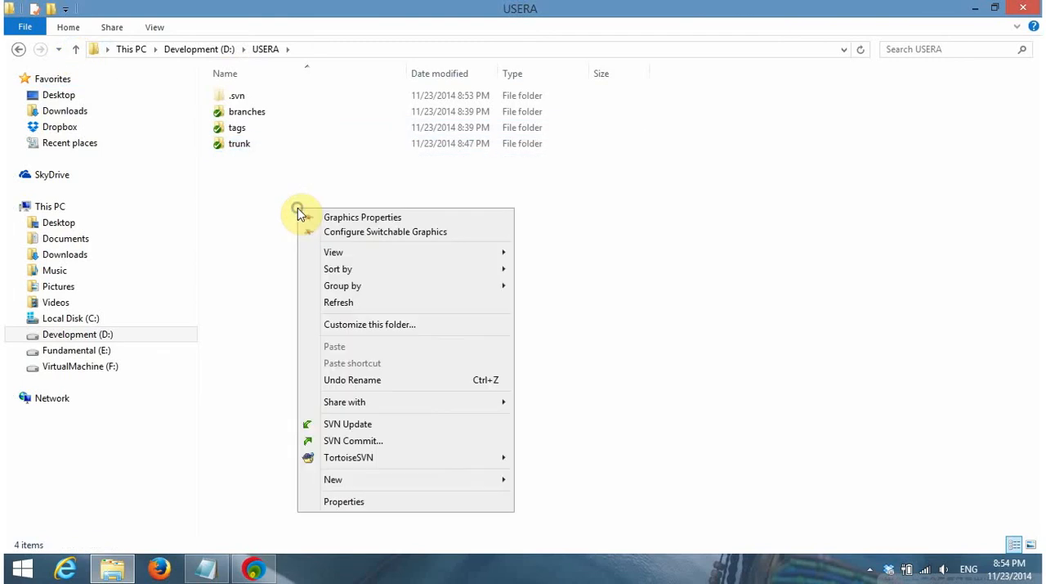
left_click(351, 304)
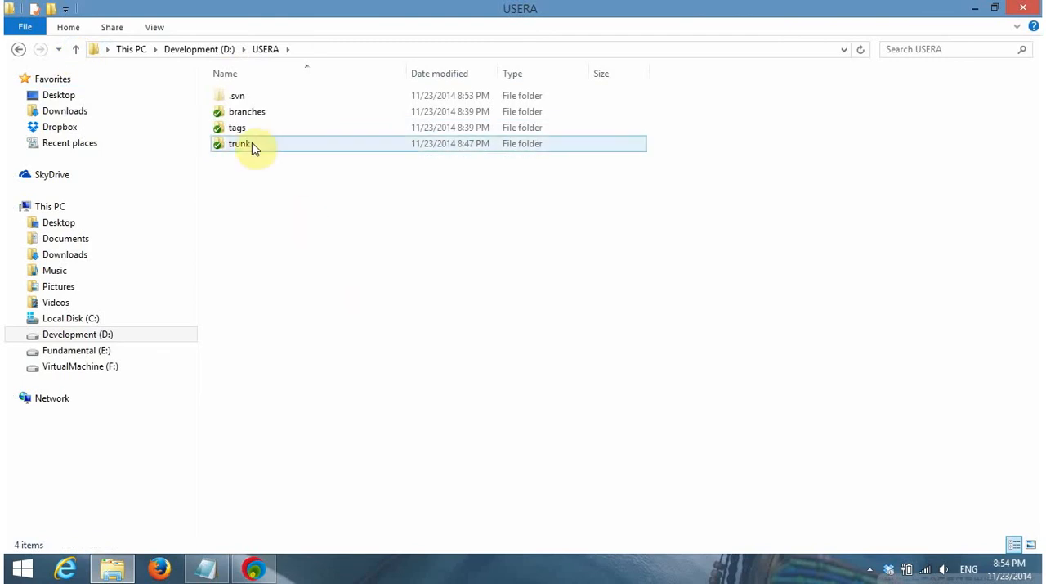
Reopen the trunk folder, refresh it and select SvnMainDemo.java to check its version status
double_click(252, 145)
right_click(252, 145)
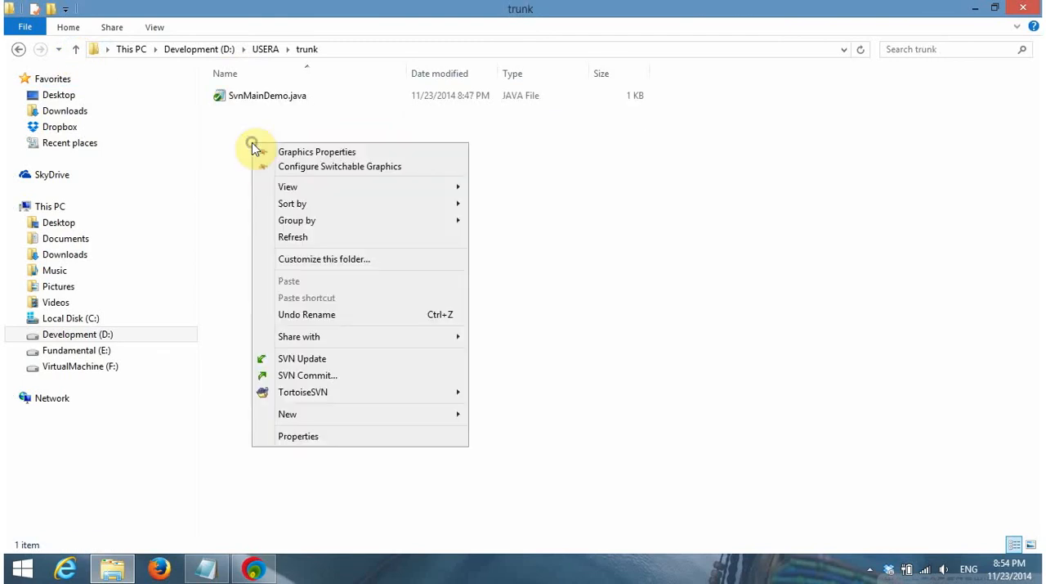
left_click(303, 235)
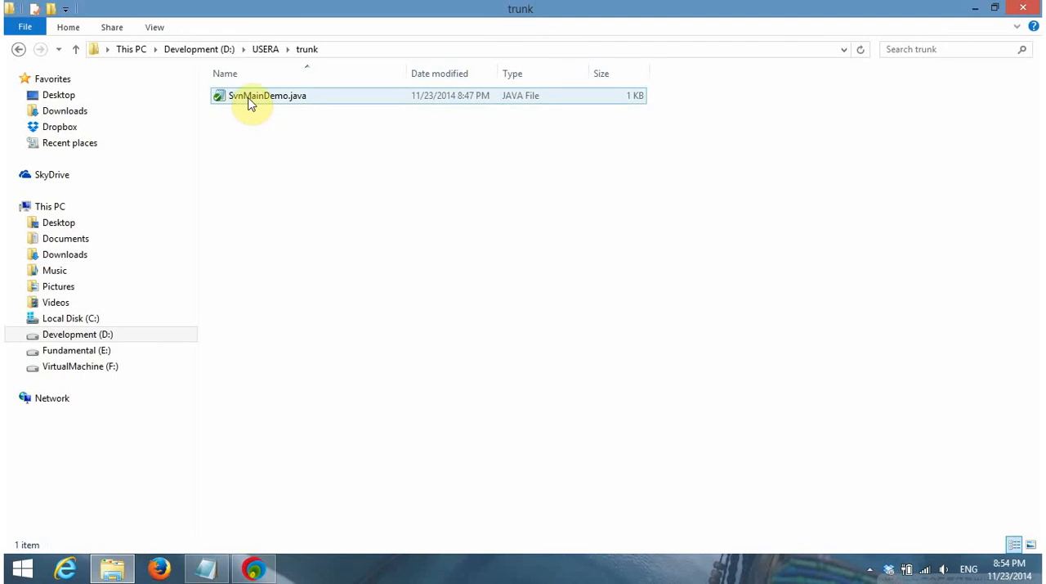
left_click(250, 102)
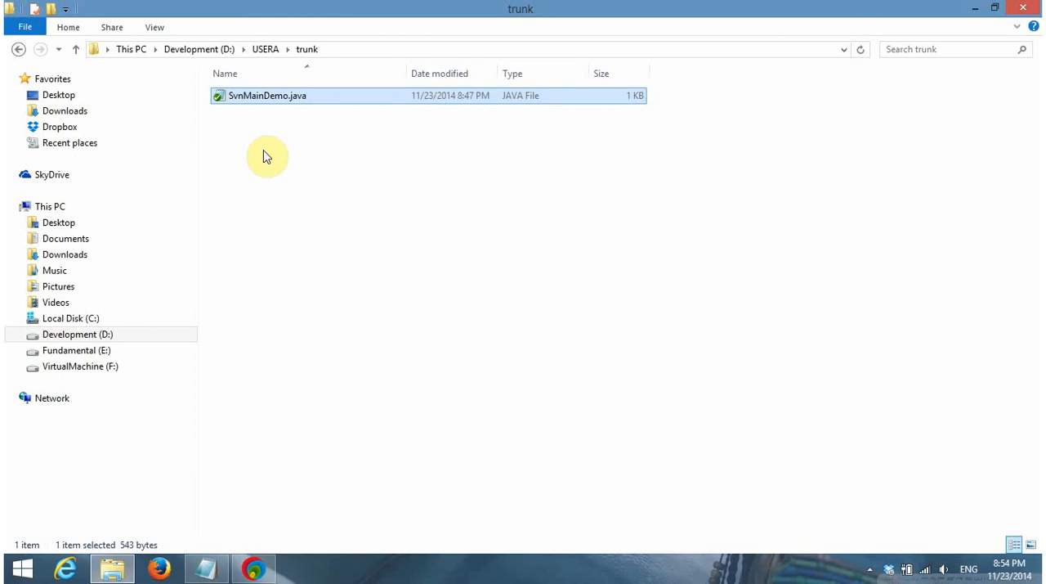
Reselect SvnMainDemo.java, then minimize the trunk folder window and refresh the desktop
left_click(534, 212)
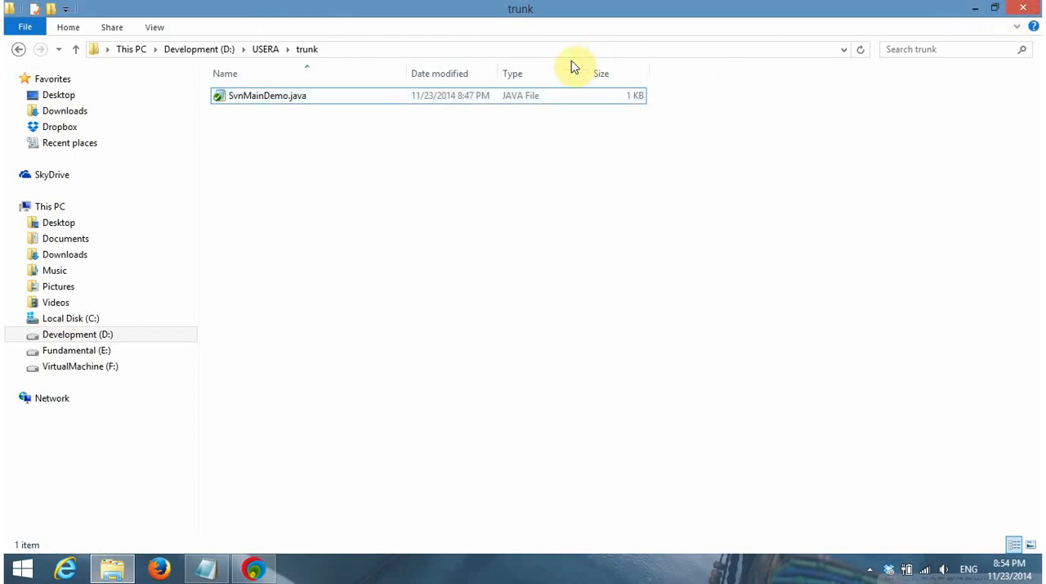
left_click(431, 96)
left_click(975, 8)
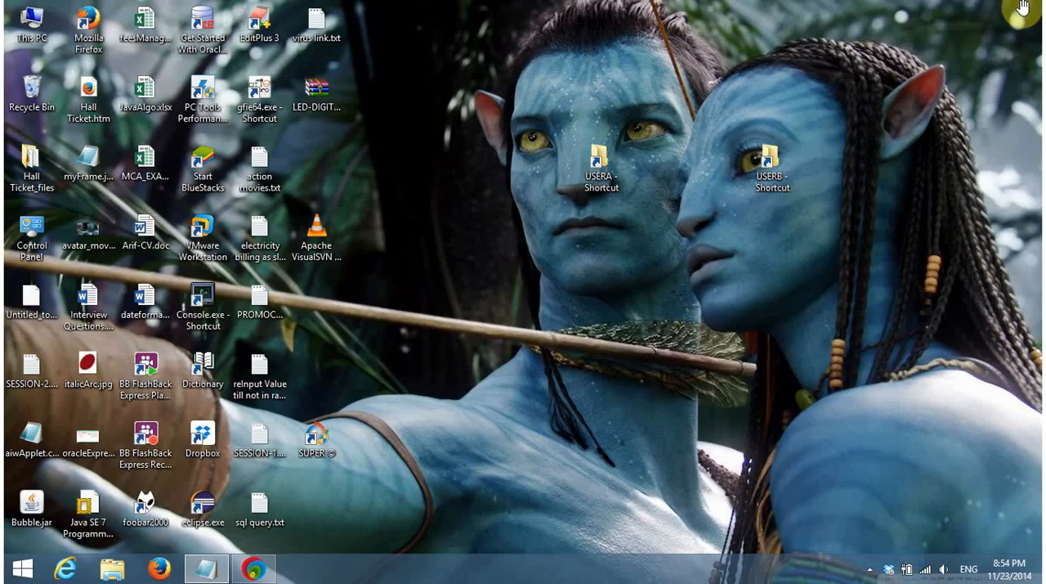
right_click(470, 310)
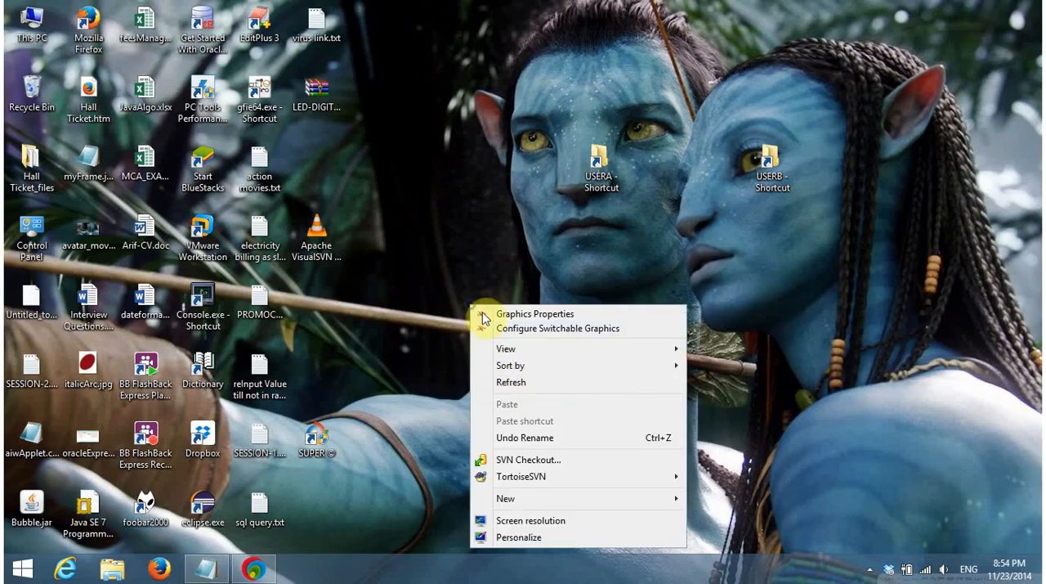
left_click(503, 383)
Switch to VisualSVN Server and collapse and re-expand the Repositories tree down to the branches, tags and trunk folders
left_click(260, 569)
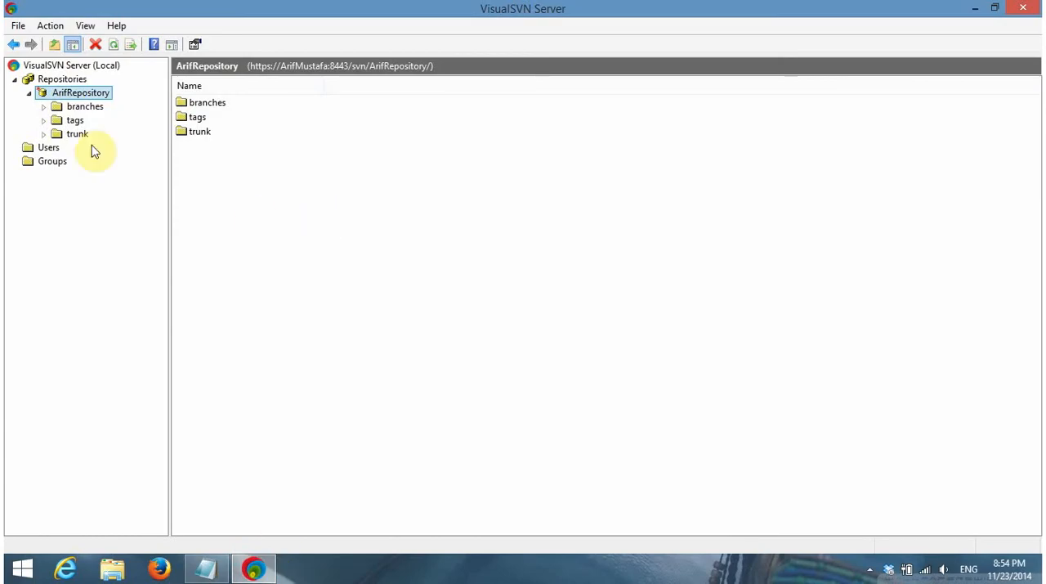
right_click(66, 97)
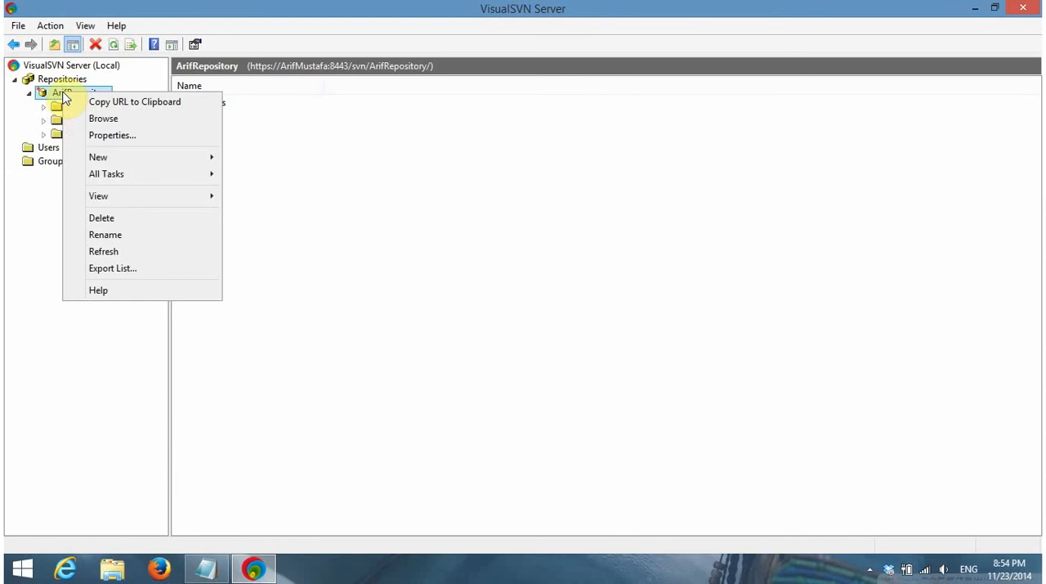
left_click(24, 105)
left_click(28, 97)
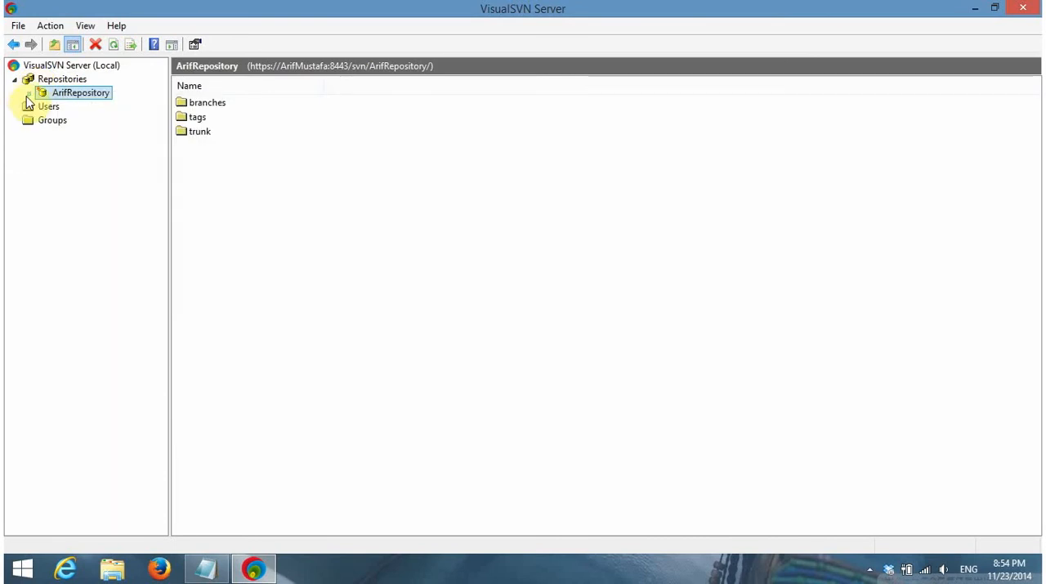
left_click(15, 78)
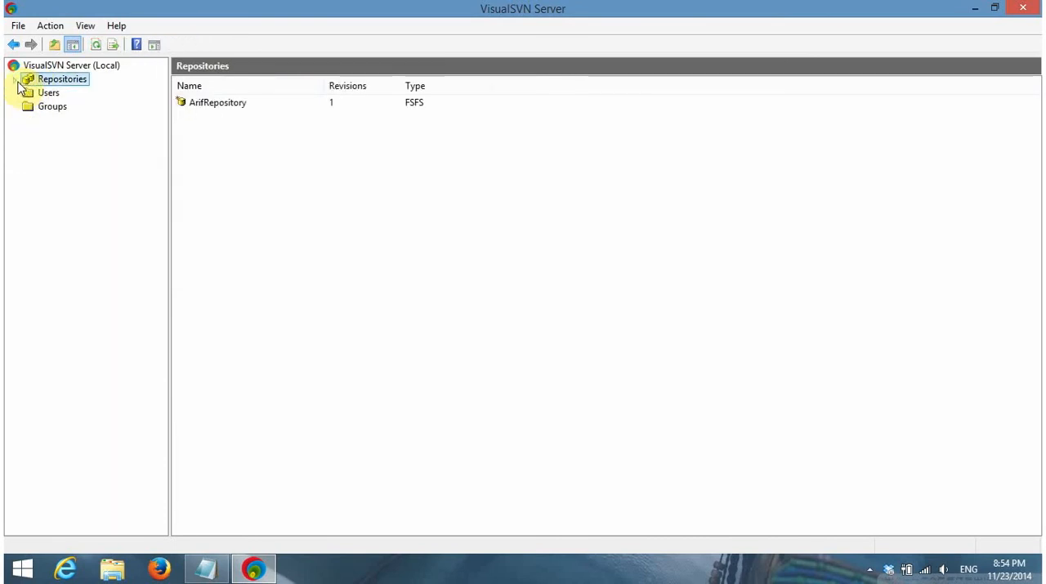
left_click(14, 78)
left_click(29, 93)
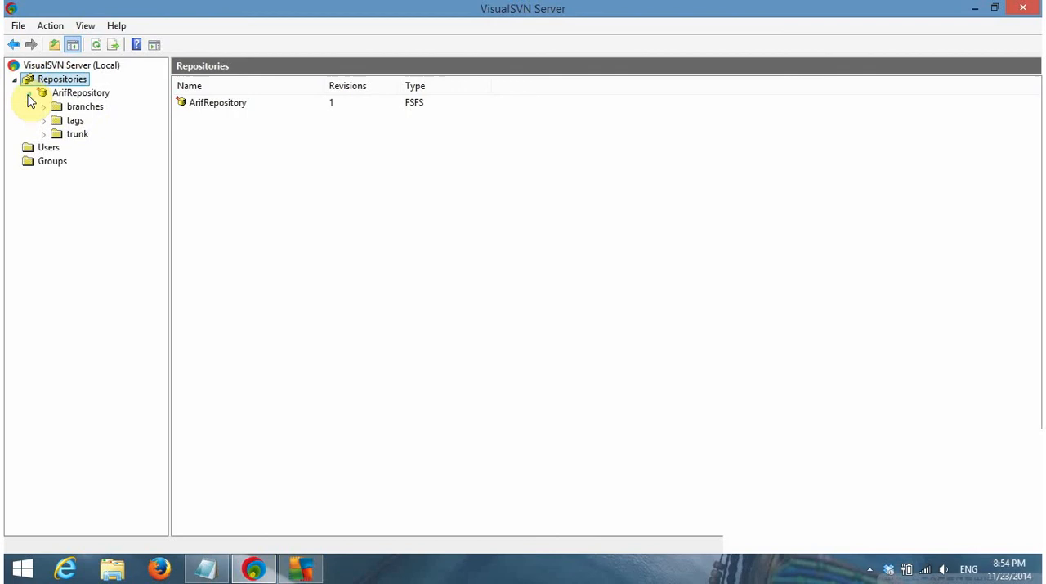
Browse the repository's branches, tags and trunk folders, dismiss the AVG notification and refresh trunk
left_click(72, 105)
key("Down")
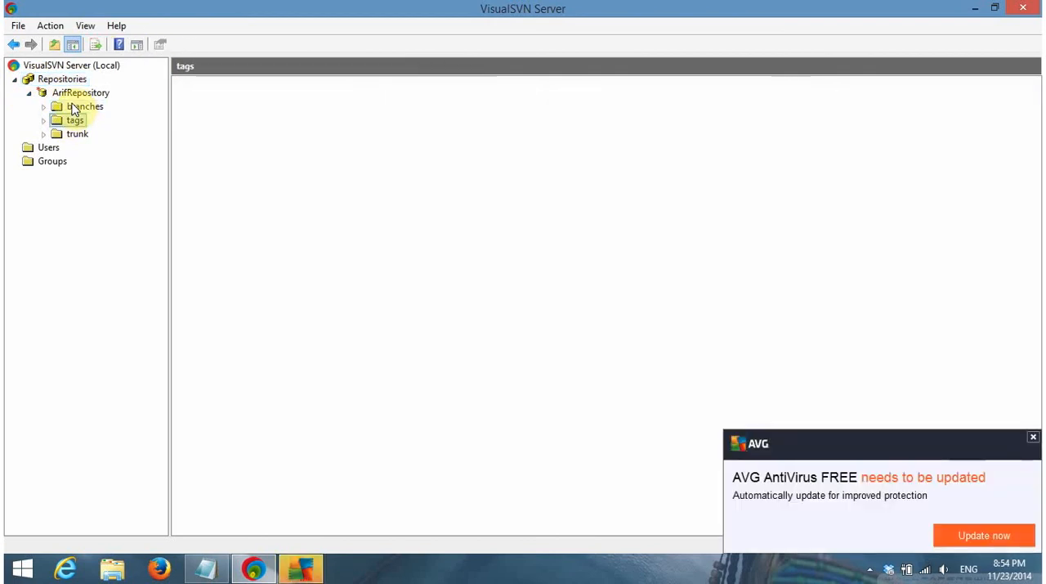
key("Down")
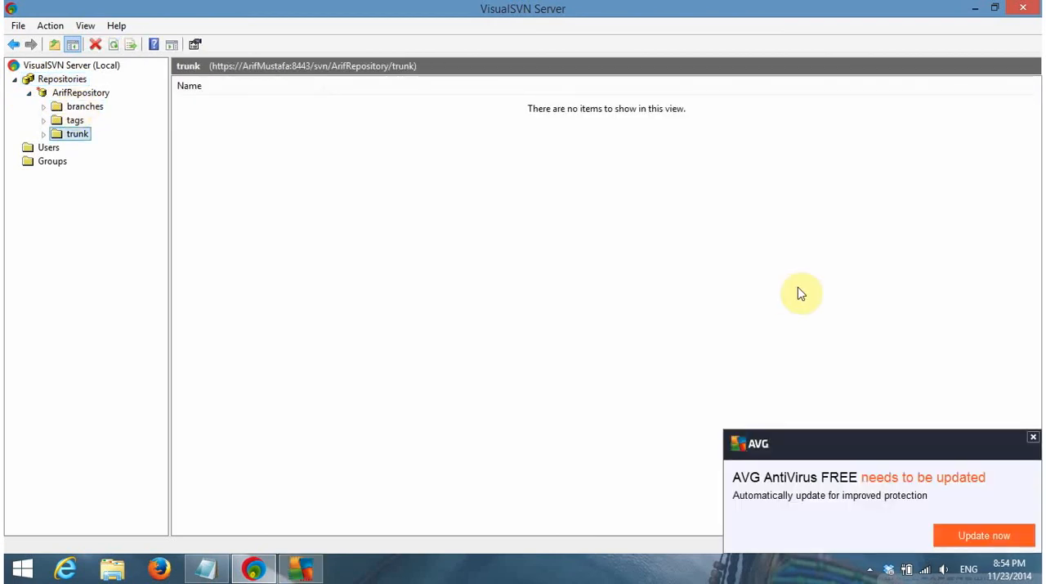
left_click(1033, 438)
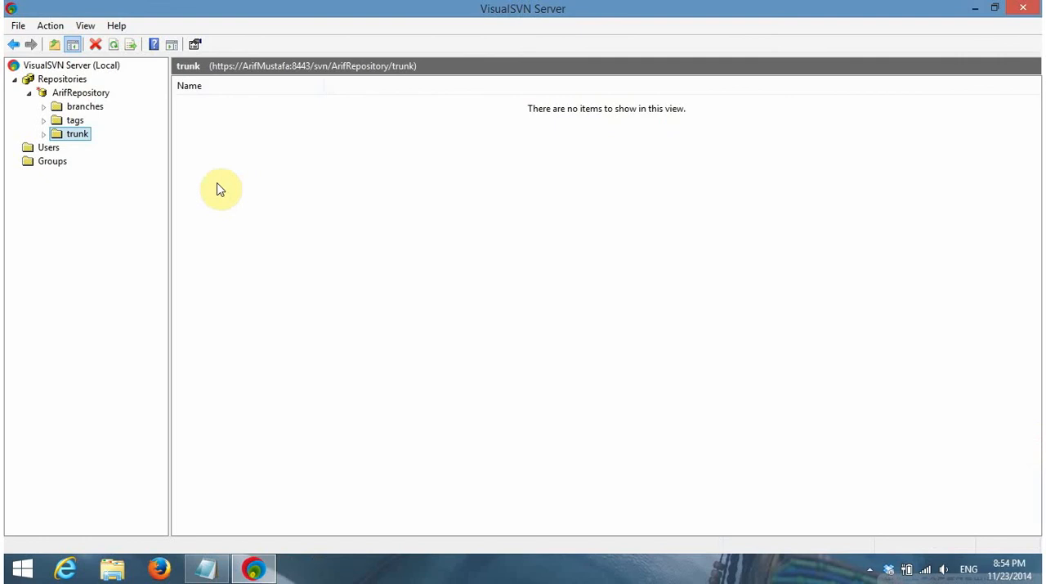
left_click(114, 46)
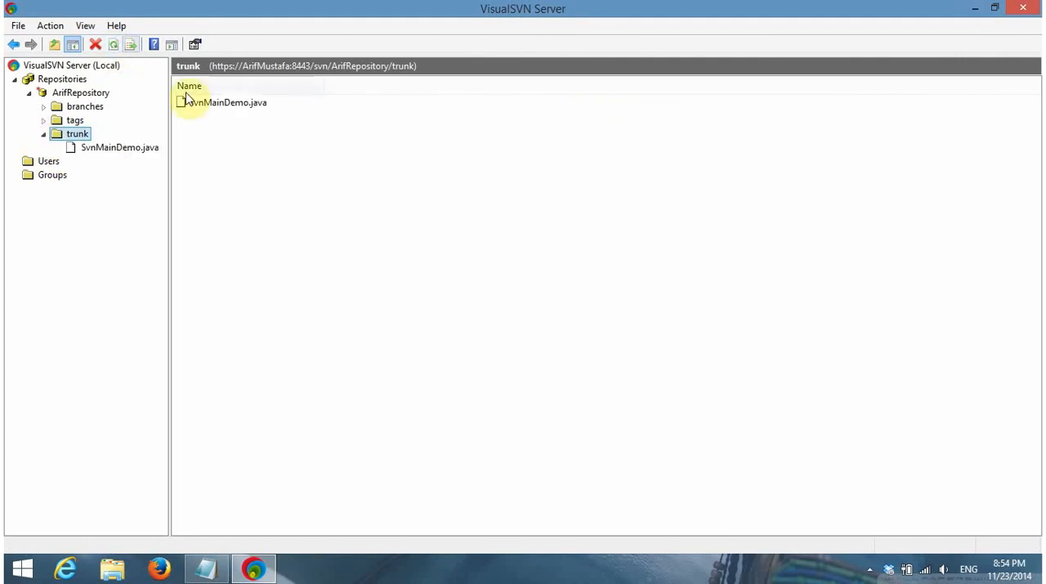
Examine SvnMainDemo.java and its parent trunk folder in the repository tree, then minimize the server window
left_click(103, 152)
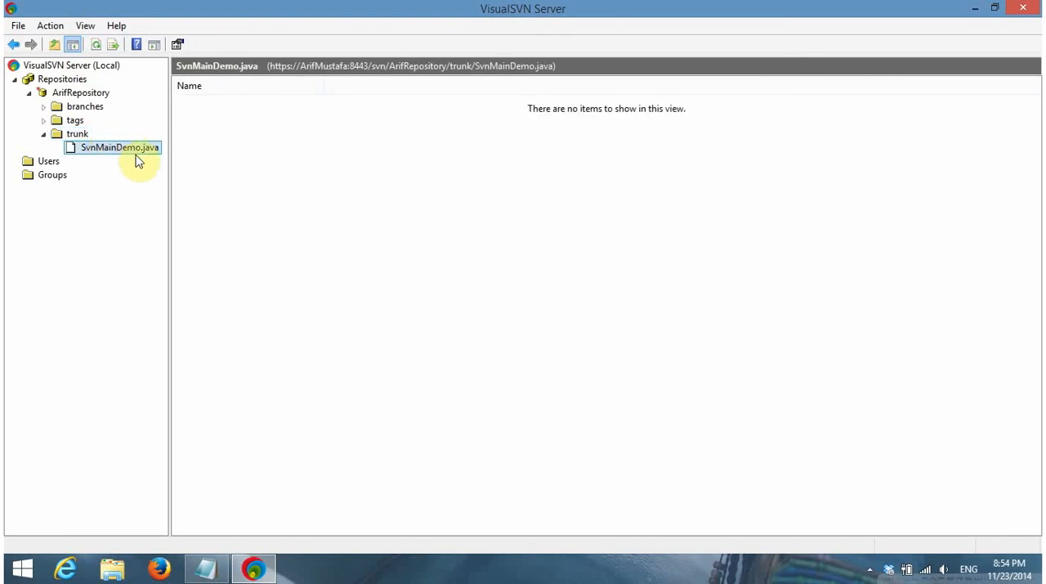
left_click(77, 134)
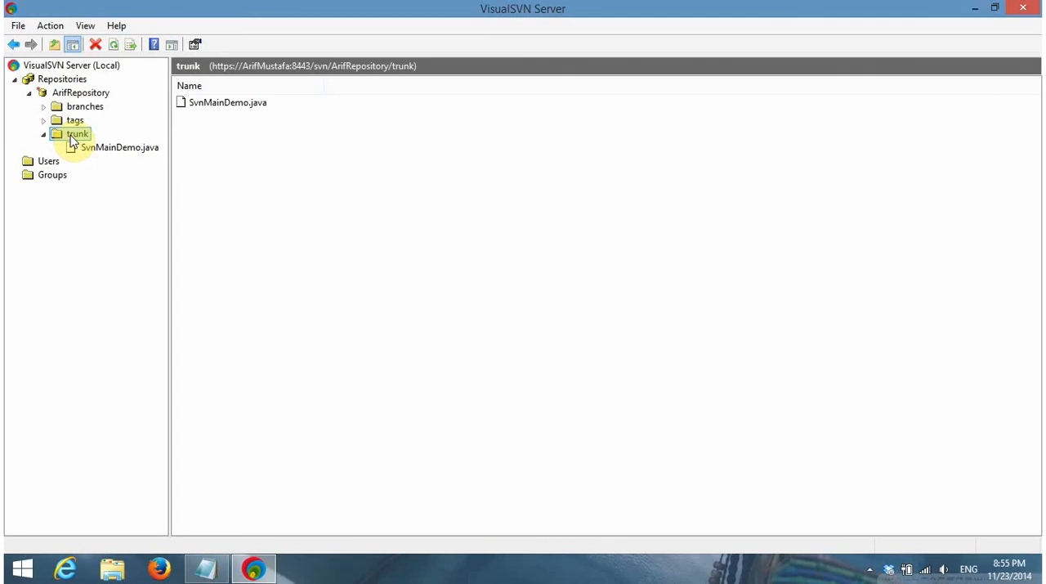
left_click(122, 148)
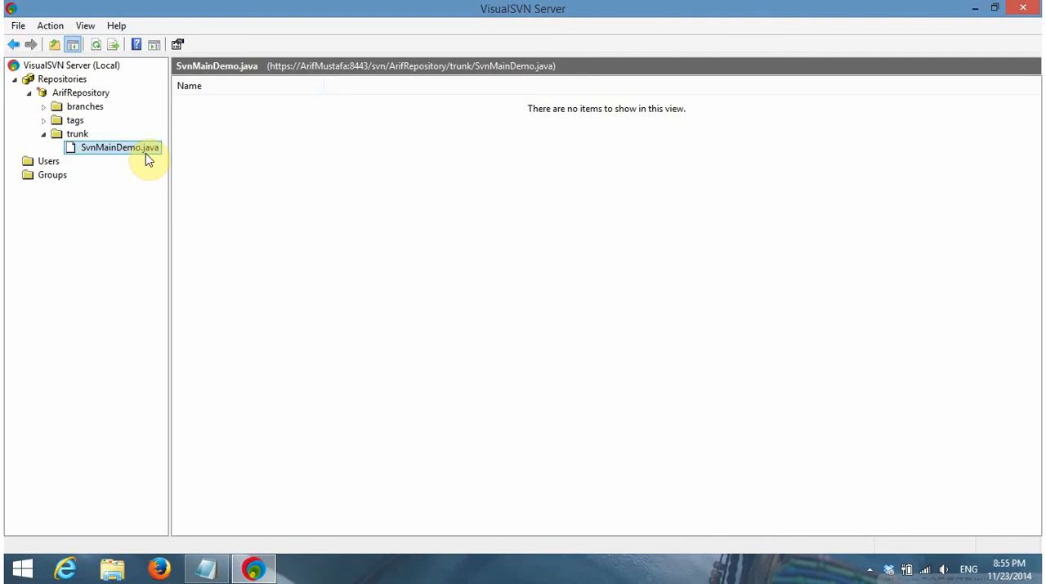
left_click(971, 12)
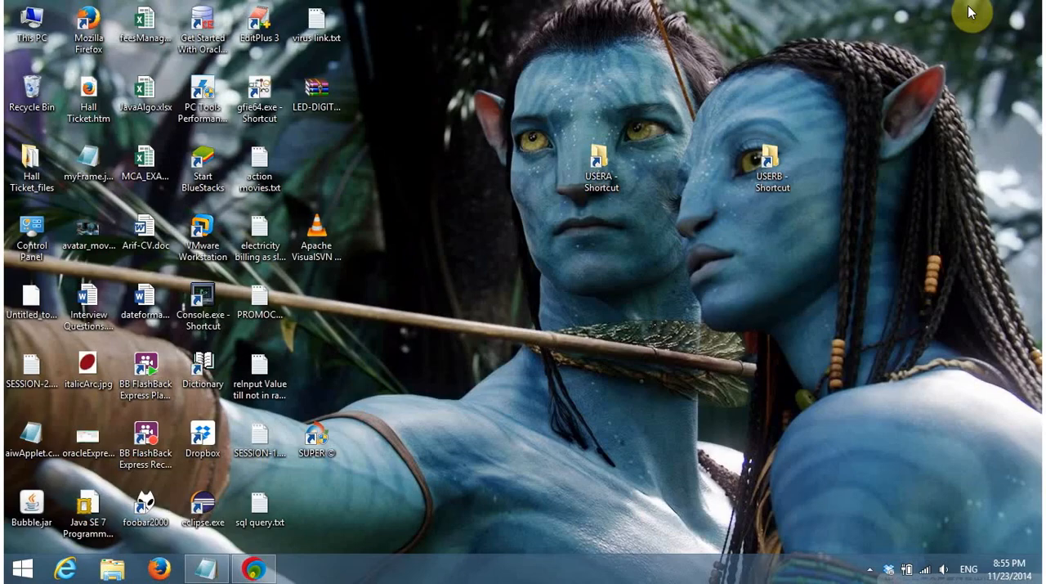
Refresh the desktop, then open USERB's trunk folder and refresh it to check its contents
right_click(668, 138)
left_click(708, 217)
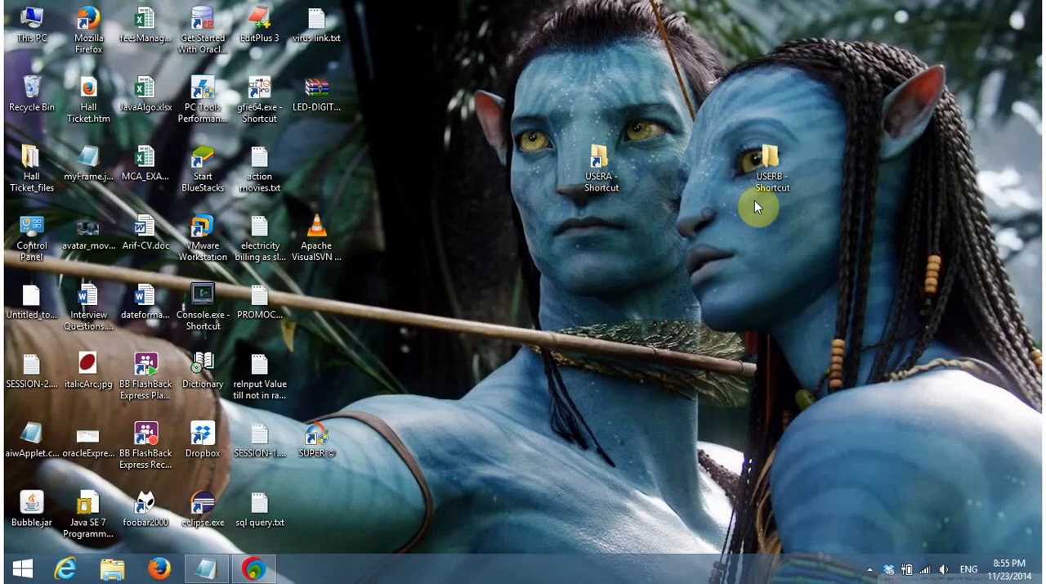
double_click(760, 164)
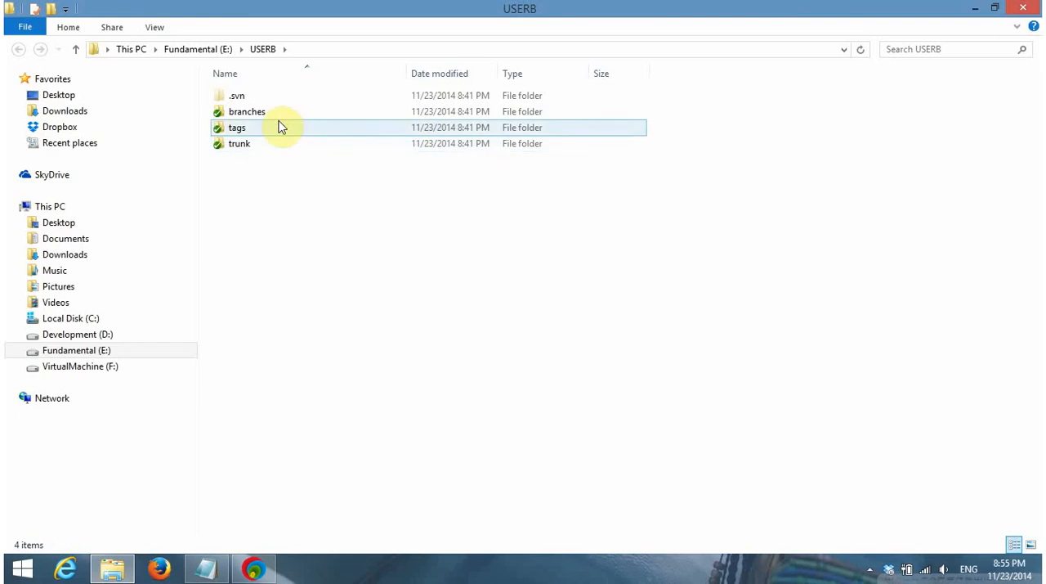
double_click(259, 143)
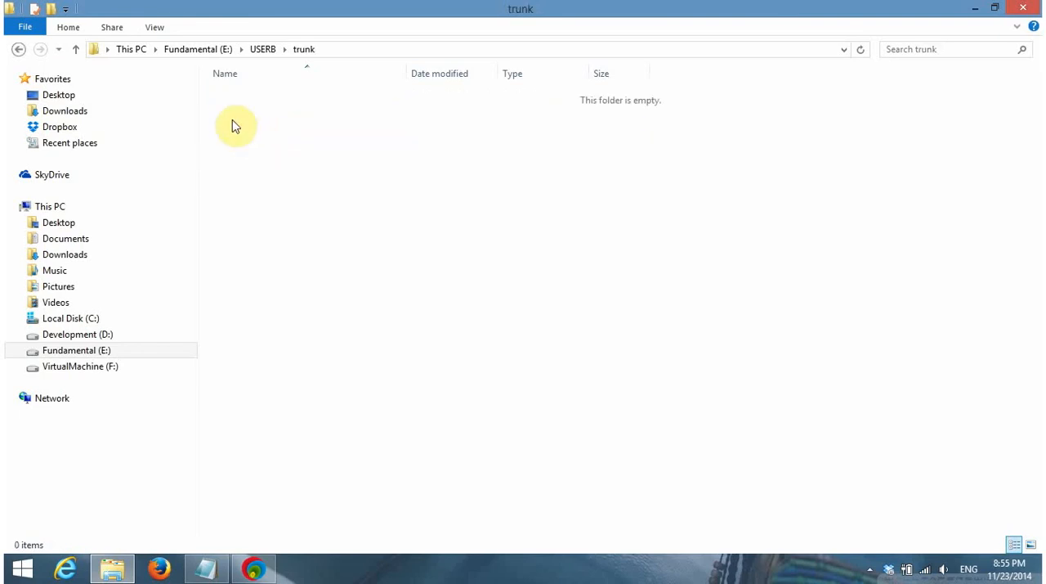
right_click(233, 122)
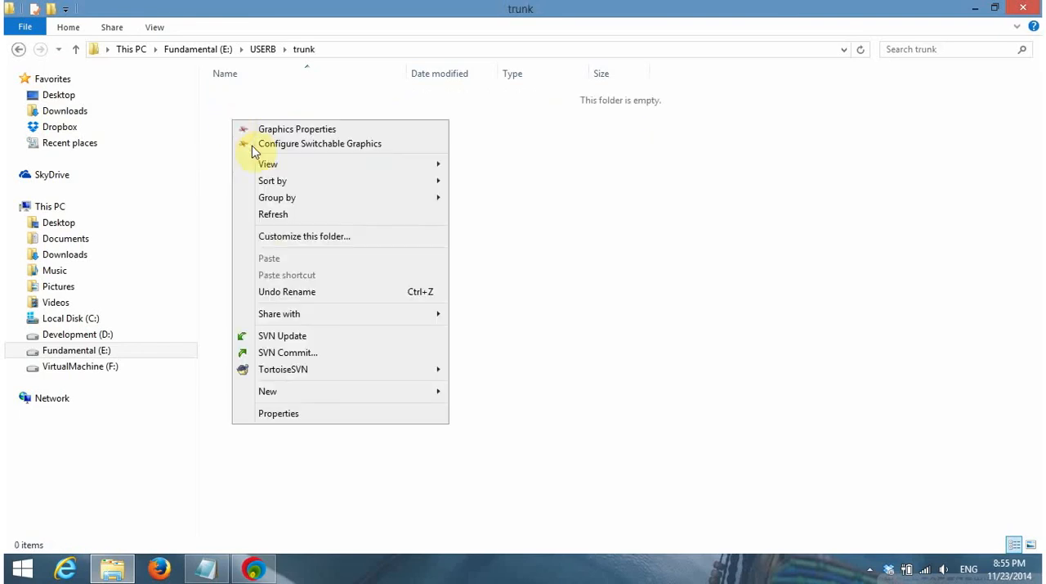
left_click(276, 217)
right_click(276, 145)
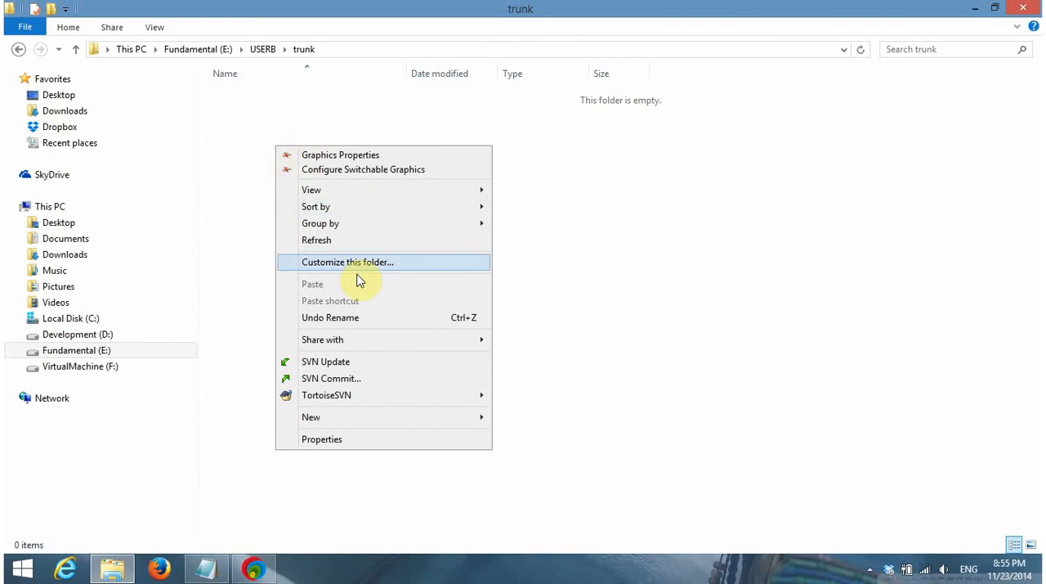
left_click(226, 213)
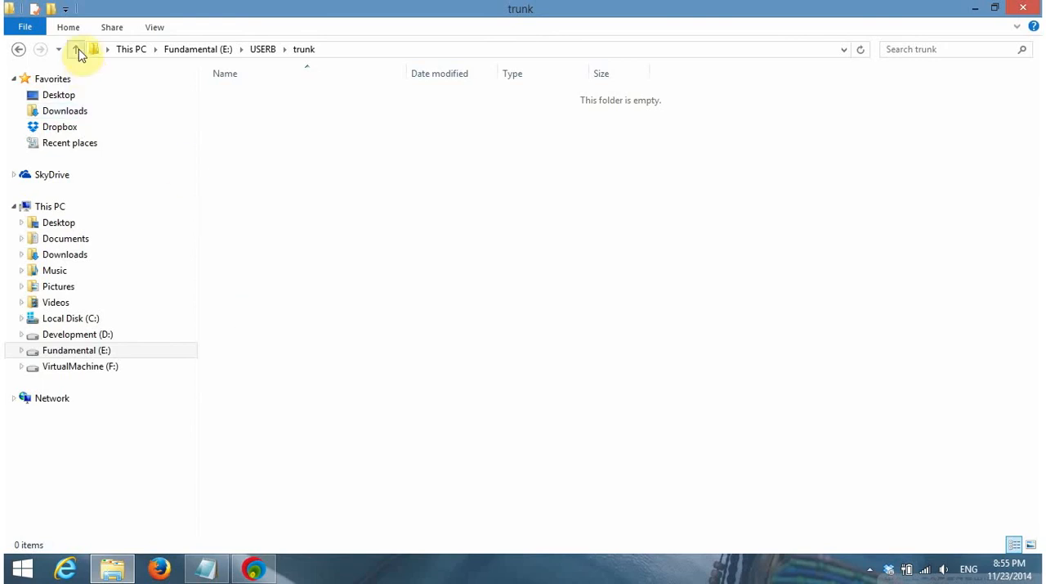
Go up to the USERB folder and start an SVN Update on it
left_click(76, 49)
left_click(309, 236)
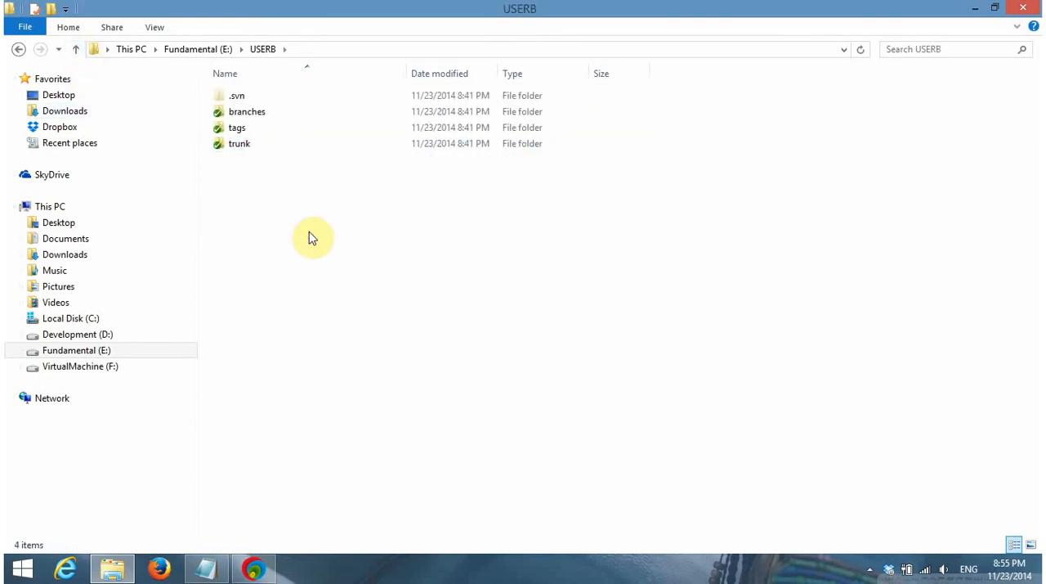
right_click(310, 237)
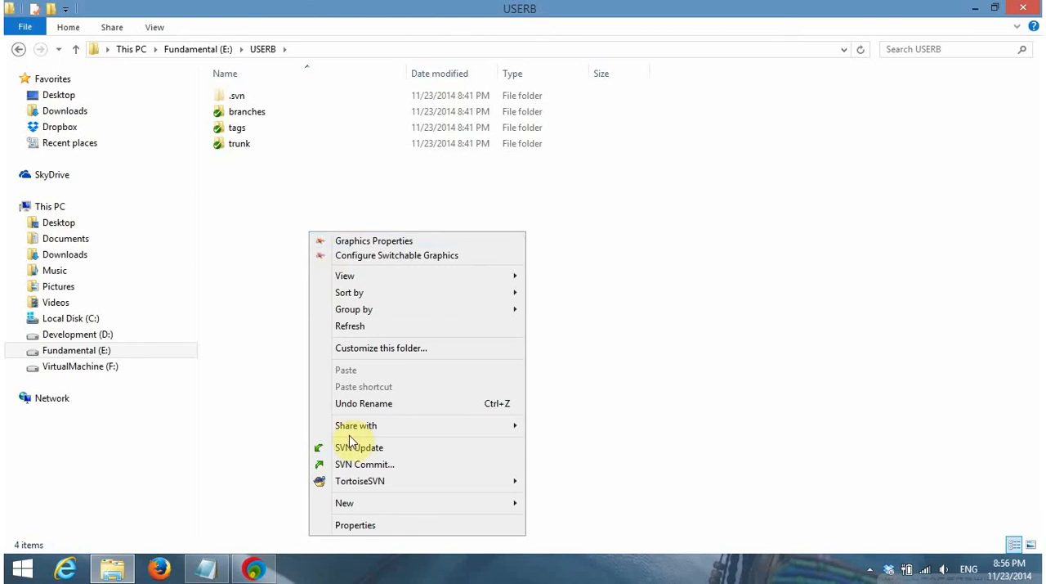
left_click(407, 452)
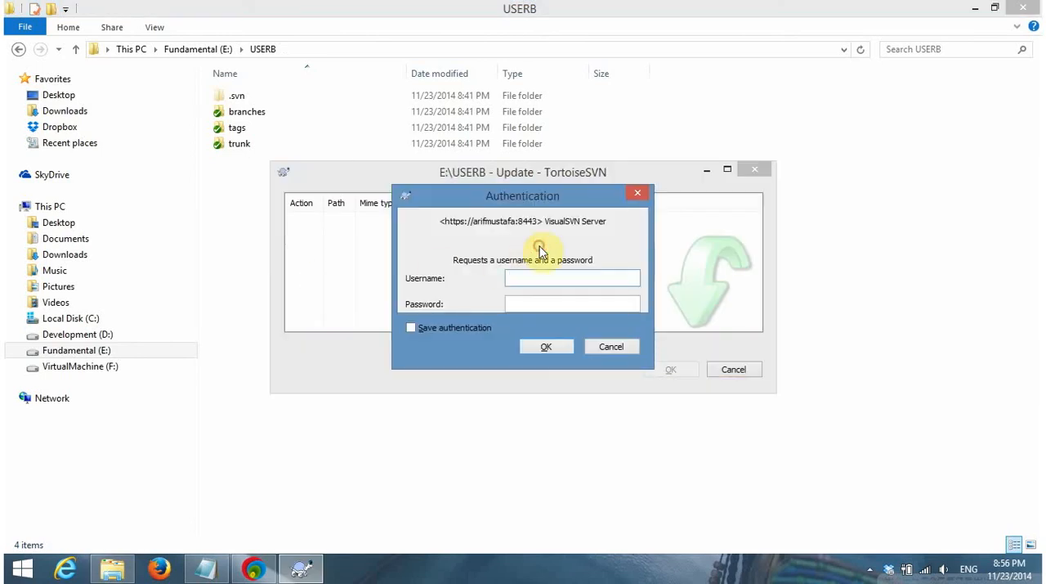
Authenticate the update as user2 by entering the username and account password, without saving the authentication
type("user2")
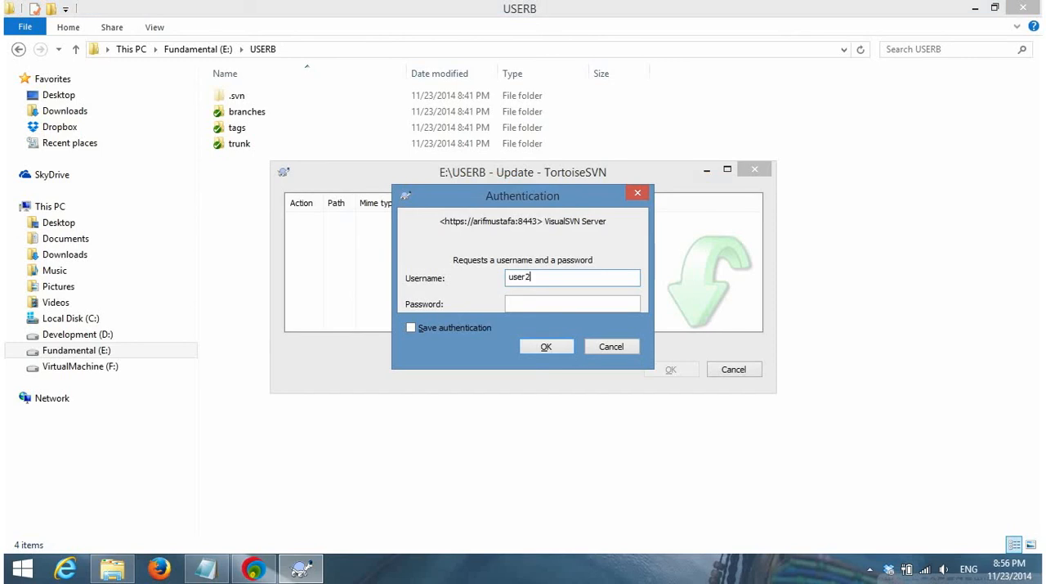
key("Tab")
type("•••")
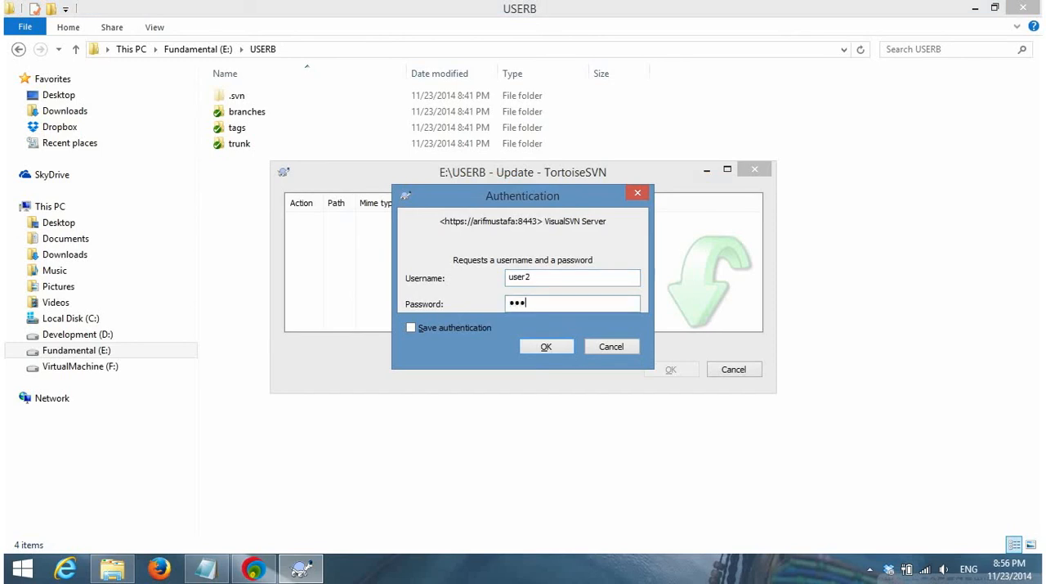
type("••••••")
left_click(548, 349)
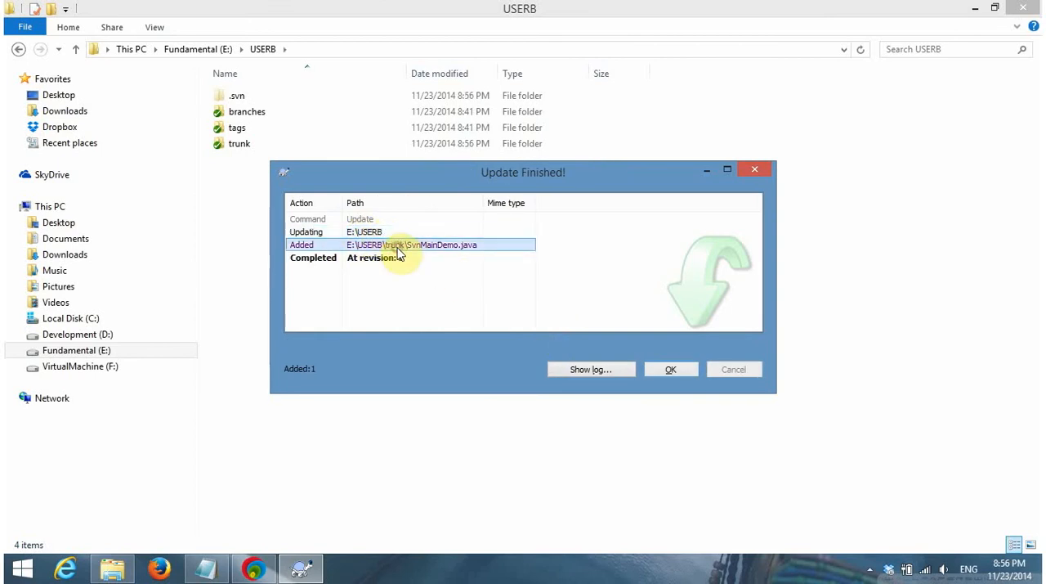
Check the update's completion entry, then show its log, authenticating as user2 with the account password
left_click(466, 265)
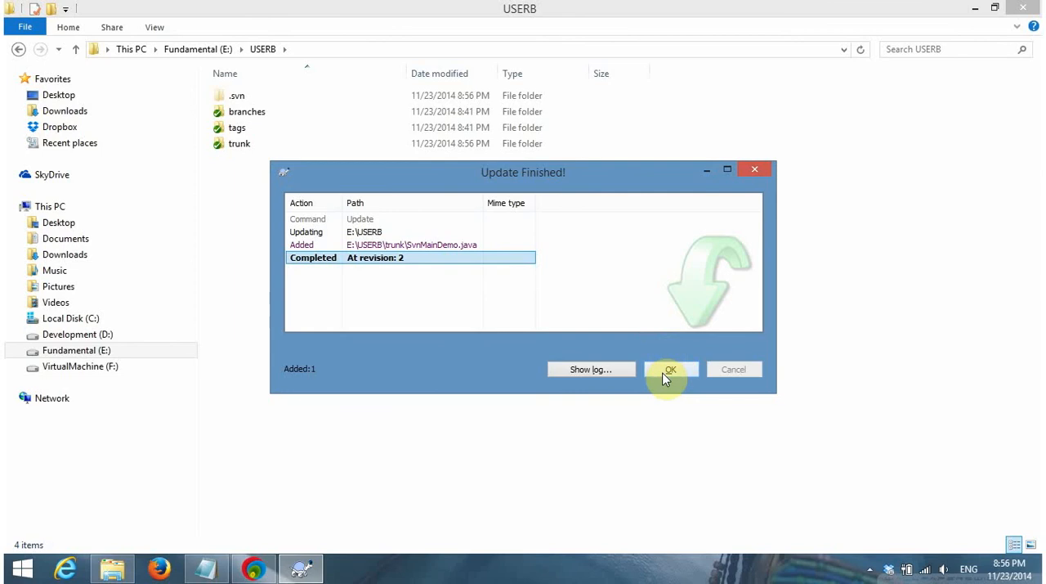
left_click(593, 371)
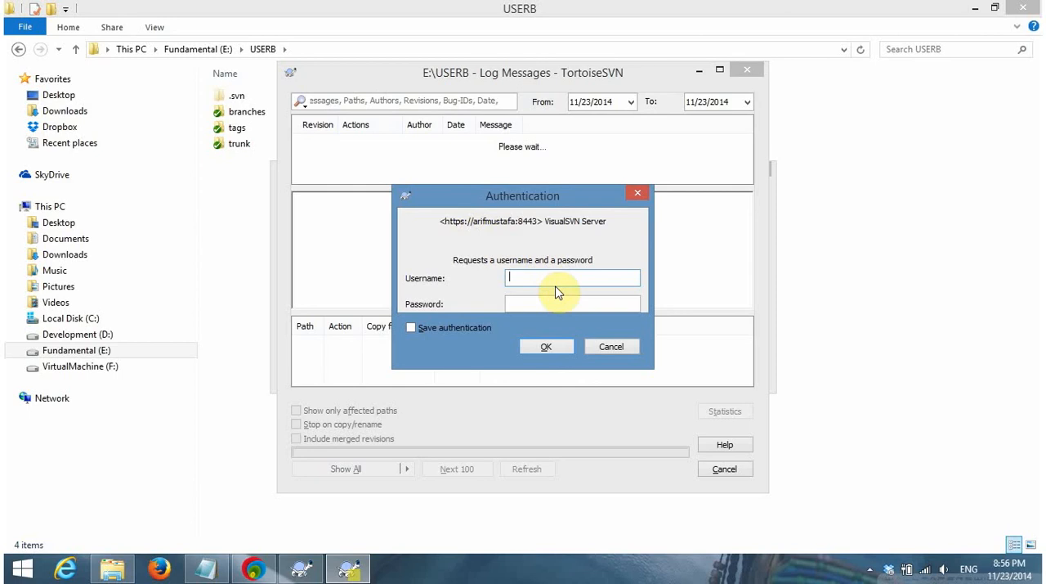
type("user2")
key("Tab")
type("1")
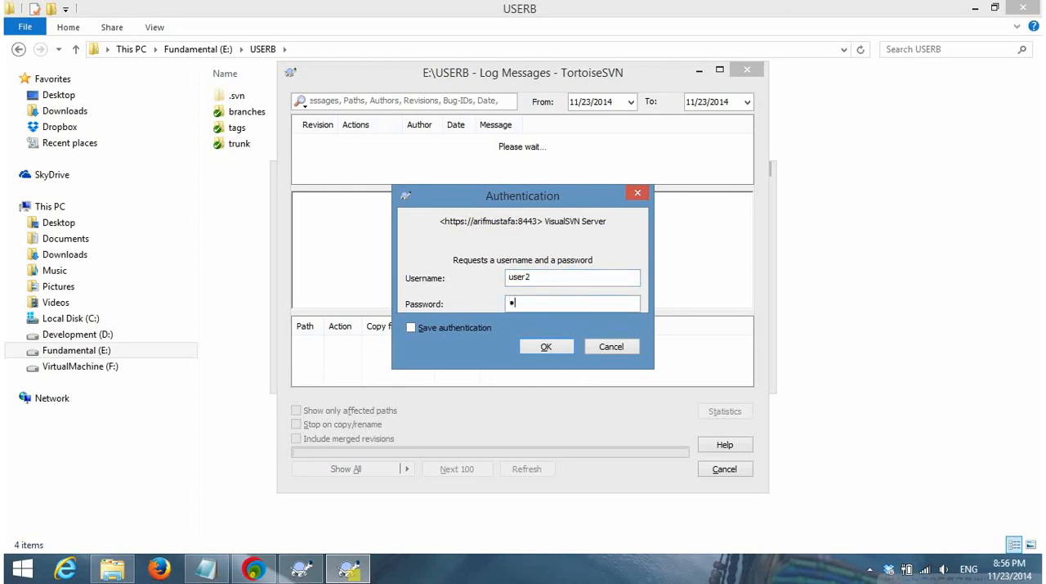
type("23456789")
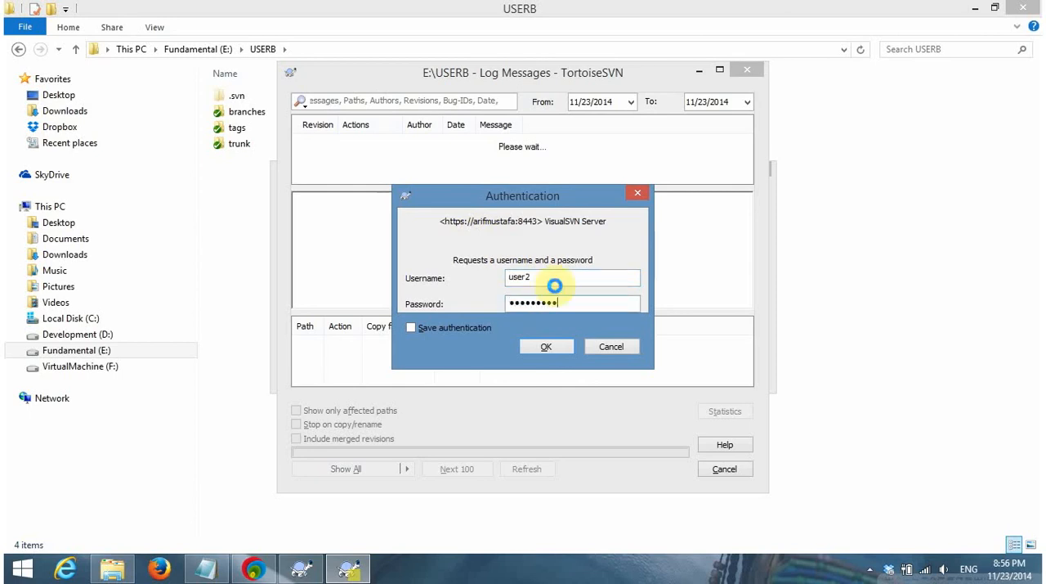
key("Return")
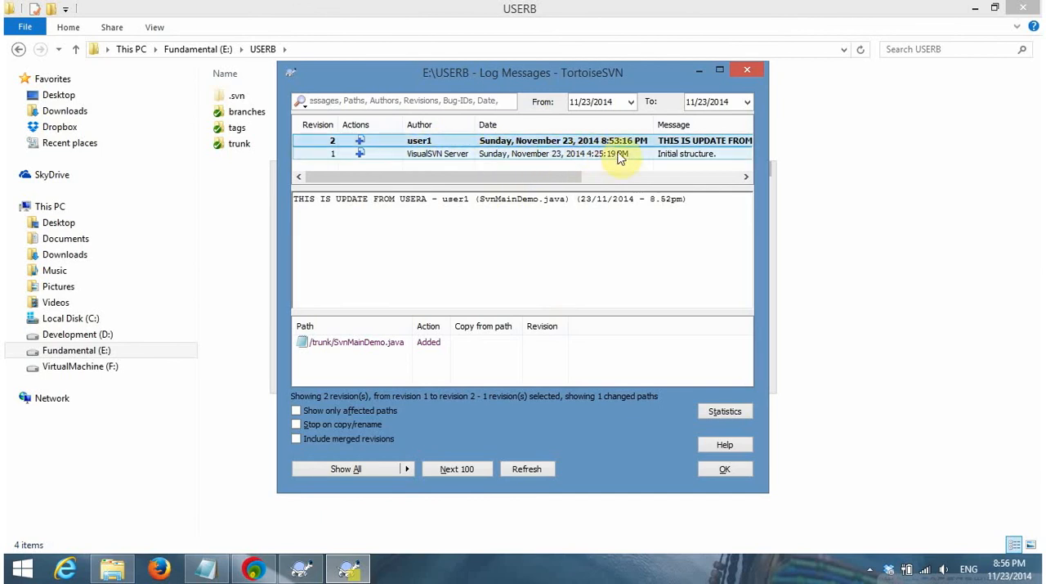
Examine the revision entries and commit message in the USERB log, then refresh the log
mouse_move(539, 179)
left_mouse_down()
mouse_move(708, 187)
mouse_move(527, 190)
left_mouse_up()
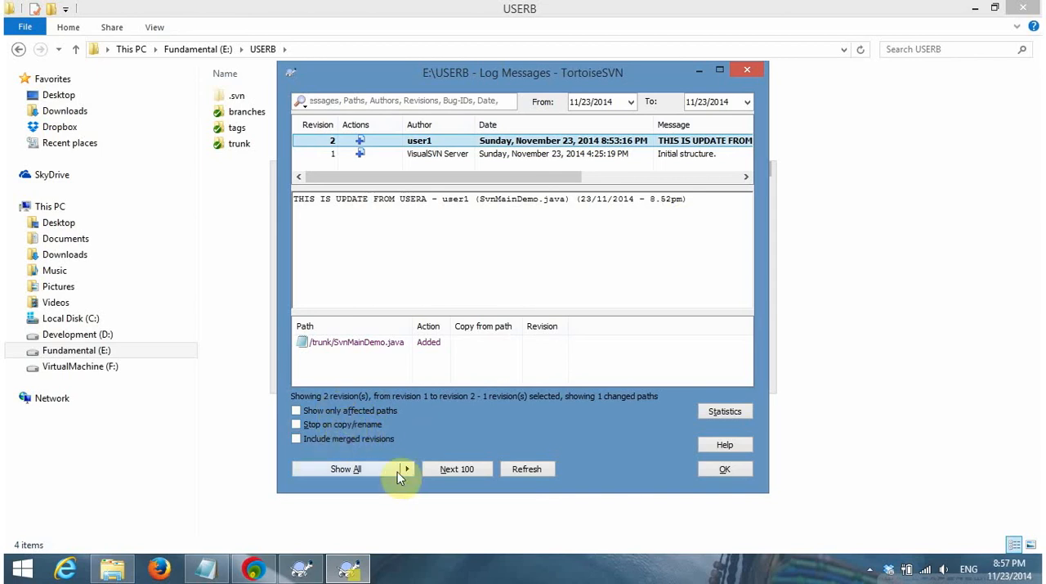
left_click(523, 468)
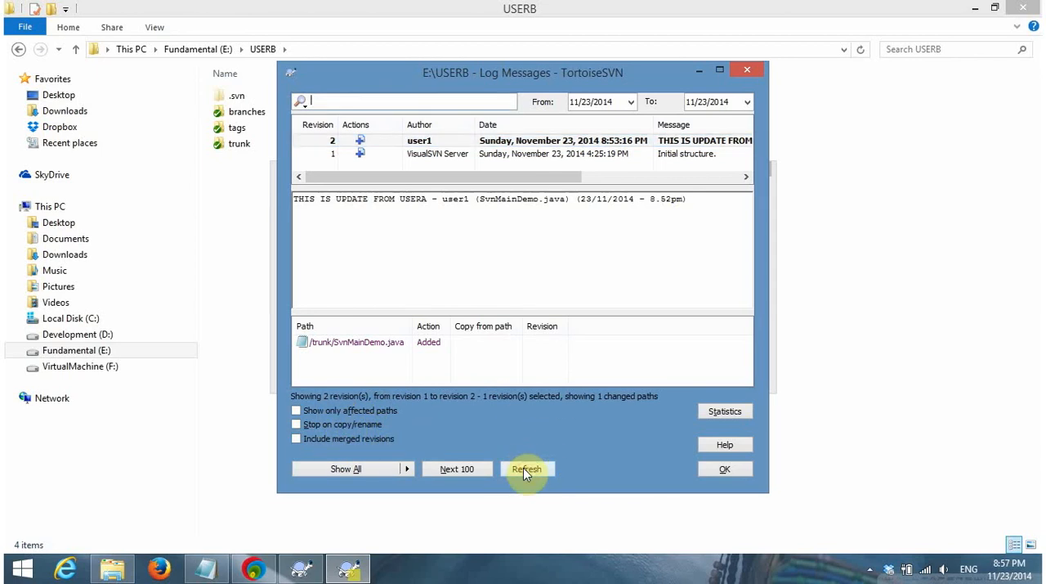
Close the log messages and the finished update report, then refresh the USERB folder
left_click(708, 474)
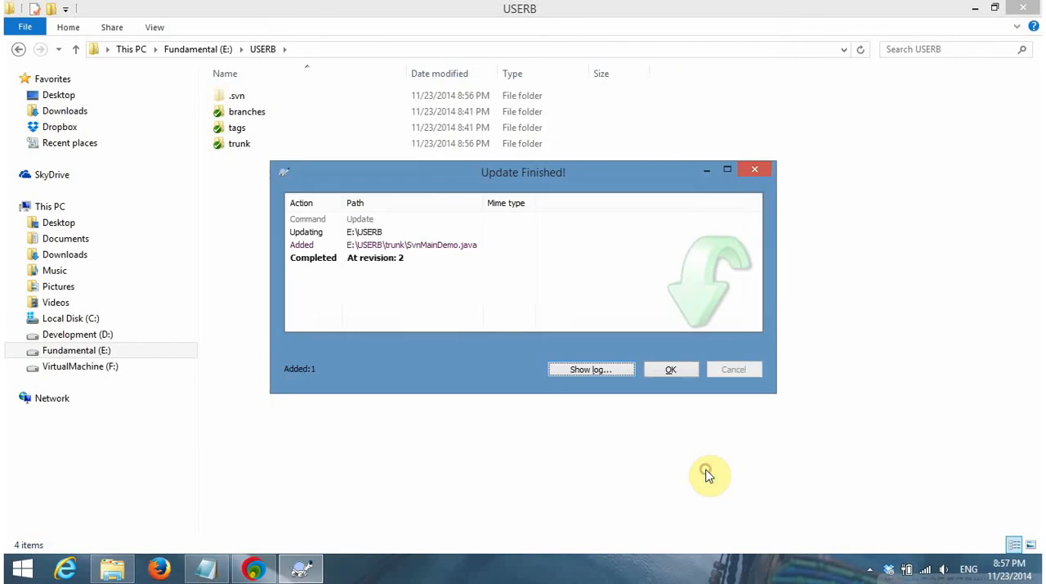
left_click(654, 371)
right_click(381, 204)
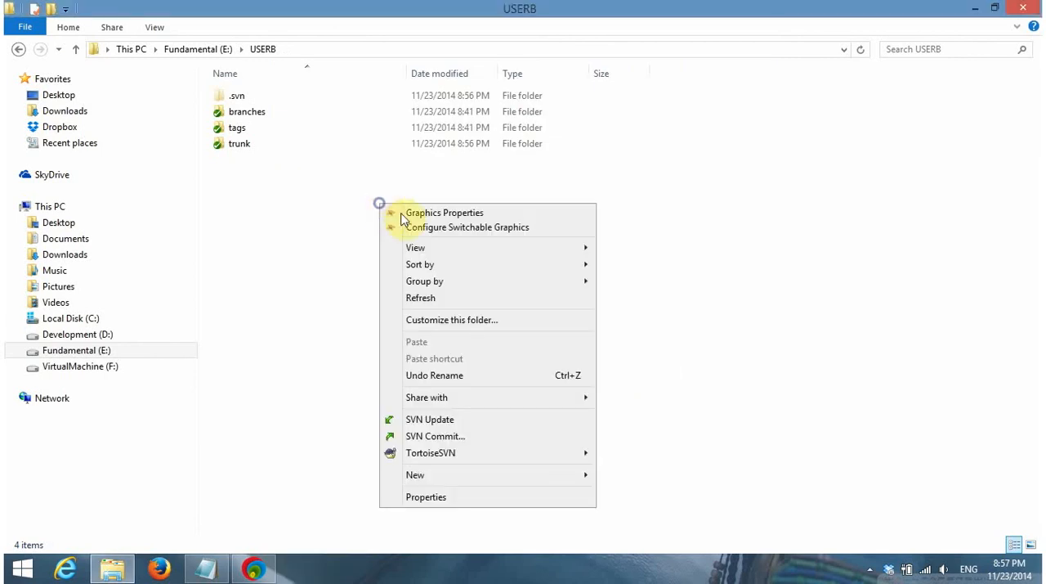
left_click(421, 299)
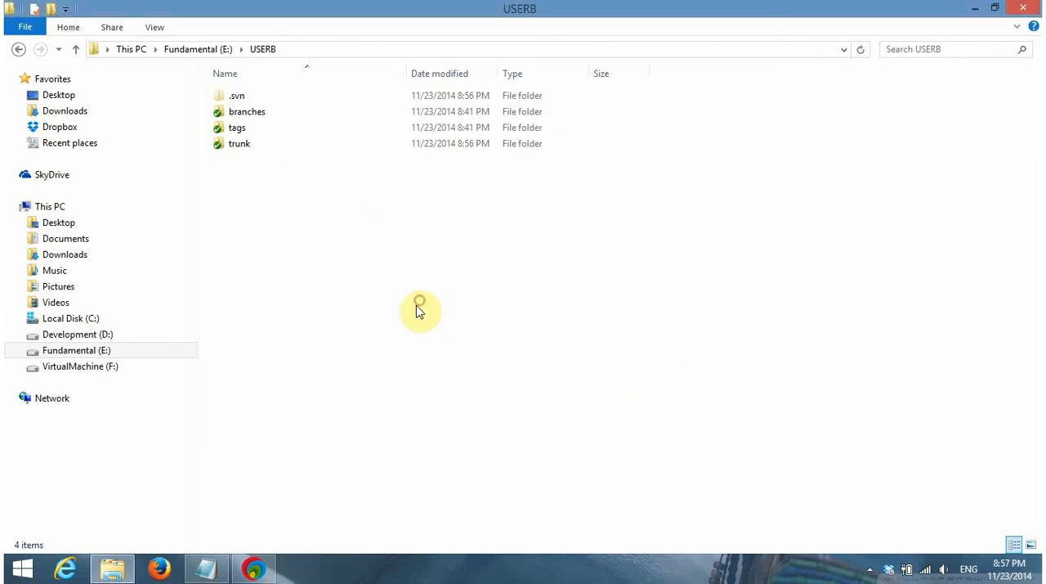
Open the trunk folder inside USERB and refresh its contents to check for the updated file
double_click(236, 151)
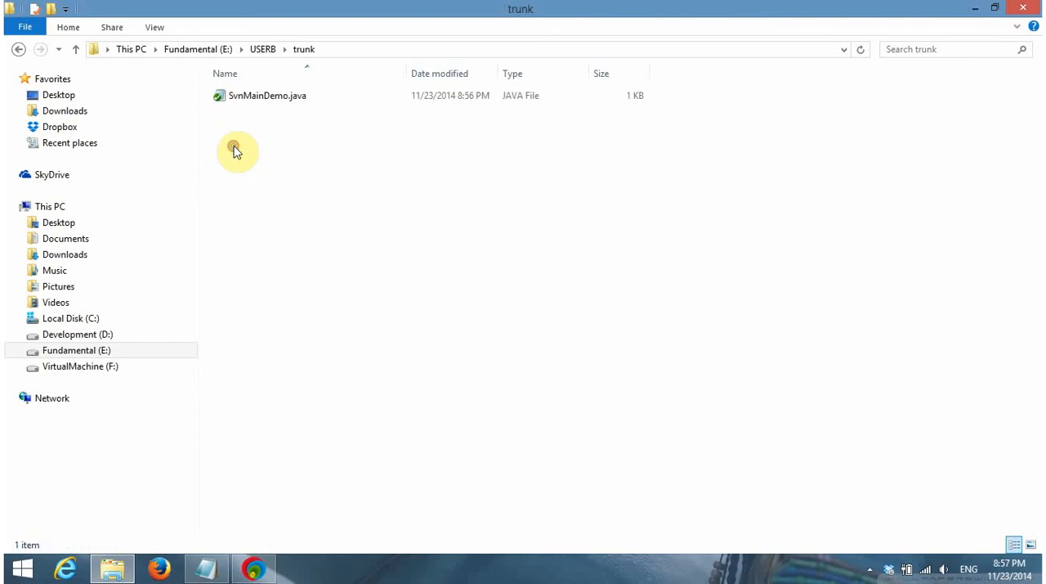
right_click(287, 120)
left_click(363, 213)
right_click(284, 168)
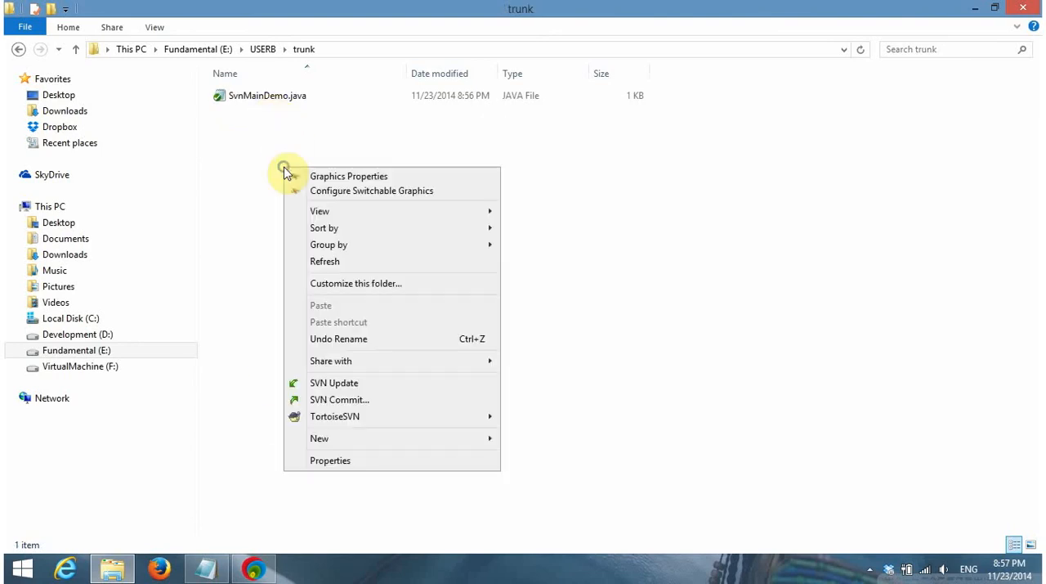
left_click(331, 264)
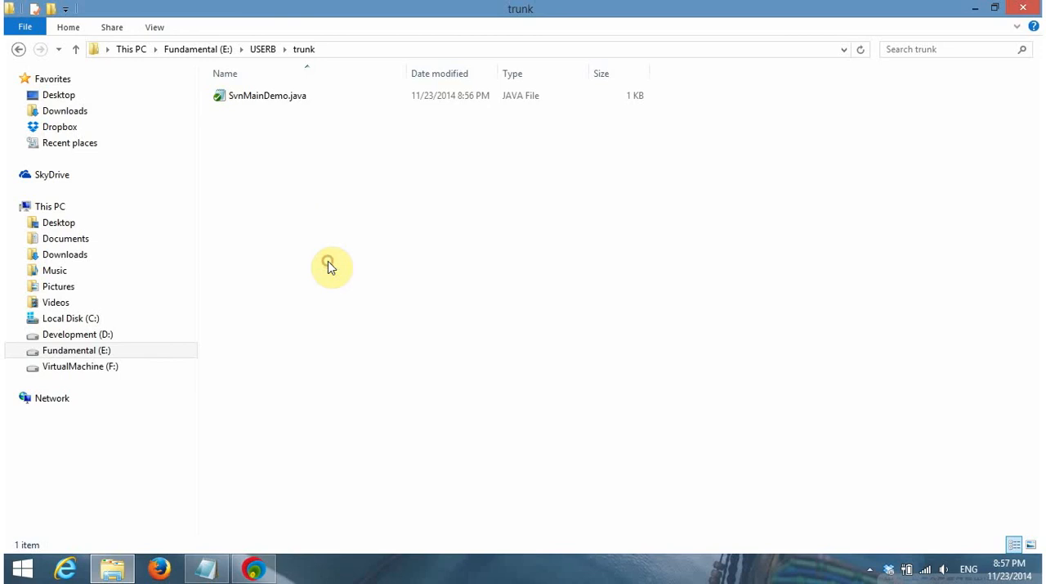
Open USERB's SvnMainDemo.java in EditPlus, review its code, close the editor, and refresh the trunk folder
right_click(306, 97)
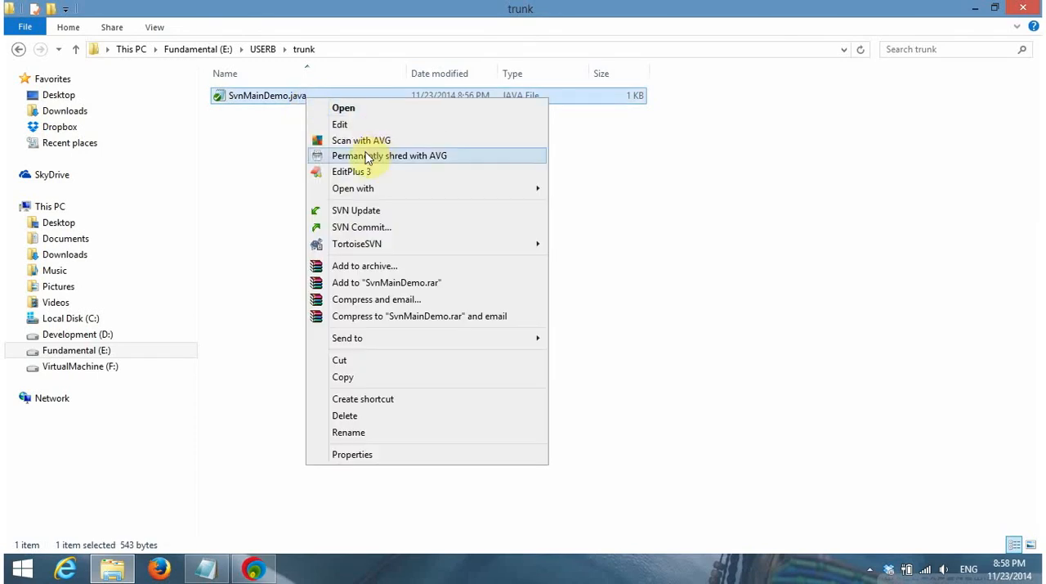
left_click(353, 174)
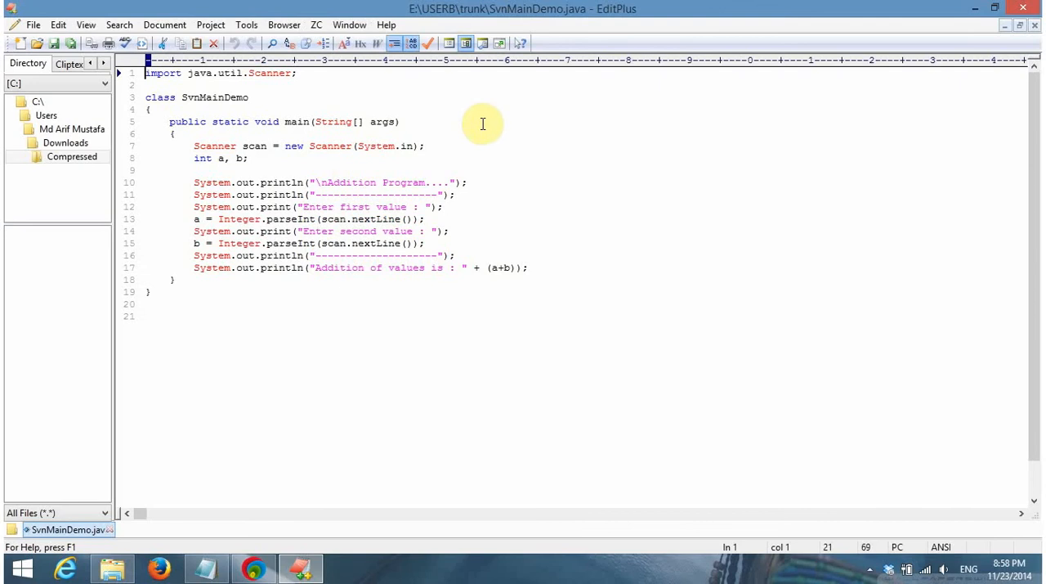
left_click(462, 205)
left_click(554, 271)
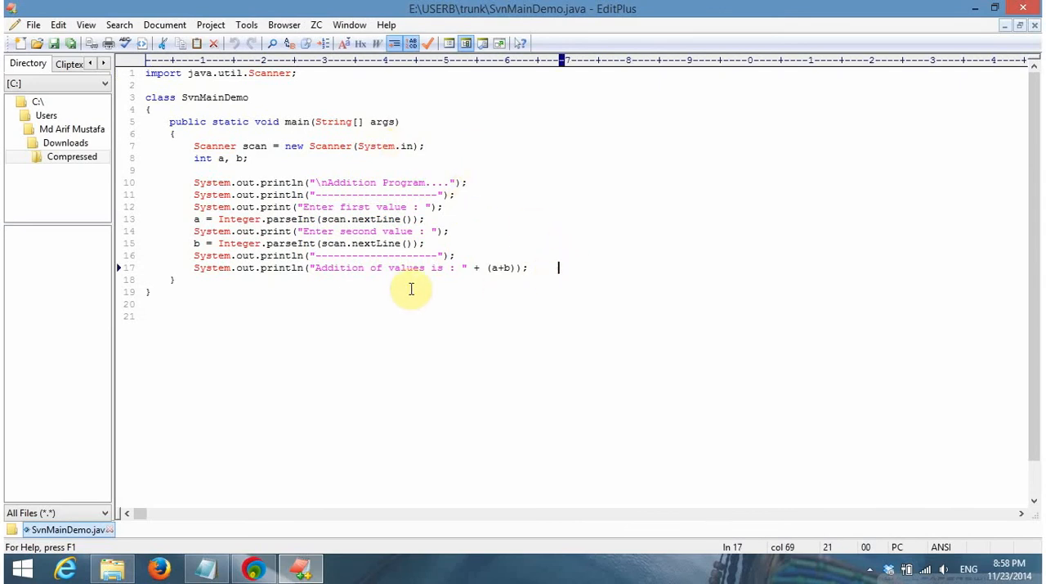
left_click(406, 293)
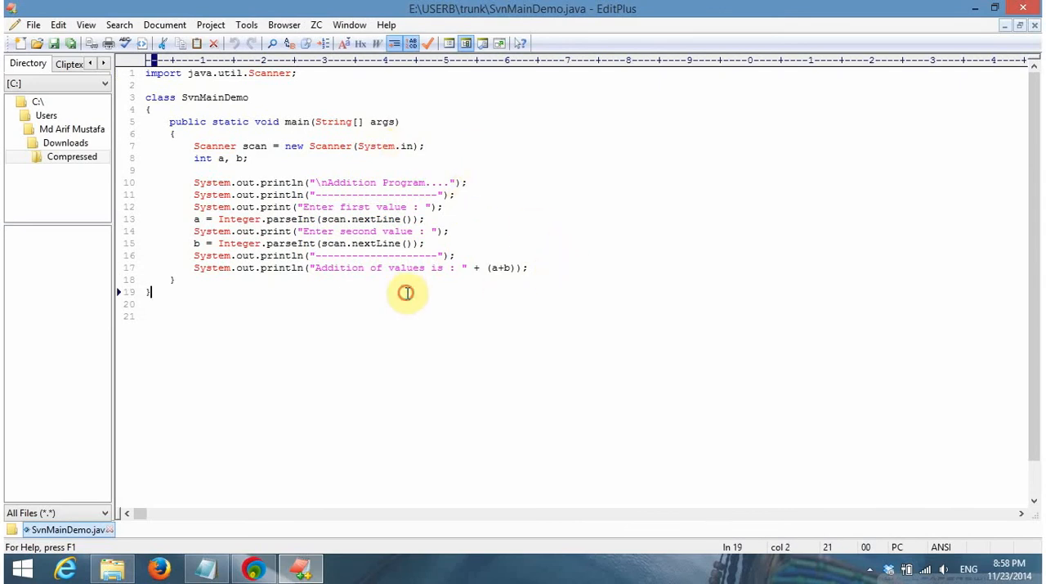
left_click(1028, 8)
left_click(727, 136)
right_click(727, 136)
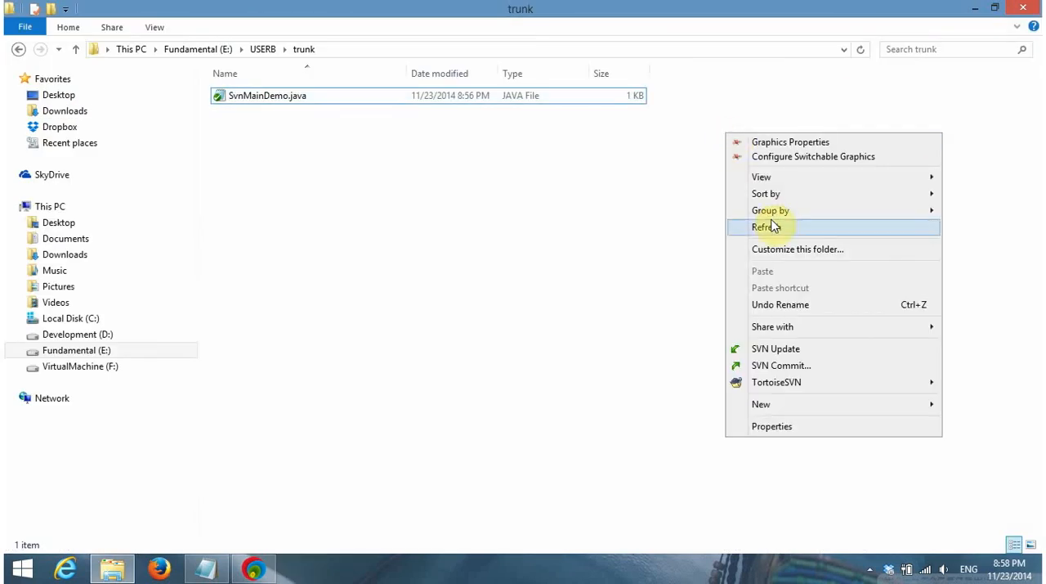
left_click(769, 226)
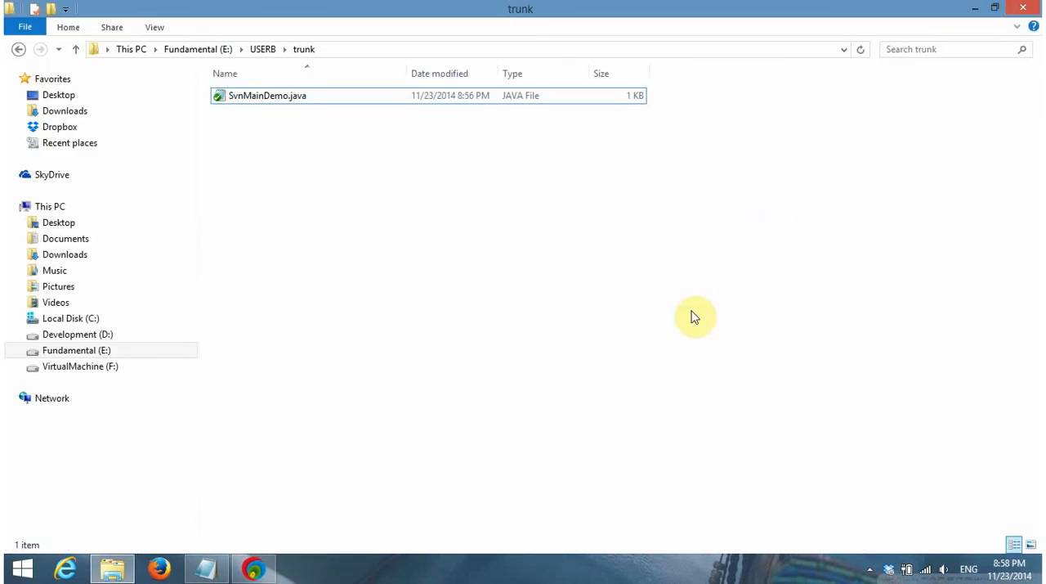
left_click(870, 569)
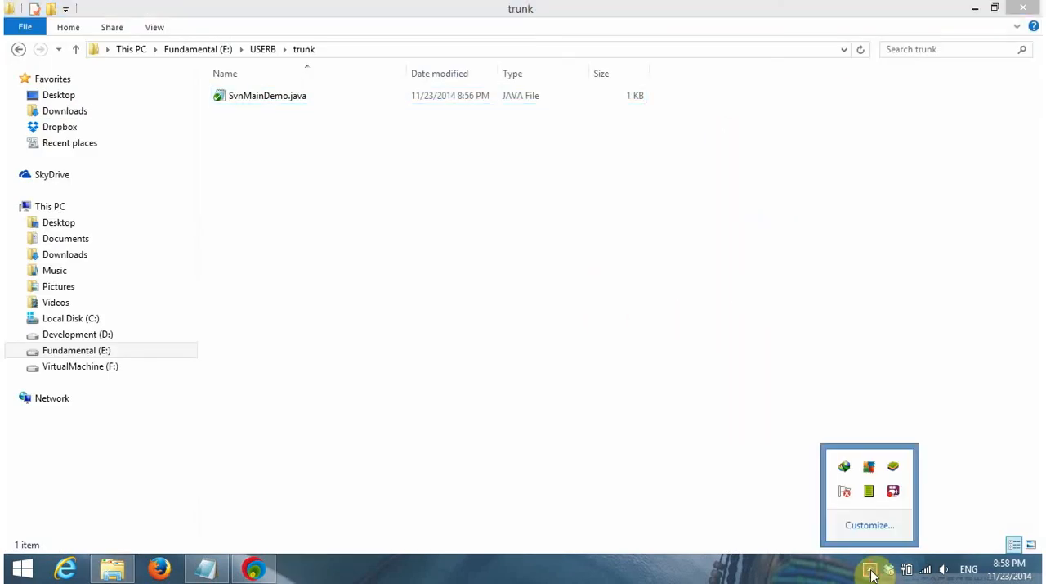
right_click(893, 491)
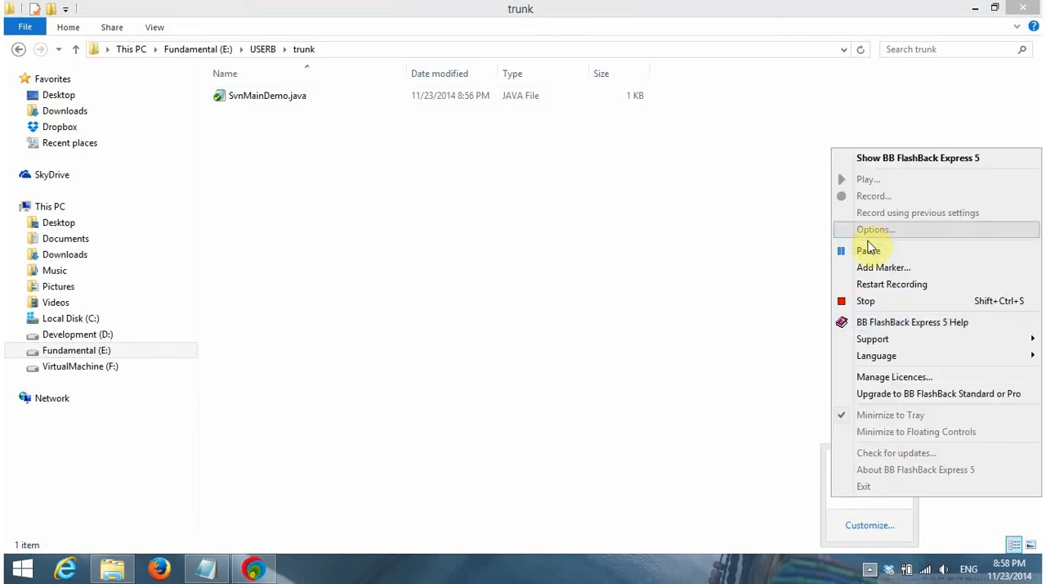
left_click(869, 250)
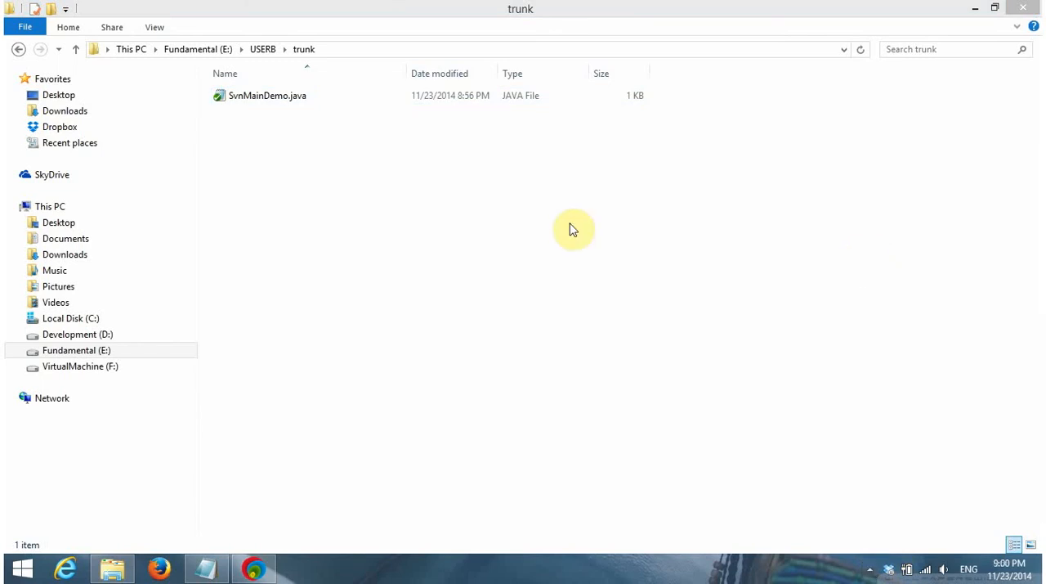
left_click(572, 229)
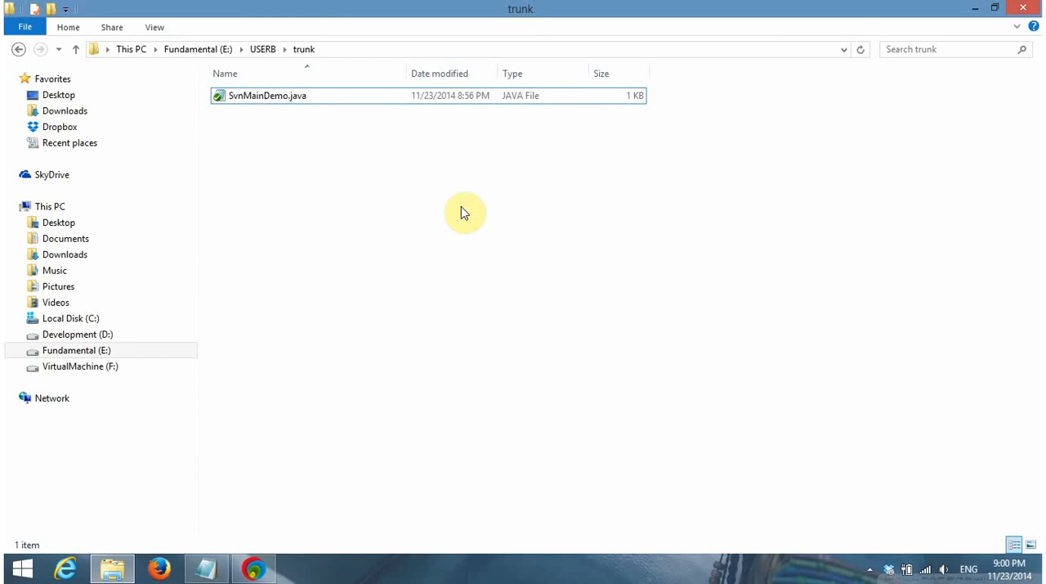
Switch to the SESSION-2.txt notes in Notepad and copy the "-----done..." marker from the RESOURCE ALLOCATION line
mouse_move(263, 568)
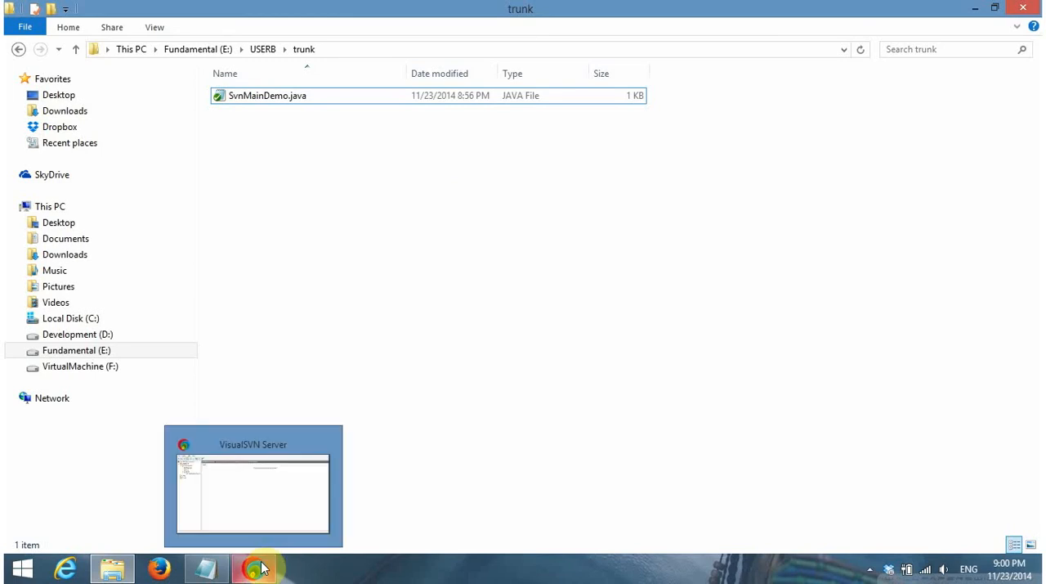
left_click(211, 574)
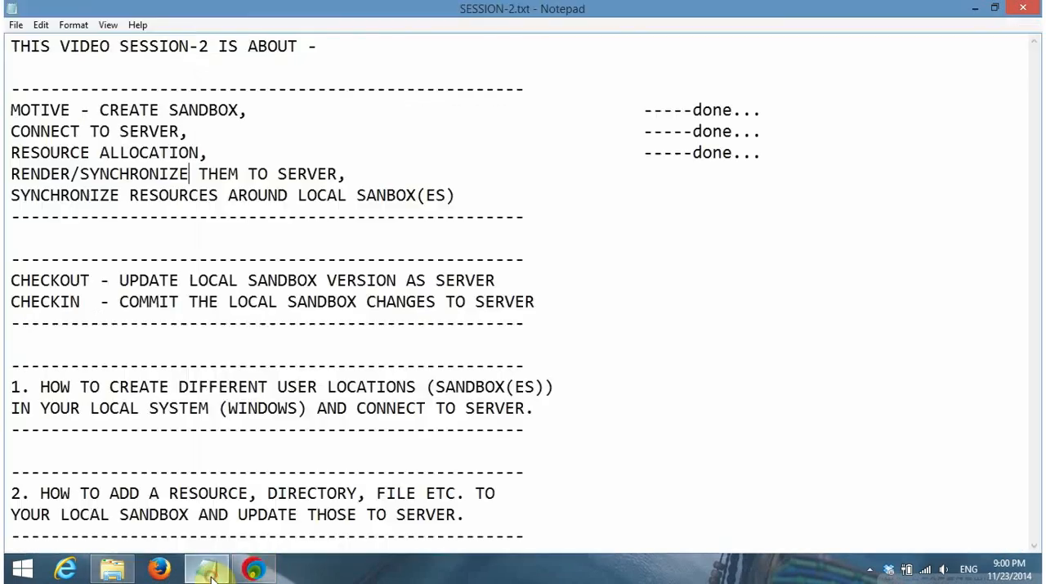
left_click(760, 153)
key("shift+Home")
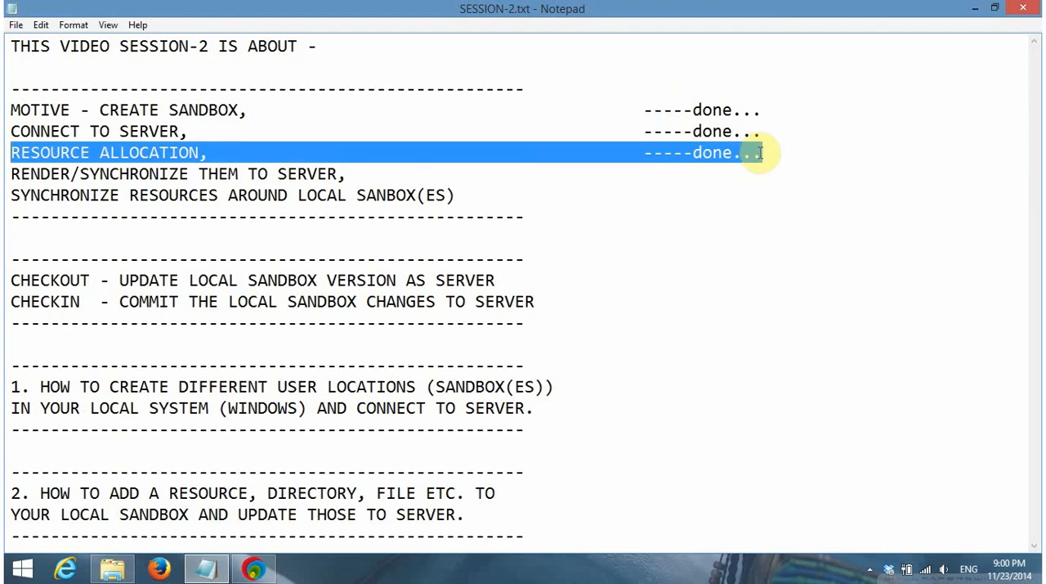
left_click(760, 153)
key("shift+Left")
key("shift+Left")
key("shift+Left")
key("shift+Left")
key("shift+Left")
key("shift+Left")
key("shift+Left")
key("shift+Left")
key("shift+Left")
key("shift+Left")
key("shift+Left")
key("shift+Left")
key("ctrl+c")
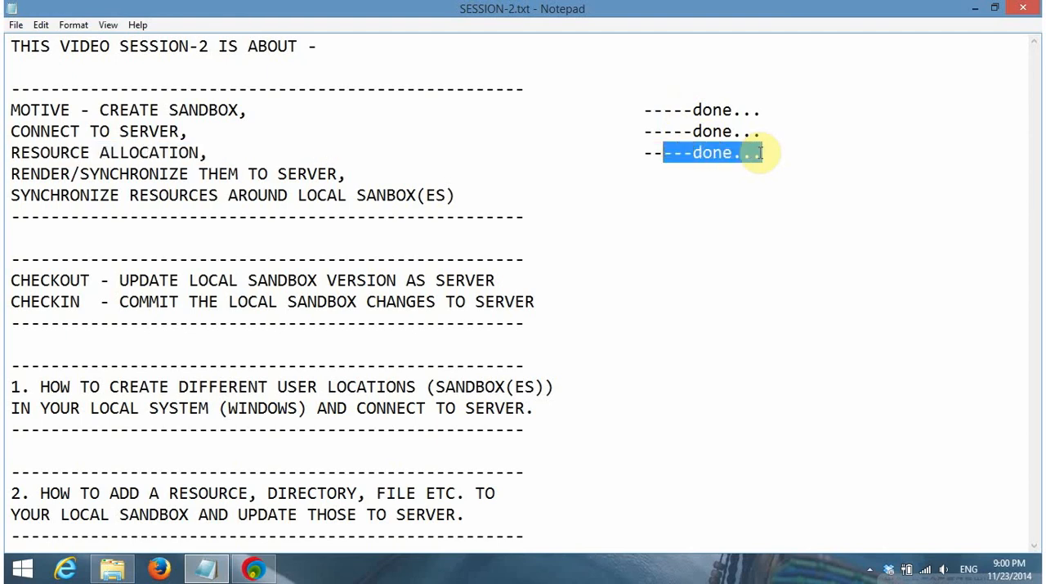
Add the "-----done..." marker to the RENDER/SYNCHRONIZE THEM TO SERVER and SYNCHRONIZE RESOURCES AROUND LOCAL SANBOX(ES) lines, aligned with the markers above
key("Down")
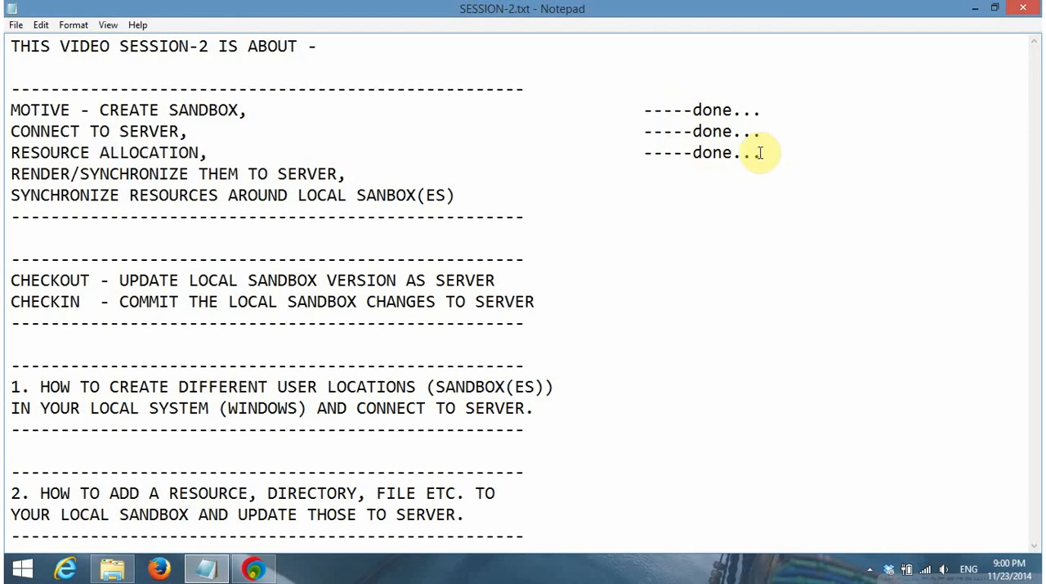
key("Tab")
key("Tab")
key("Tab")
key("Tab")
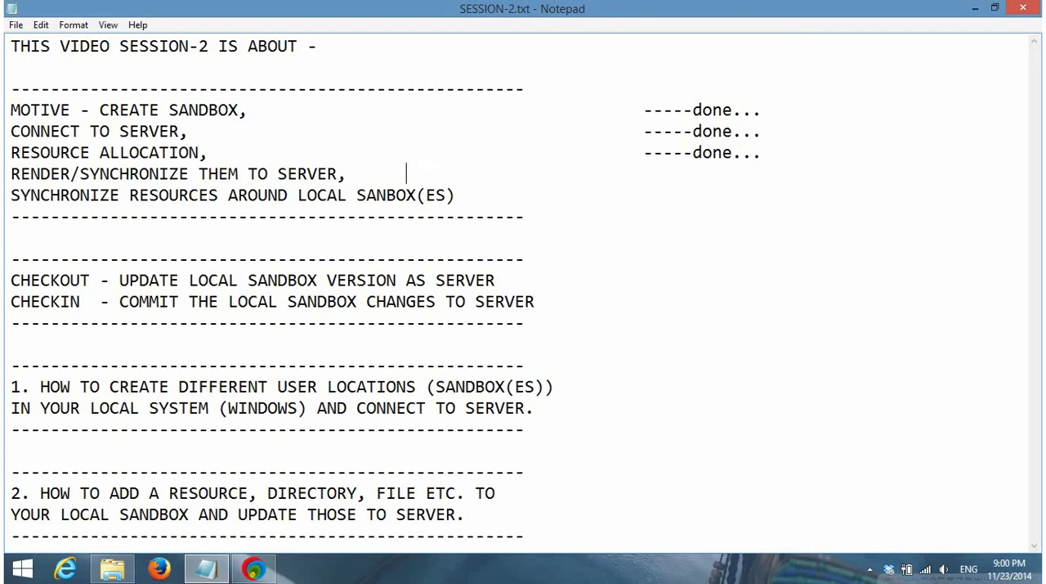
key("ctrl+v")
key("Down")
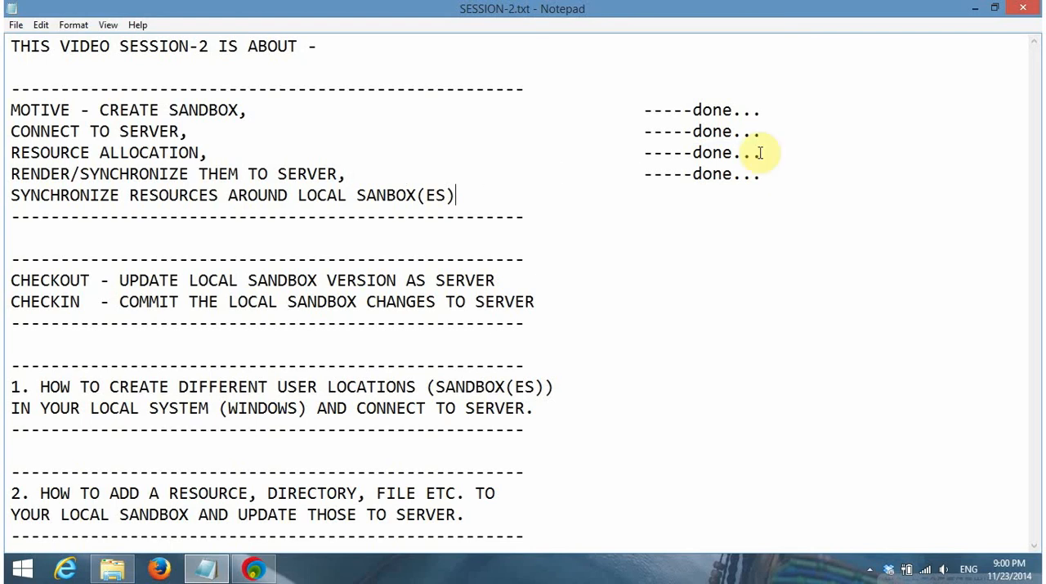
key("Tab")
key("Tab")
key("Tab")
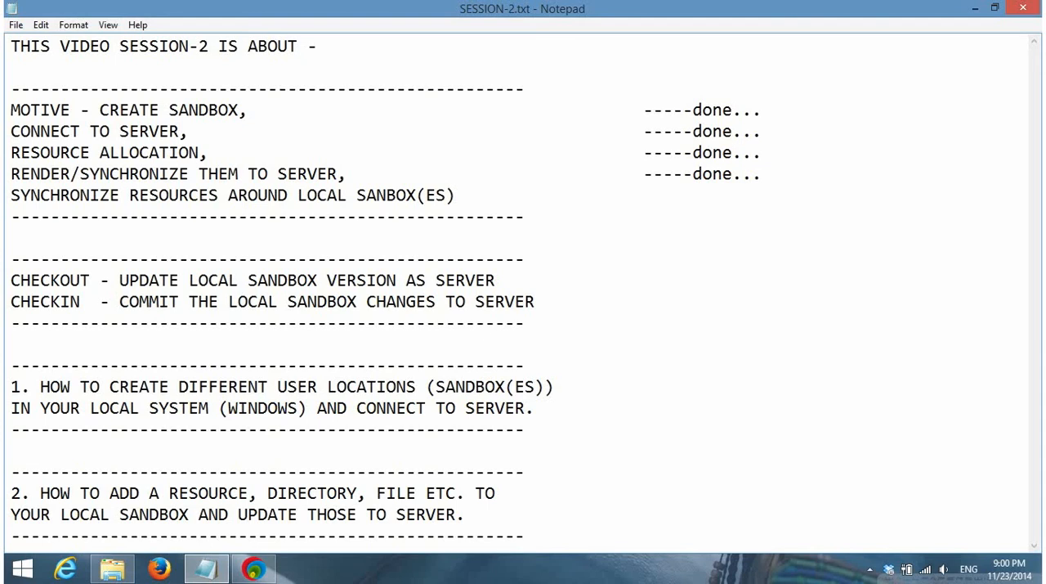
key("ctrl+v")
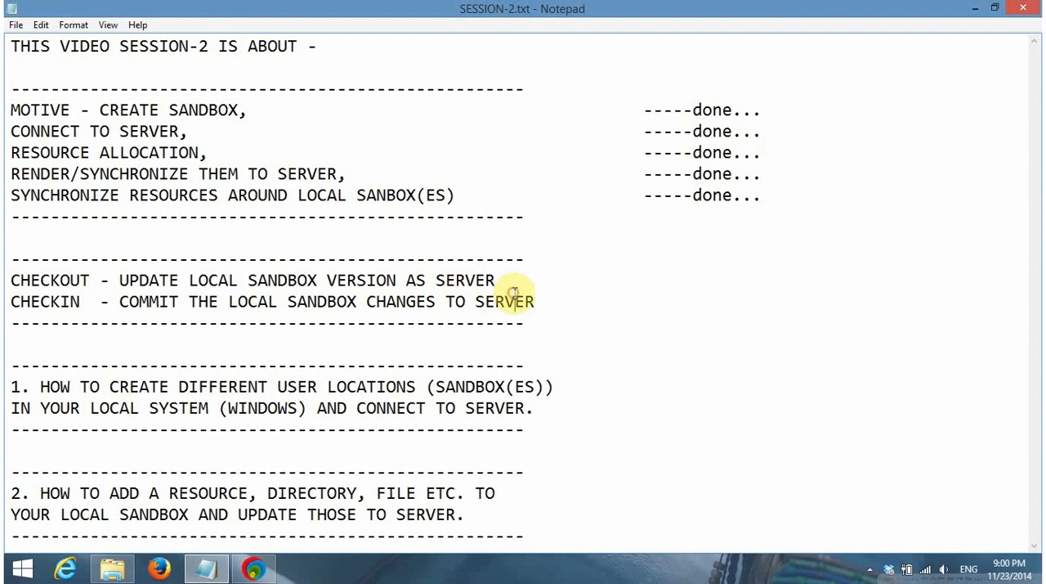
left_click(568, 296)
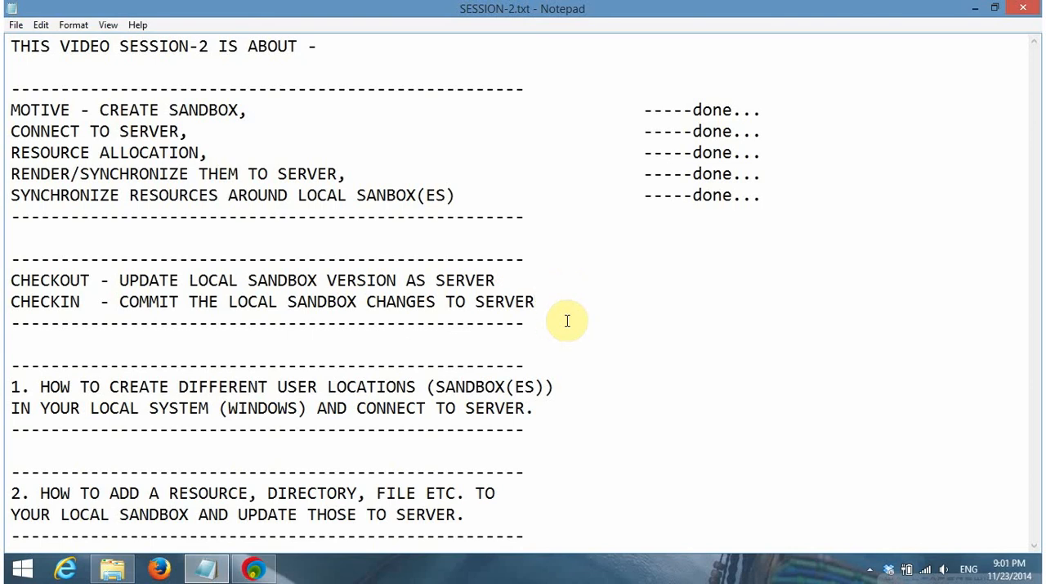
Highlight both lines of item 1, about creating different user locations and connecting to the server, for review
left_click(542, 409)
key("shift+Up")
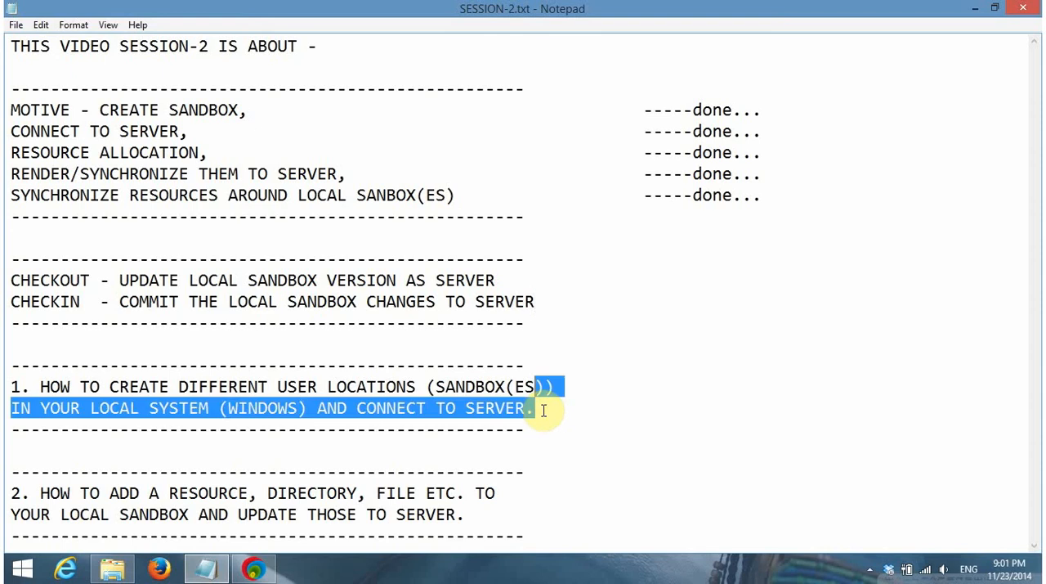
key("shift+Home")
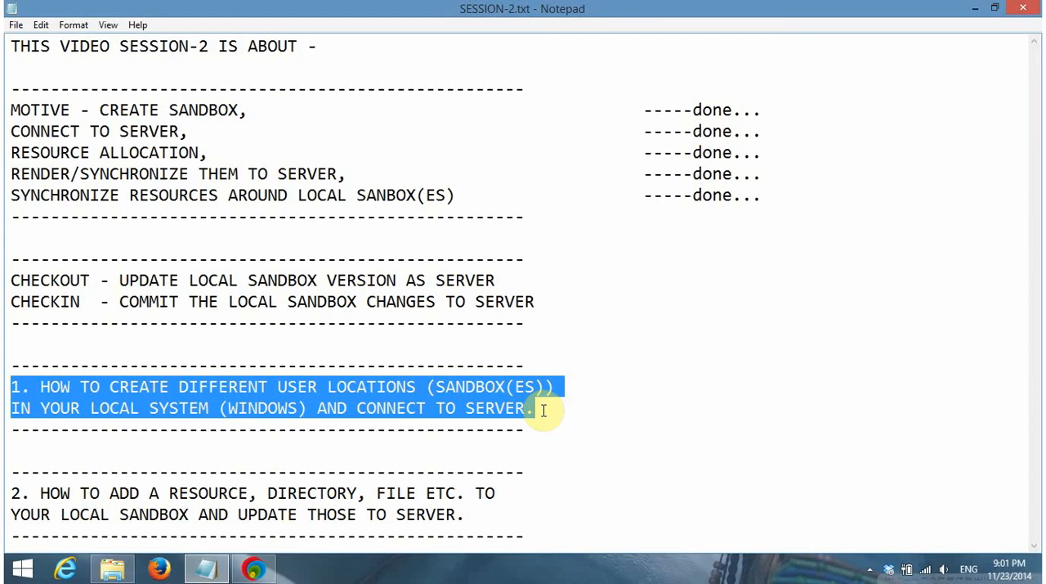
Highlight both lines of item 2, about adding resources to the local sandbox and updating them to the server, for review
key("Down")
key("Down")
key("Down")
key("Down")
key("Down")
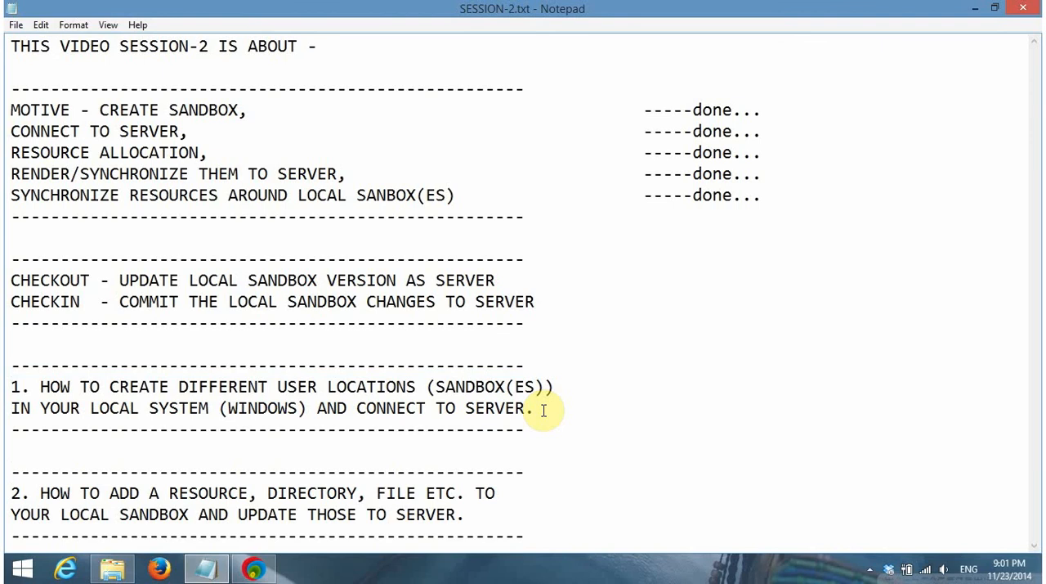
key("shift+Right")
key("shift+Right")
key("shift+Right")
key("shift+Right")
key("shift+Right")
key("shift+Right")
key("shift+Right")
key("shift+Right")
key("shift+Right")
key("shift+Right")
key("shift+Right")
key("shift+Right")
key("shift+Right")
key("shift+Right")
key("shift+Right")
key("shift+Right")
key("shift+Right")
key("shift+Right")
key("shift+Right")
key("shift+Right")
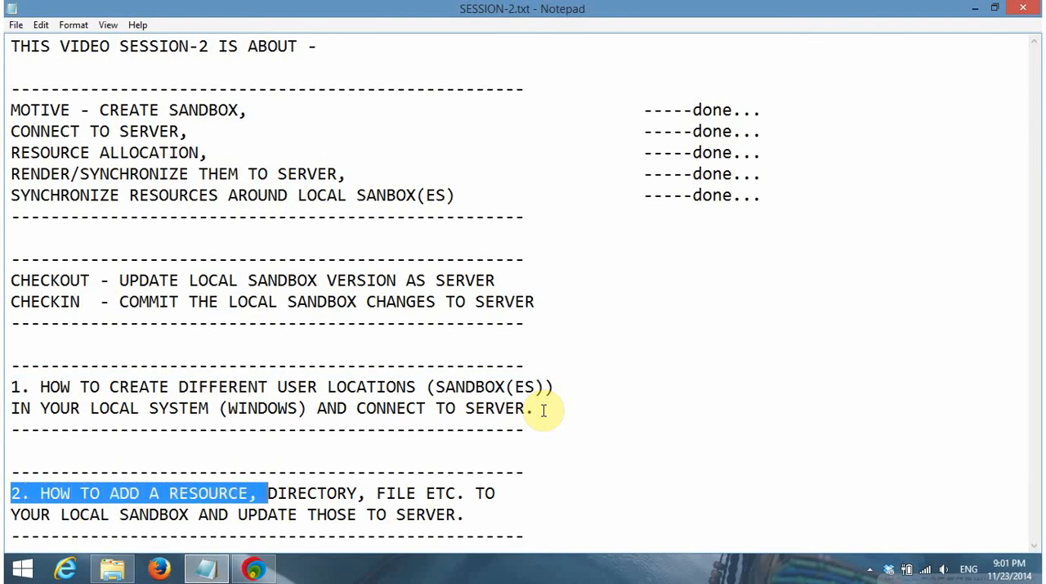
key("shift+Right")
key("shift+Right")
key("shift+Right")
key("shift+Right")
key("shift+Right")
key("shift+Right")
key("shift+Right")
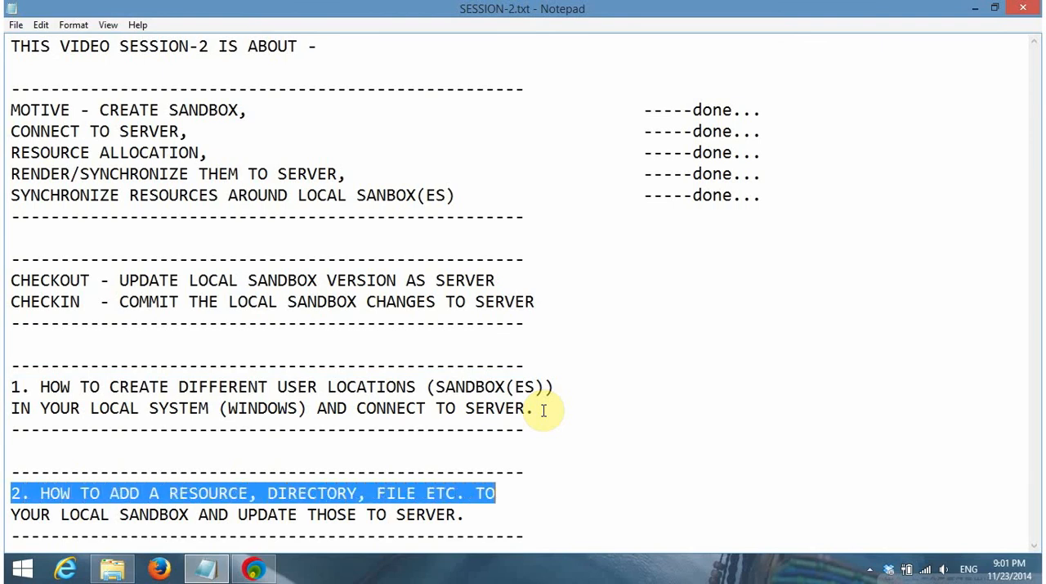
key("shift+Down")
key("shift+Left")
key("shift+Right")
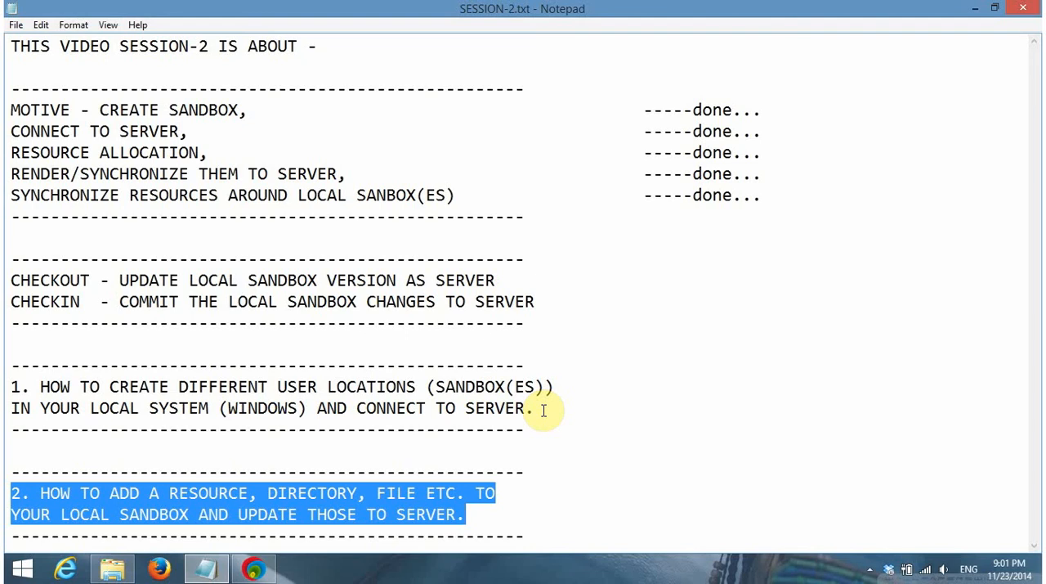
Minimize the notes, refresh USERB's trunk folder and check its path, then return to SESSION-2.txt
left_click(975, 9)
right_click(500, 154)
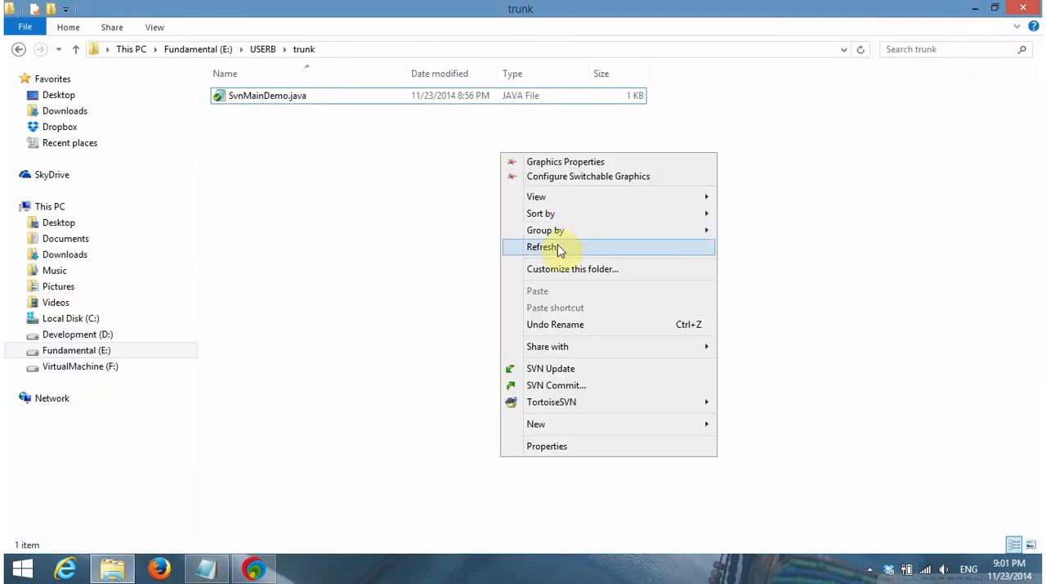
left_click(558, 250)
left_click(397, 49)
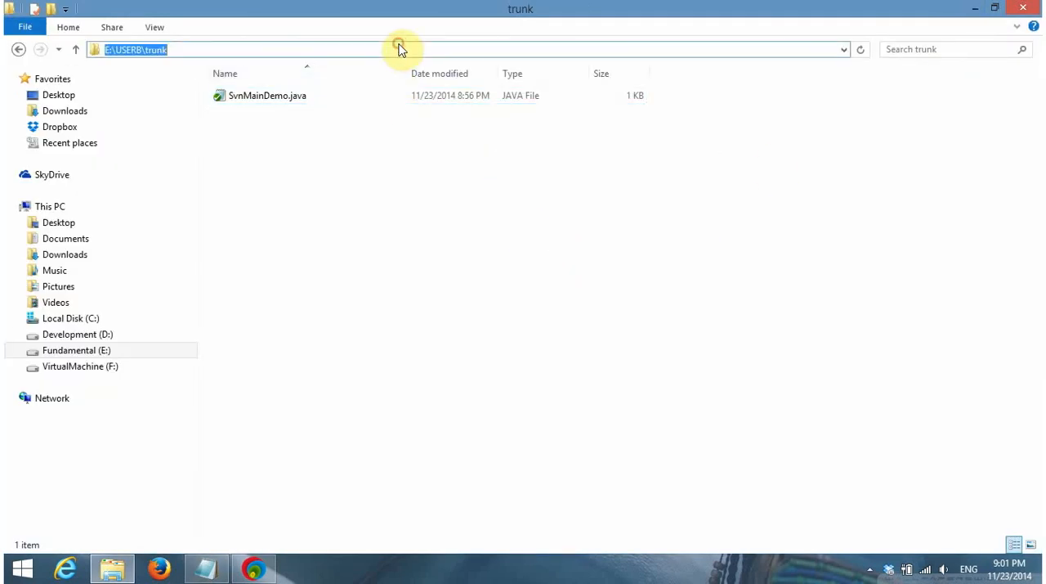
left_click(415, 285)
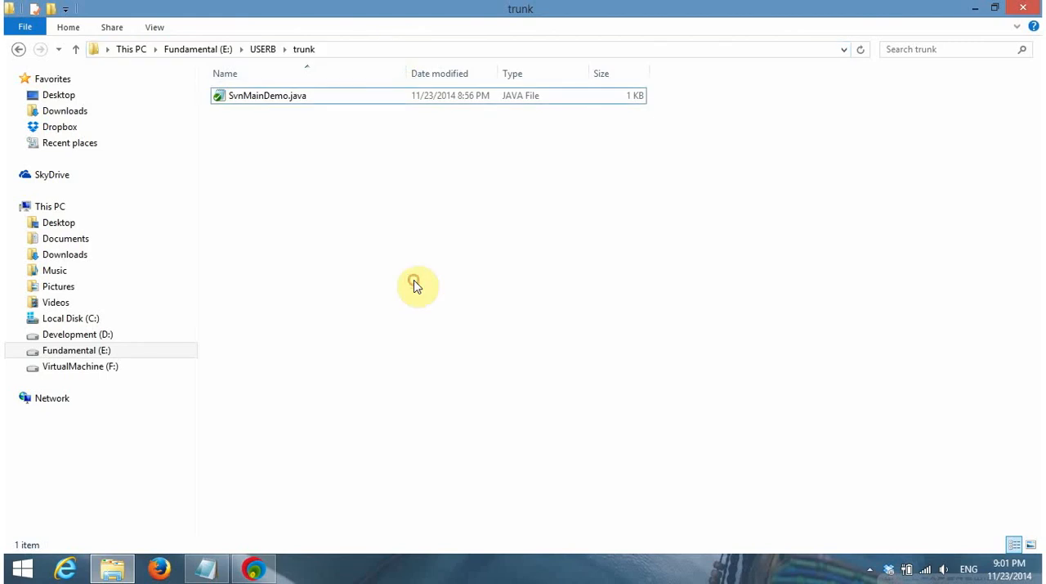
left_click(206, 568)
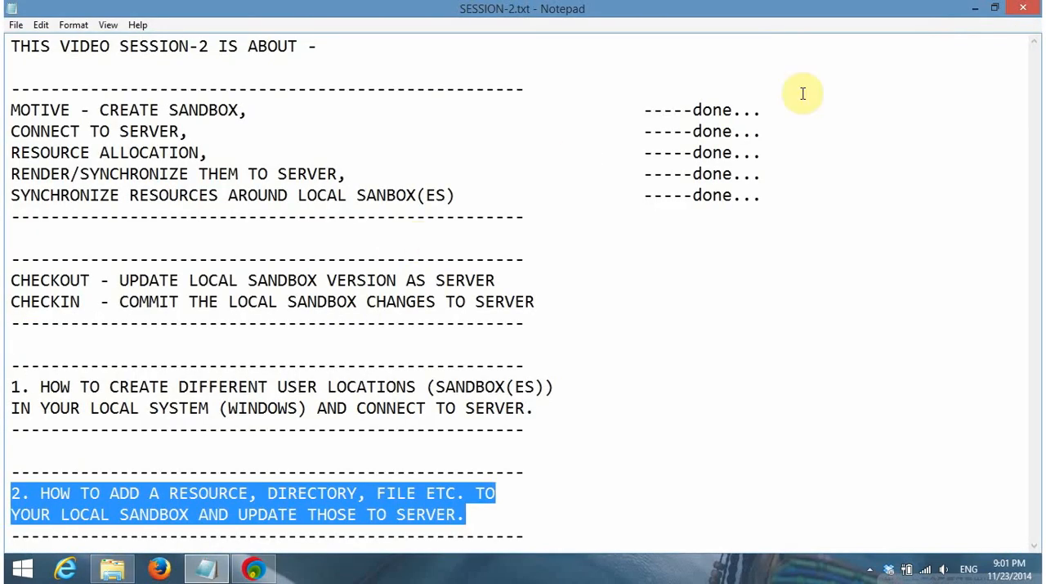
Minimize the notes, refresh USERB's trunk folder and open SvnMainDemo.java in EditPlus
left_click(968, 7)
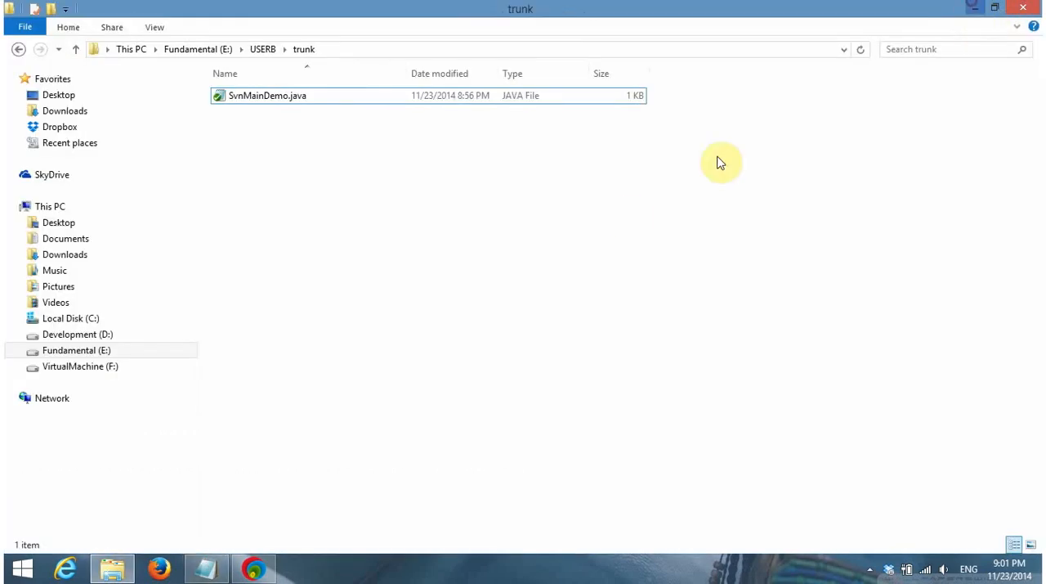
right_click(625, 218)
left_click(696, 303)
right_click(529, 227)
left_click(562, 311)
right_click(358, 100)
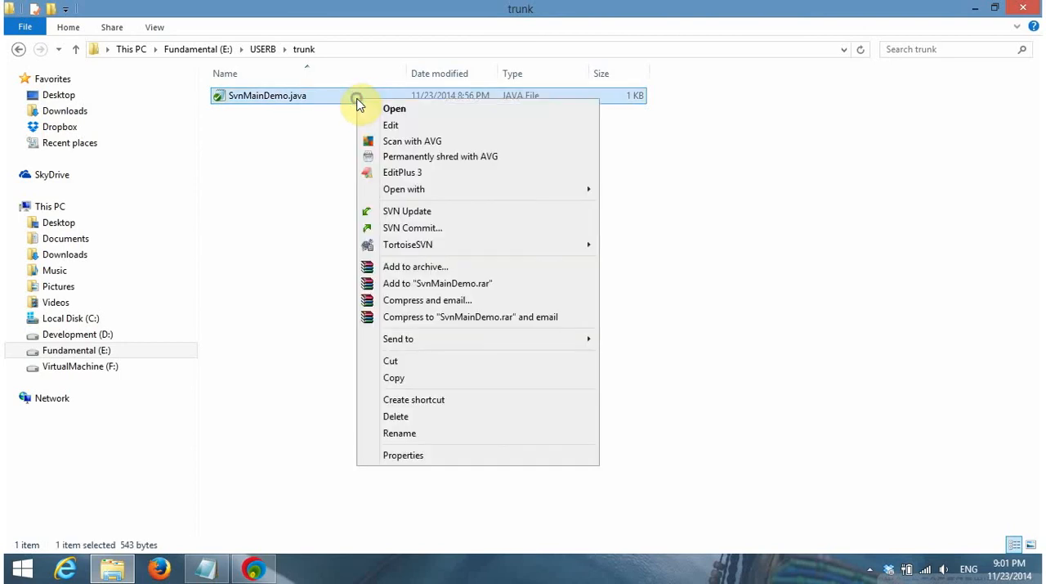
left_click(418, 175)
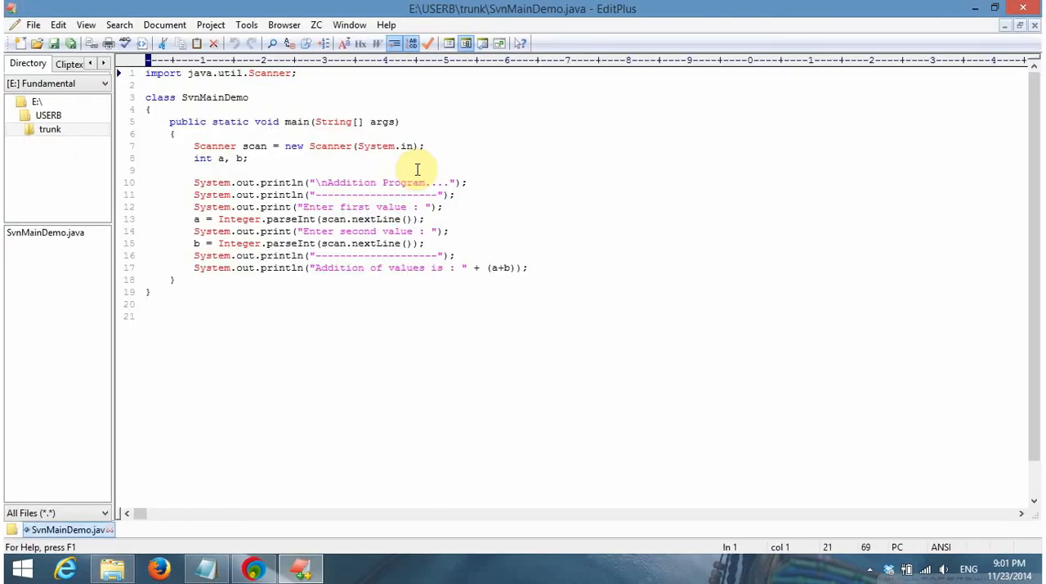
Insert the line "package classDir;" and a blank line above the import in SvnMainDemo.java, then save and close the file
key("Return")
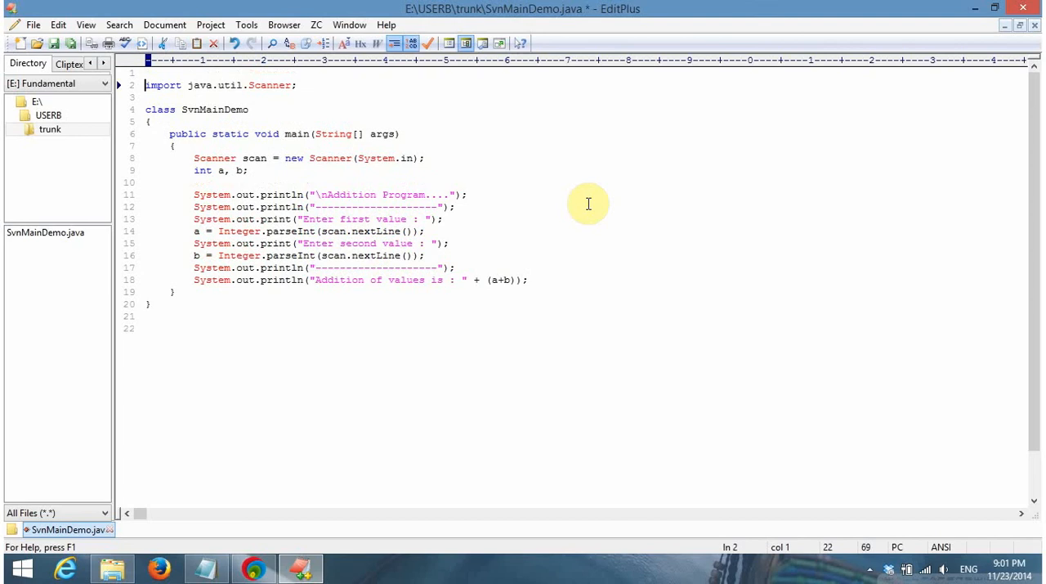
key("Up")
type("package ")
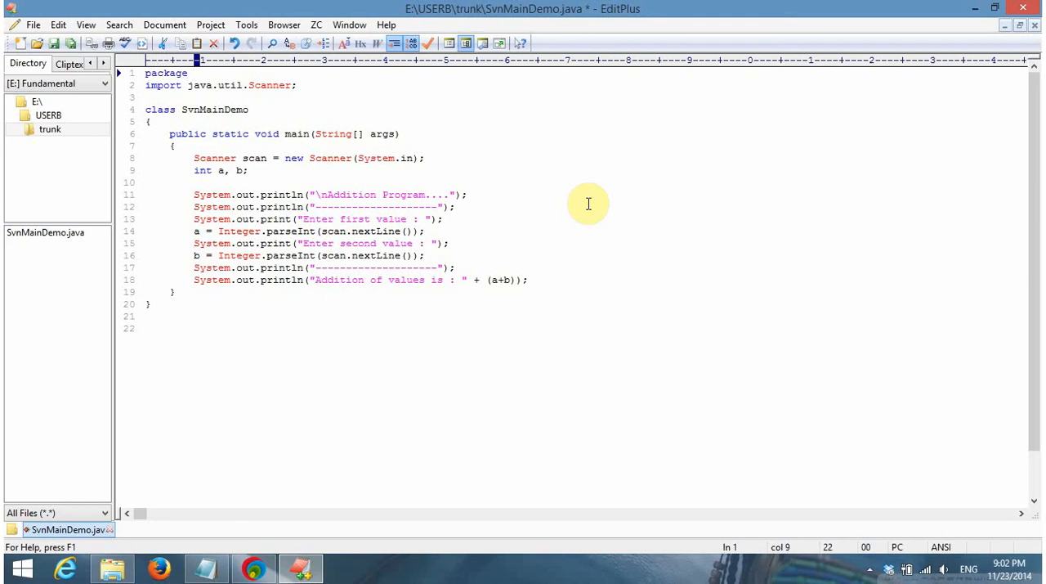
type("classDir;")
key("Return")
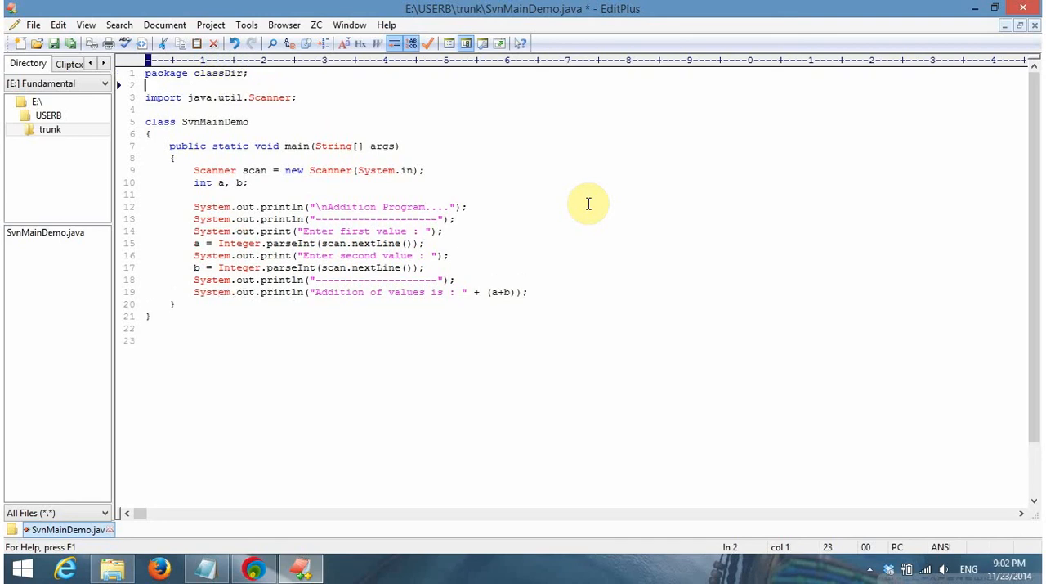
left_click(53, 45)
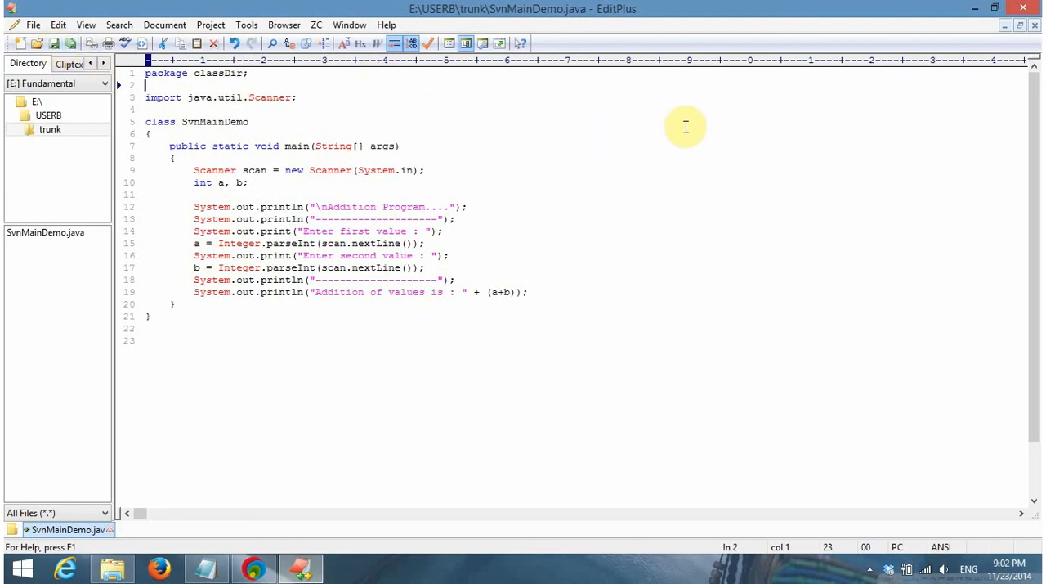
left_click(1023, 9)
left_click(691, 249)
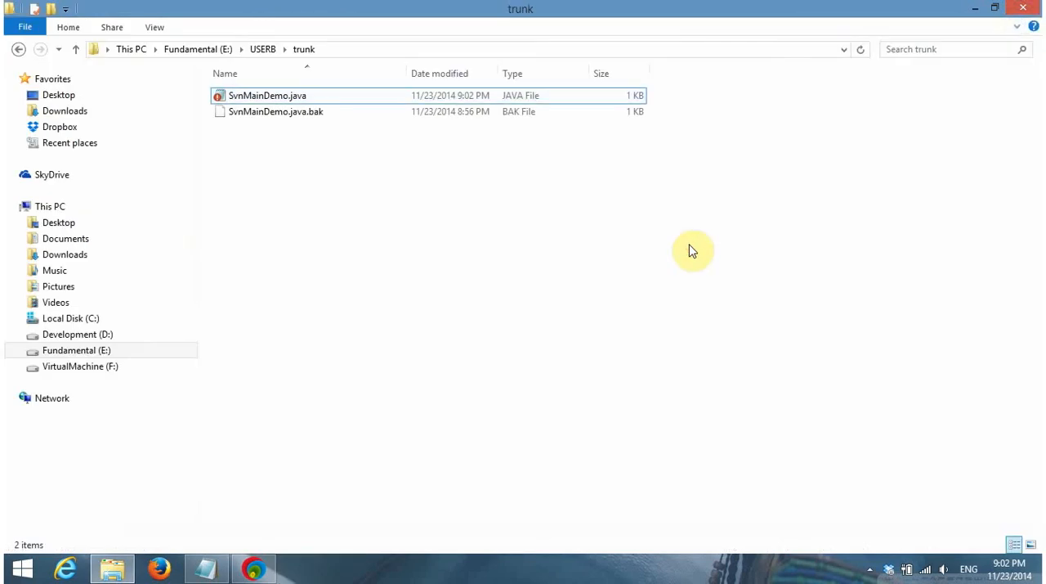
left_click(870, 570)
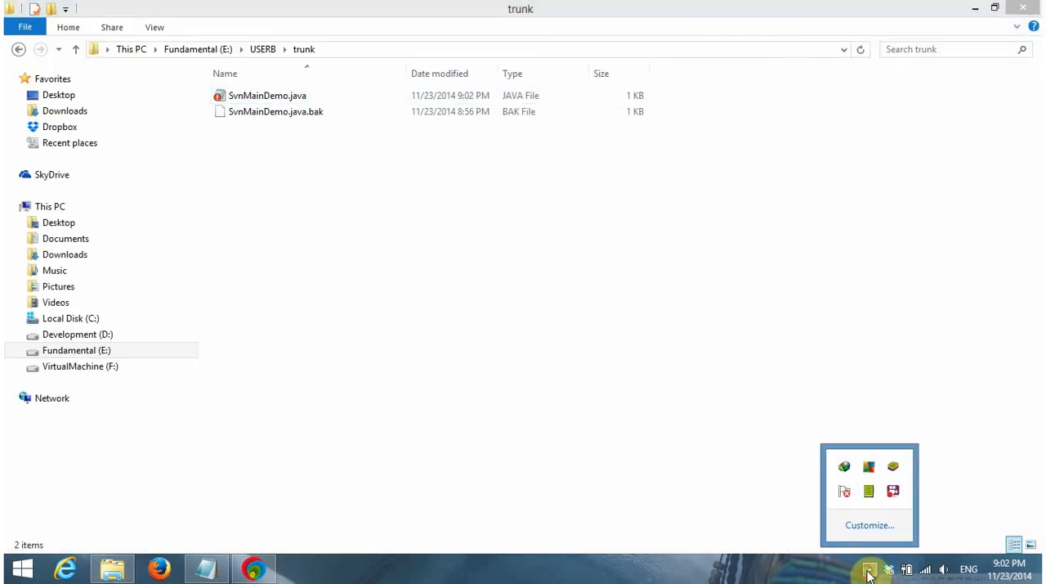
right_click(893, 491)
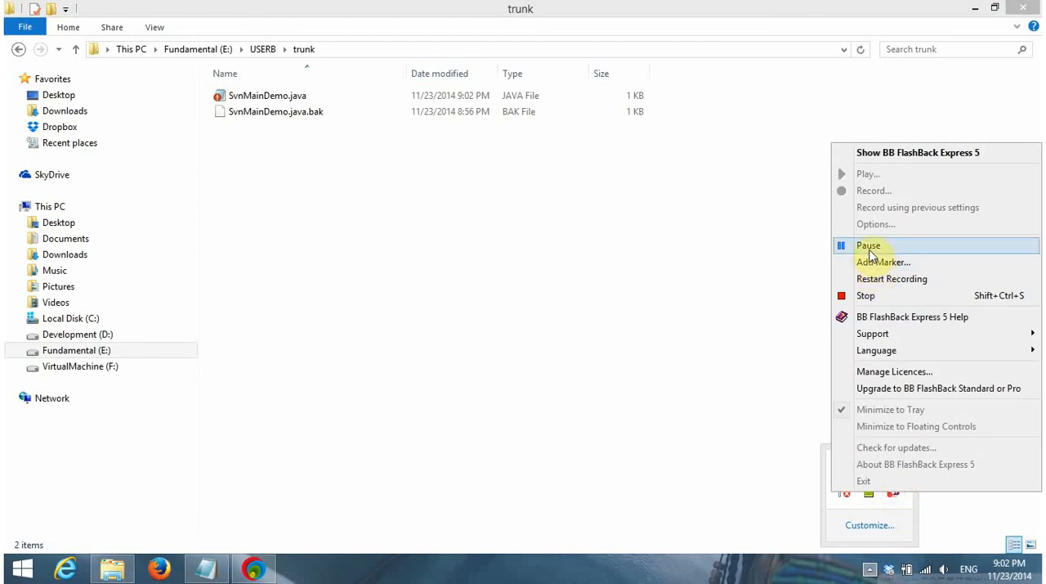
left_click(868, 245)
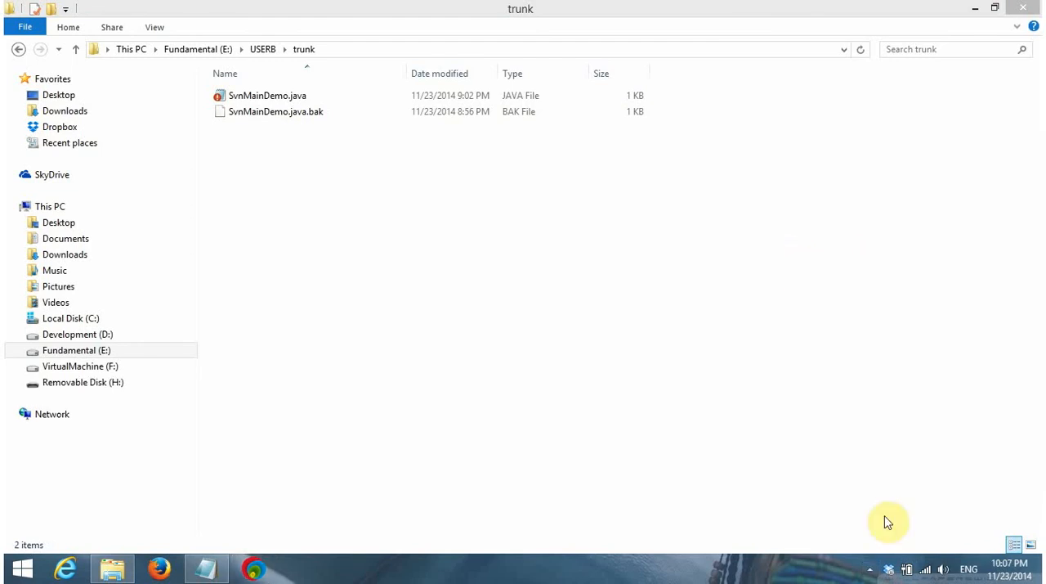
left_click(870, 573)
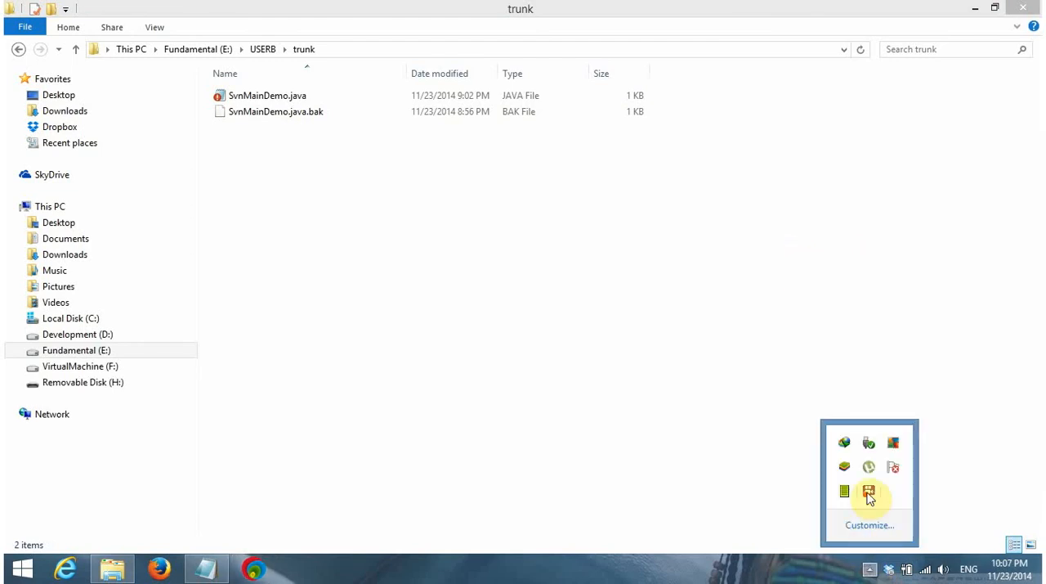
right_click(869, 494)
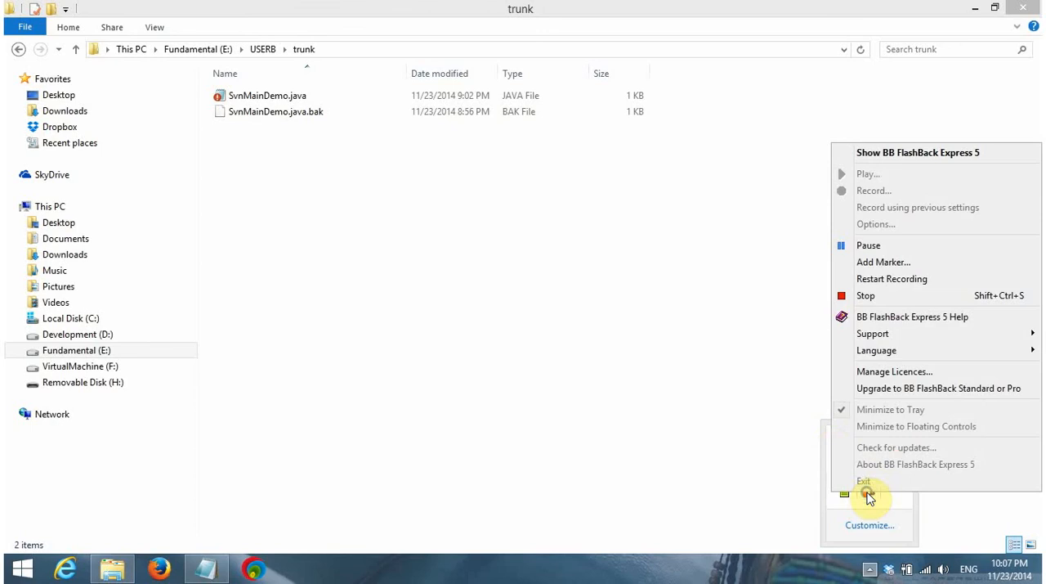
left_click(758, 283)
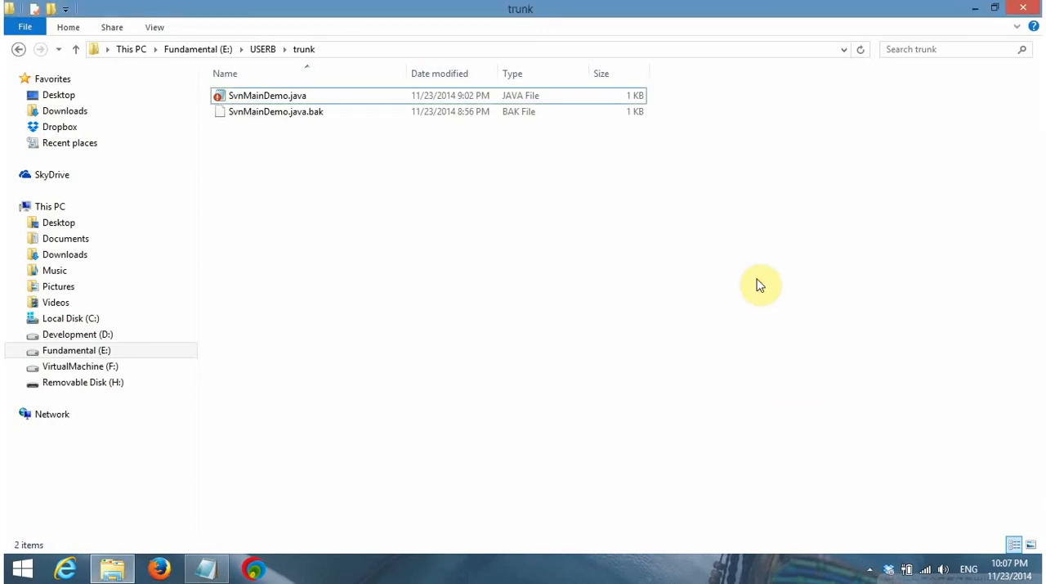
Delete the backup file SvnMainDemo.java.bak from USERB's trunk folder
left_click(504, 283)
left_click(296, 118)
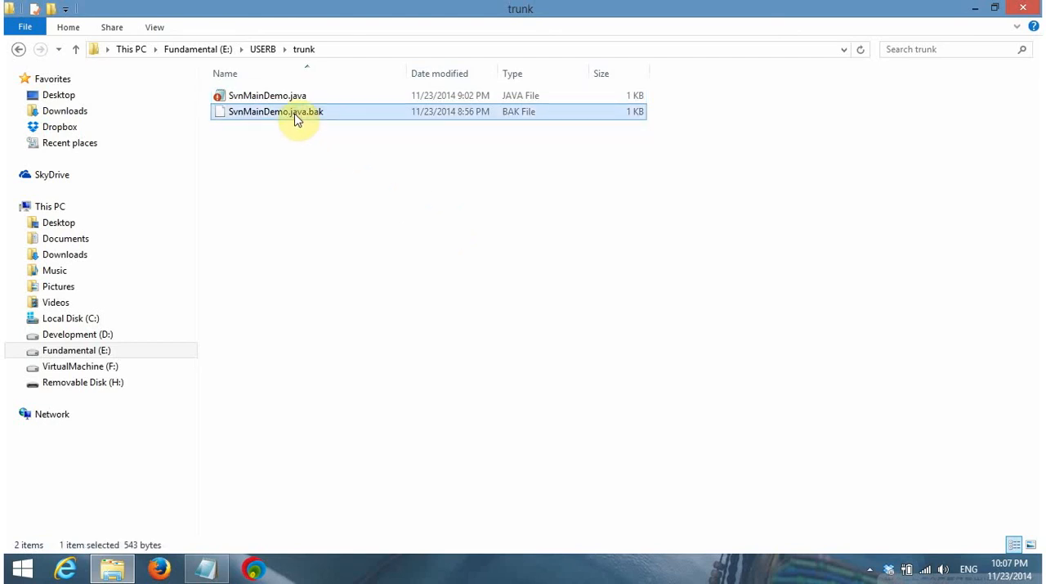
key("Delete")
Open SvnMainDemo.java in EditPlus to review its package declaration, then close the editor
left_click(288, 99)
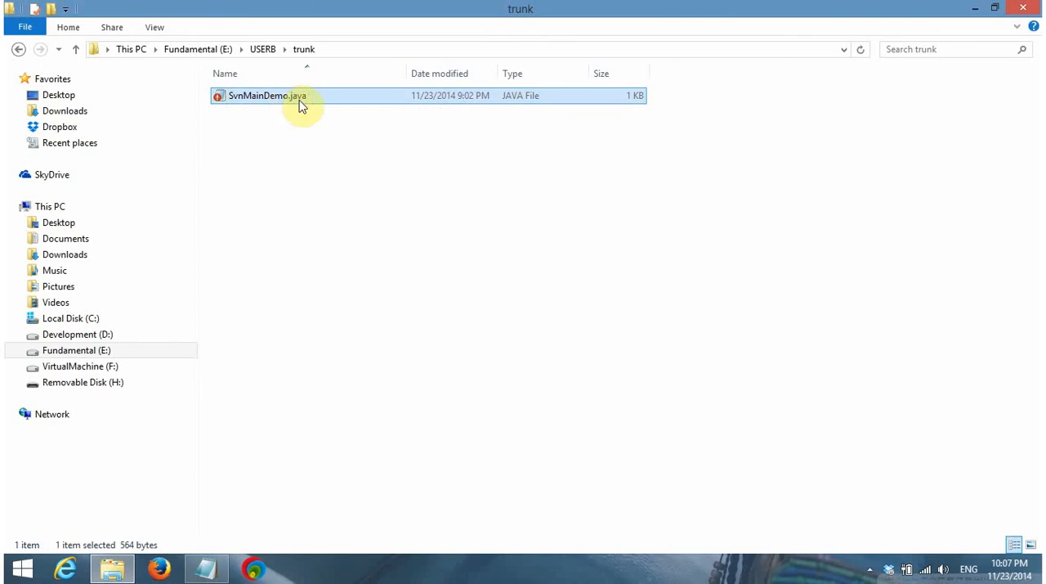
right_click(288, 99)
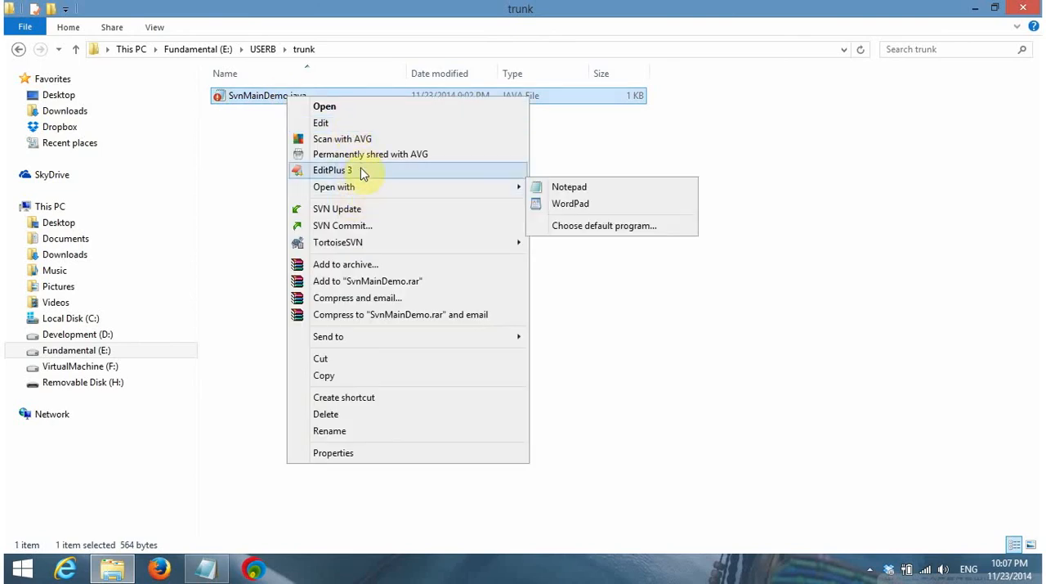
left_click(363, 172)
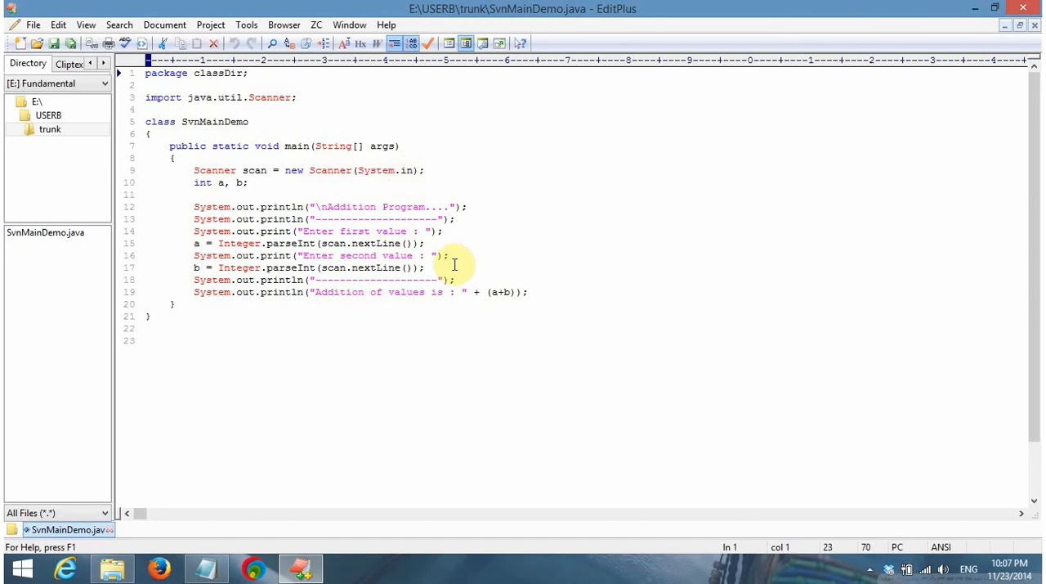
left_click(251, 73)
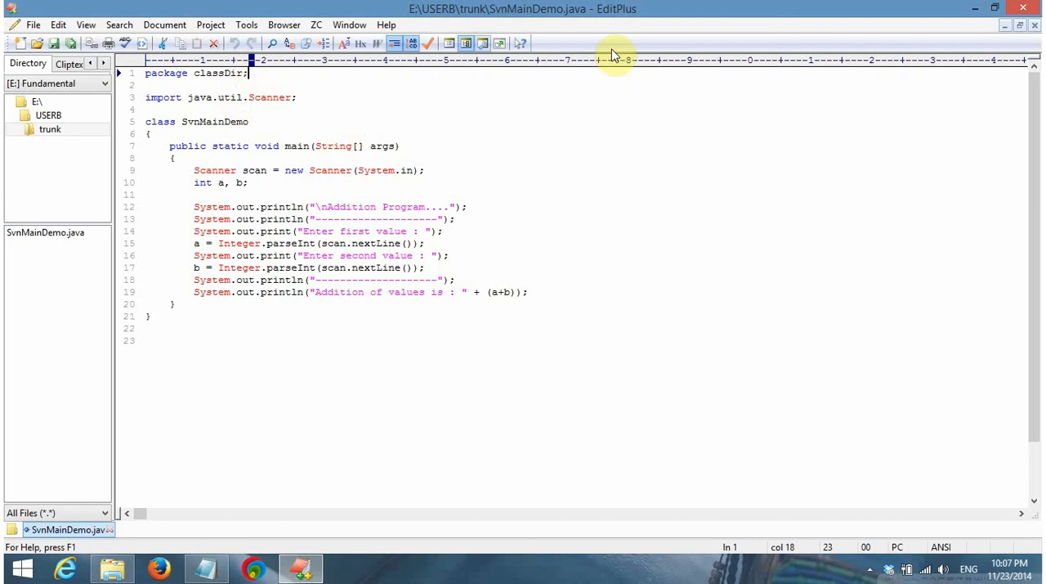
left_click(1025, 8)
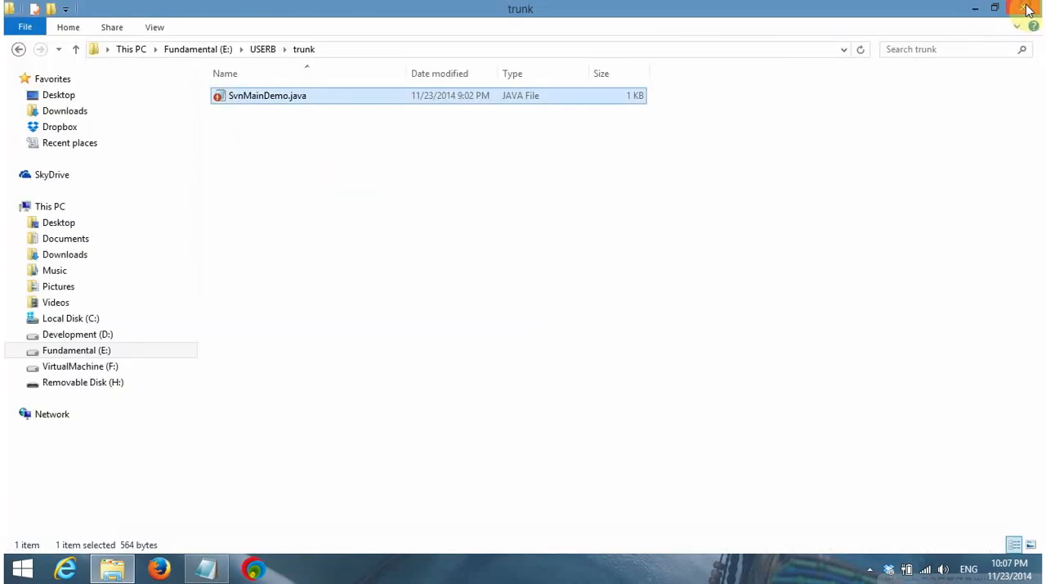
Check the full path of USERB's trunk folder
left_click(658, 230)
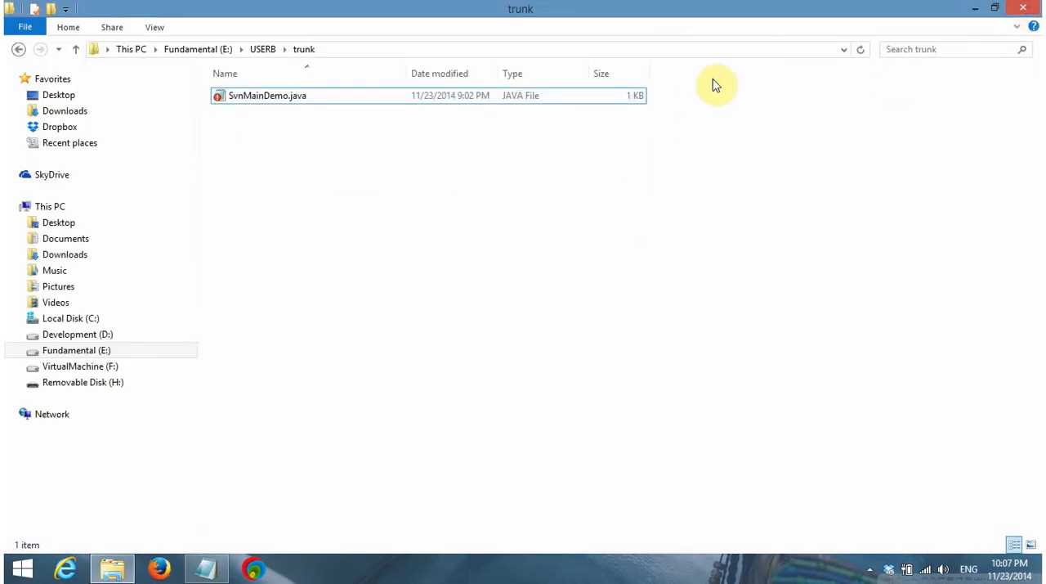
left_click(715, 49)
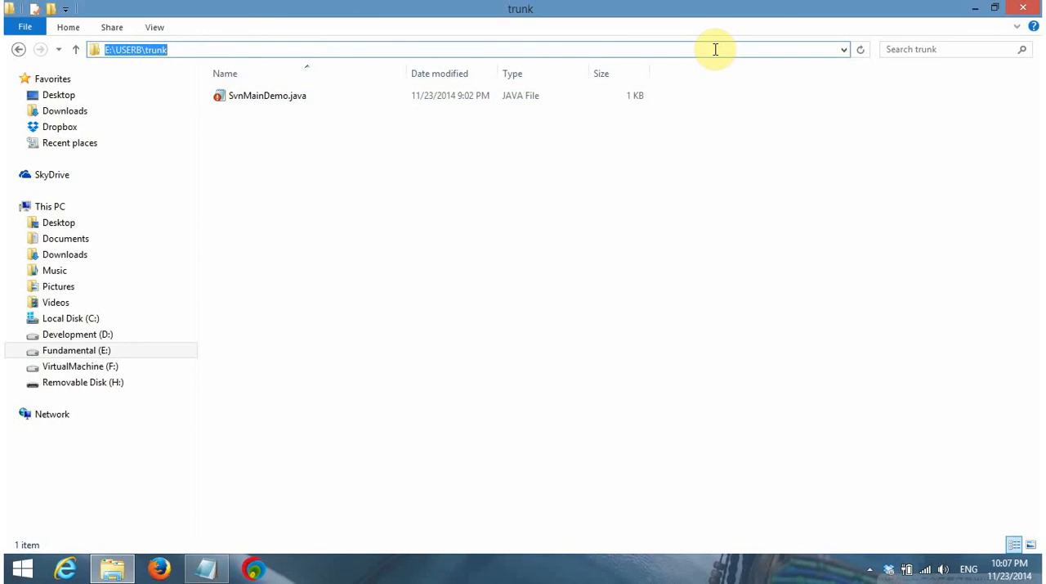
left_click(701, 131)
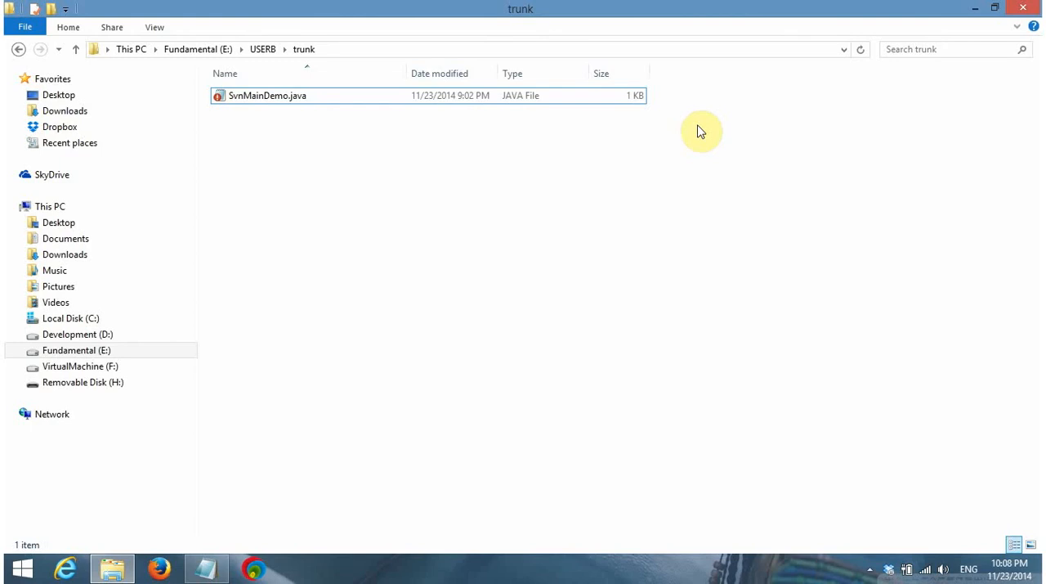
key("super+r")
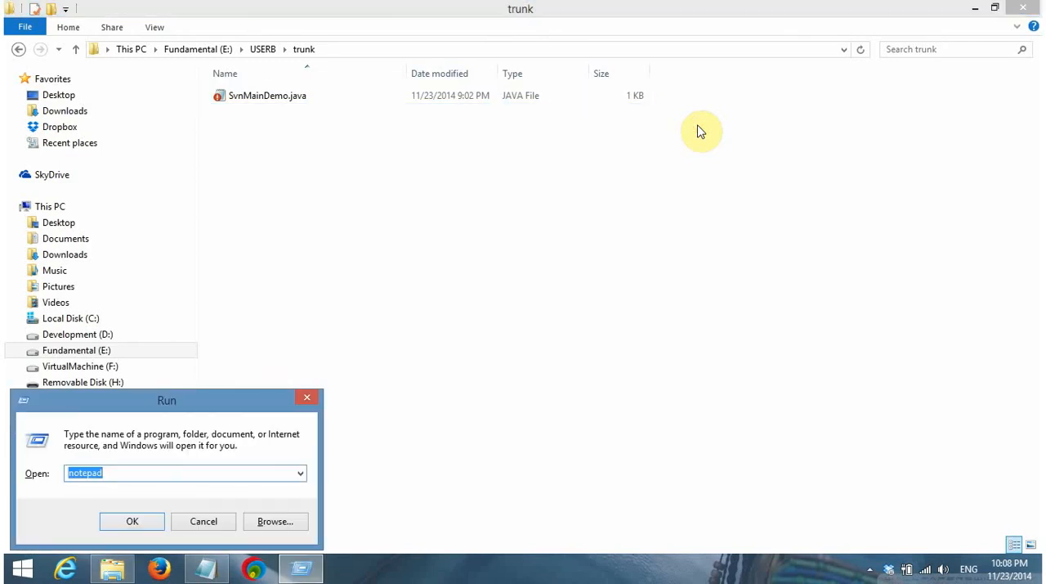
key("BackSpace")
key("Escape")
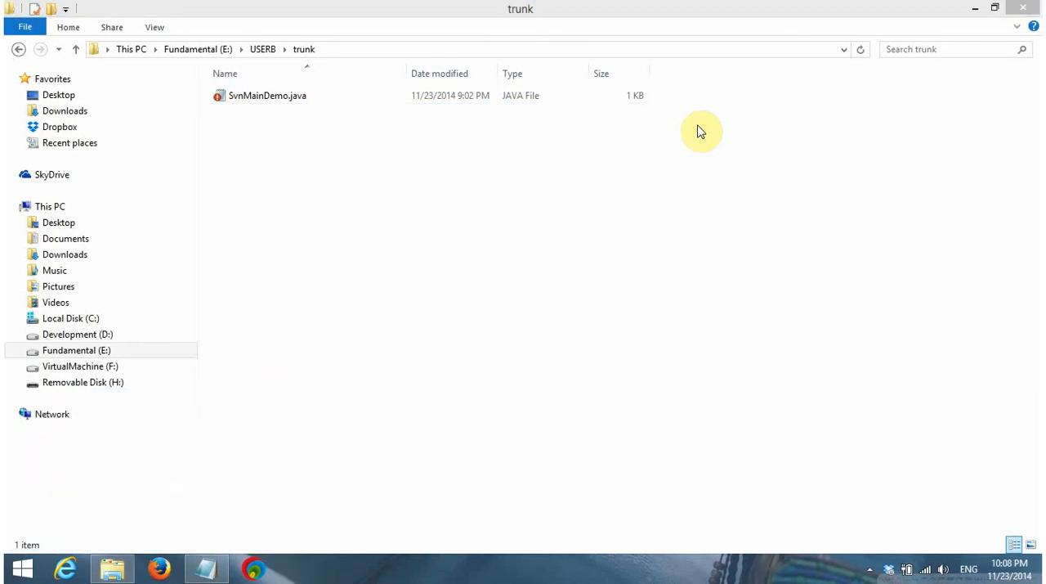
Show and refresh the desktop, launch Console2 from its shortcut and enlarge its window in width and height
key("super+d")
right_click(486, 174)
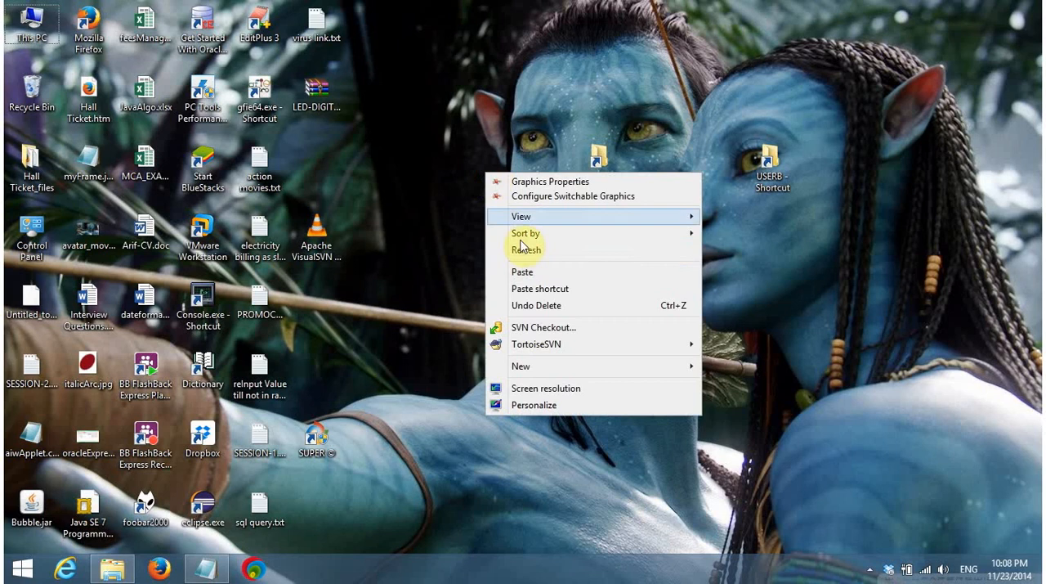
left_click(523, 250)
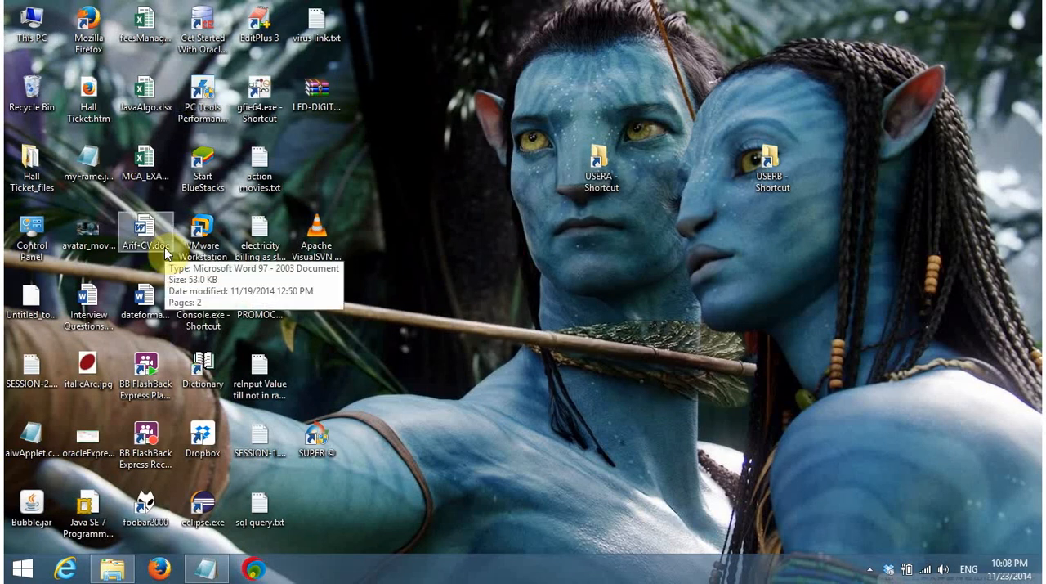
double_click(221, 316)
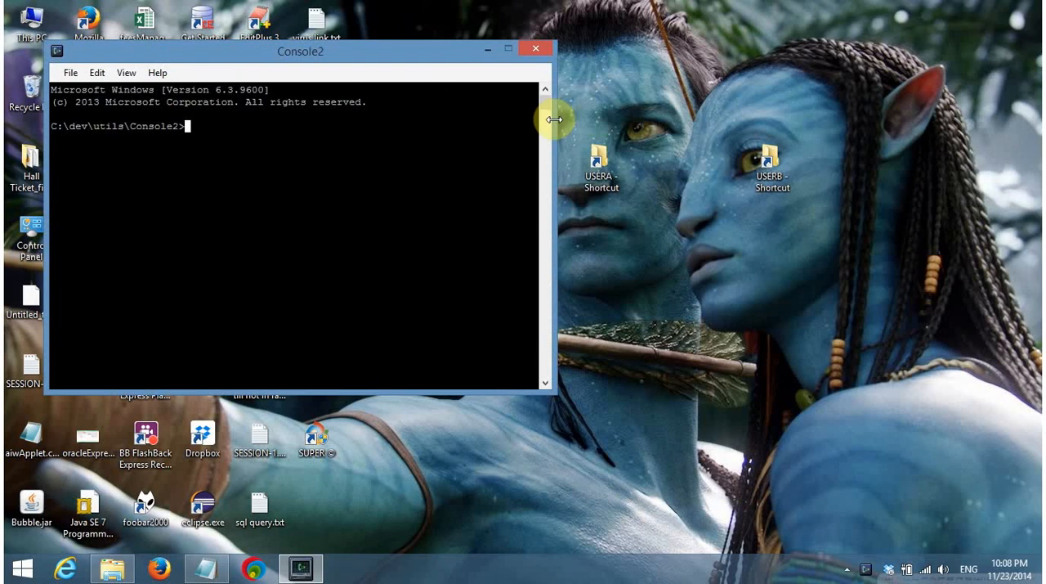
left_click_drag(554, 120, 1006, 99)
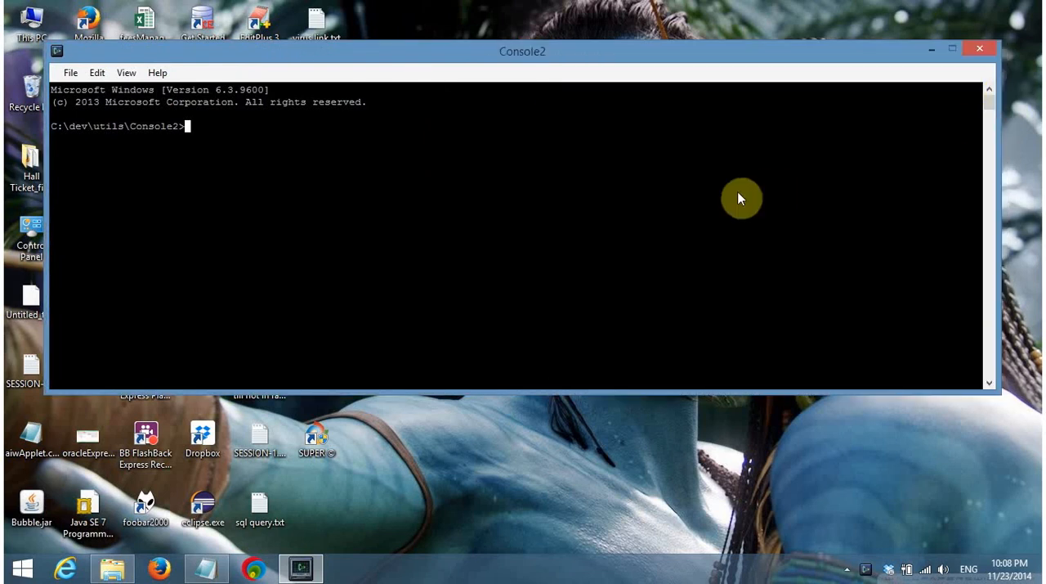
left_click_drag(698, 391, 696, 525)
Go to the root of drive C in the console and clear the screen
type("cd\\")
key("Return")
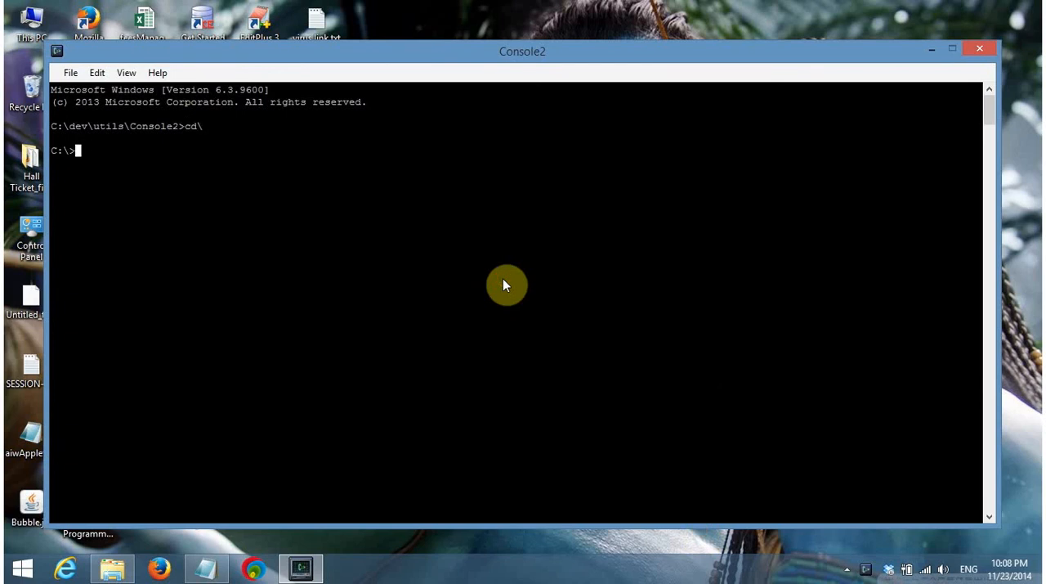
type("cls")
key("Return")
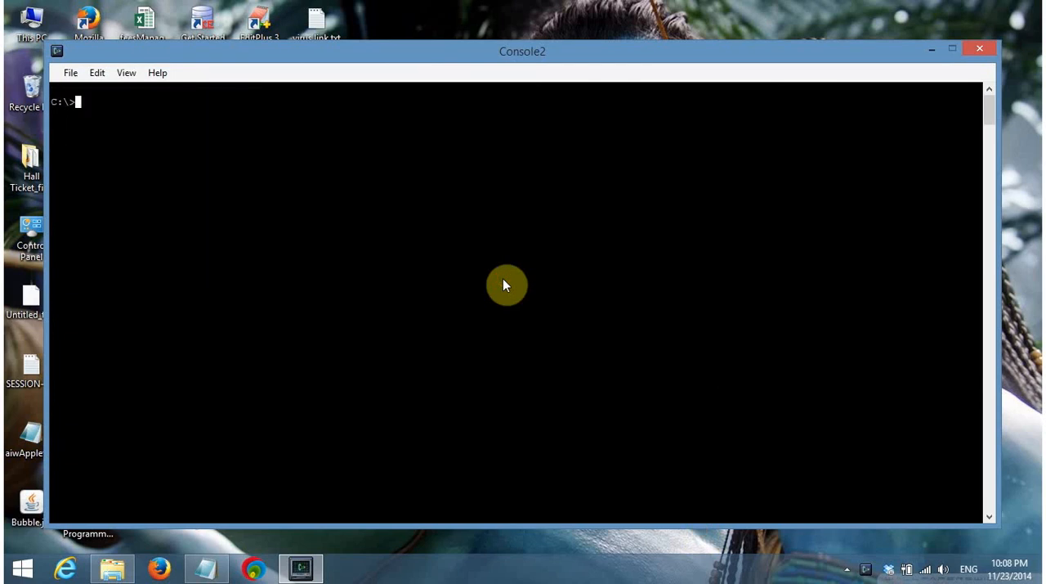
Bring USERB's trunk folder up behind the console and move the console window below the folder's path
left_click(112, 568)
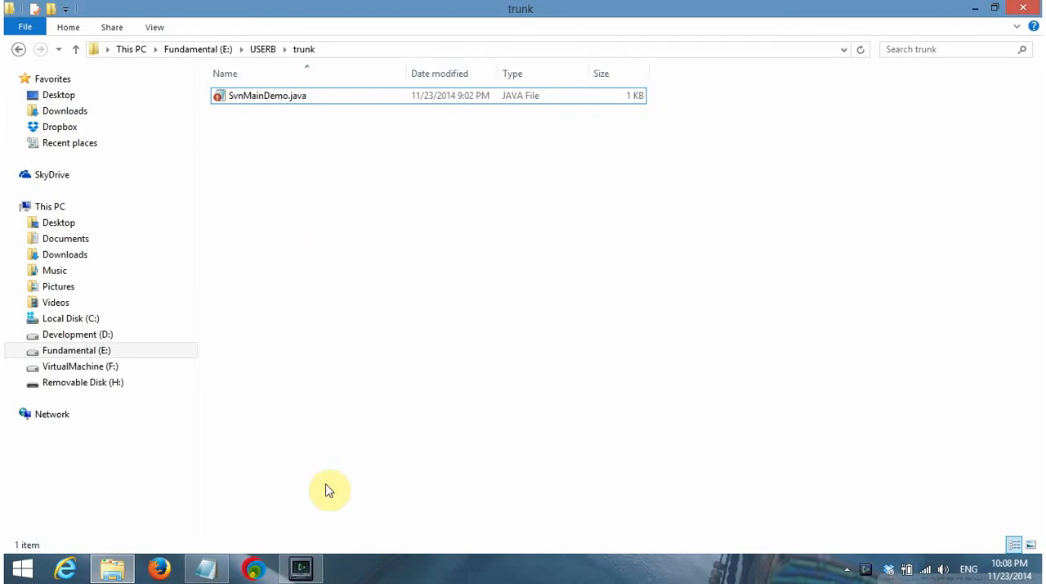
left_click(304, 568)
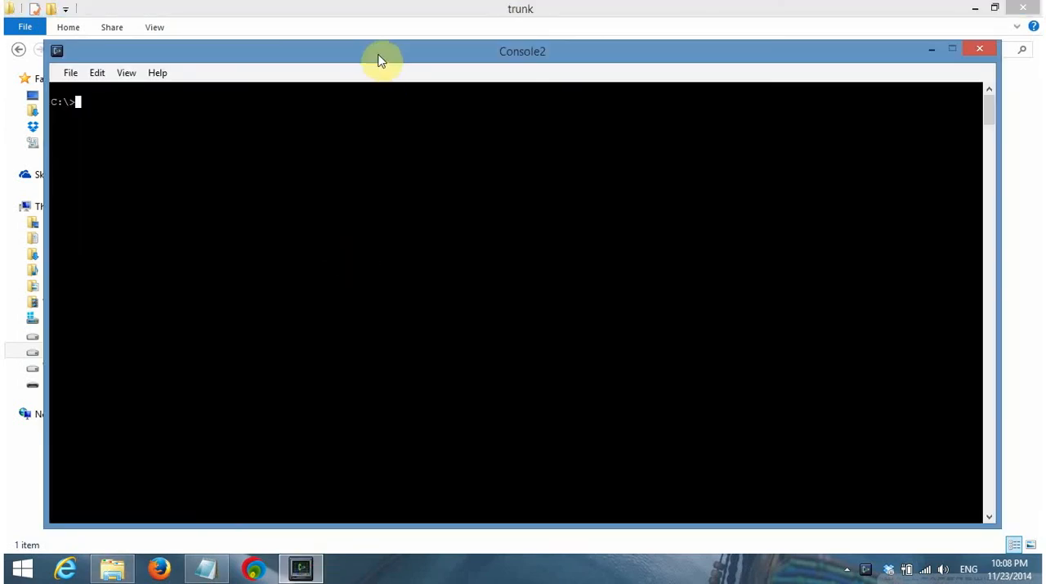
left_click_drag(378, 58, 367, 220)
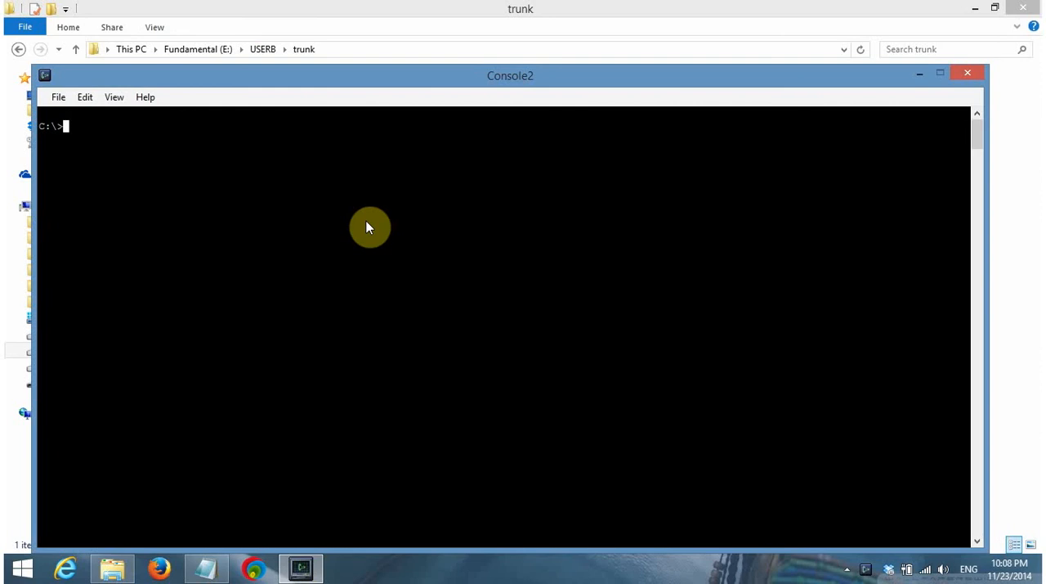
Switch the console to drive E and change to the userb\trunk directory
type("cd")
key("BackSpace")
key("BackSpace")
key("BackSpace")
type("e:")
key("Return")
type("cd userb\\trun")
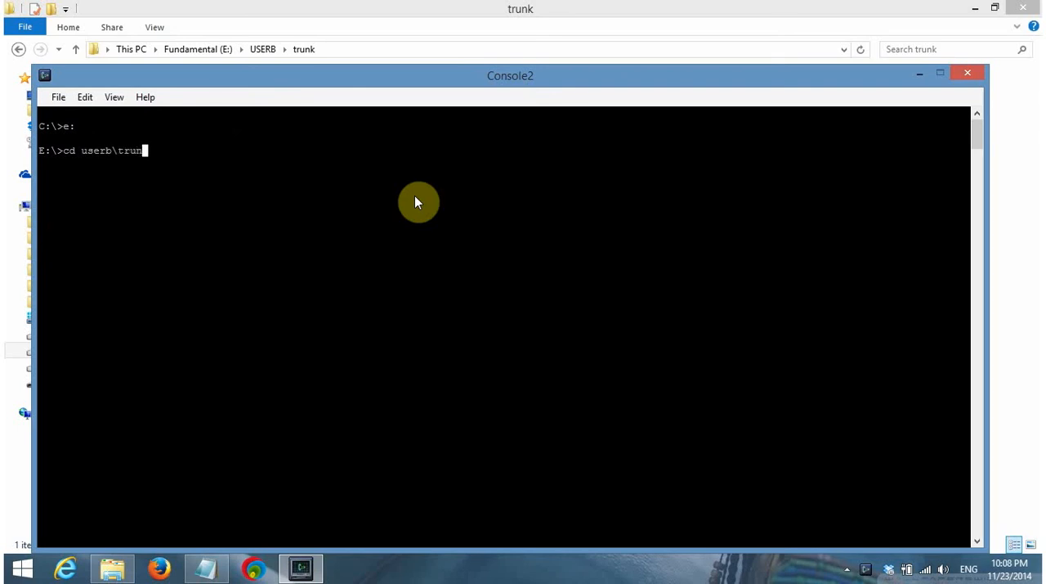
type("k\\")
key("Return")
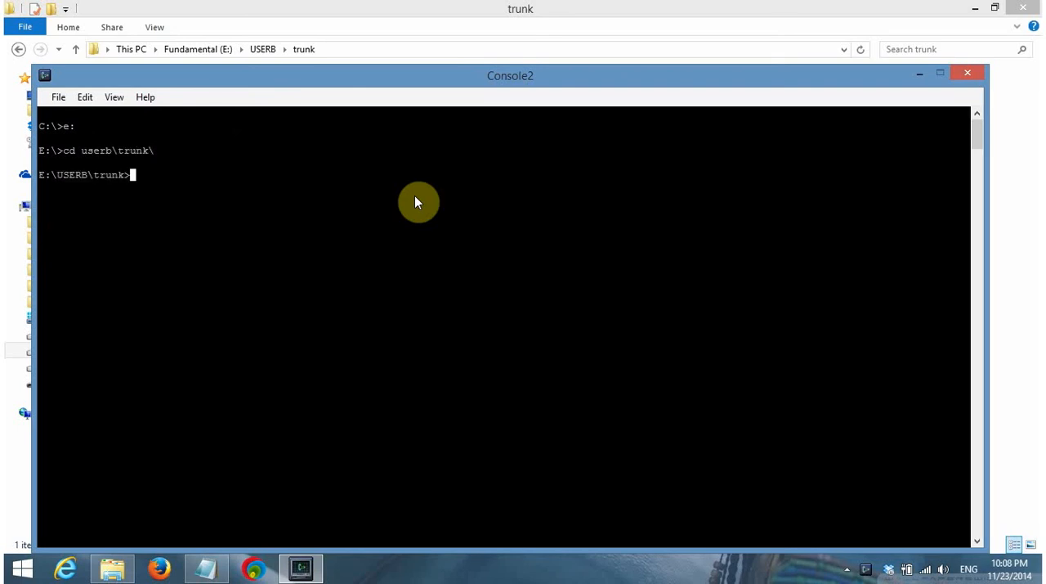
List the contents of the trunk directory in the console and dismiss the download notification
type("dir")
key("Return")
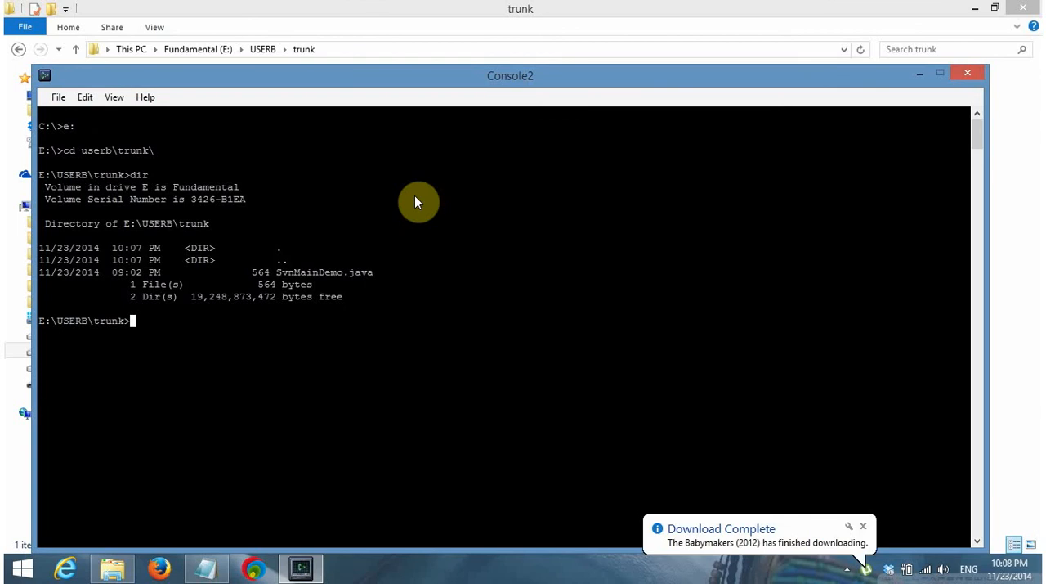
left_click(862, 526)
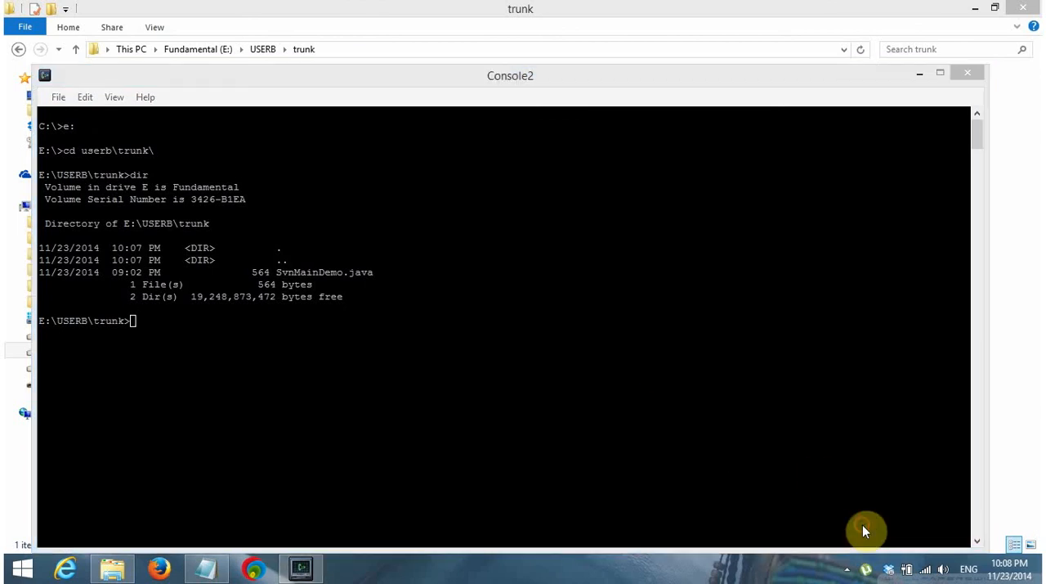
left_click(480, 347)
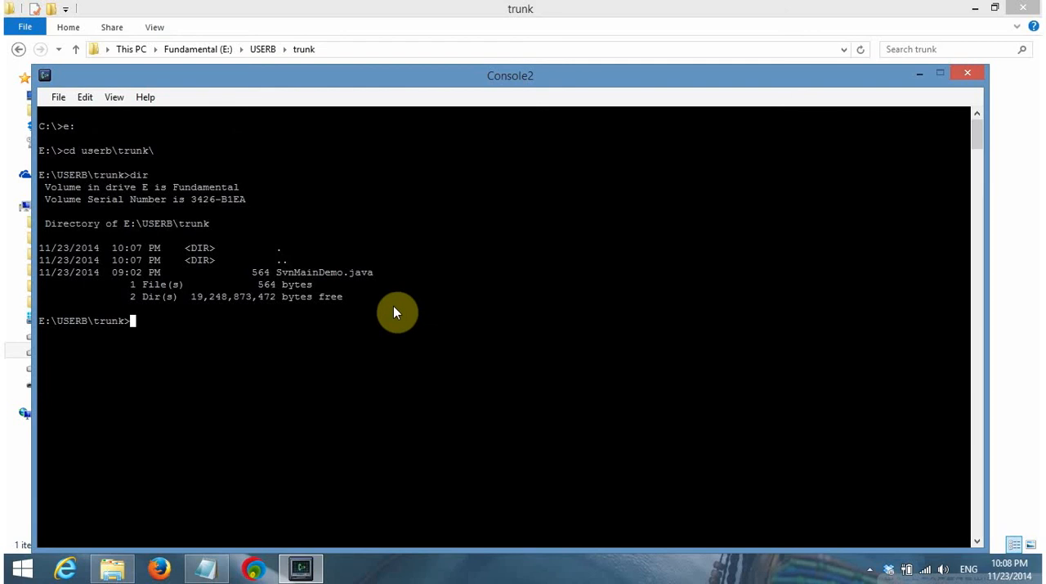
Compile the source file into its package folder with the command javac -d . SvnMainDemo.java
type("javac -d . SvnMainDemo.")
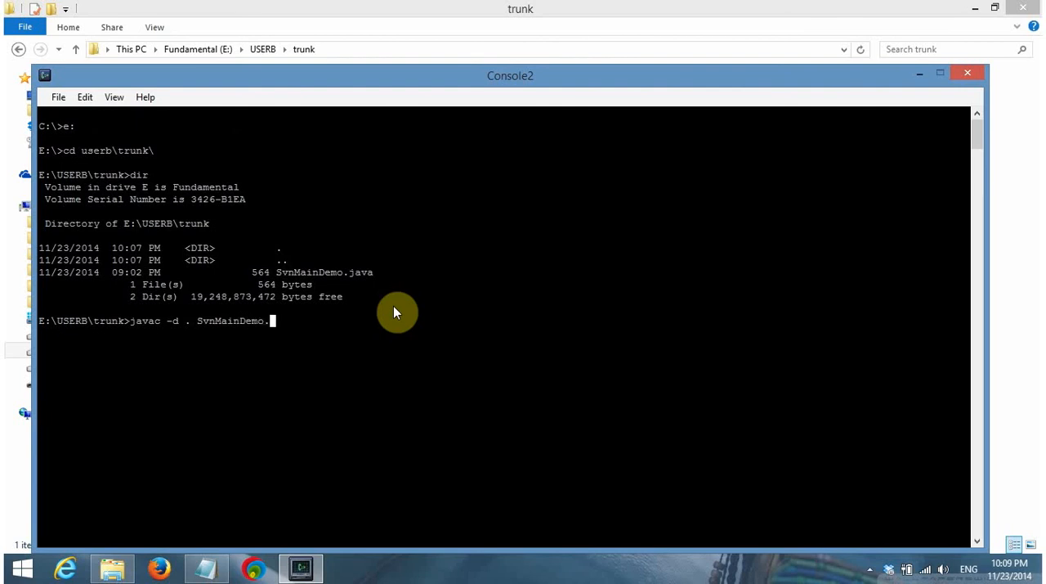
type("java")
key("Return")
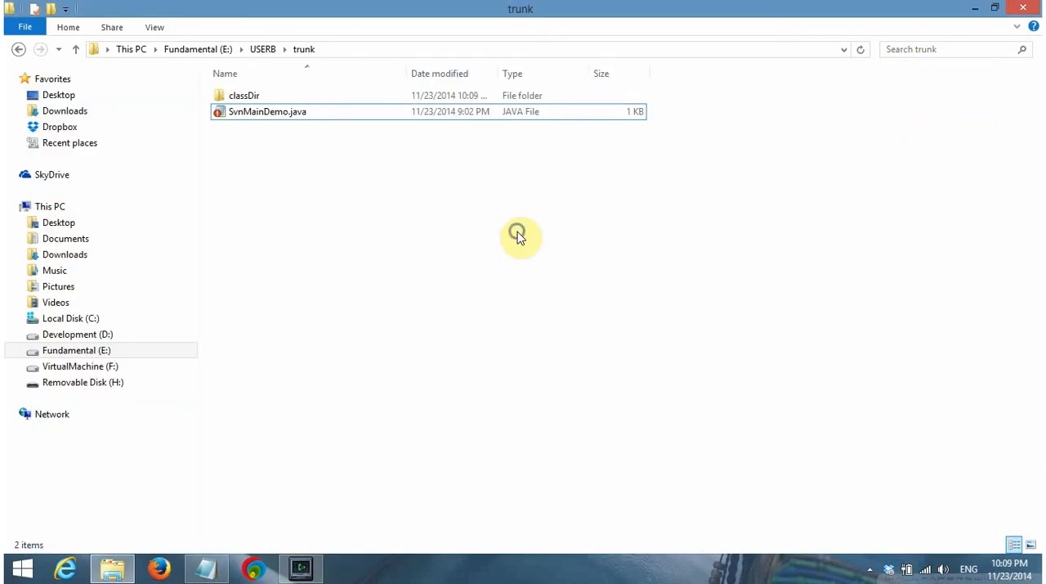
Refresh USERB's trunk folder, check the contents of its classDir folder and return to trunk
right_click(518, 233)
left_click(572, 327)
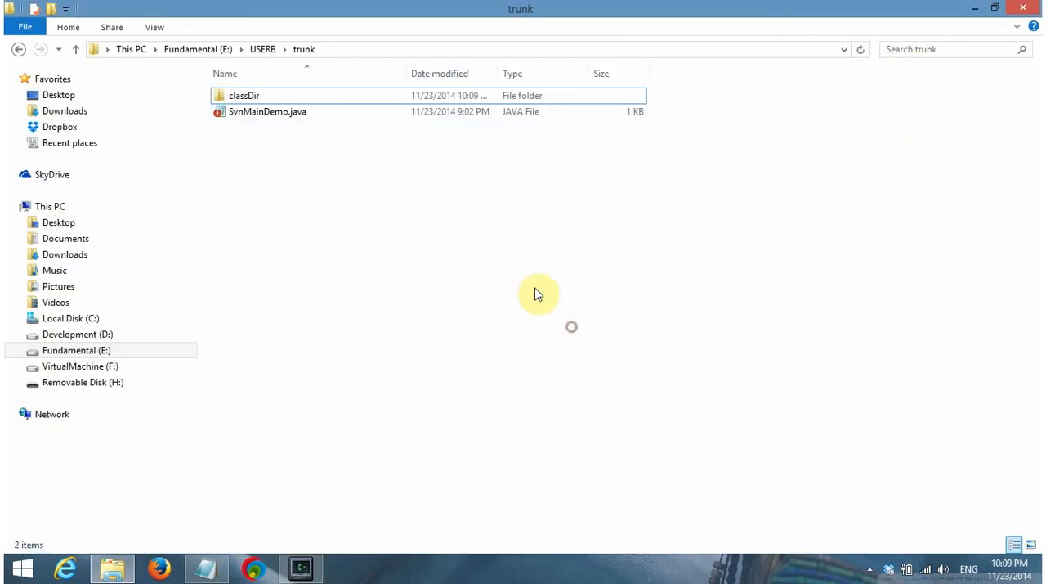
left_click(311, 102)
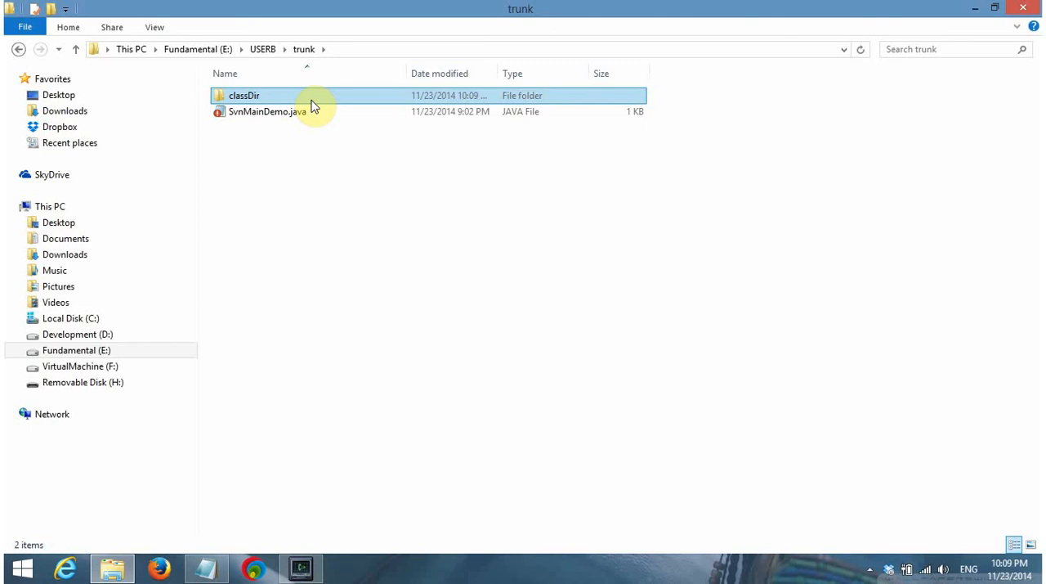
double_click(311, 100)
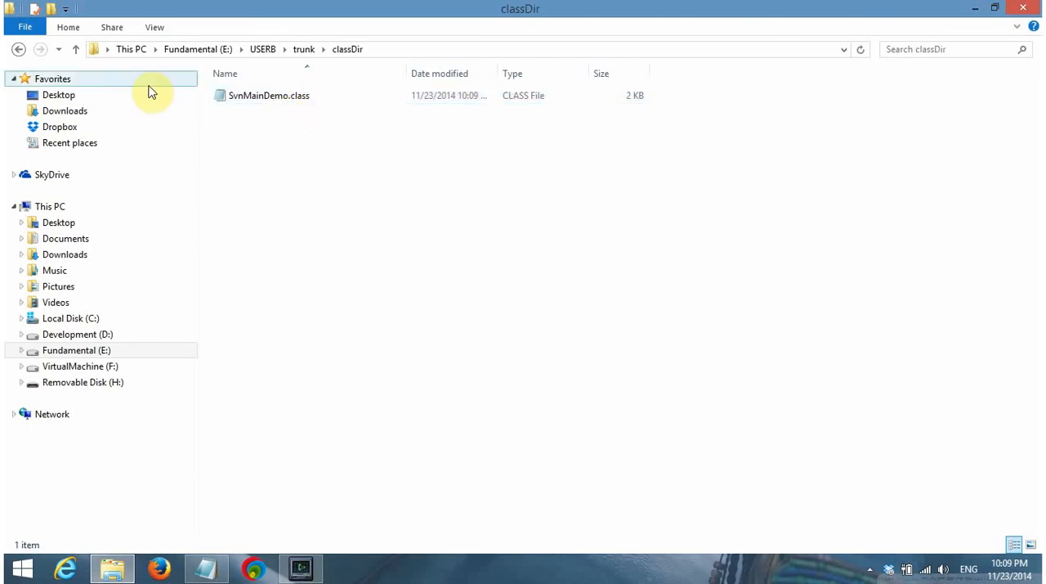
left_click(76, 52)
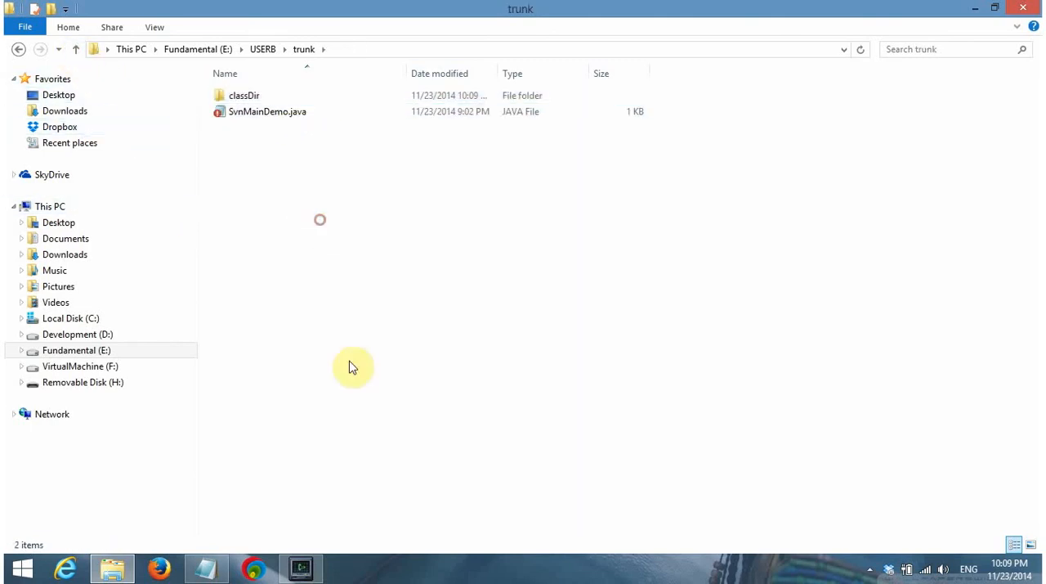
Bring the console back to the front, reduce its height and place it below the trunk folder's file list
left_click(302, 569)
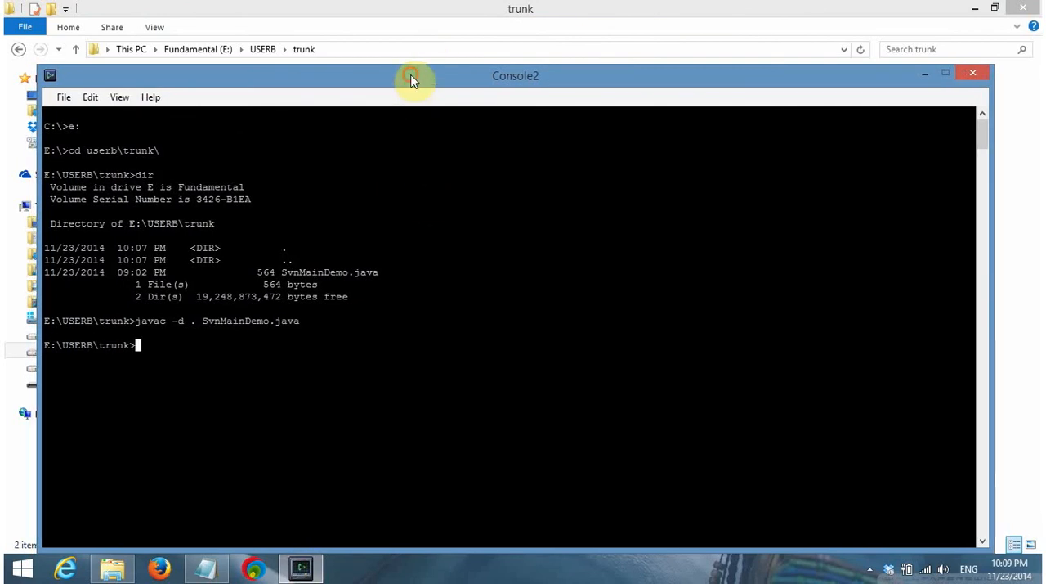
left_click_drag(412, 82, 414, 81)
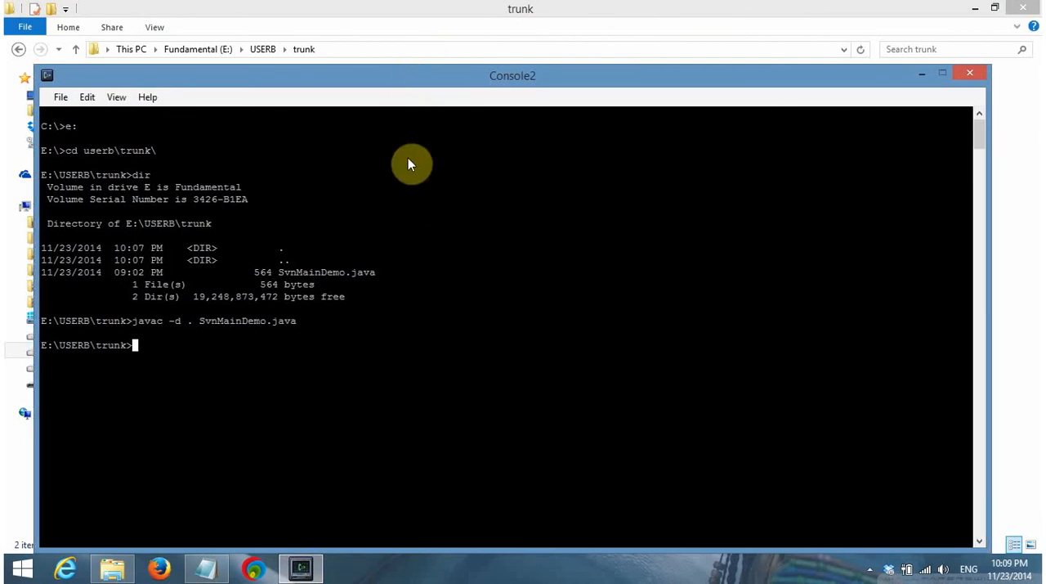
double_click(568, 61)
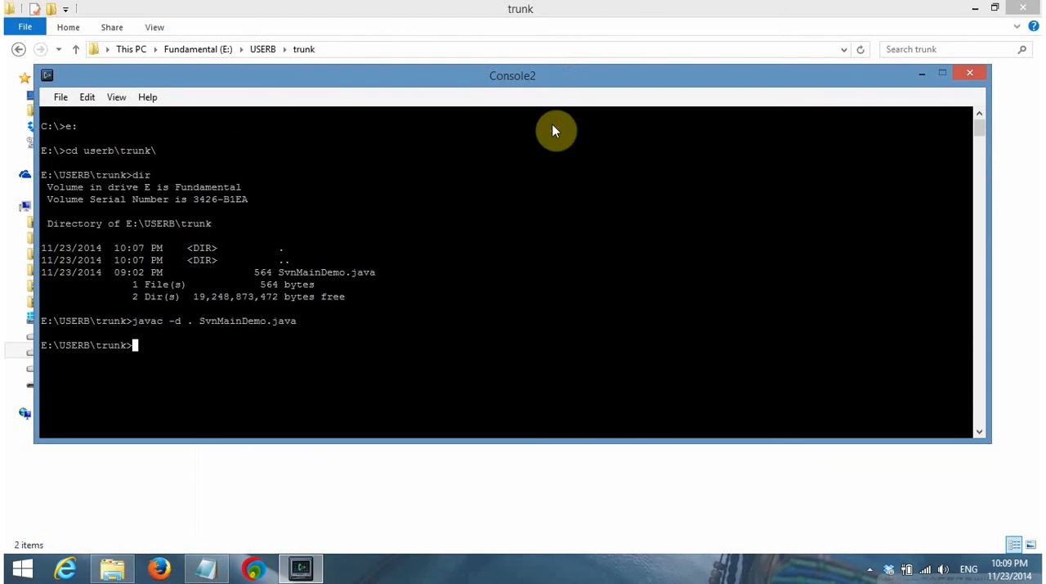
left_click_drag(546, 80, 546, 159)
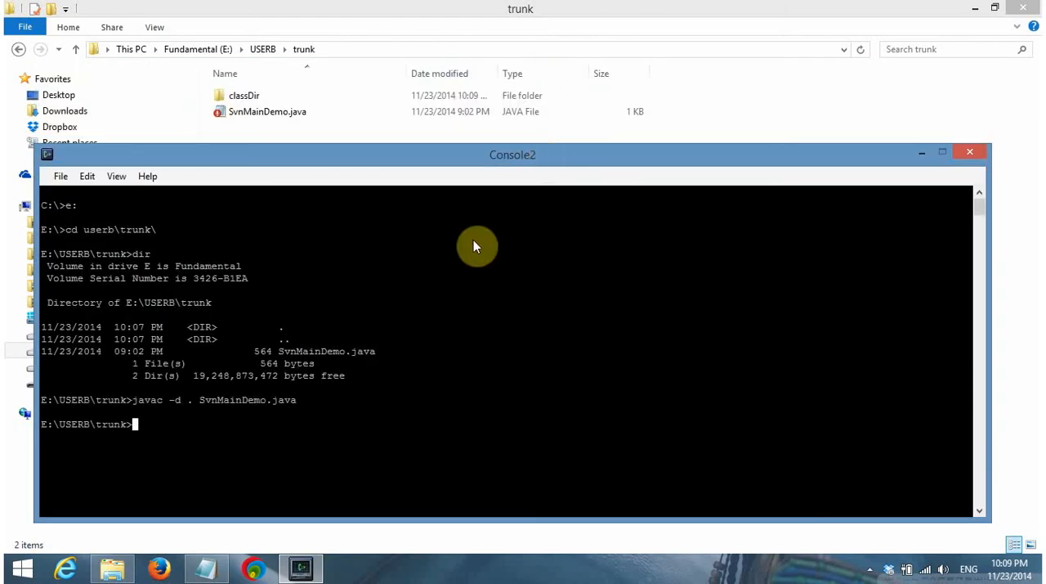
Run the compiled program from the trunk directory with java classDir.SvnMainDemo
type("java classDir")
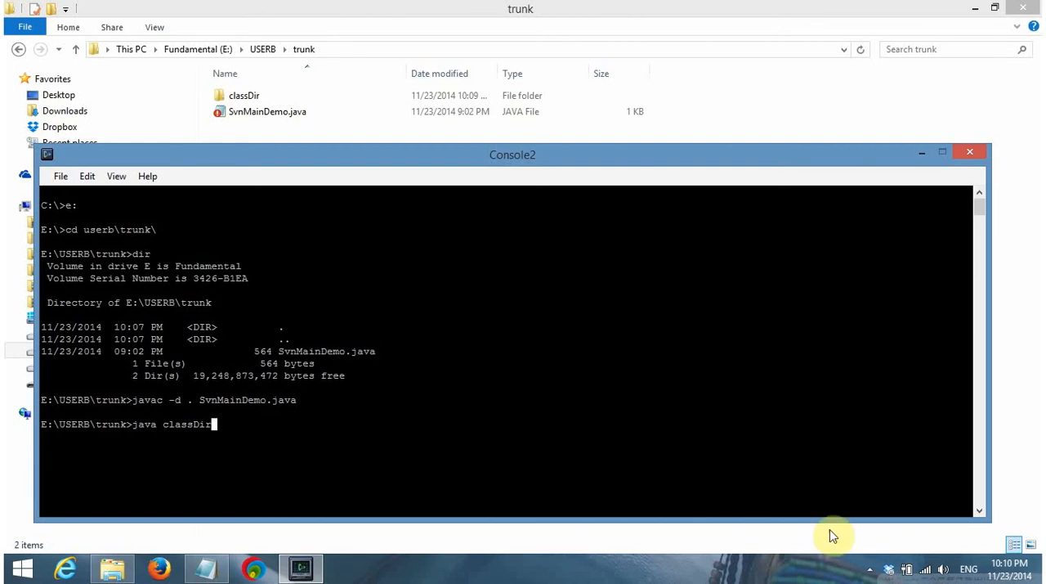
left_click(869, 569)
left_click(783, 442)
type(".SvnMainDemo")
key("Return")
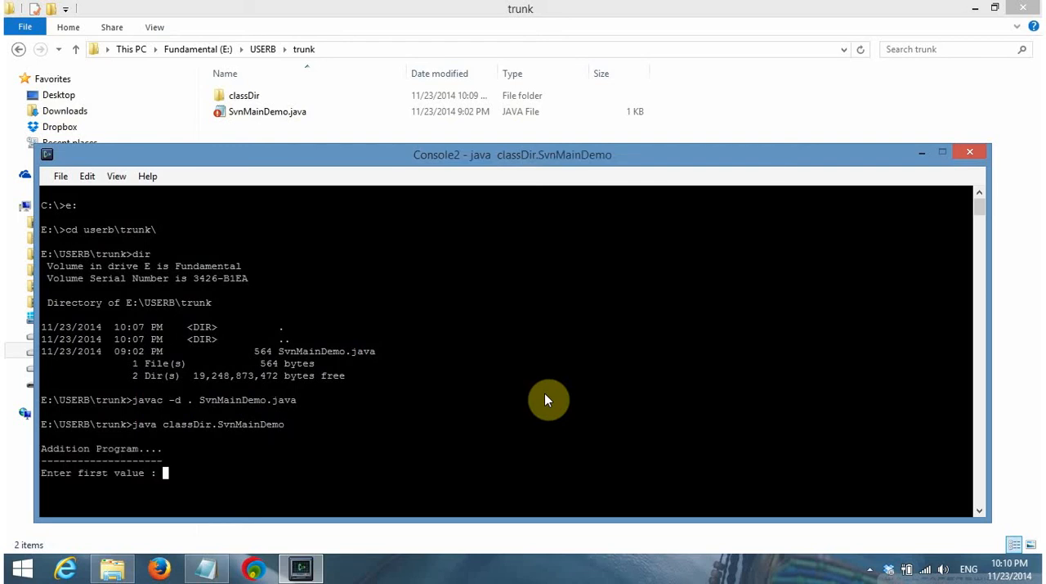
Enter 55 as the first value and 45 as the second value in the addition program
type("55")
key("Return")
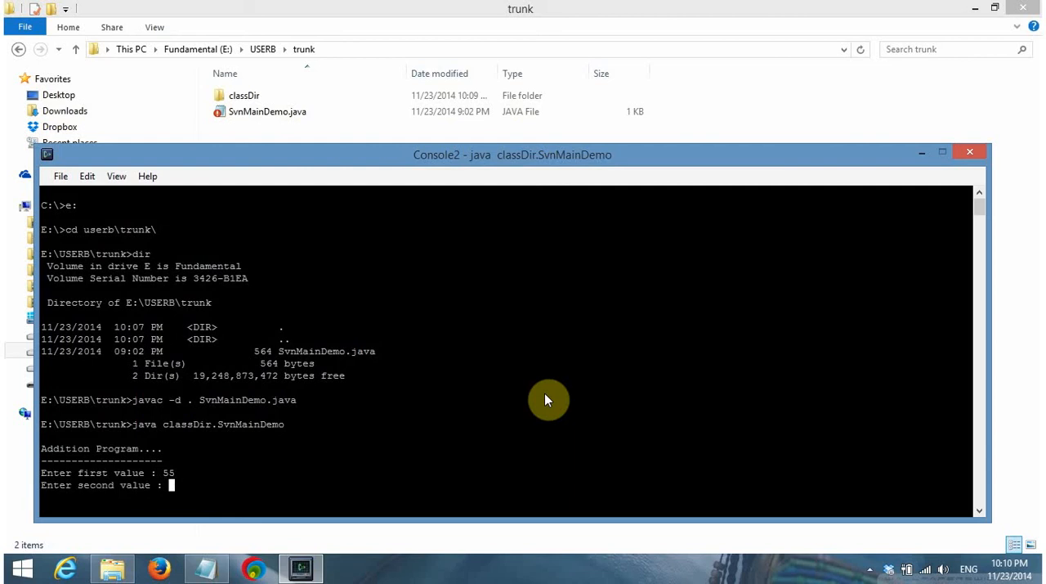
type("45")
key("Return")
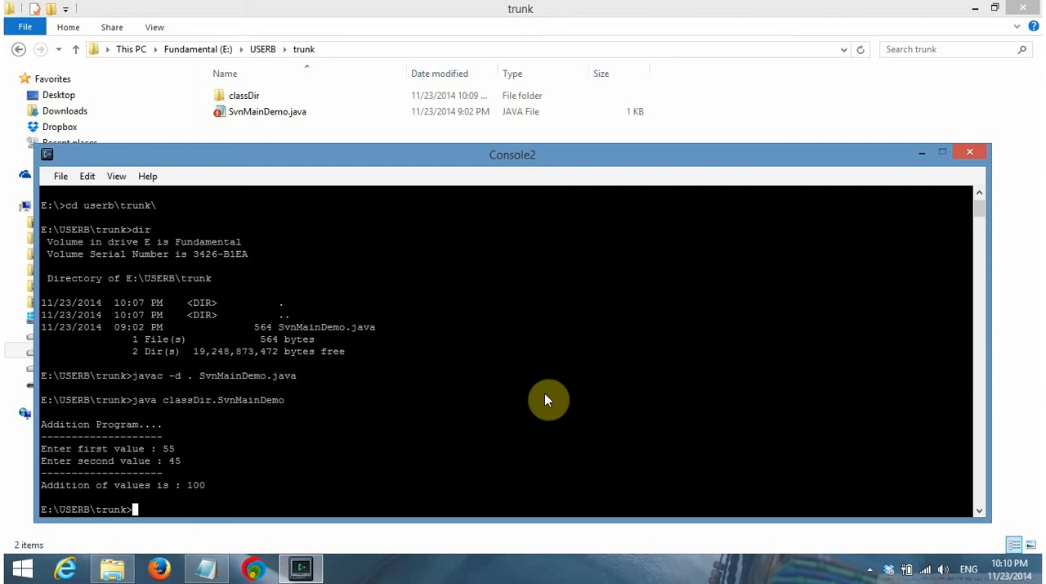
Clear the console screen and list the trunk directory again
type("cls")
key("Return")
type("dir")
key("Return")
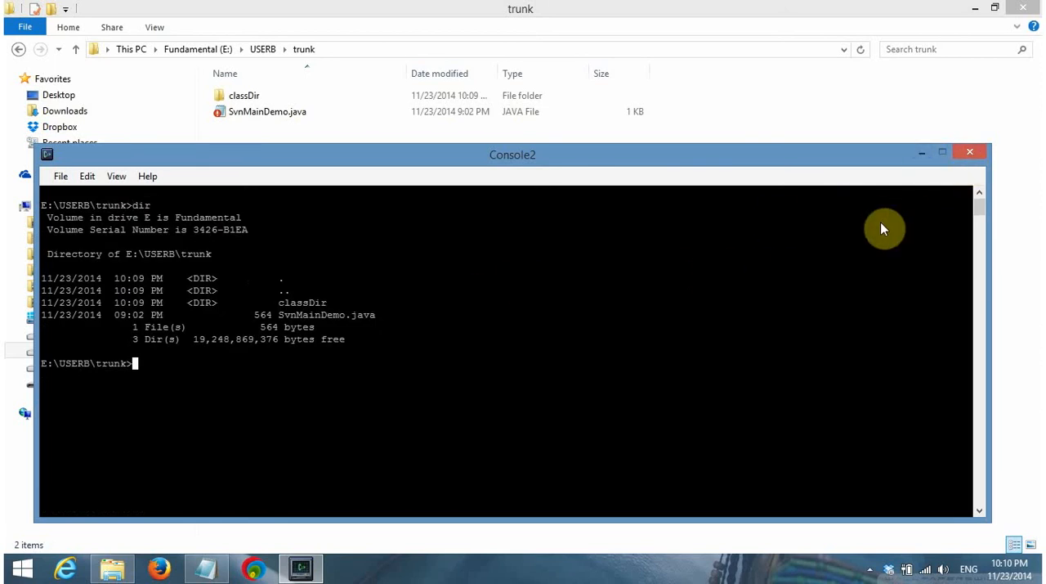
Clear the console screen and close the console with the exit command
type("cls")
key("Return")
type("exi")
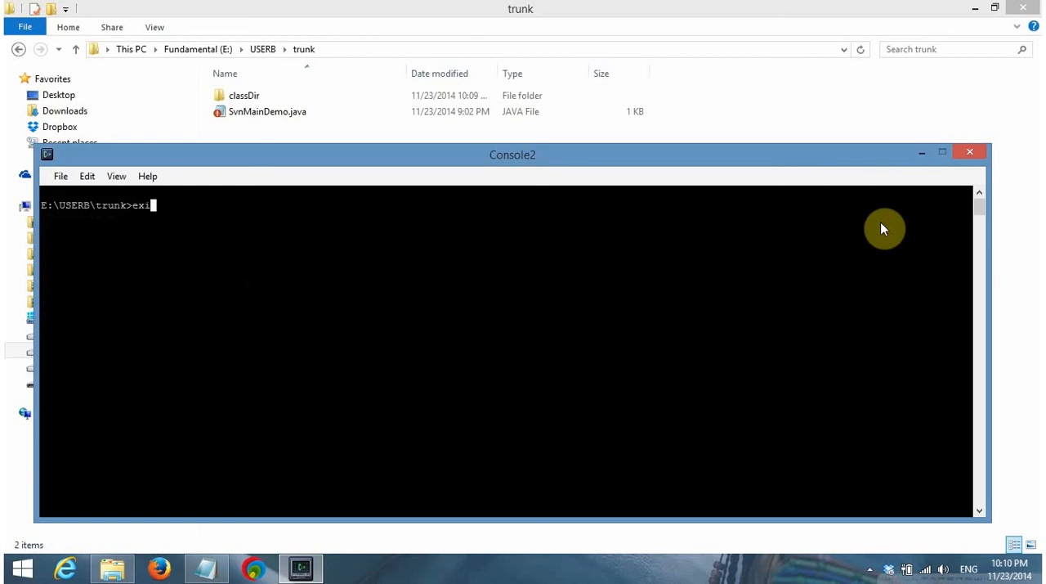
type("t")
key("Return")
Refresh USERB's trunk folder and start an SVN Commit for it
right_click(548, 202)
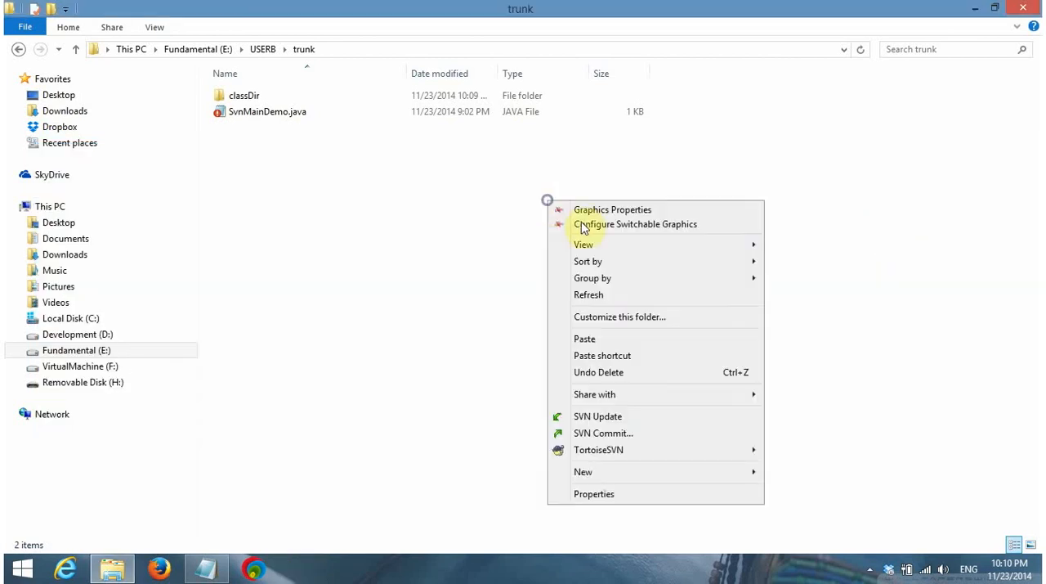
left_click(606, 295)
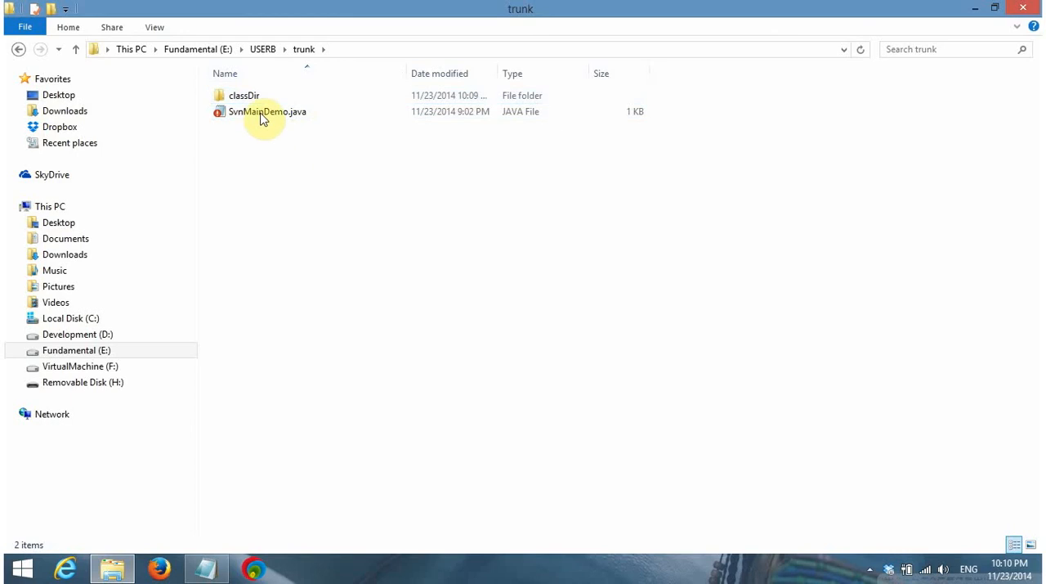
left_click(323, 119)
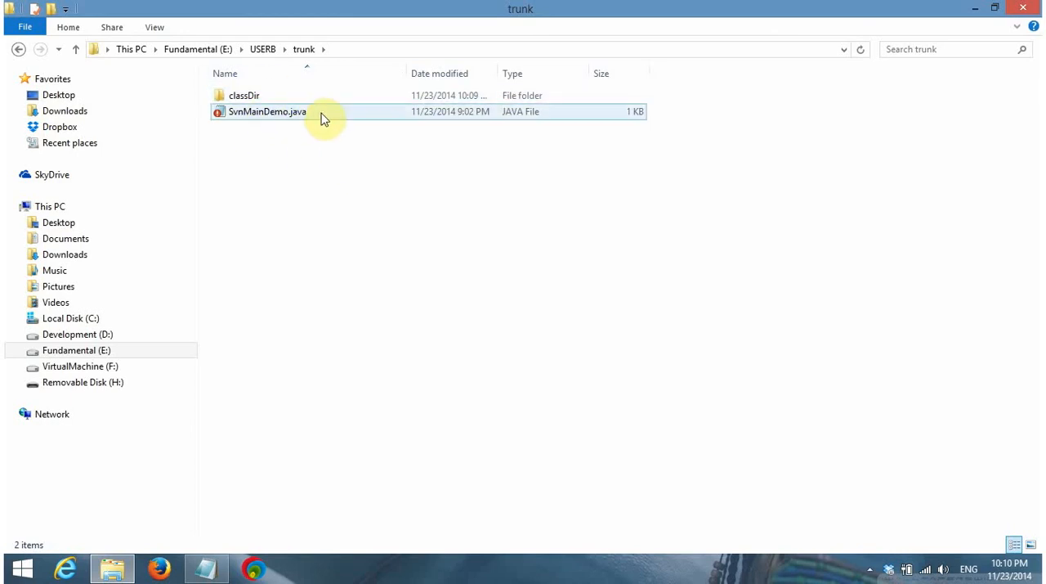
right_click(341, 187)
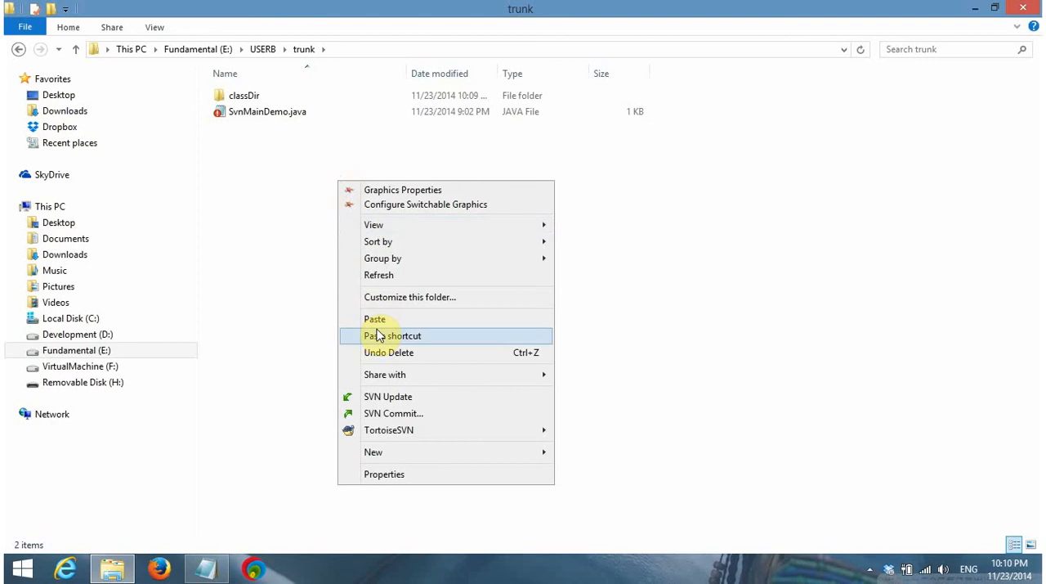
left_click(403, 419)
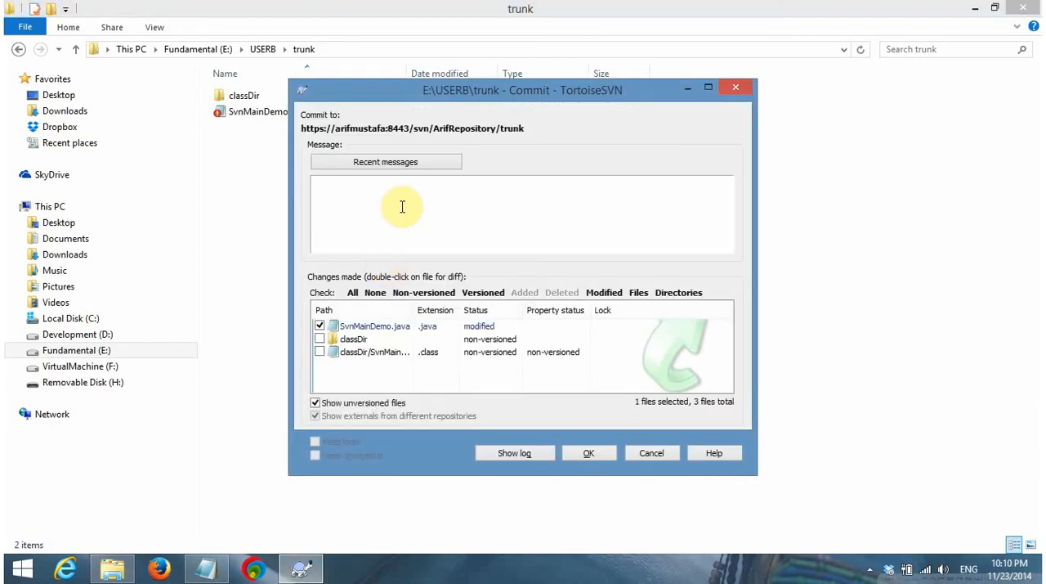
Check the wording of the recent commit message in a widened log history window and close it without reusing the message
left_click(393, 163)
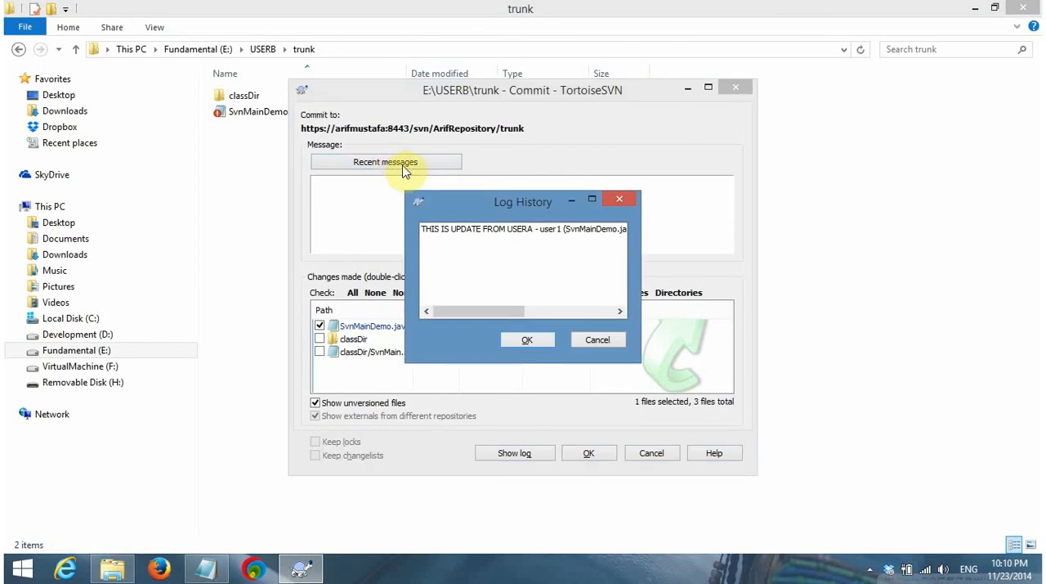
left_click(491, 233)
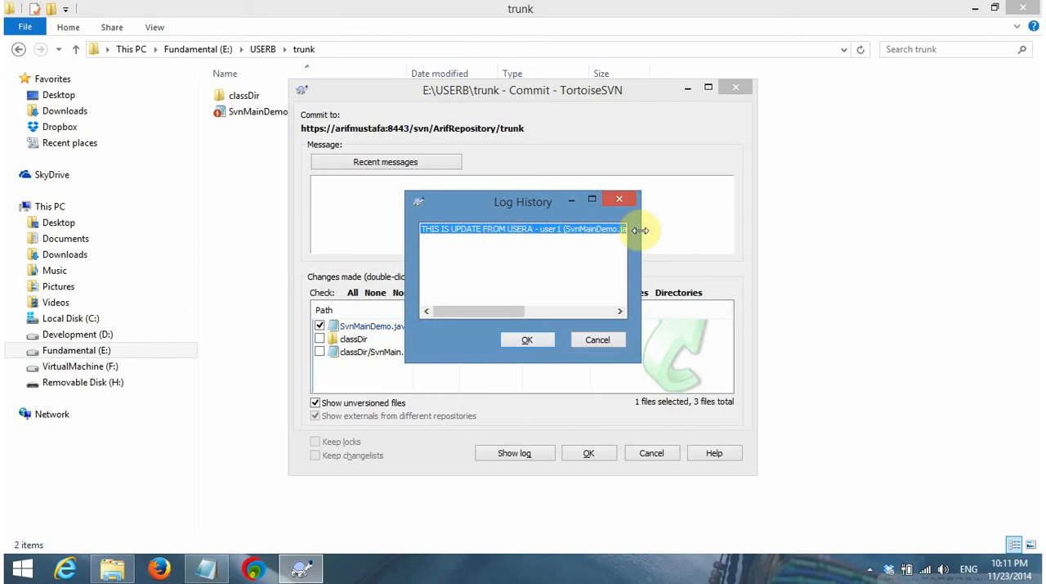
left_click_drag(640, 232, 817, 235)
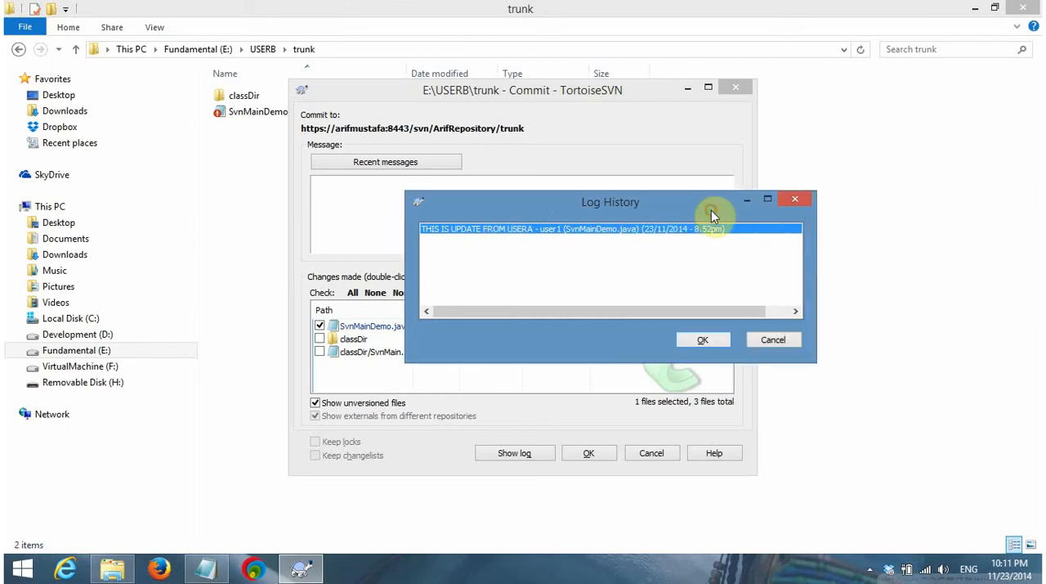
left_click_drag(714, 207, 406, 90)
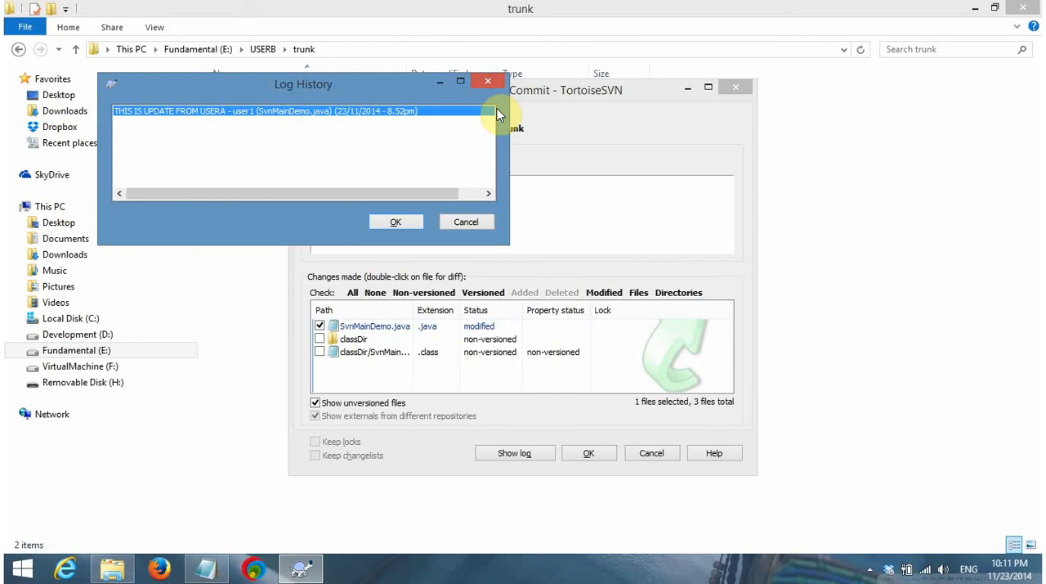
left_click(488, 82)
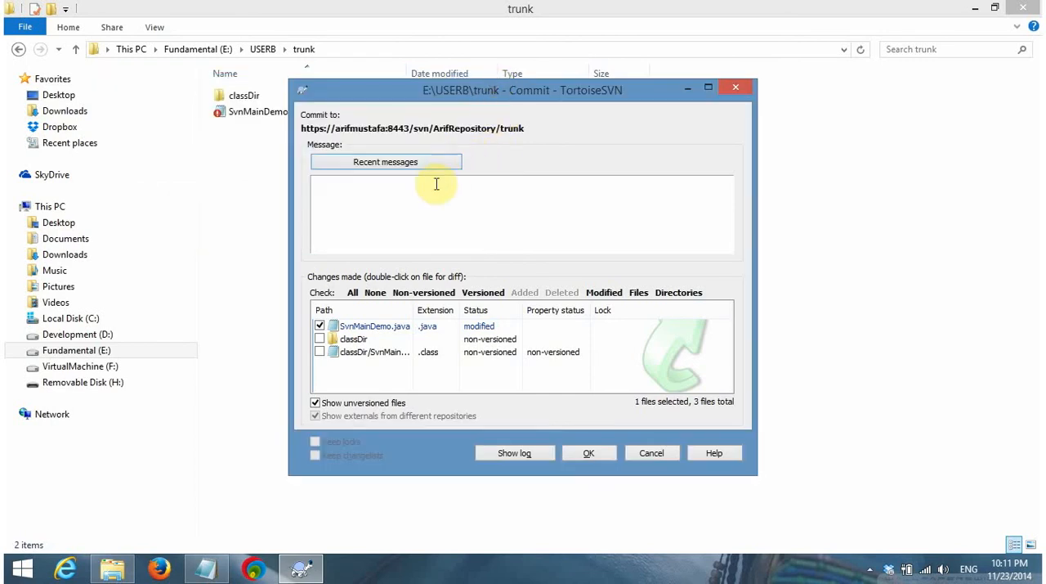
Begin the commit message with "THIS IS UPDATE FROM USERB - user2"
type("Mod")
key("BackSpace")
key("BackSpace")
key("BackSpace")
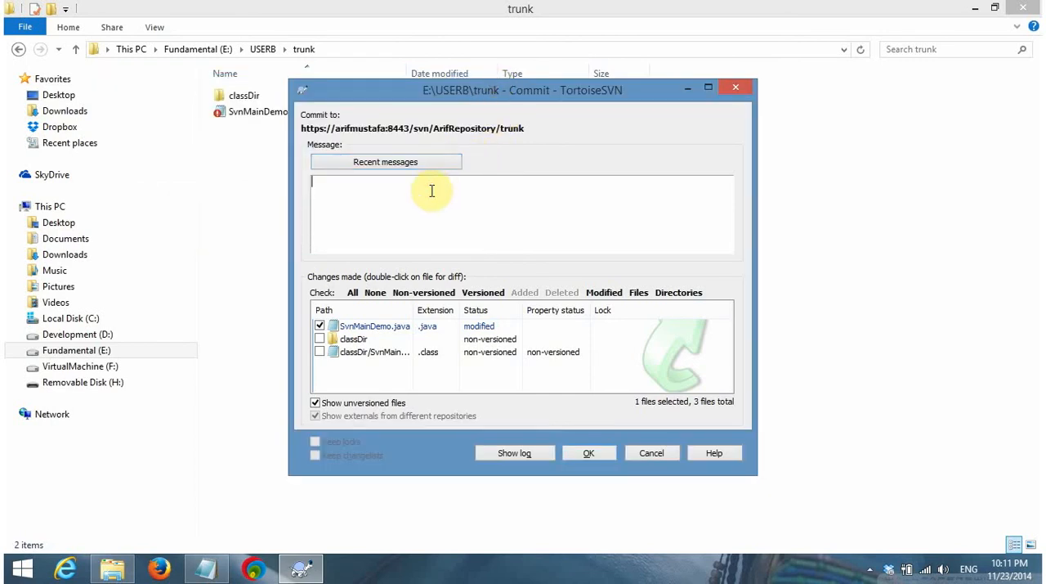
type("THIS IS UPDATE FROM USERB")
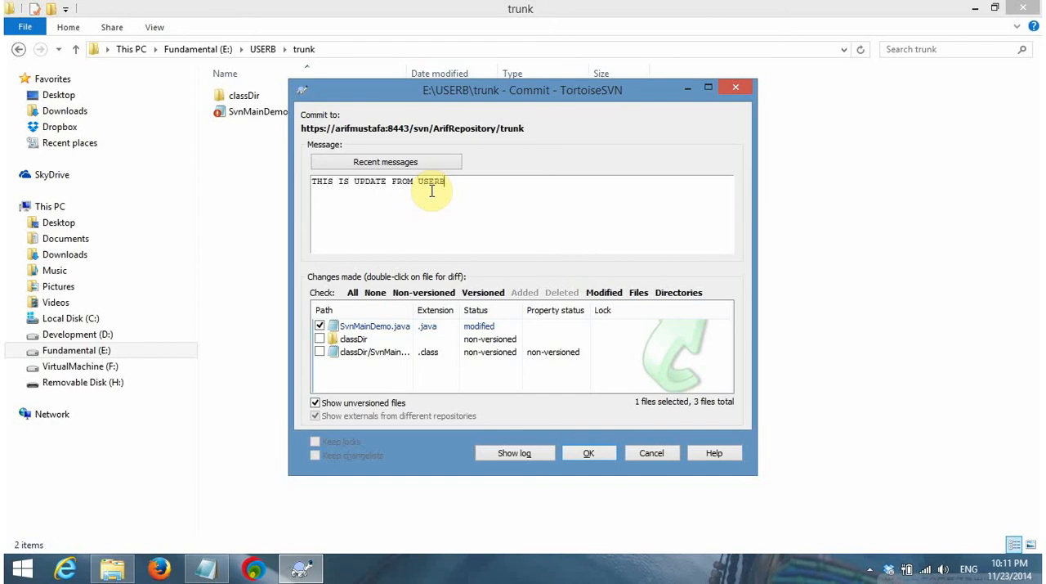
type(" - user2")
Review the rest of the earlier commit message's format in the log history again and close it without reusing the message
left_click(419, 164)
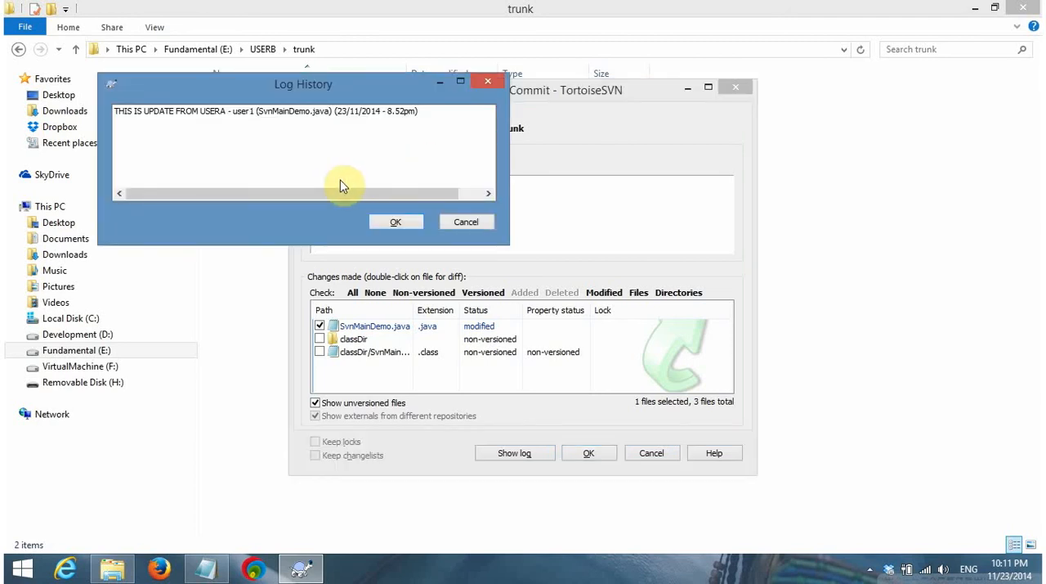
left_click_drag(342, 89, 332, 50)
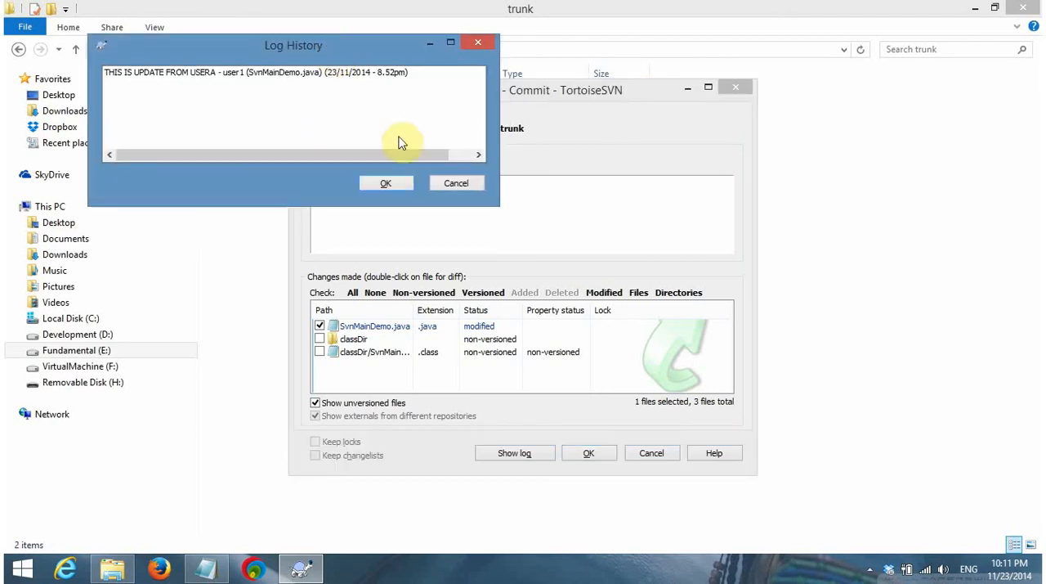
left_click(459, 189)
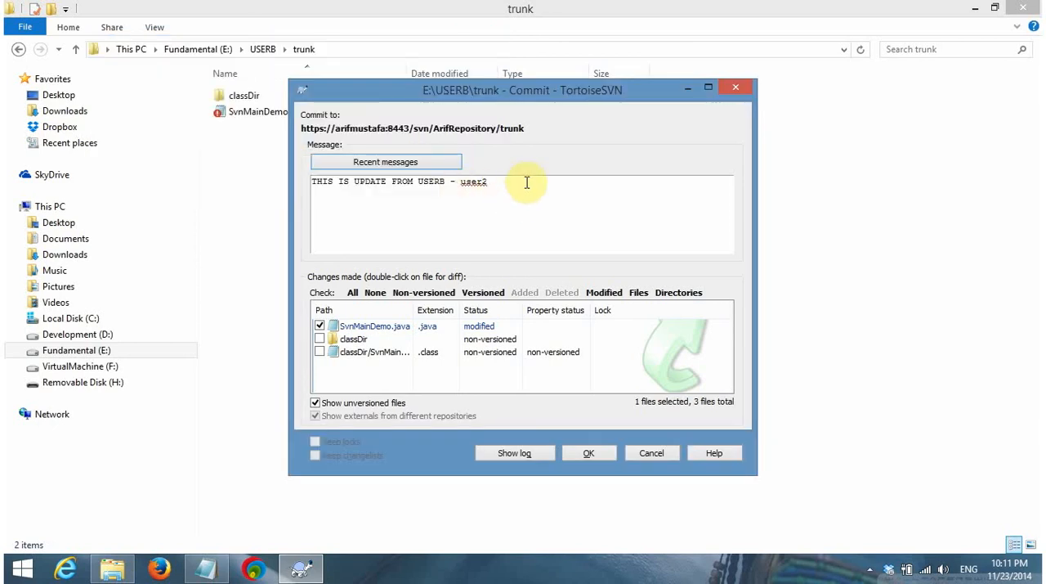
Complete the commit message by appending "(SvnMainDemo) (23/11/2014 - 10.11pm)" after user2
type("(S")
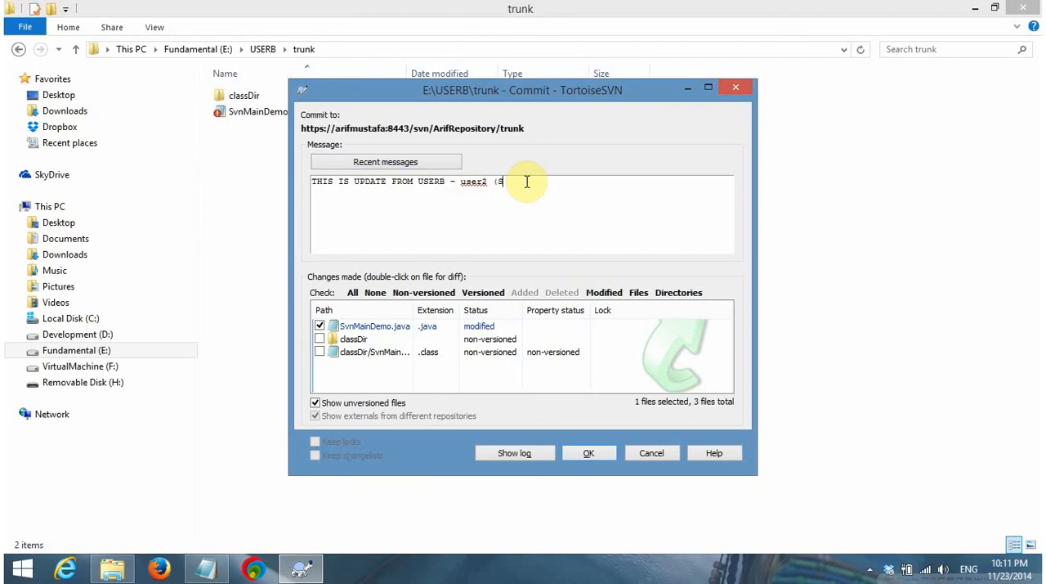
type("vn")
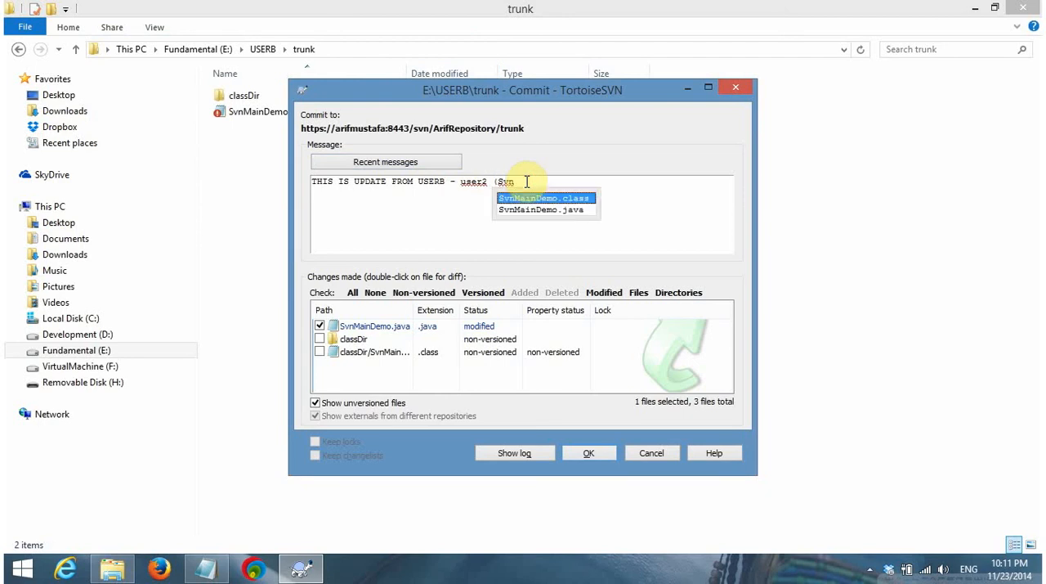
type("MainDemo) (")
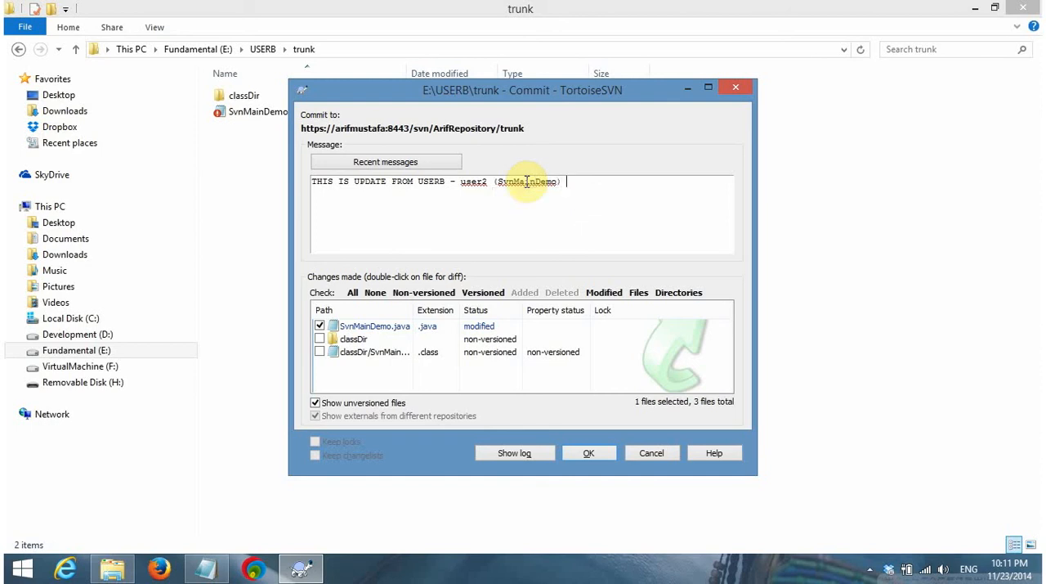
type("23/11/2014 - 10.11pm)")
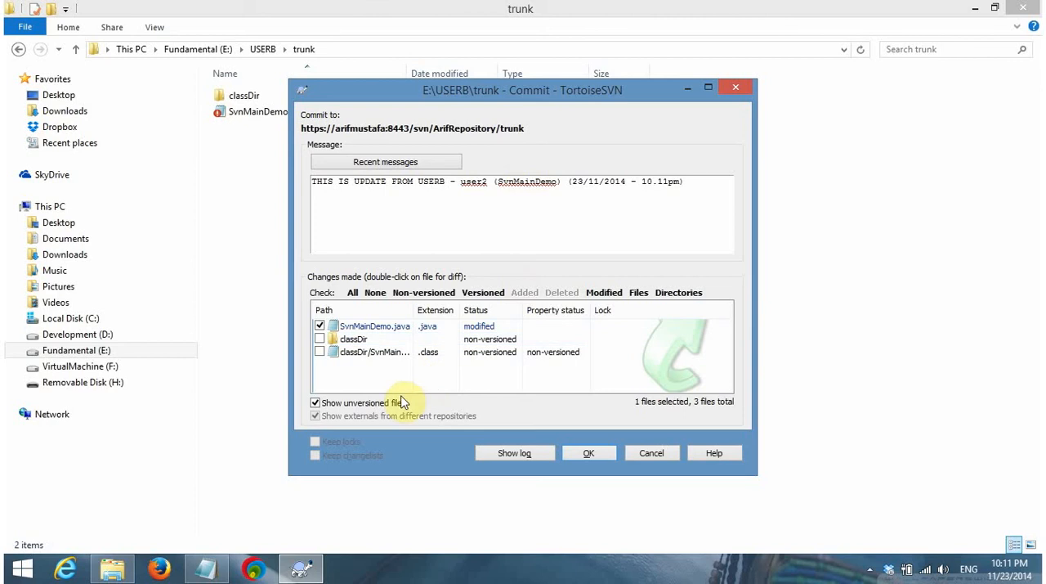
Include the non-versioned classDir folder and the class file inside it in the commit
left_click(320, 338)
left_click(320, 352)
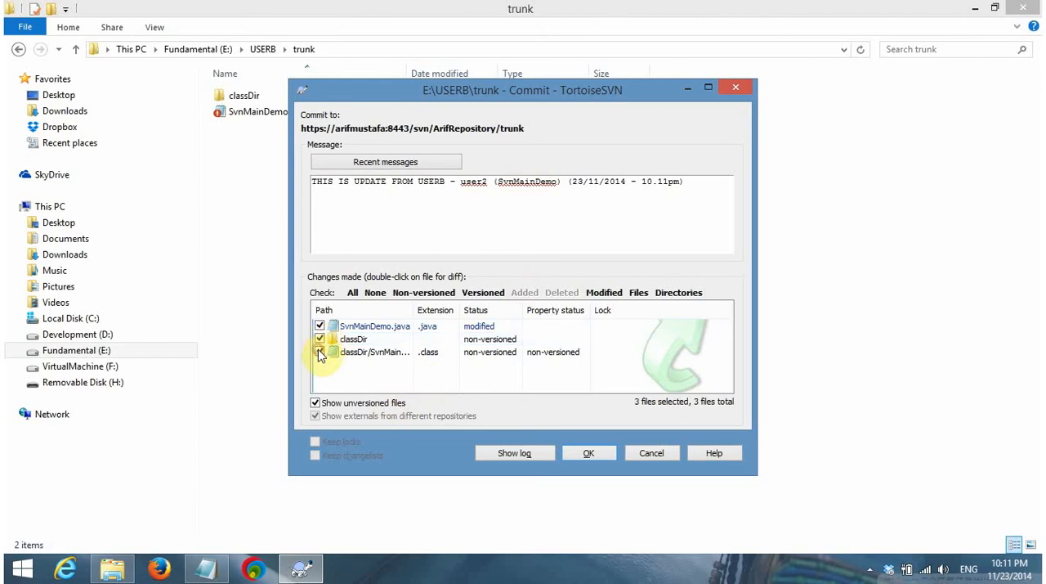
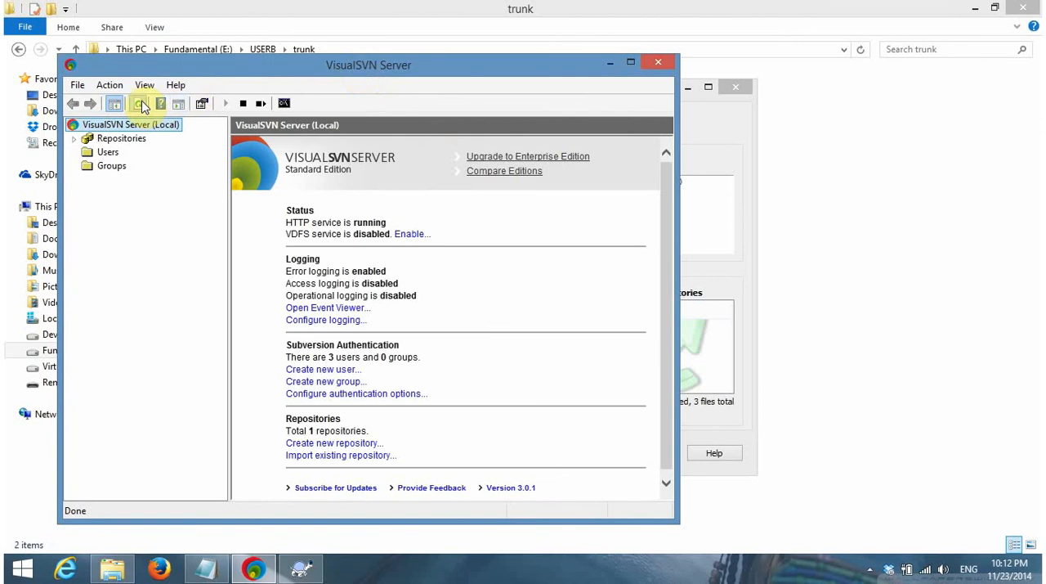
Expand the repository's trunk folder in VisualSVN Server to examine its contents before committing, and move the window clear of the commit dialog
left_click(116, 142)
key("Right")
key("Right")
key("Right")
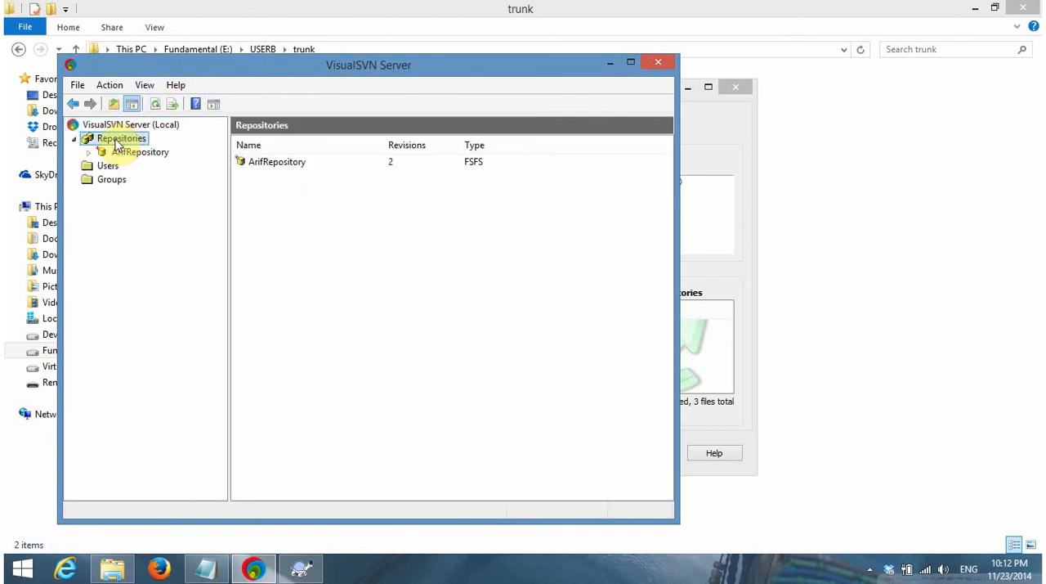
key("Down")
key("Down")
key("Down")
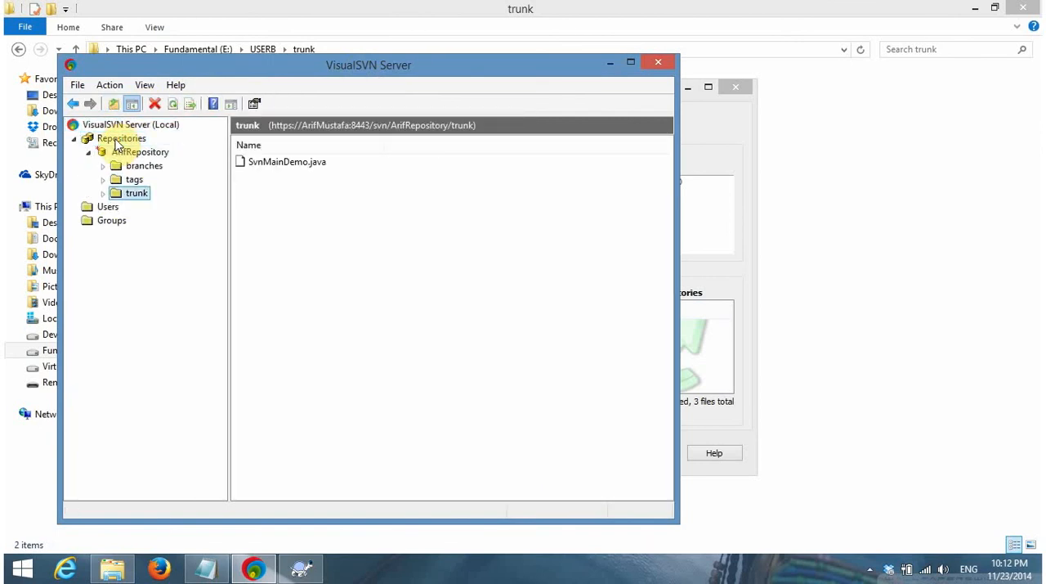
key("Right")
key("Right")
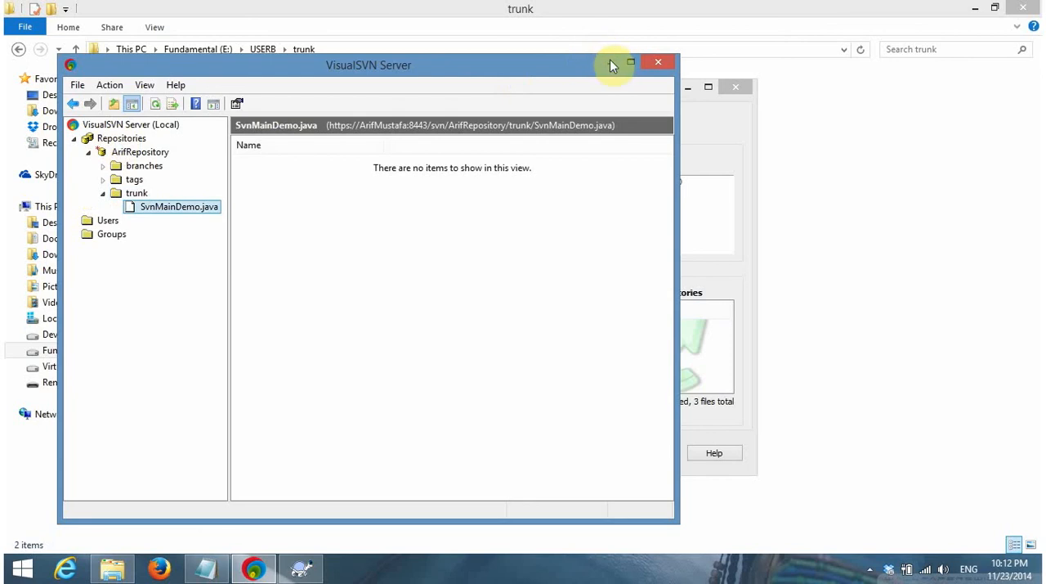
left_click_drag(583, 65, 801, 210)
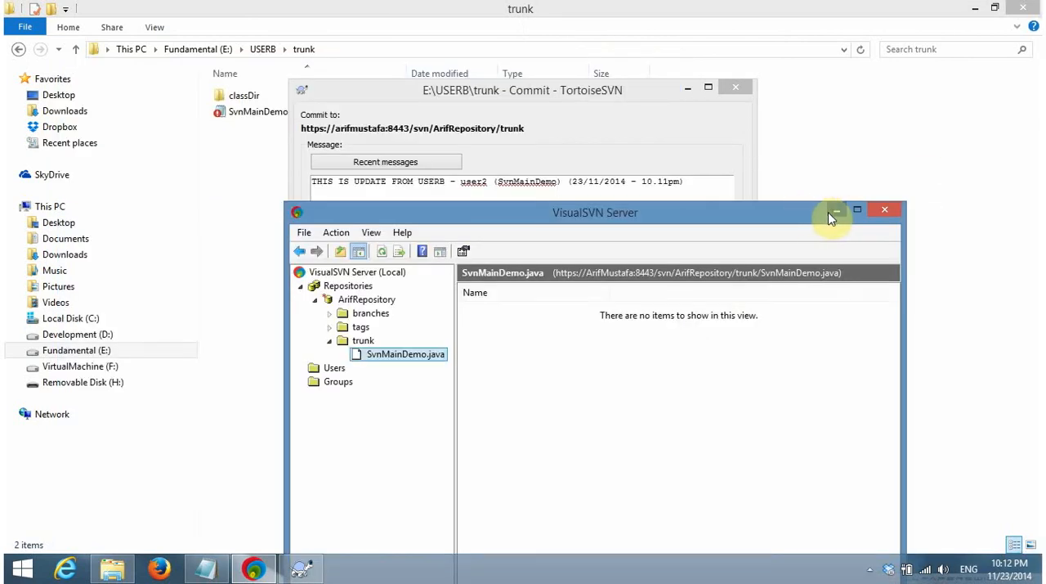
Submit the prepared commit to trunk, authenticate as user2 with the account password, and dismiss the finished report
left_click(650, 137)
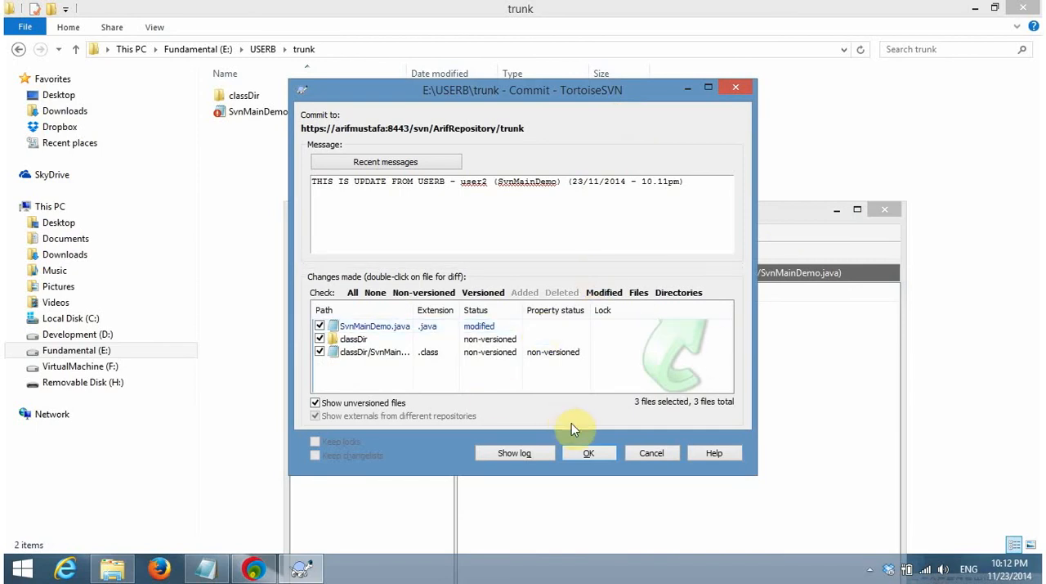
left_click(588, 454)
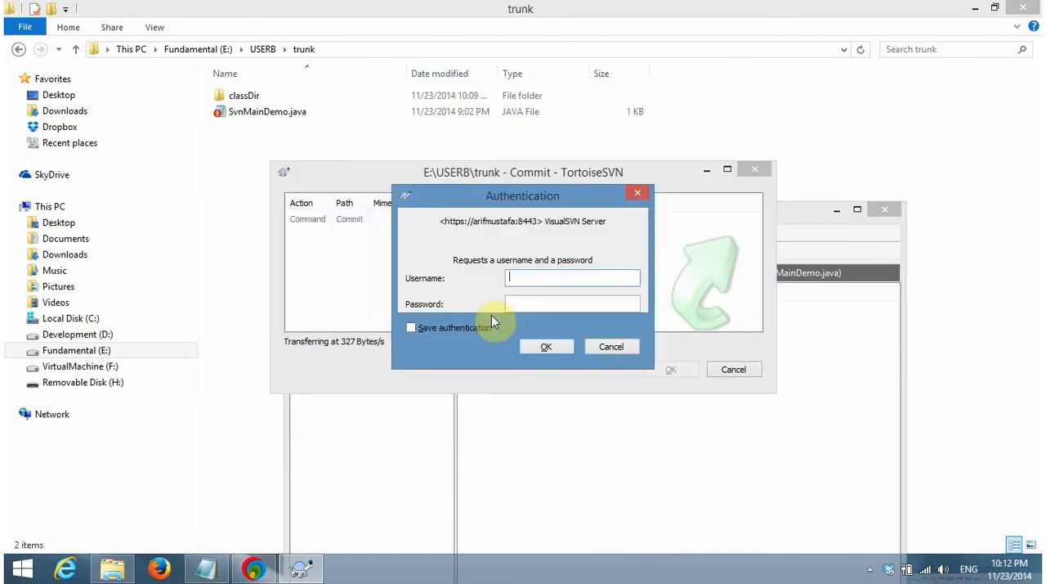
type("user")
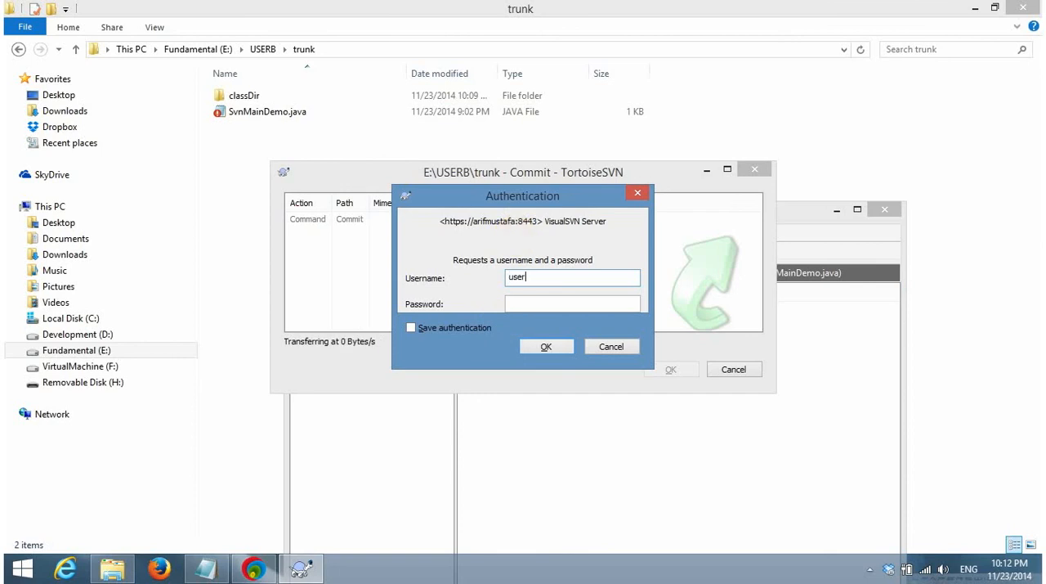
type("2")
key("Tab")
type("********")
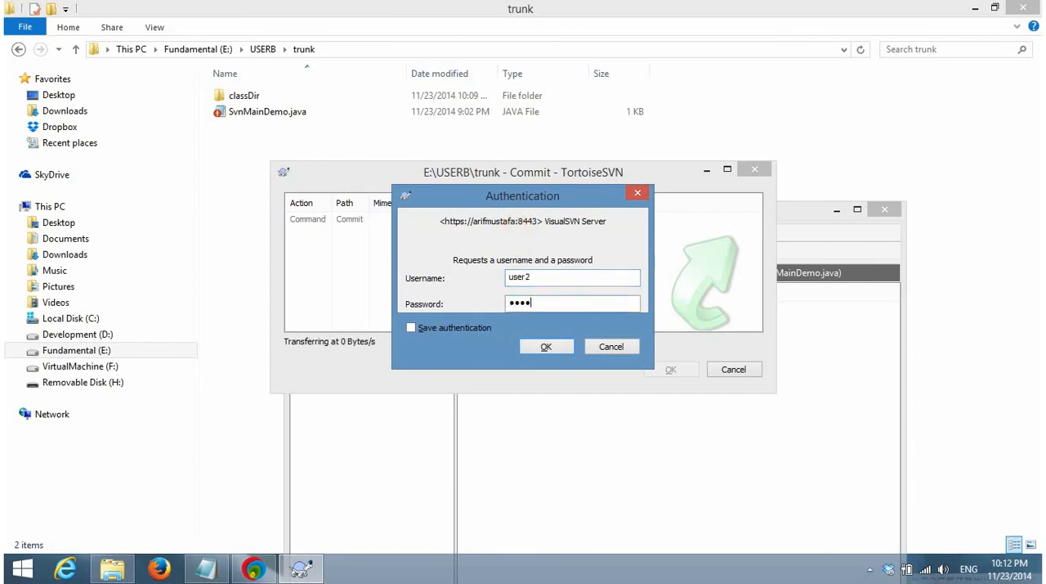
type("*")
left_click(543, 344)
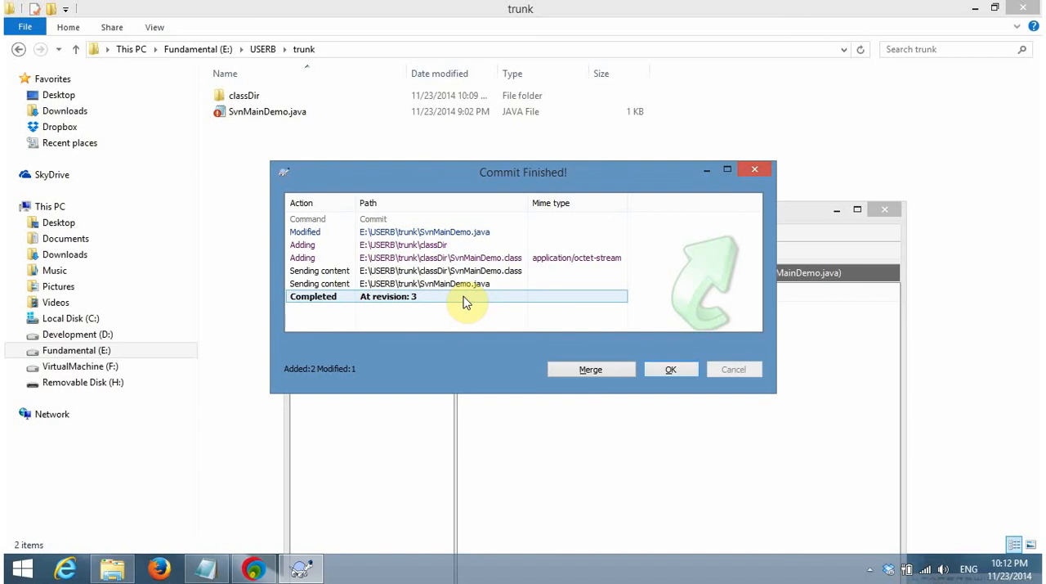
left_click(681, 372)
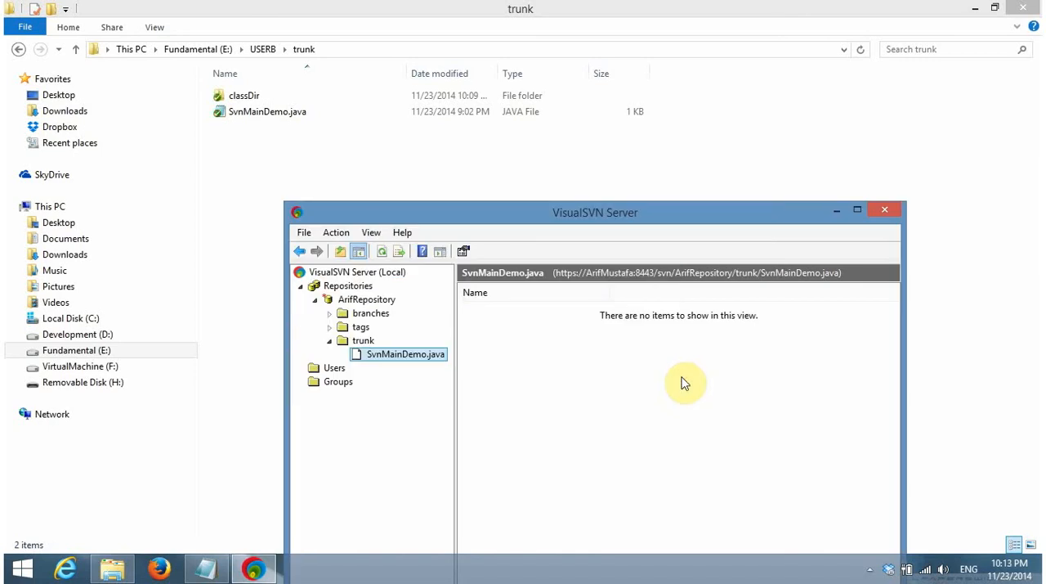
Refresh trunk in VisualSVN Server, examine the committed classDir folder and SvnMainDemo.java, and minimize the server window
left_click(386, 251)
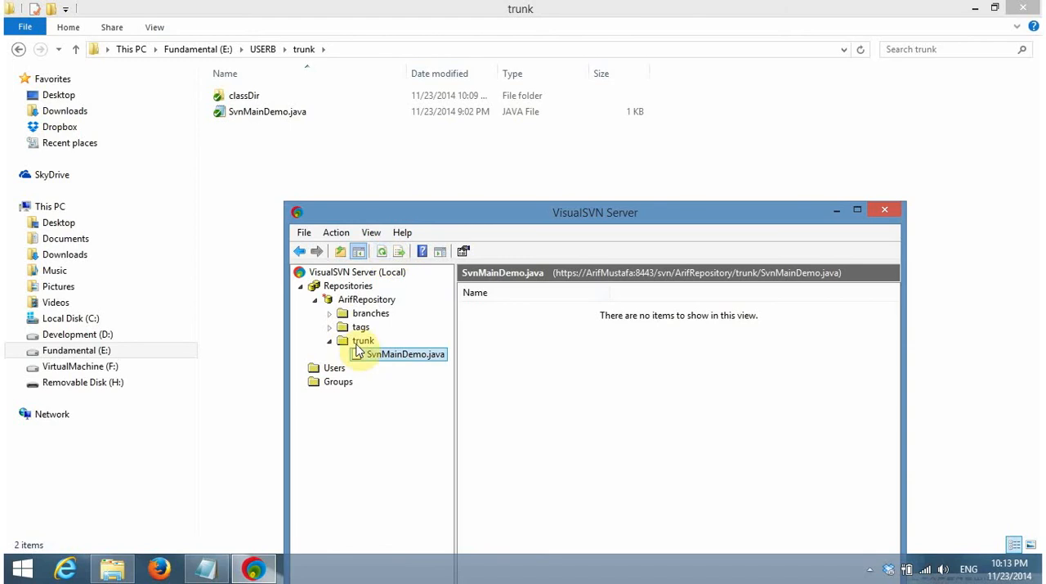
left_click(359, 340)
left_click(397, 255)
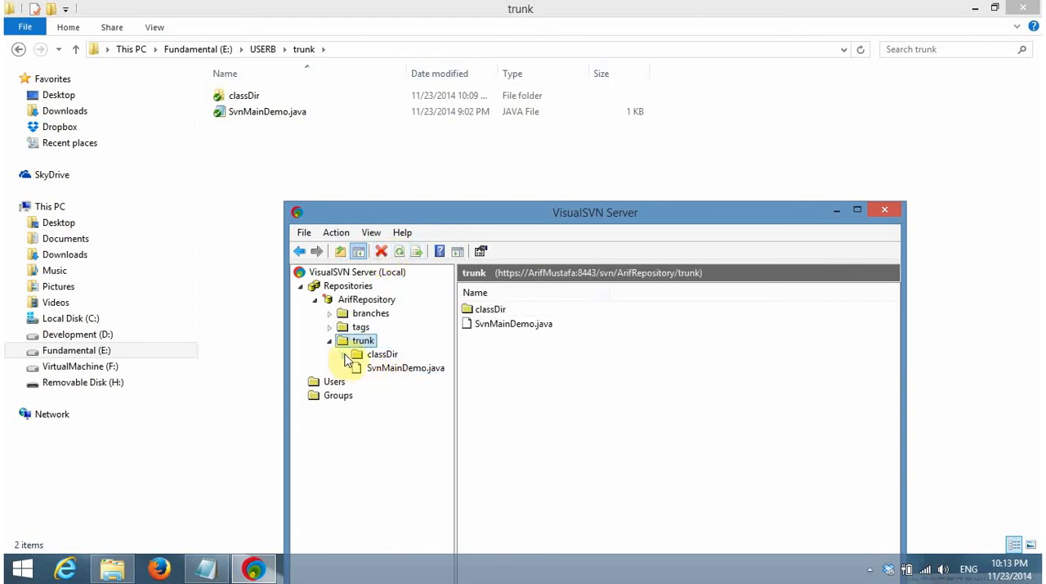
left_click(343, 354)
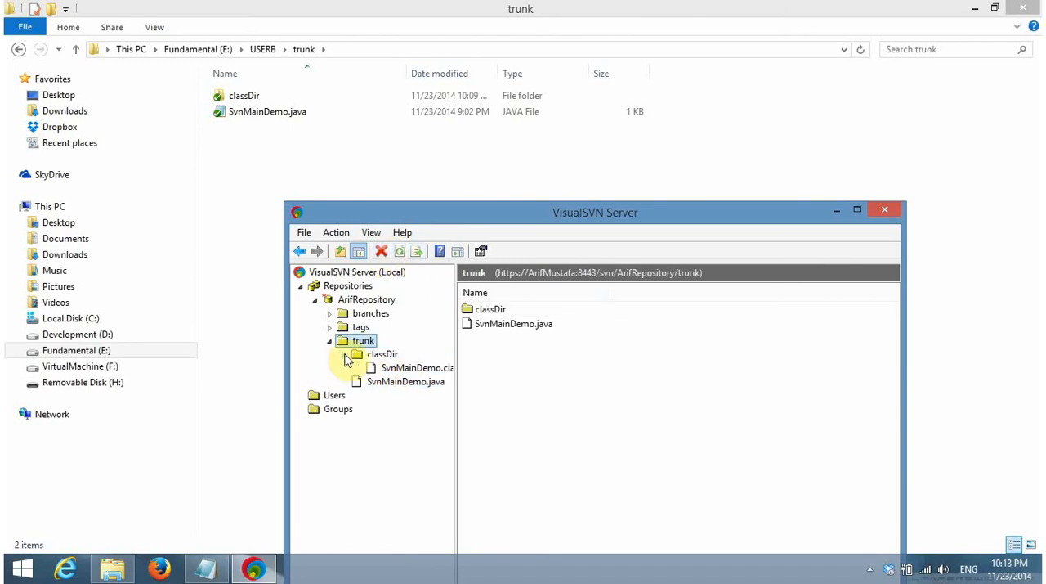
left_click(413, 381)
left_click(382, 355)
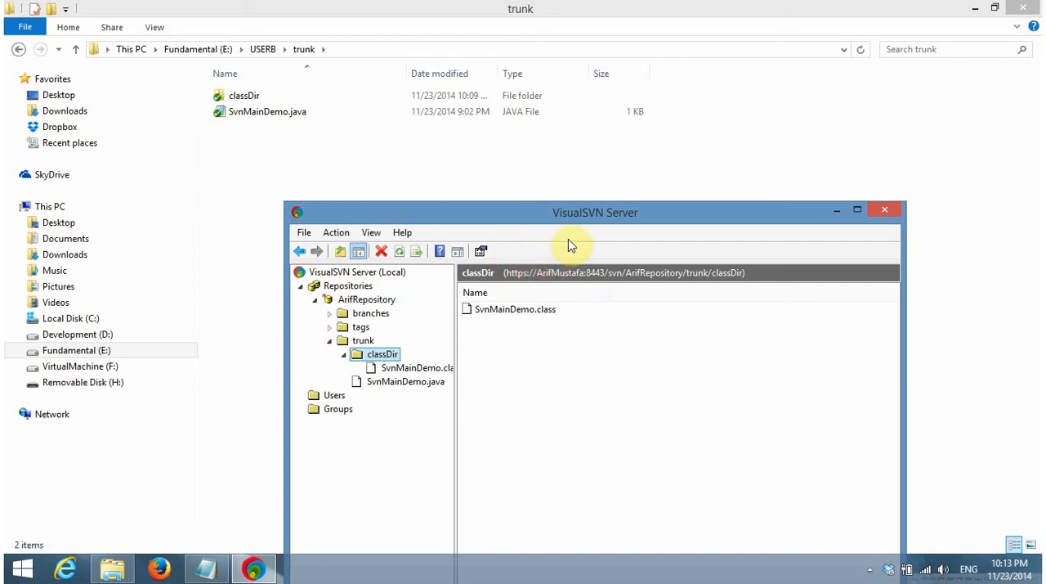
left_click(837, 214)
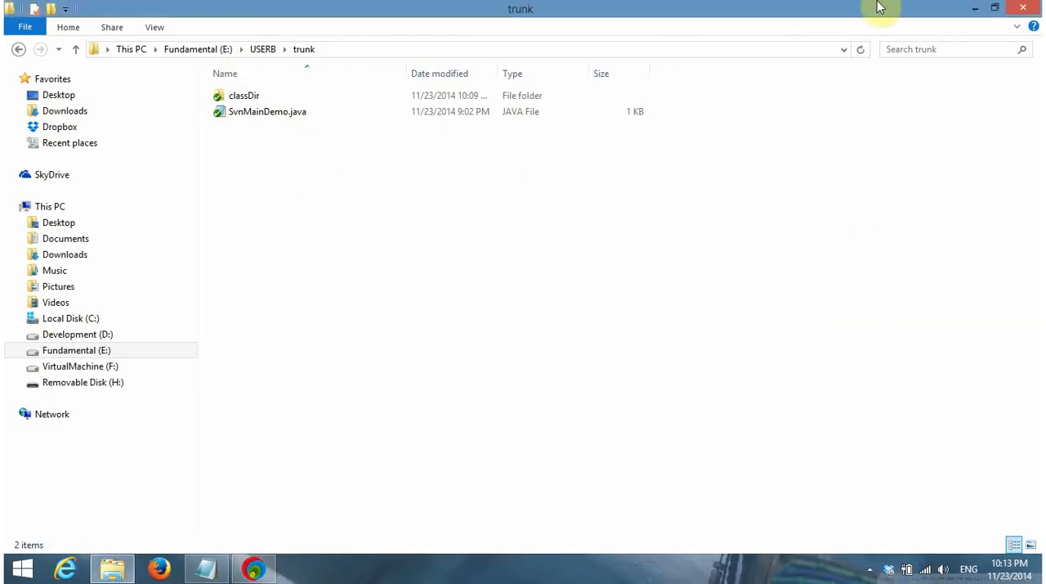
Leave USERB's folder and open the trunk folder inside the USERA working copy from its desktop shortcut
left_click(975, 9)
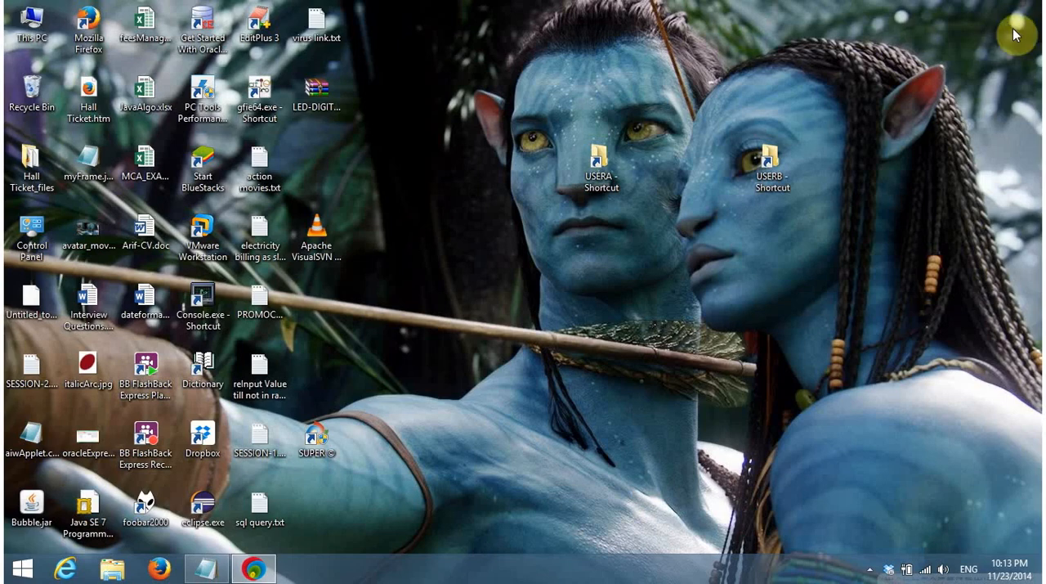
right_click(653, 114)
left_click(693, 183)
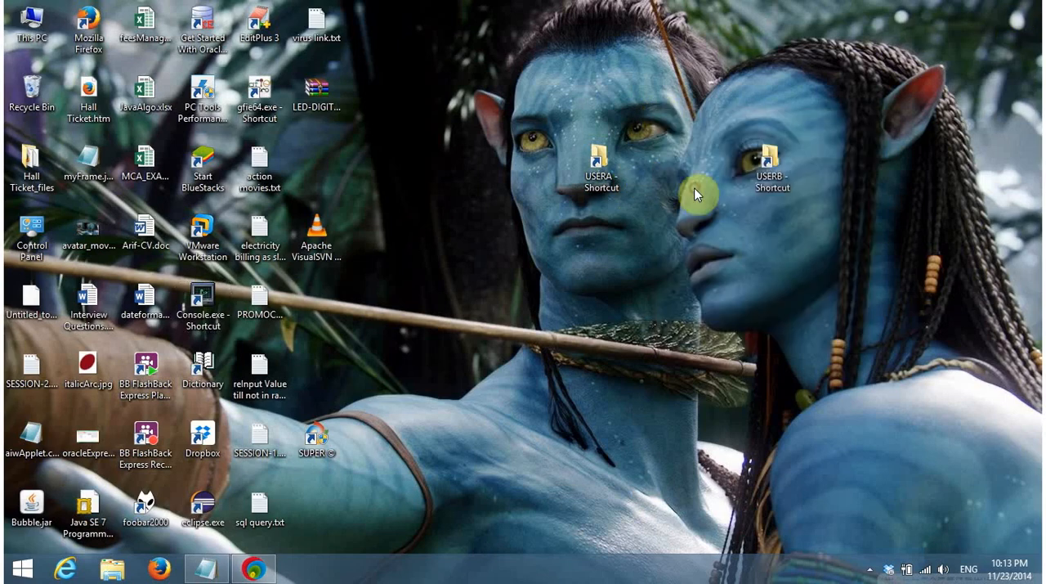
double_click(616, 159)
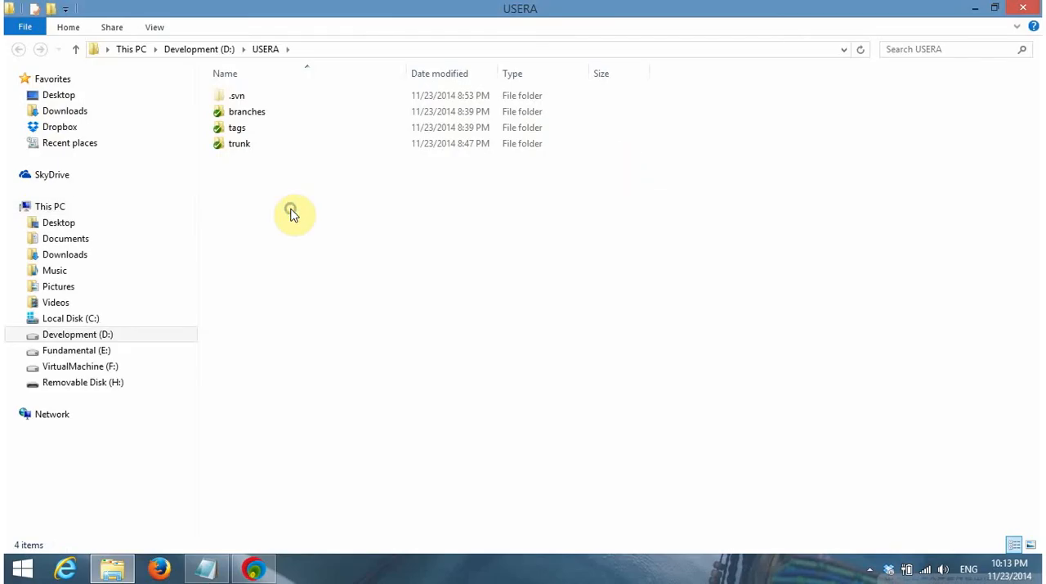
right_click(292, 214)
left_click(346, 301)
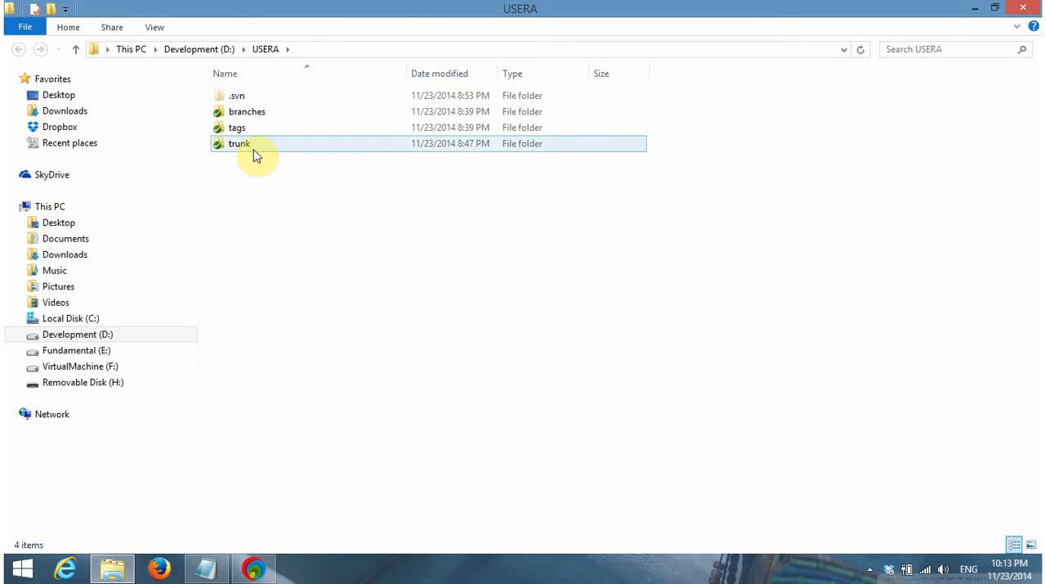
double_click(255, 155)
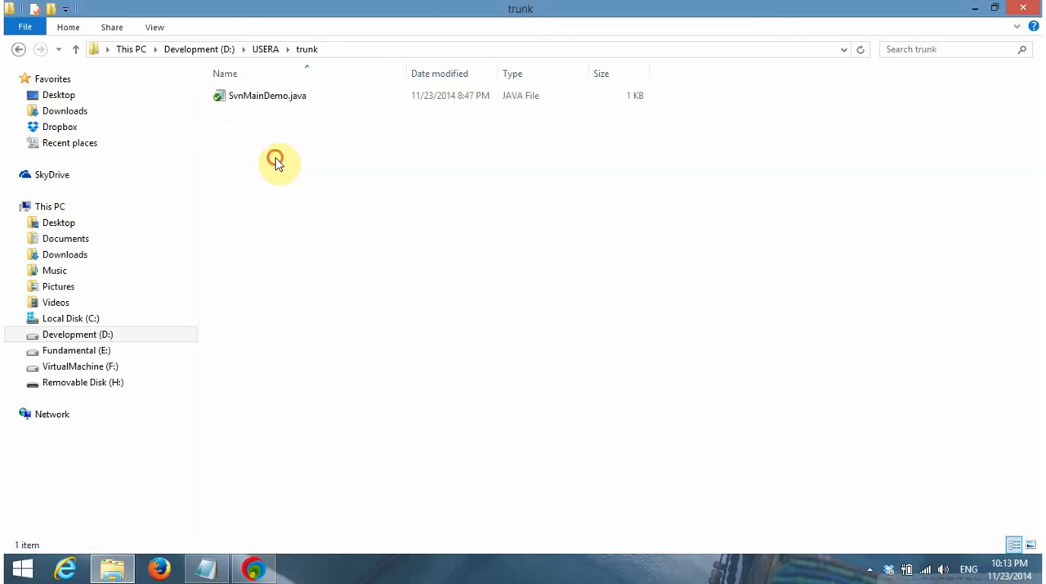
Run SVN Update on USERA's trunk, authenticate as user1 with the account password, and dismiss the finished report
right_click(275, 160)
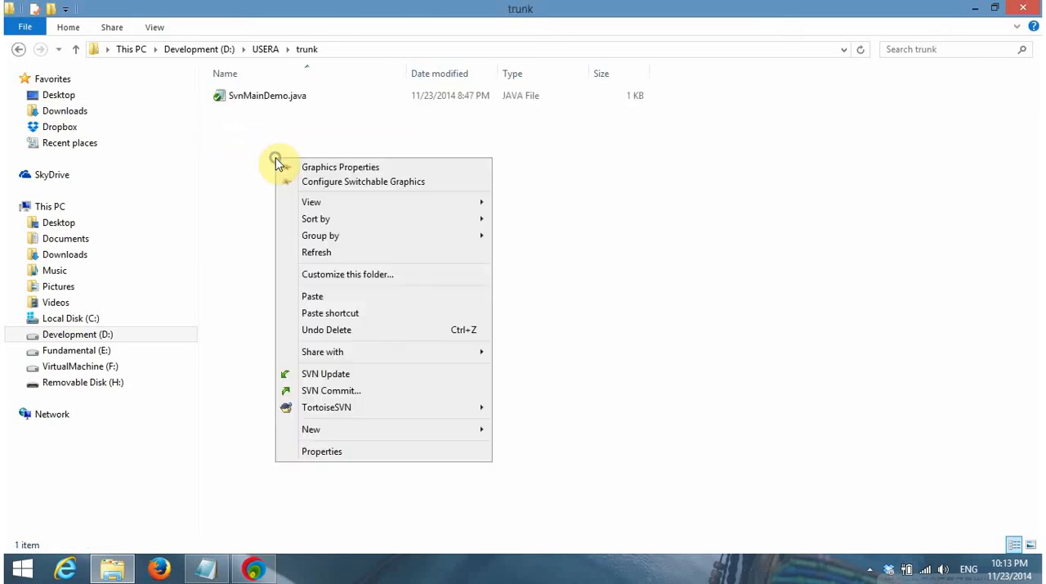
left_click(347, 376)
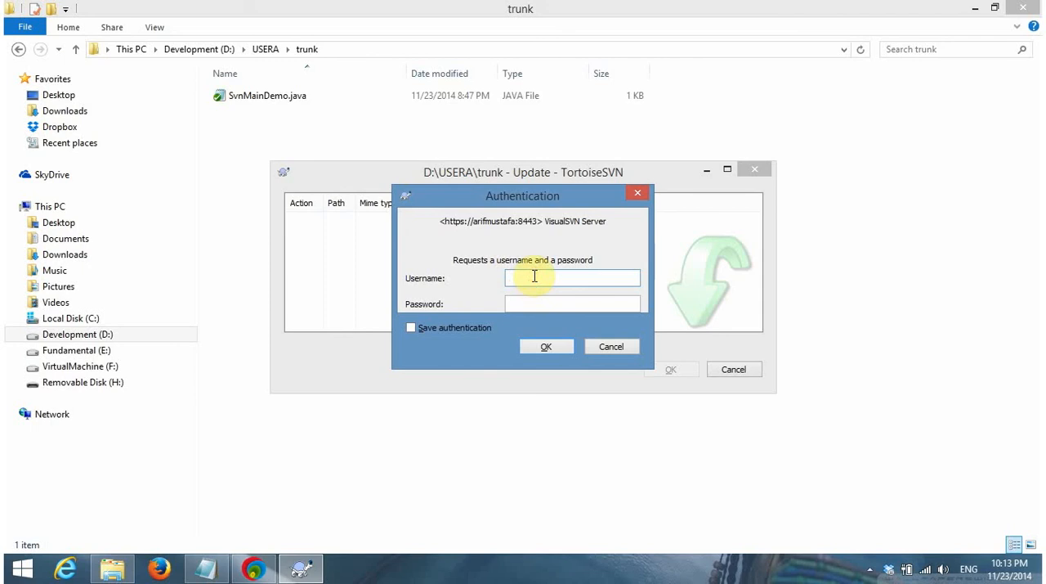
type("user1")
key("Tab")
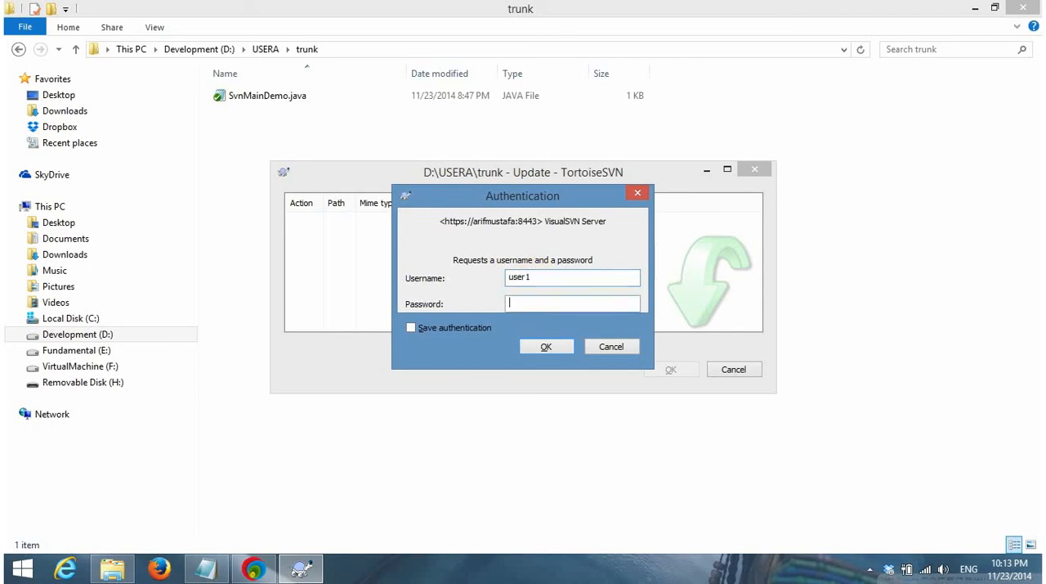
type("•••••••••")
key("Return")
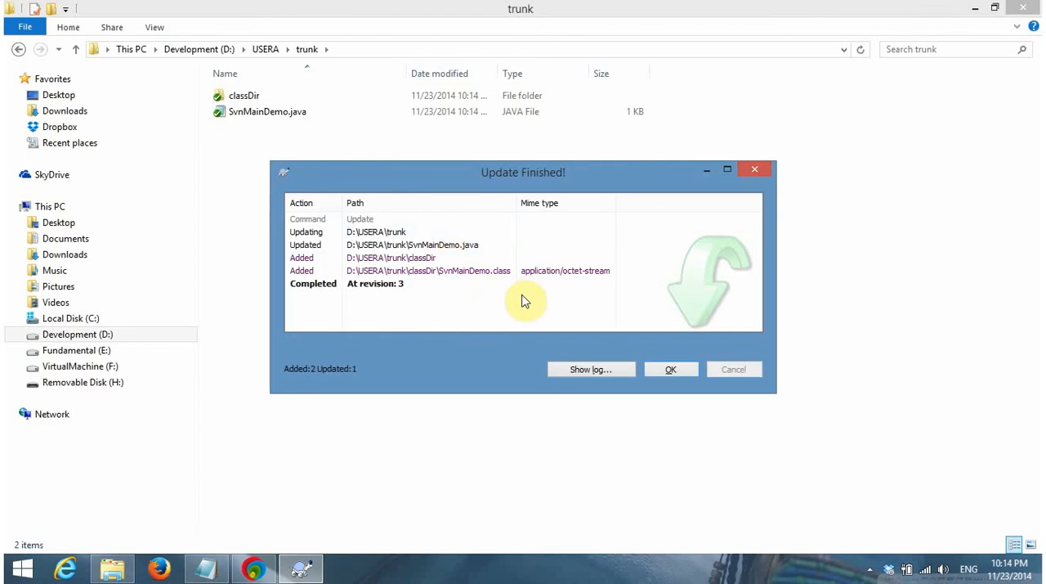
left_click(661, 372)
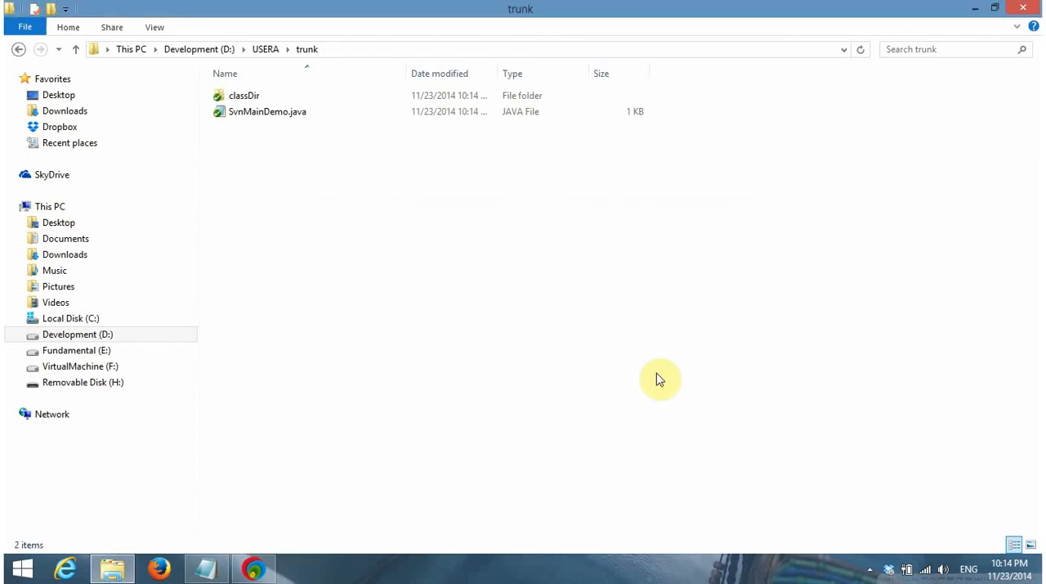
Refresh USERA's trunk folder, examine the contents of the updated classDir folder, and return to trunk
right_click(415, 219)
left_click(484, 310)
double_click(296, 96)
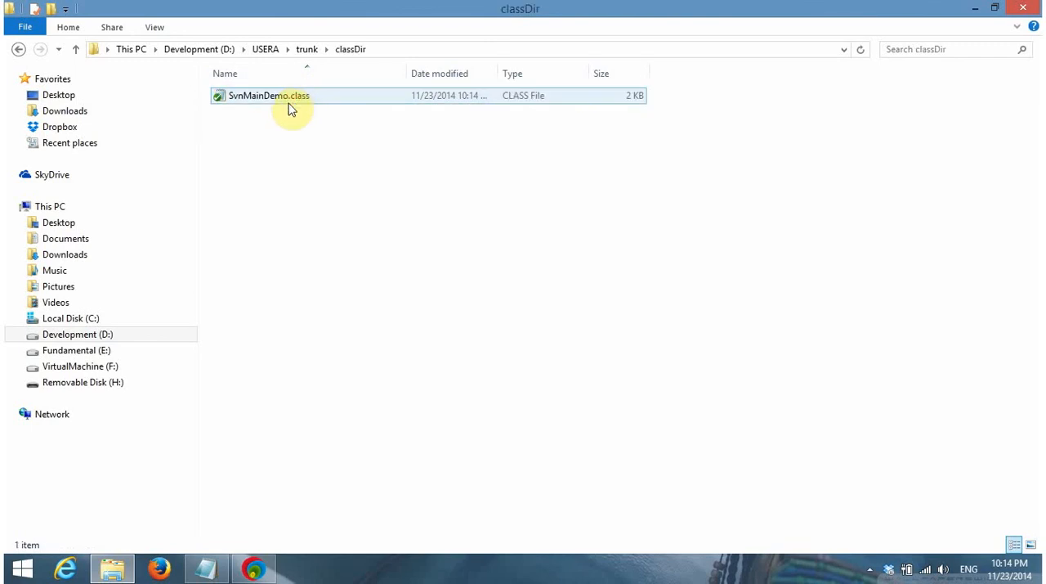
left_click(76, 49)
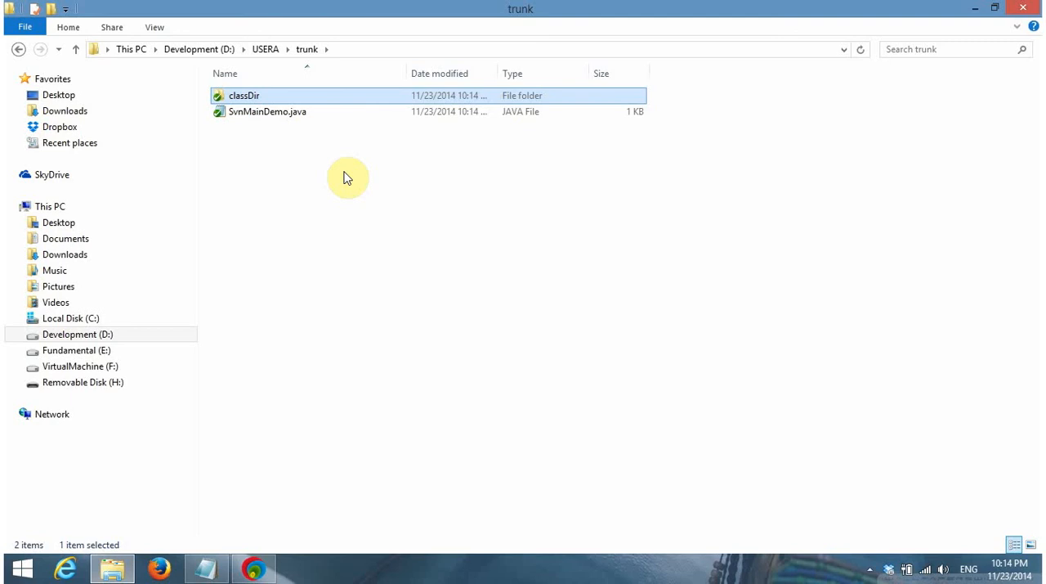
Open Console2 from the desktop over USERA's trunk folder, widen its window, and place it below the file listing
key("super+r")
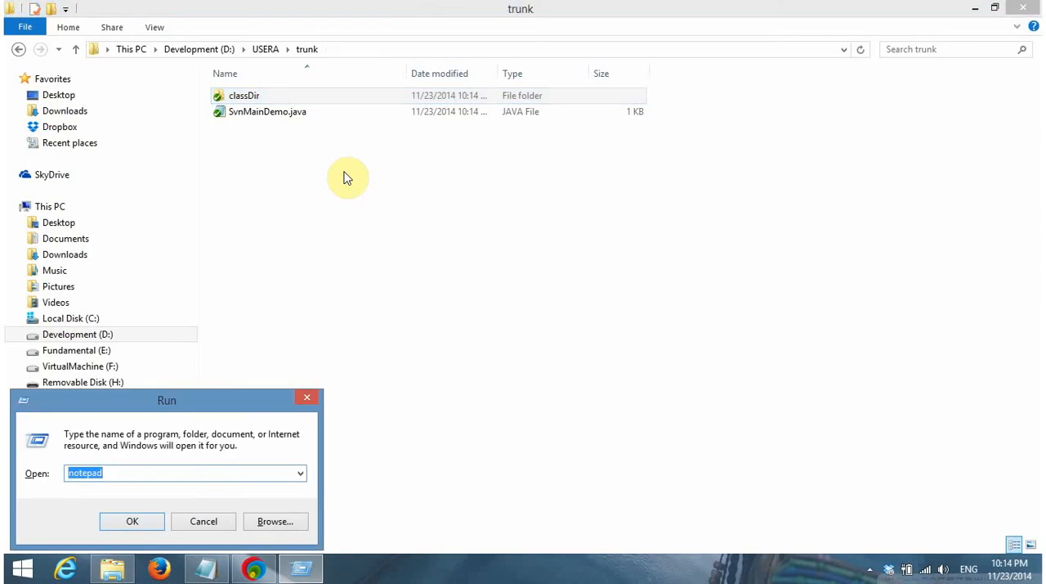
key("Escape")
key("super+d")
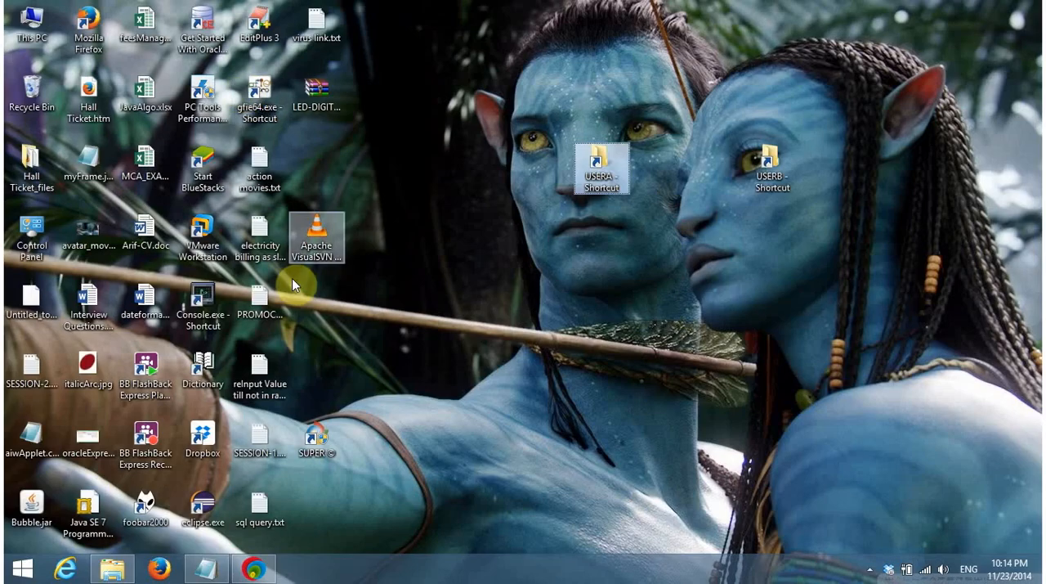
double_click(216, 299)
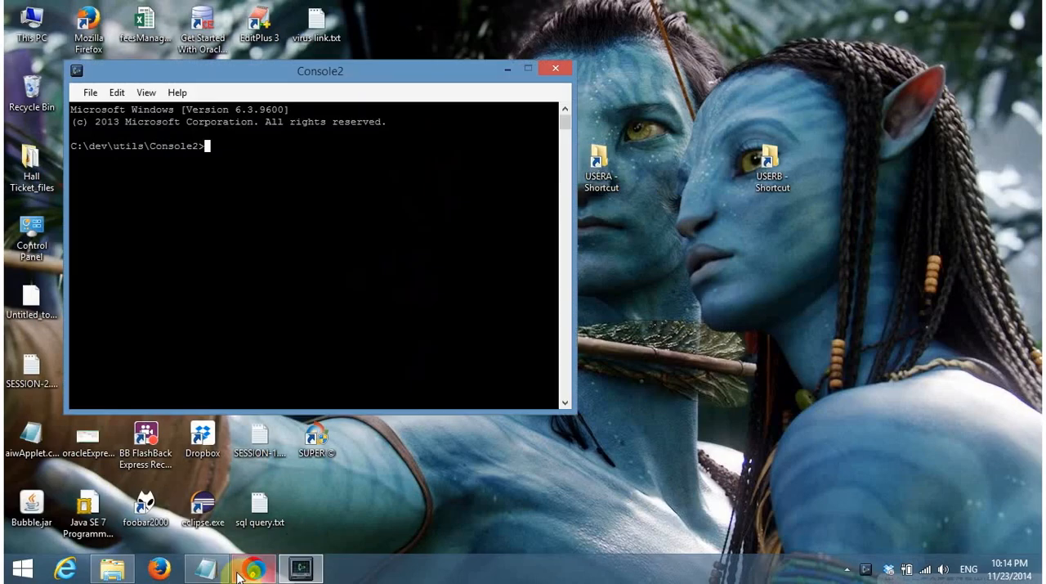
left_click(210, 570)
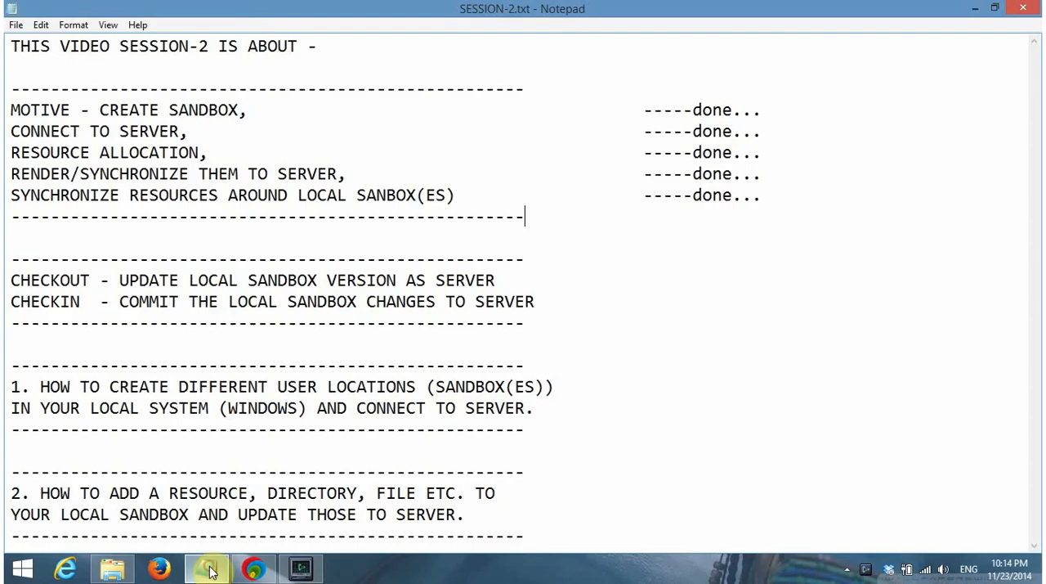
left_click(112, 569)
left_click(301, 568)
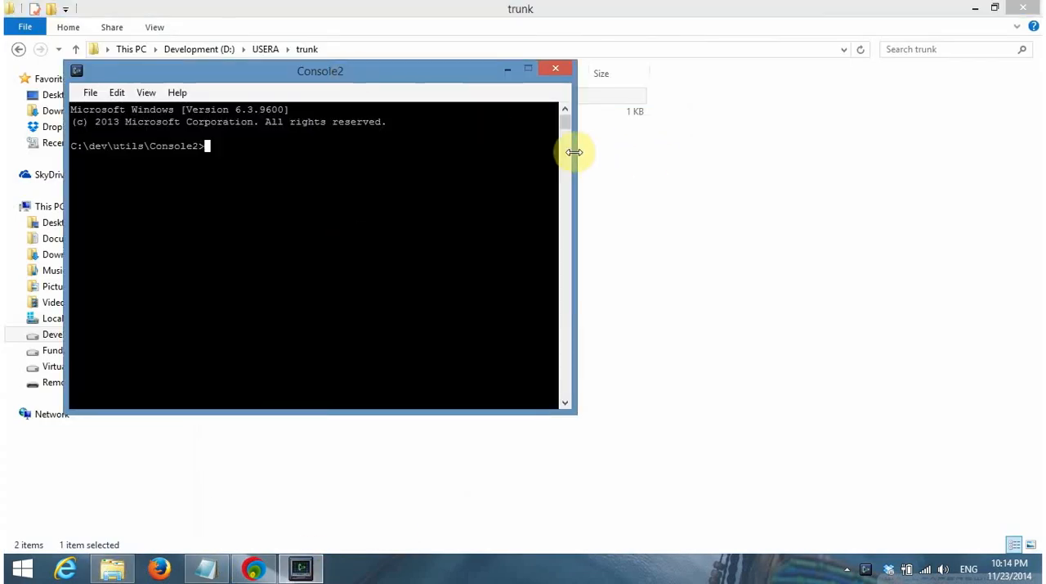
left_click_drag(574, 152, 1002, 183)
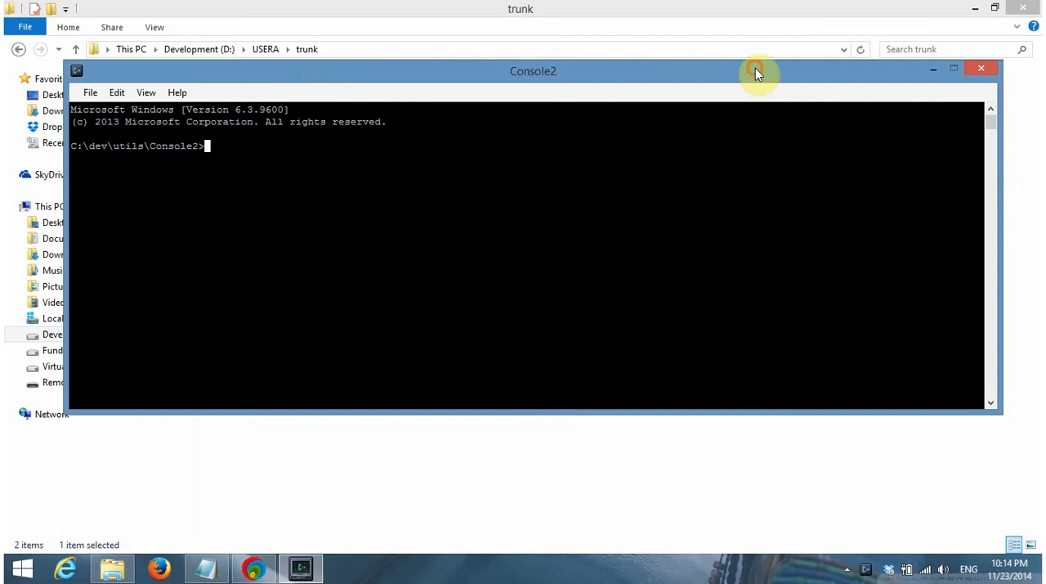
left_click_drag(755, 70, 752, 215)
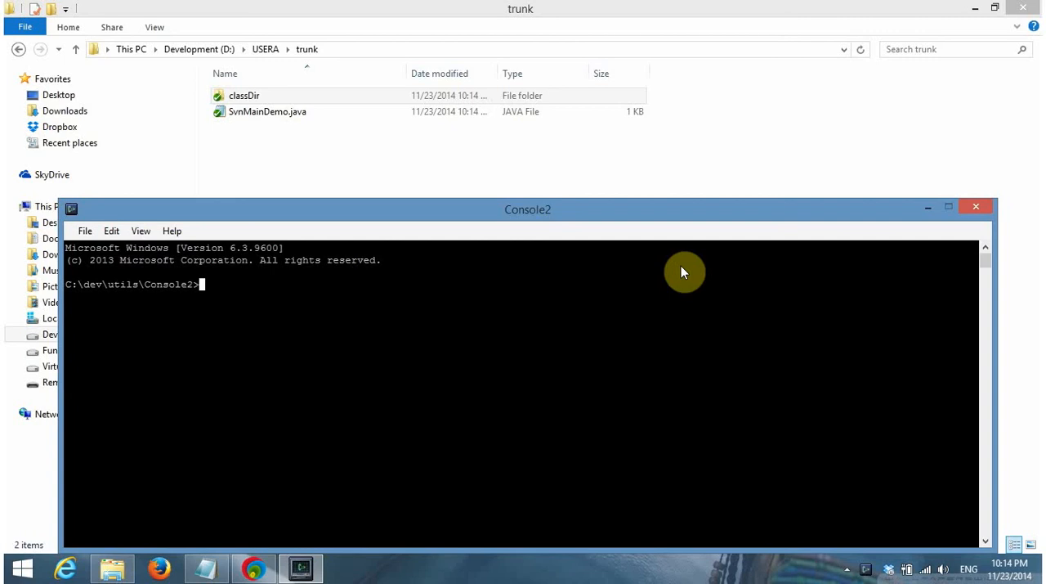
Change the console's working directory to D:\USERA\trunk and clear the console output
type("d:")
key("Return")
type("cd usera\\trunk")
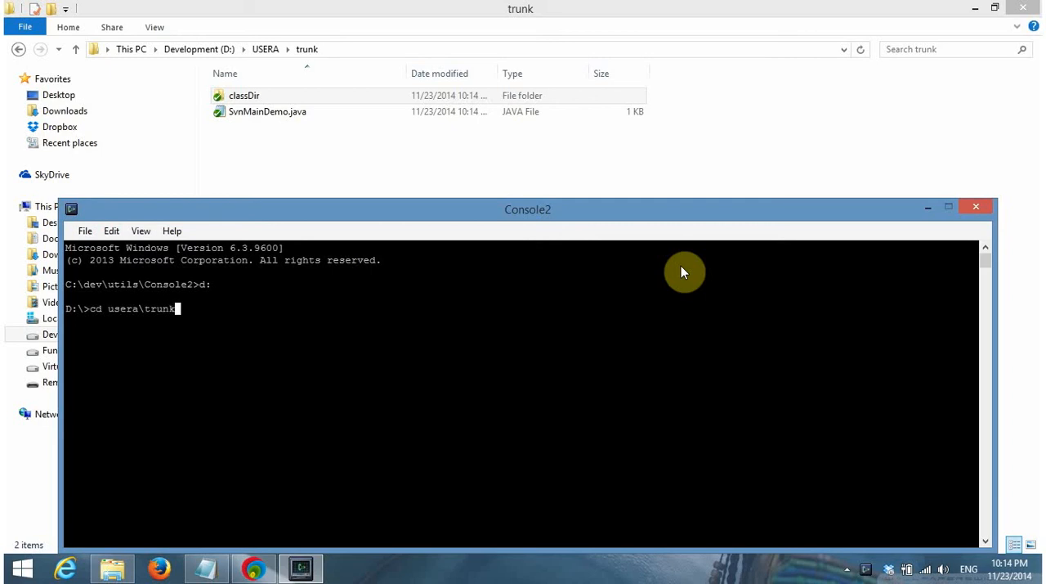
key("Return")
type("cls")
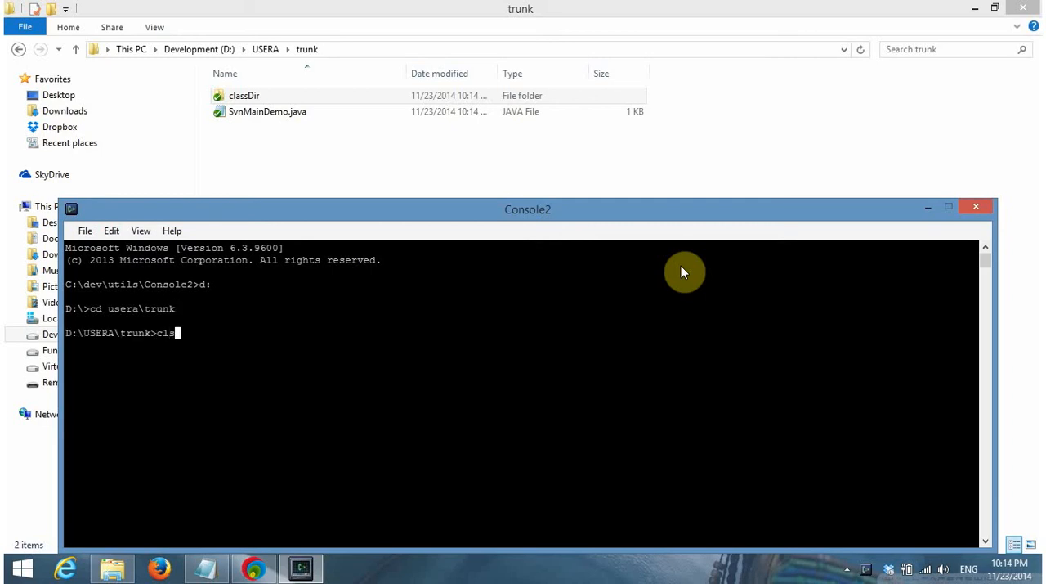
key("Return")
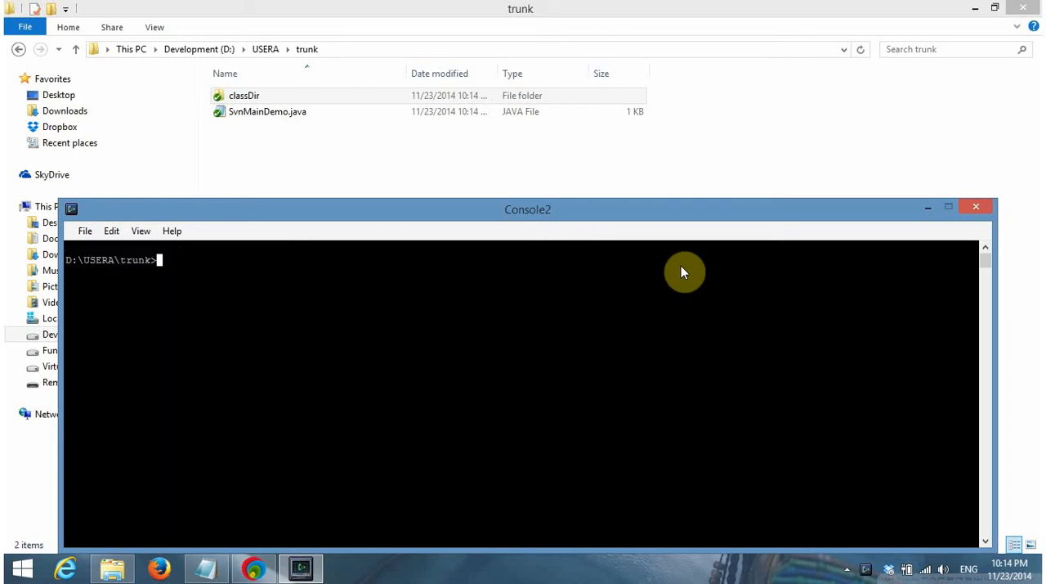
Run the compiled program from USERA's trunk with the command java classDir.SvnMainDemo
type("java classDir.SvnMainDemo")
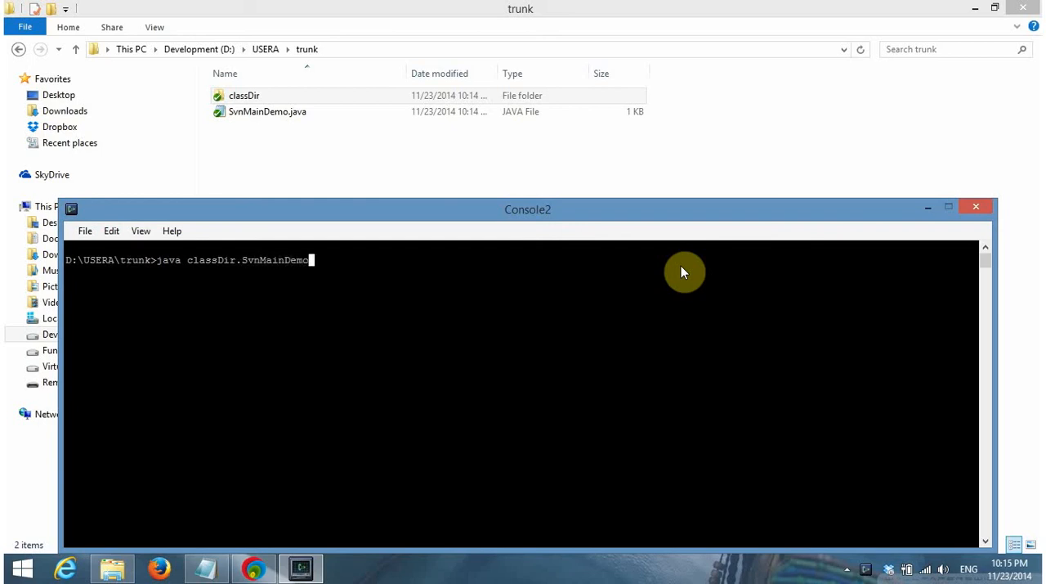
key("Return")
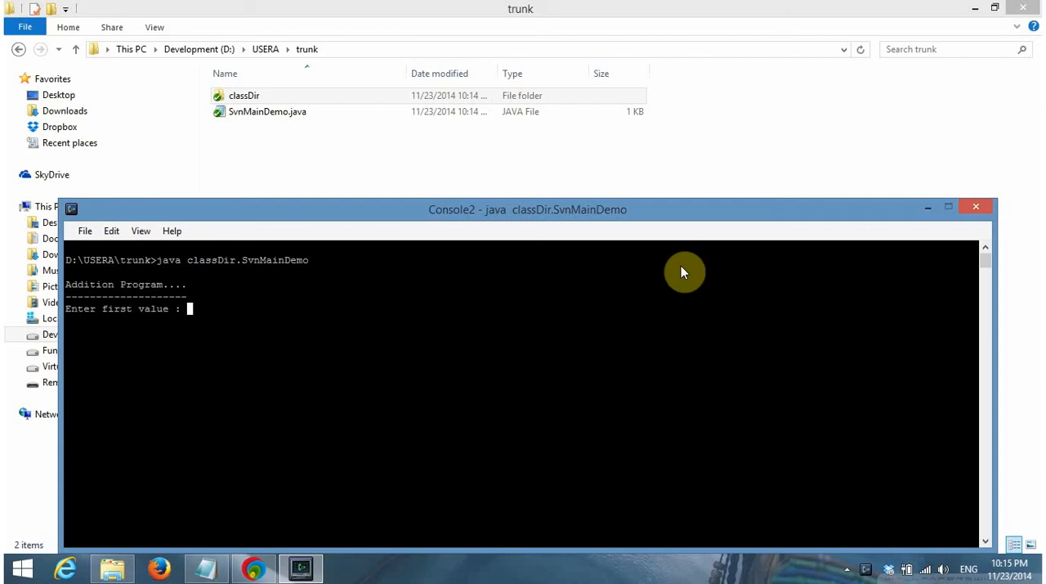
Give the addition program 1400 as the first value and 600 as the second, and minimize the console
type("1400")
key("Return")
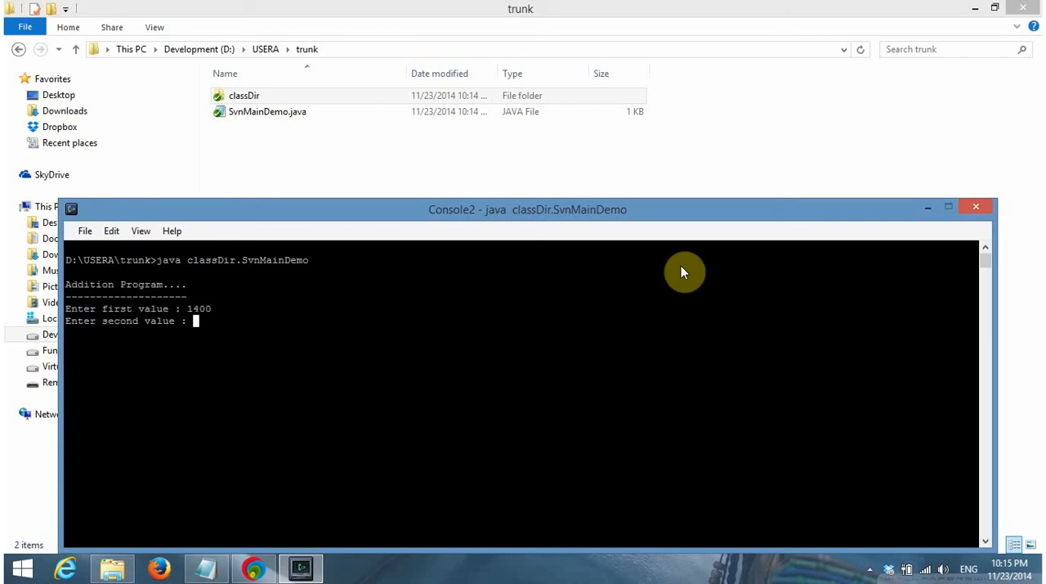
type("600")
key("Return")
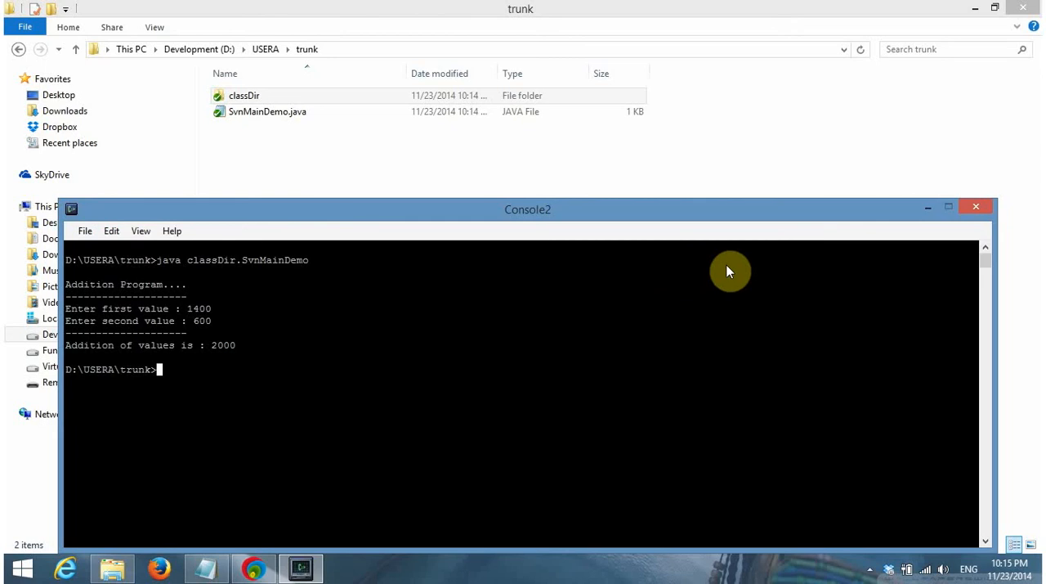
left_click(924, 209)
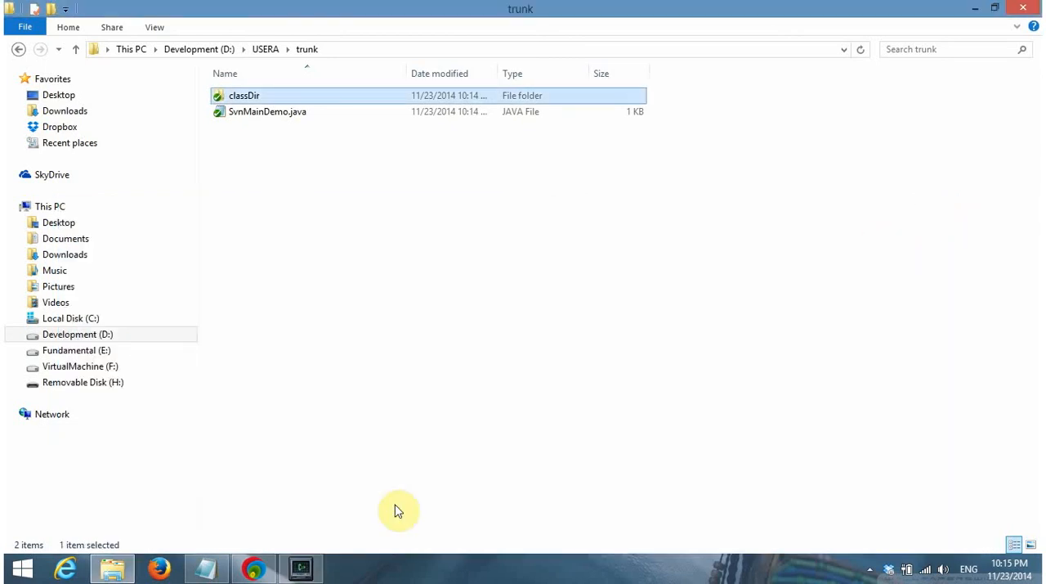
Switch to SESSION-2.txt in Notepad and copy the "-----done..." marker to the end of topic 1 on creating user locations
left_click(206, 568)
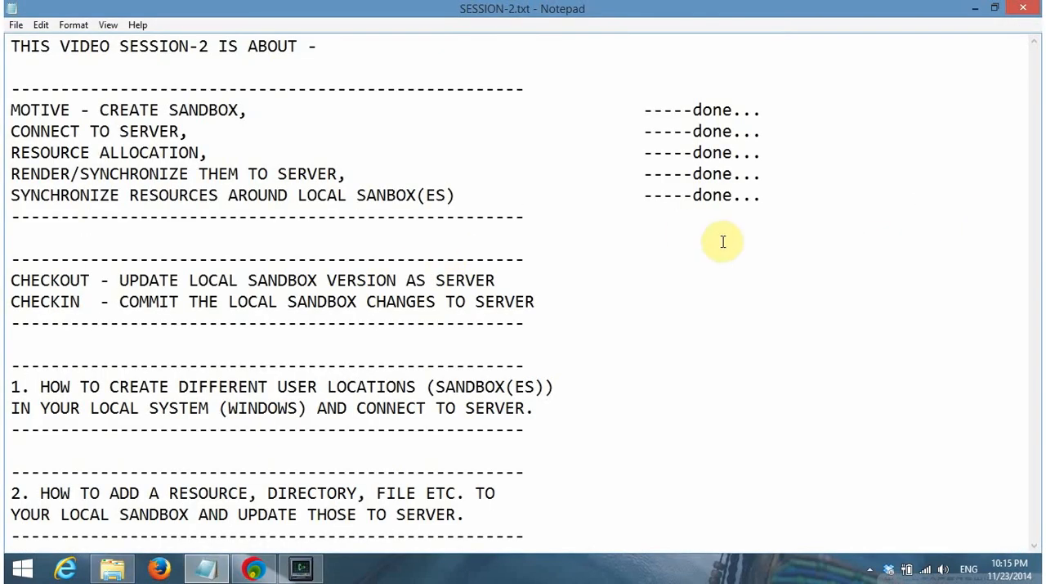
left_click_drag(761, 197, 640, 189)
key("ctrl+c")
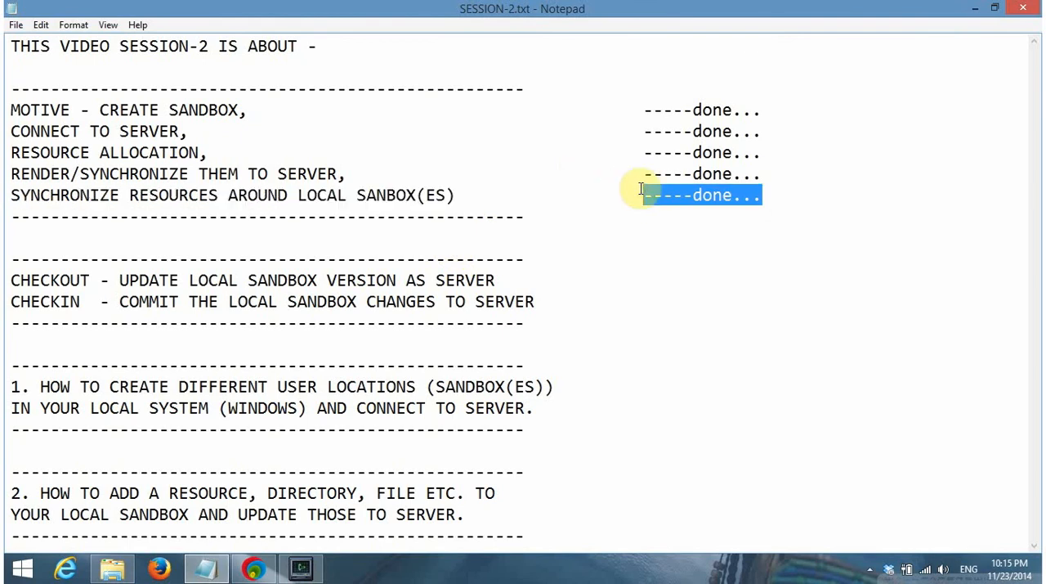
left_click(555, 301)
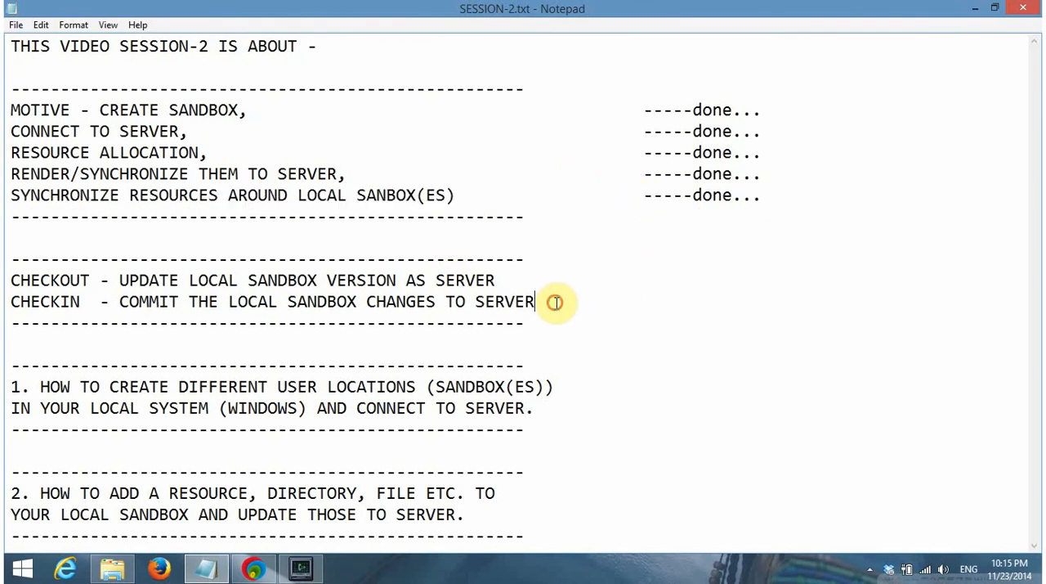
left_click(546, 407)
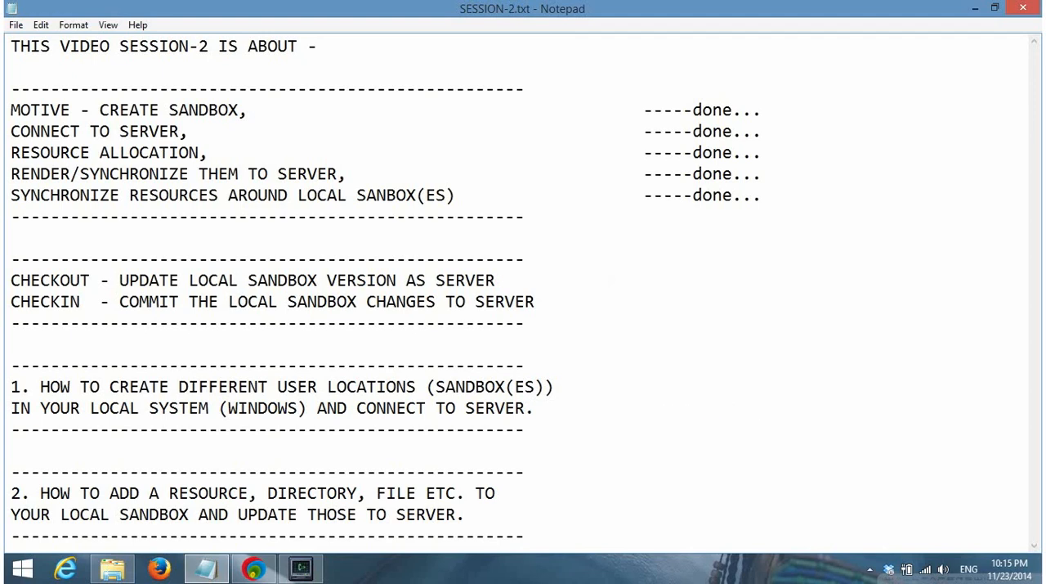
key("ctrl+v")
Add the "-----done..." marker after topic 2 on adding resources to the local sandbox, aligned with the marker of topic 1
left_click(528, 523)
key("Tab")
key("Tab")
key("Tab")
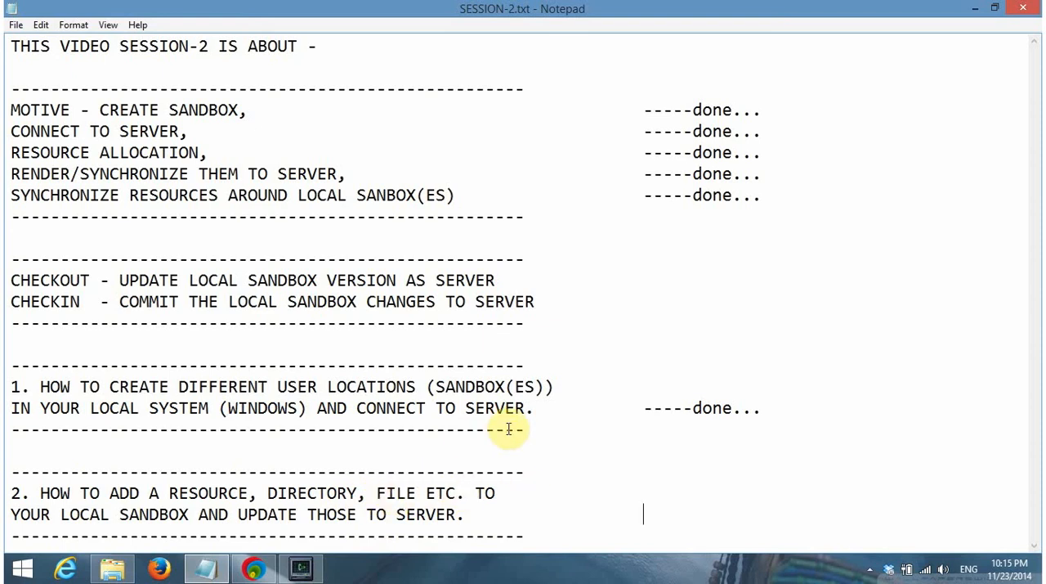
key("ctrl+v")
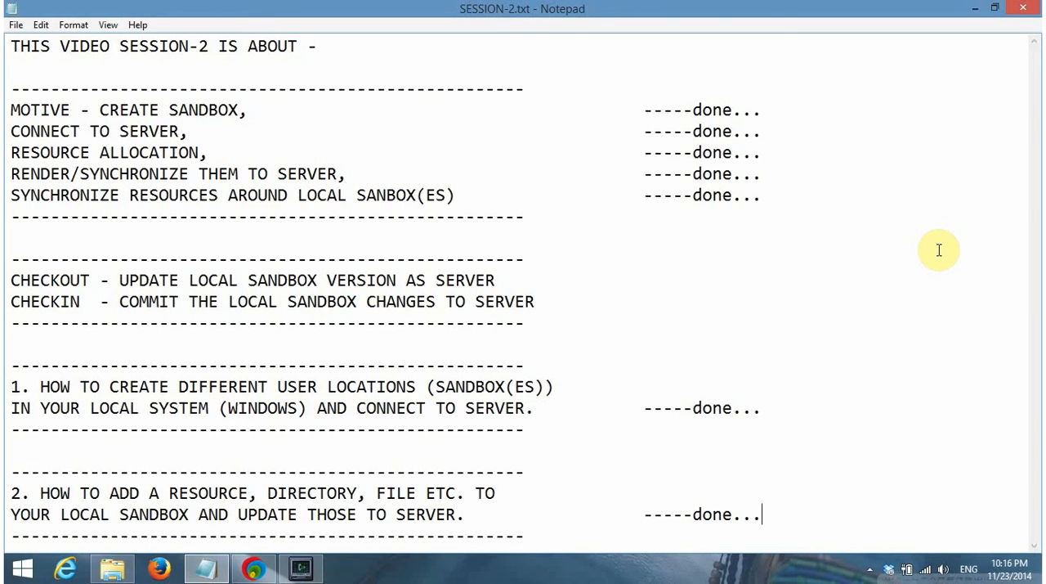
left_click(871, 570)
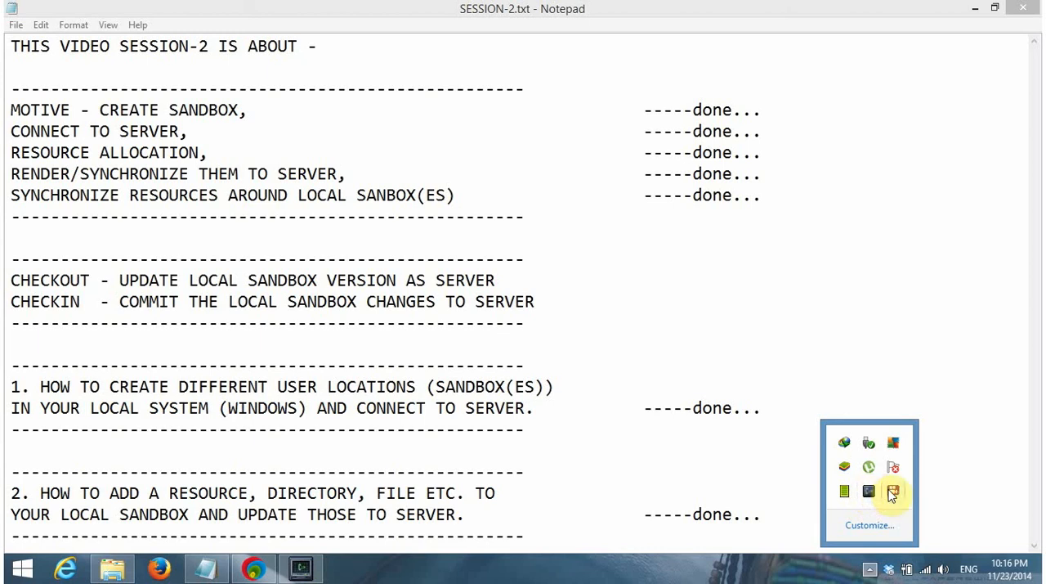
right_click(893, 493)
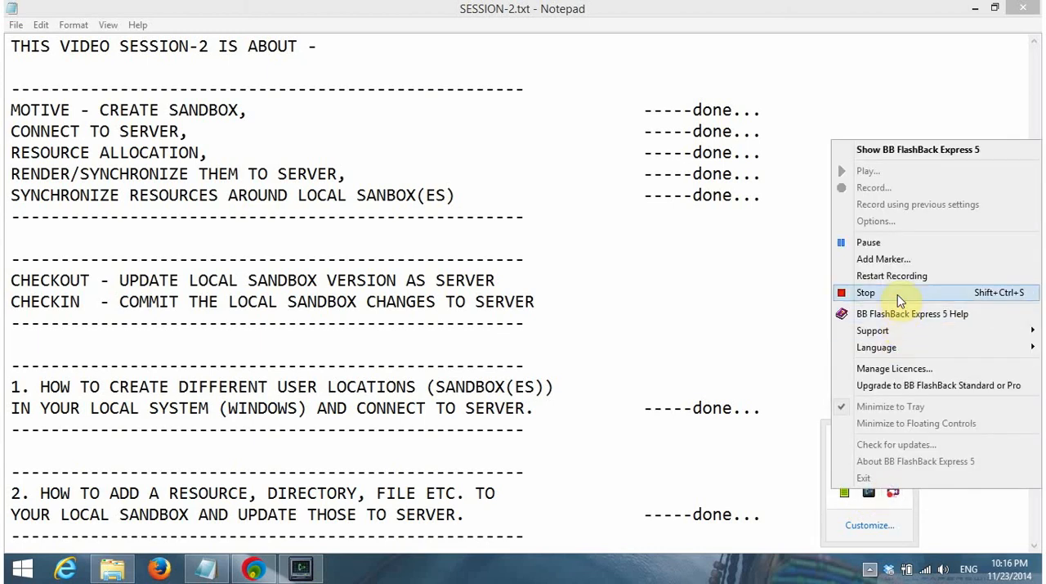